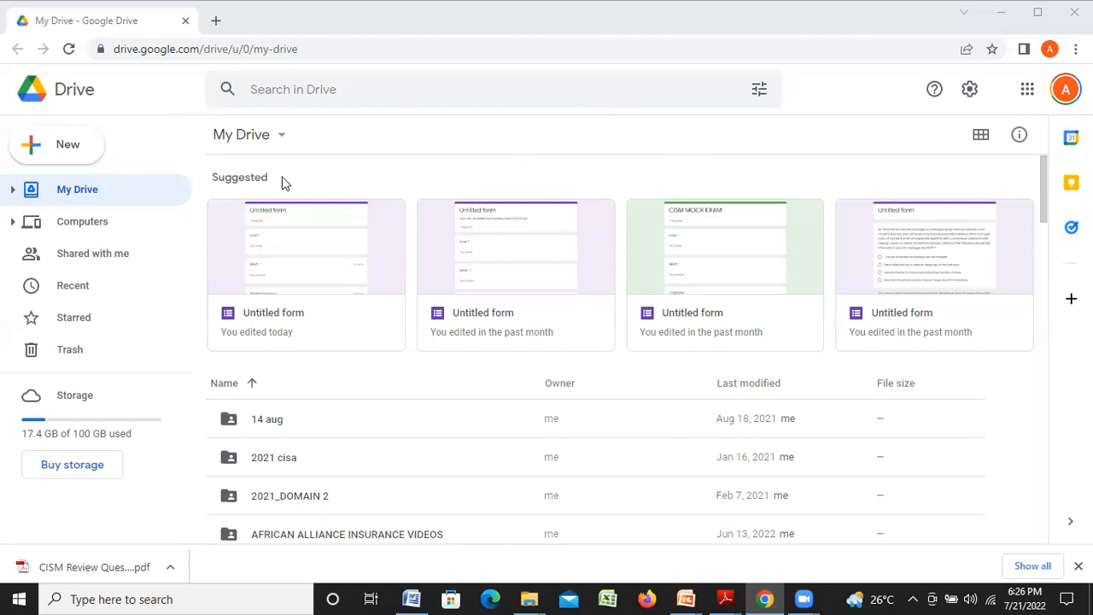
Create a new blank quiz in Google Forms from My Drive.
click(68, 149)
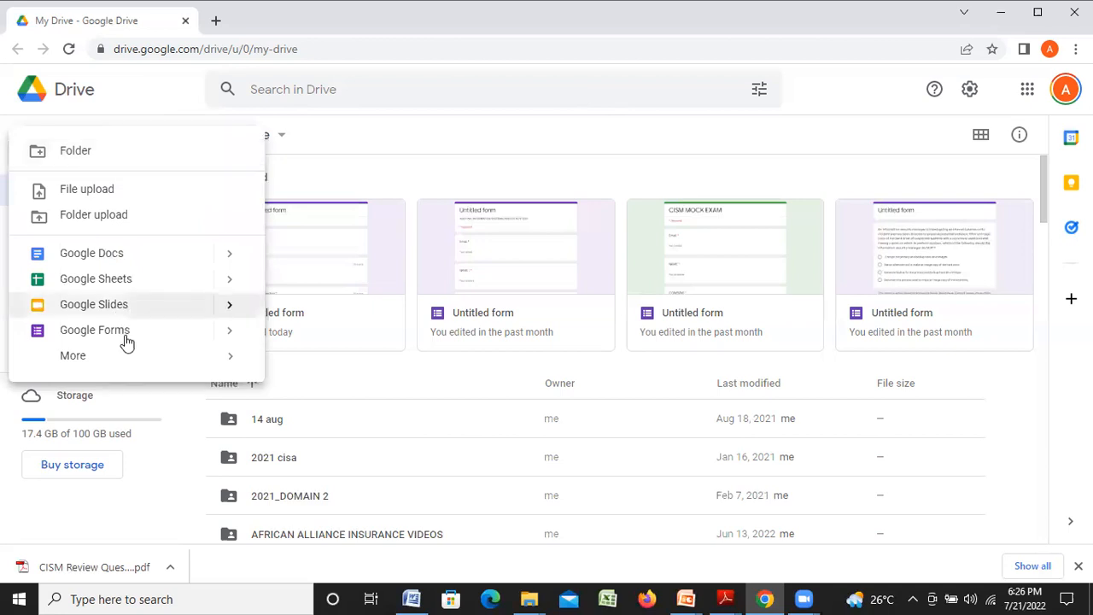
click(230, 341)
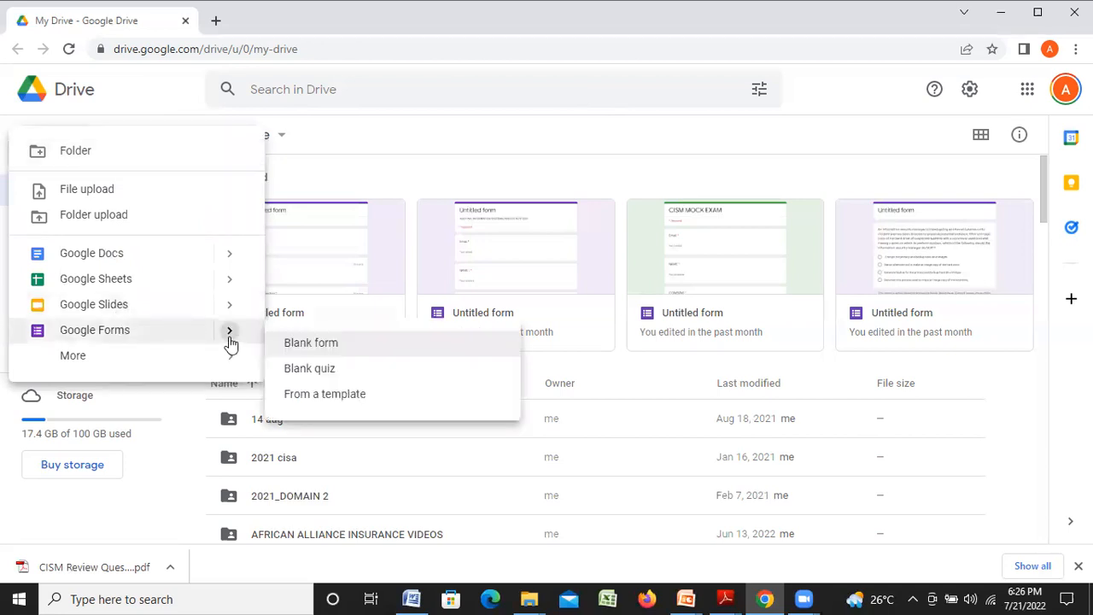
click(316, 376)
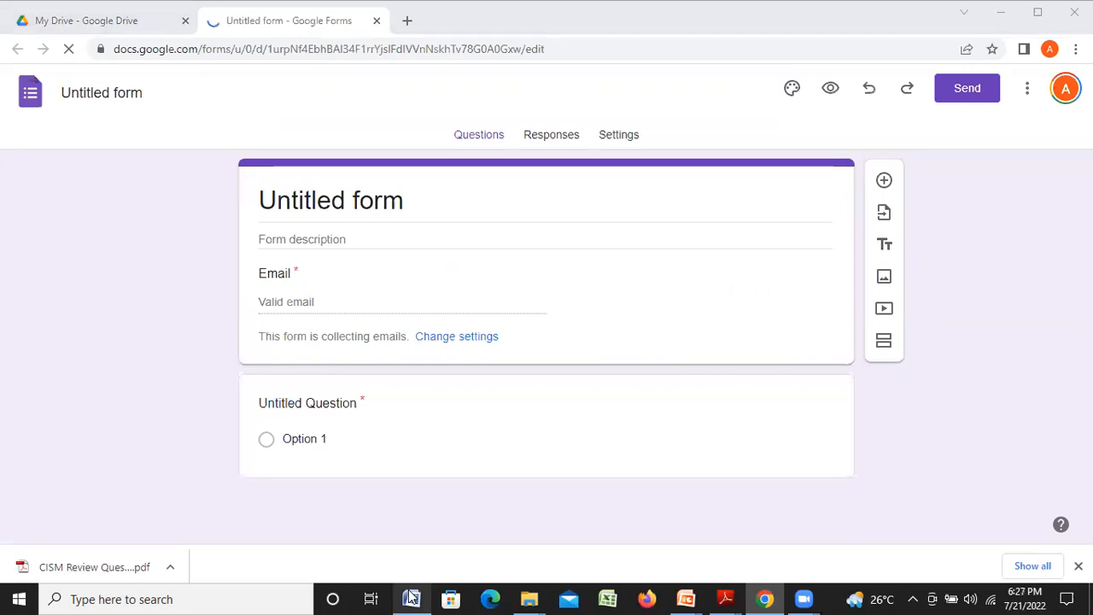
Switch to the CISA MOCK document in Word, maximize it and look through its multiple-choice questions.
click(411, 597)
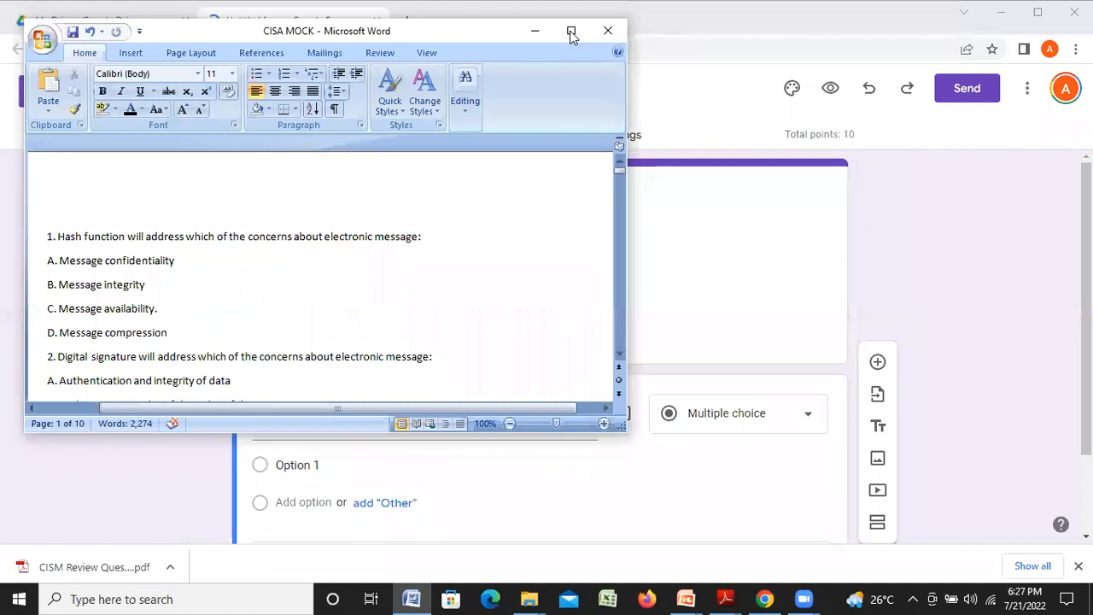
click(571, 32)
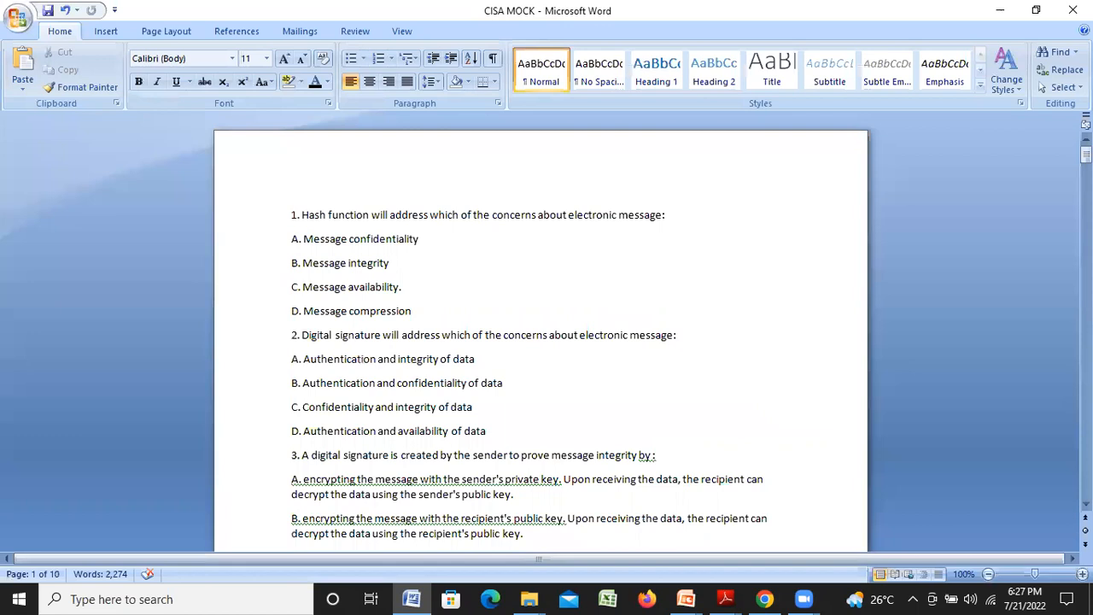
drag(1086, 154, 1086, 204)
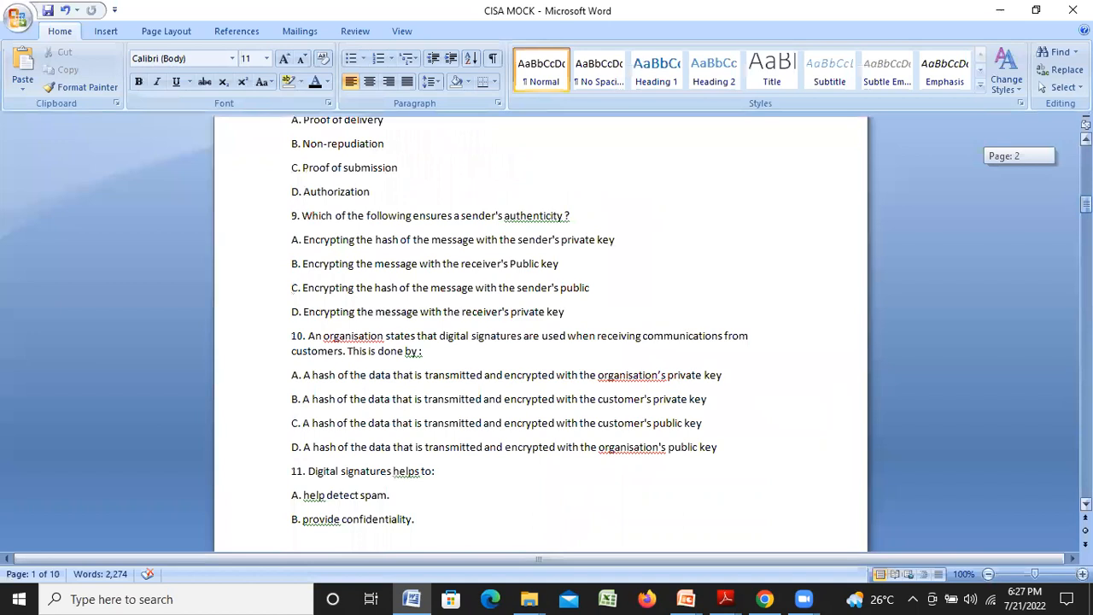
drag(1086, 203, 1087, 156)
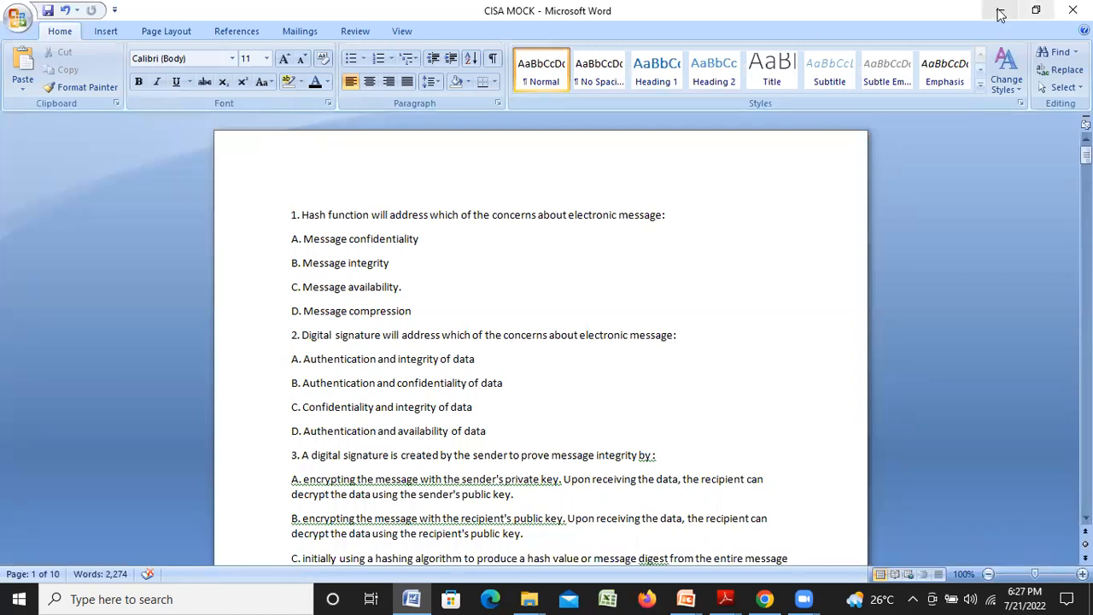
Return to the quiz form in Chrome and add a short answer question titled "NAME:" directly below the email section.
key(alt+Tab)
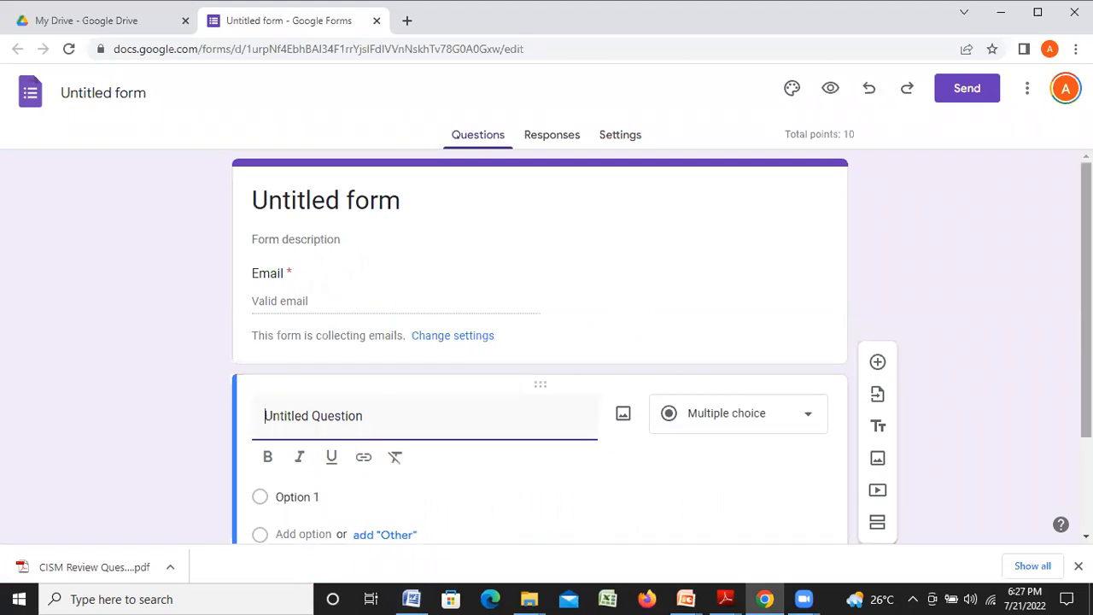
scroll(540, 342, down, 1)
scroll(540, 341, down, 1)
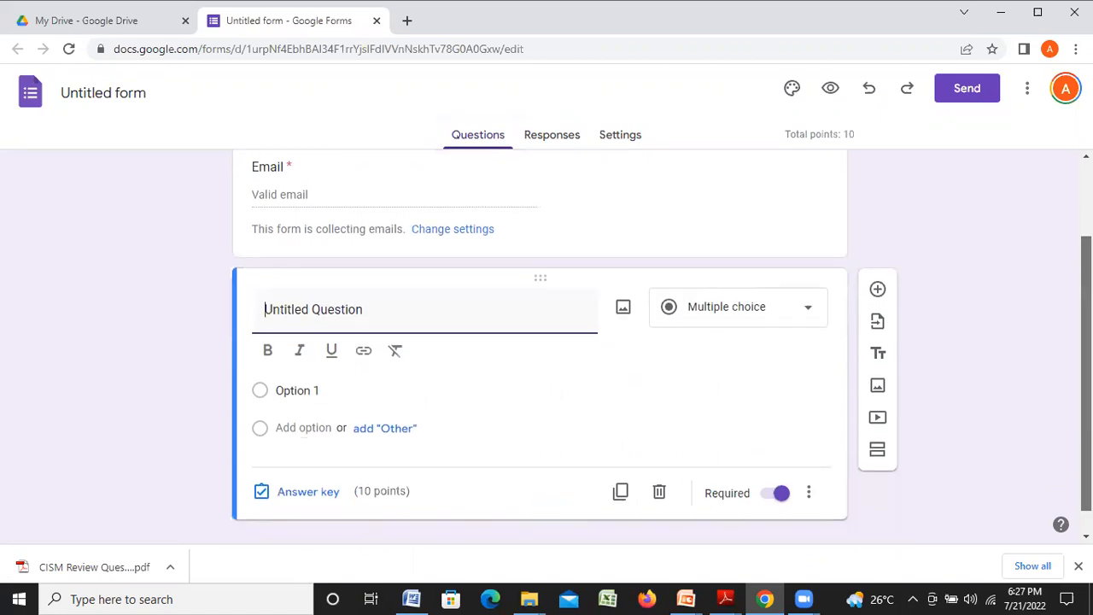
scroll(540, 342, up, 1)
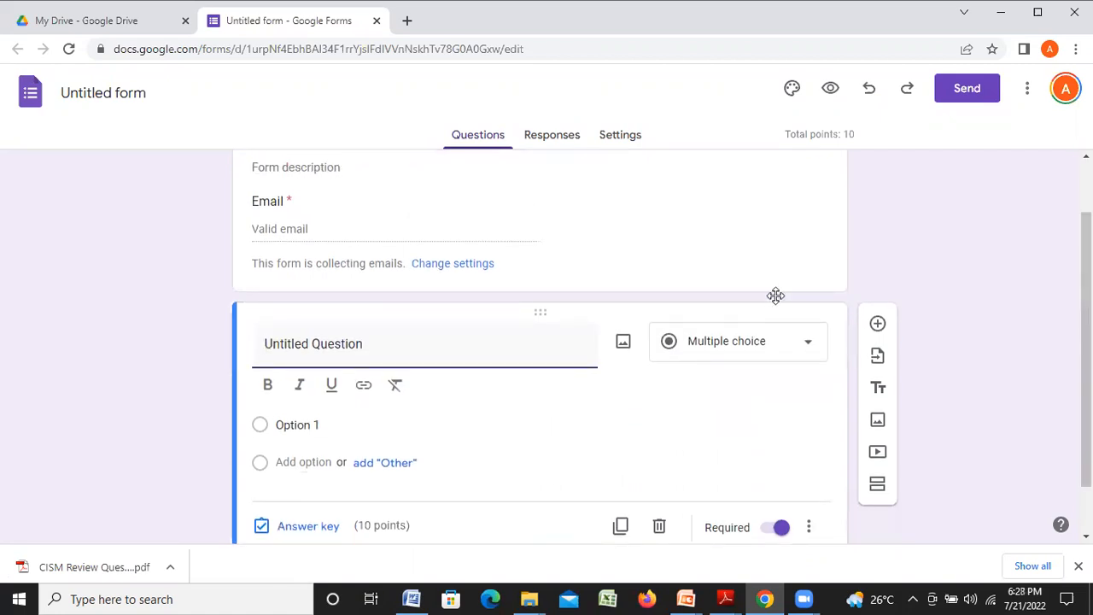
click(341, 228)
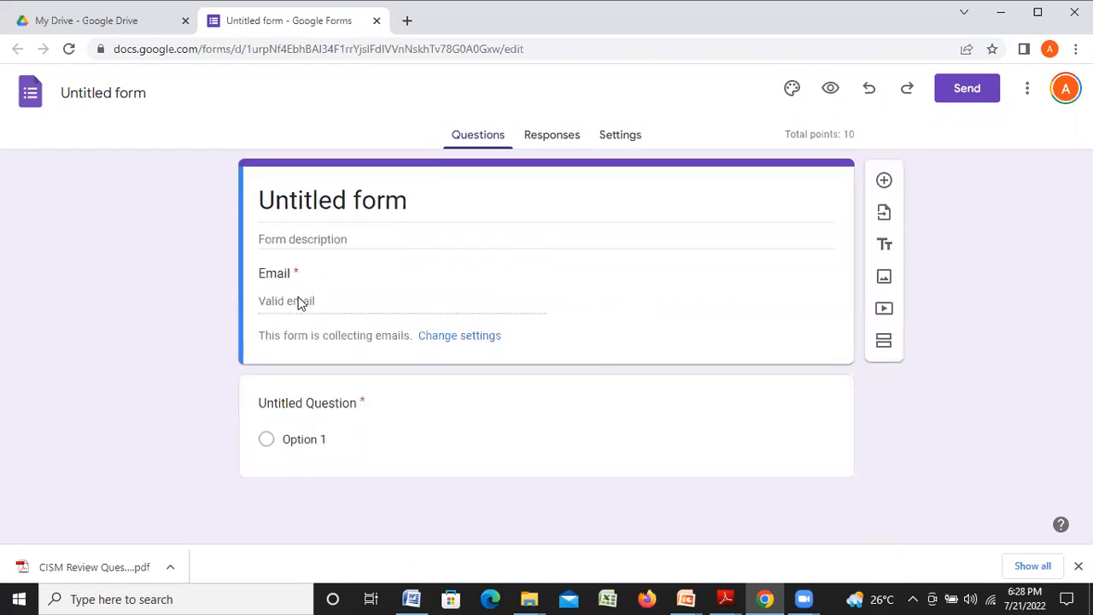
click(884, 182)
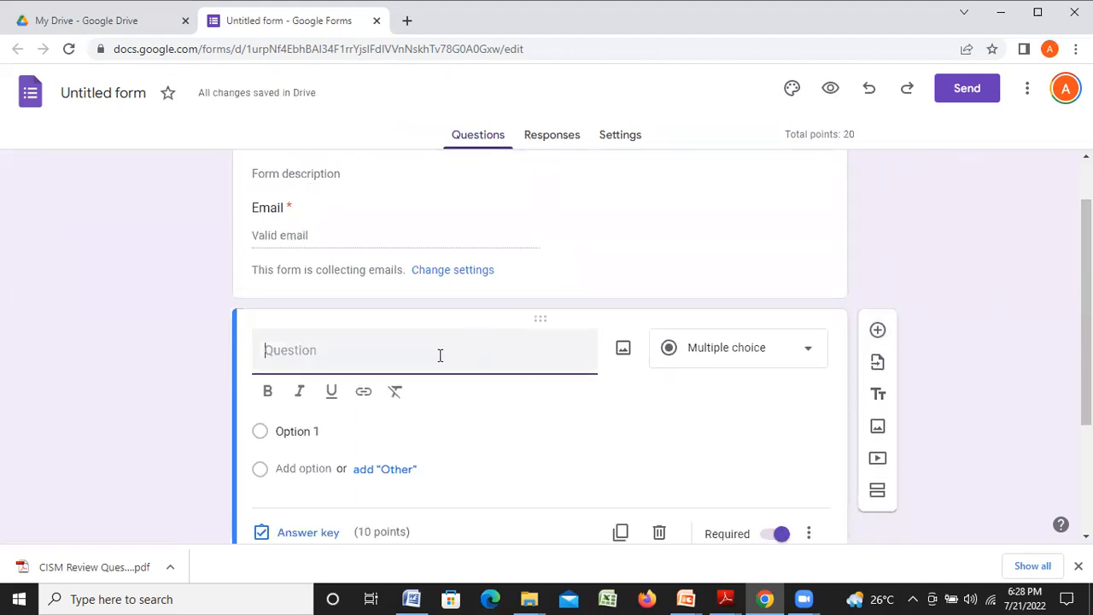
click(808, 356)
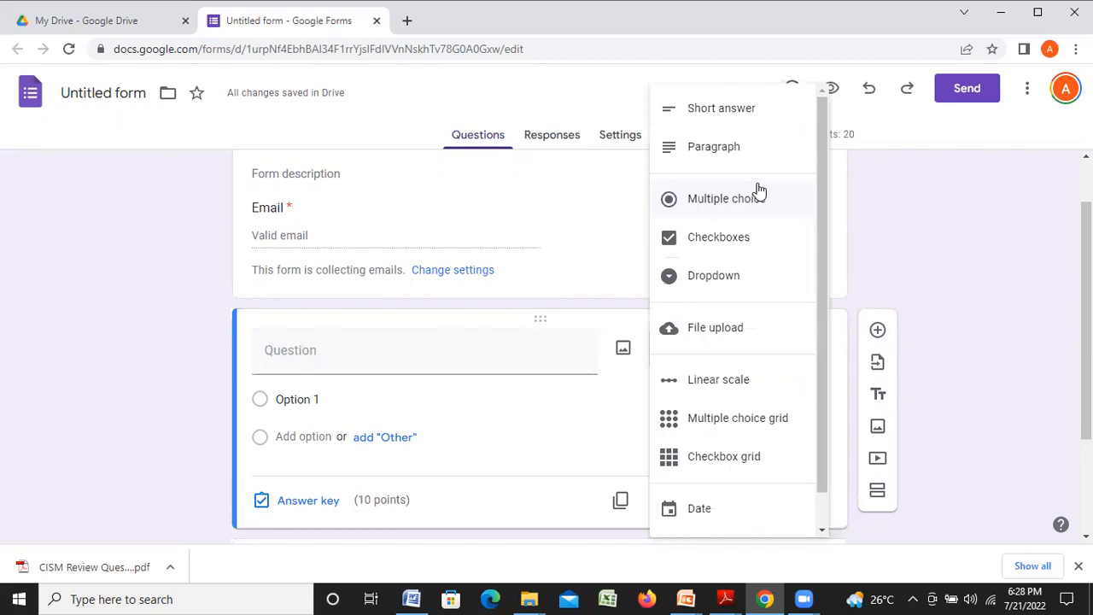
click(732, 115)
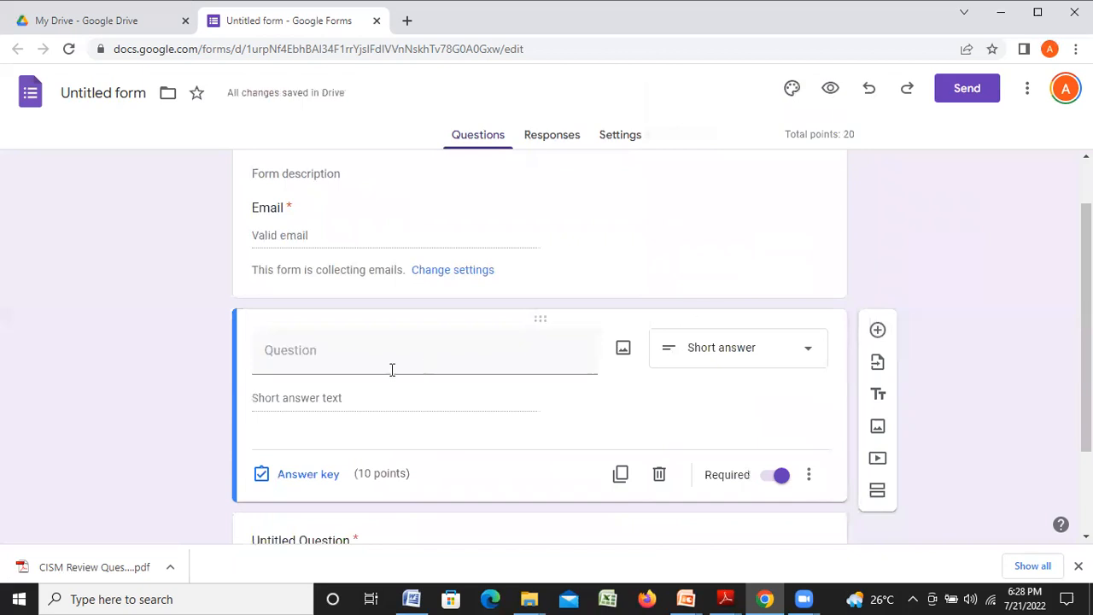
click(358, 355)
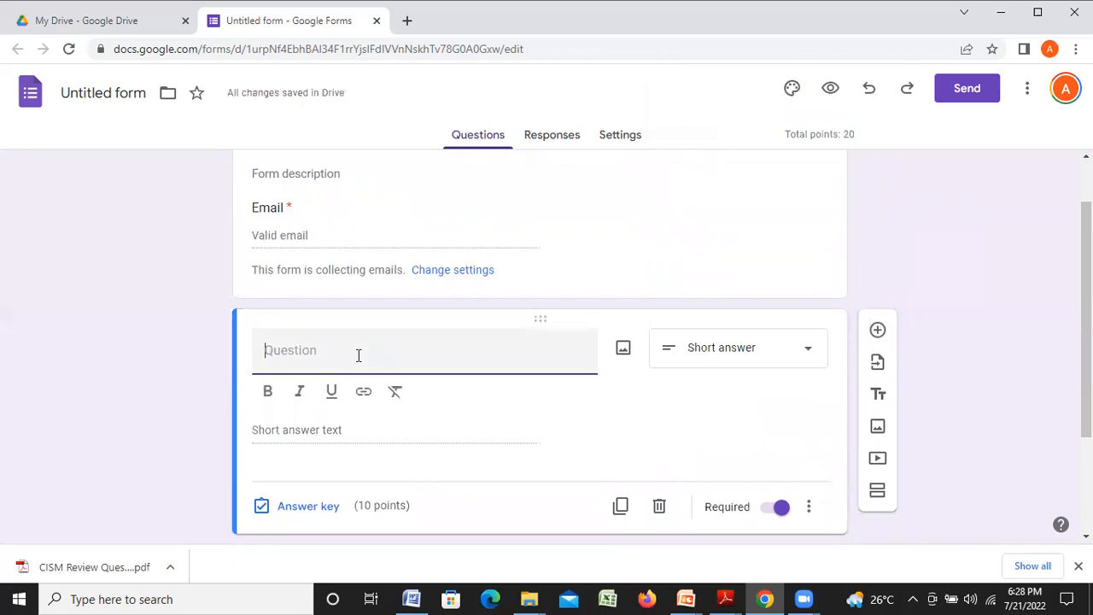
text(NAME:)
Set the NAME question's value to 0 points in its answer key.
click(263, 506)
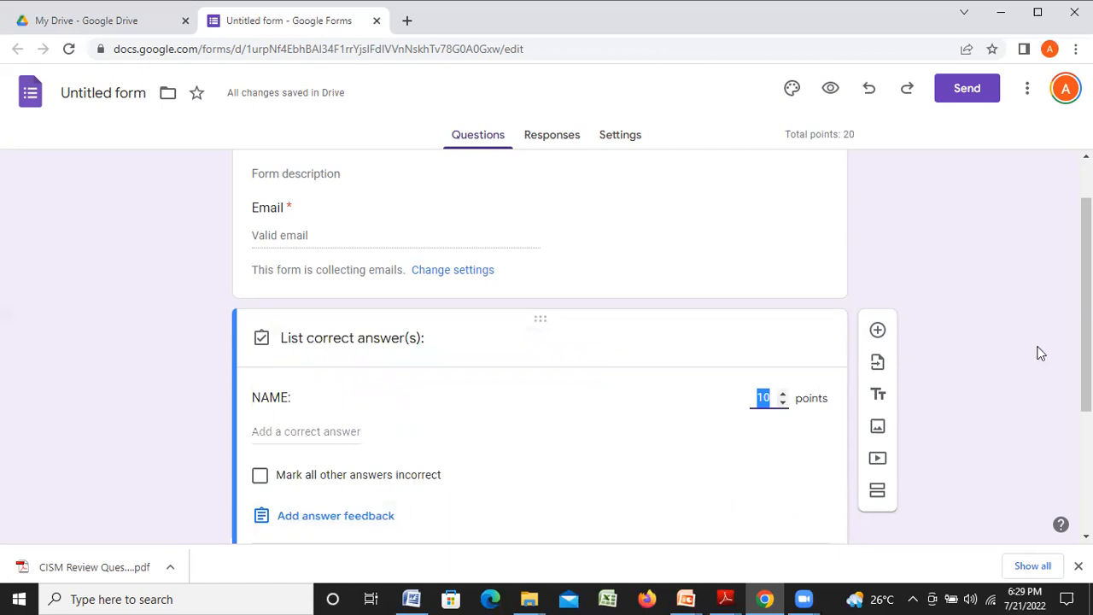
scroll(539, 346, down, 1)
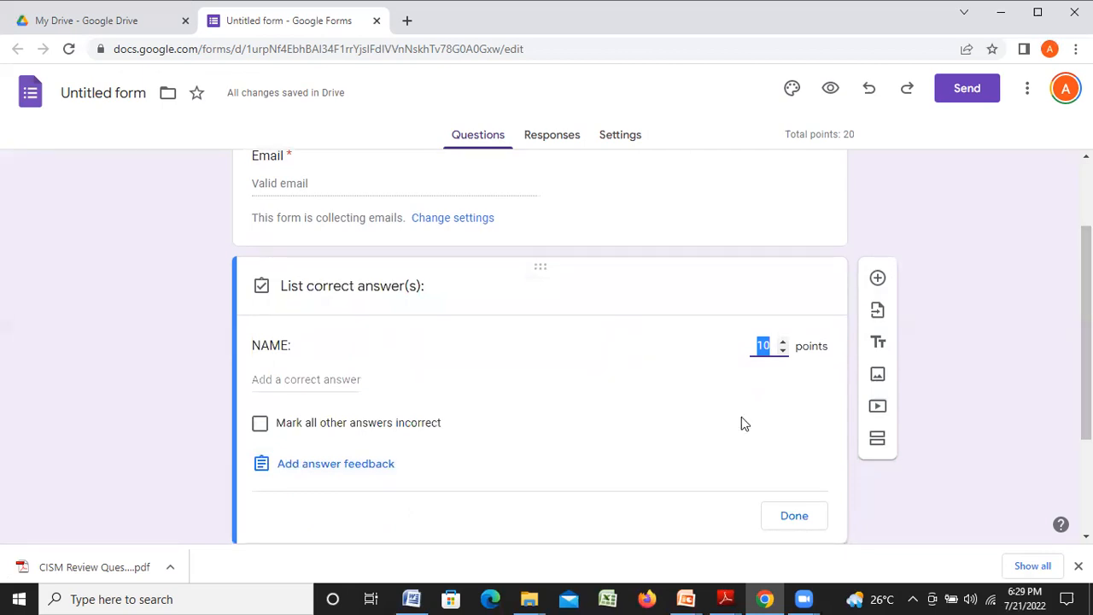
double_click(782, 343)
triple_click(783, 351)
double_click(782, 351)
double_click(782, 351)
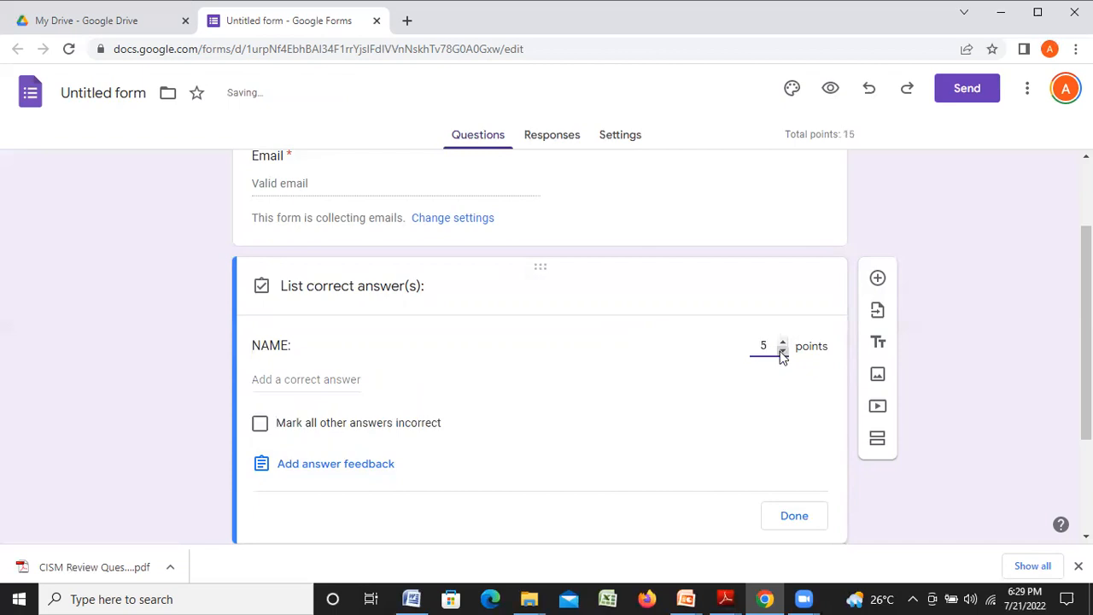
click(782, 351)
click(782, 351)
double_click(783, 350)
click(782, 351)
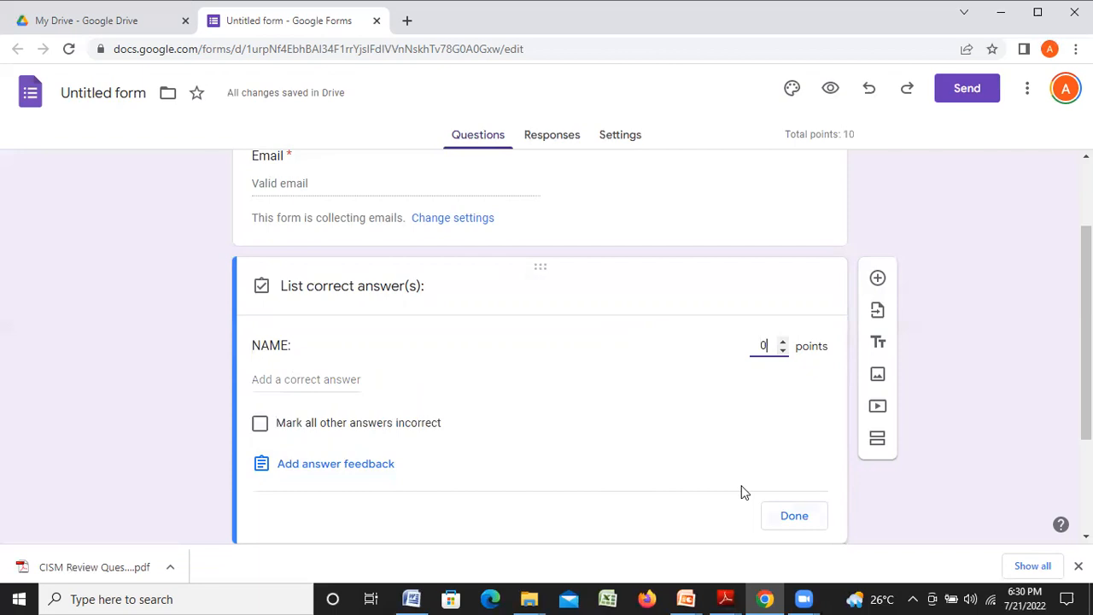
key(Return)
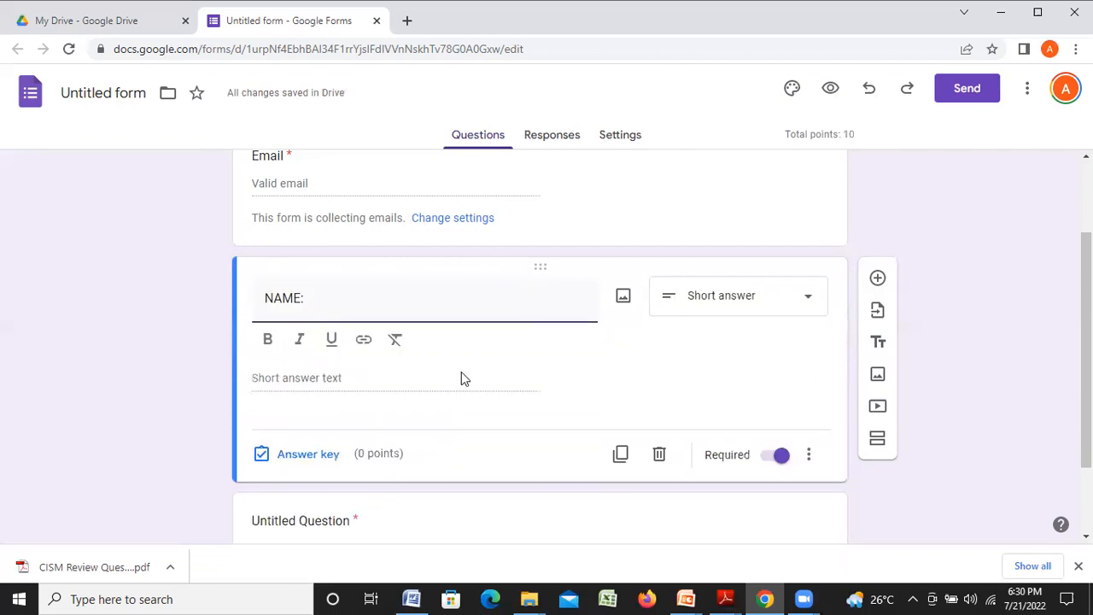
Preview the form and compare its email, name and untitled question fields with the form in the editor.
click(829, 94)
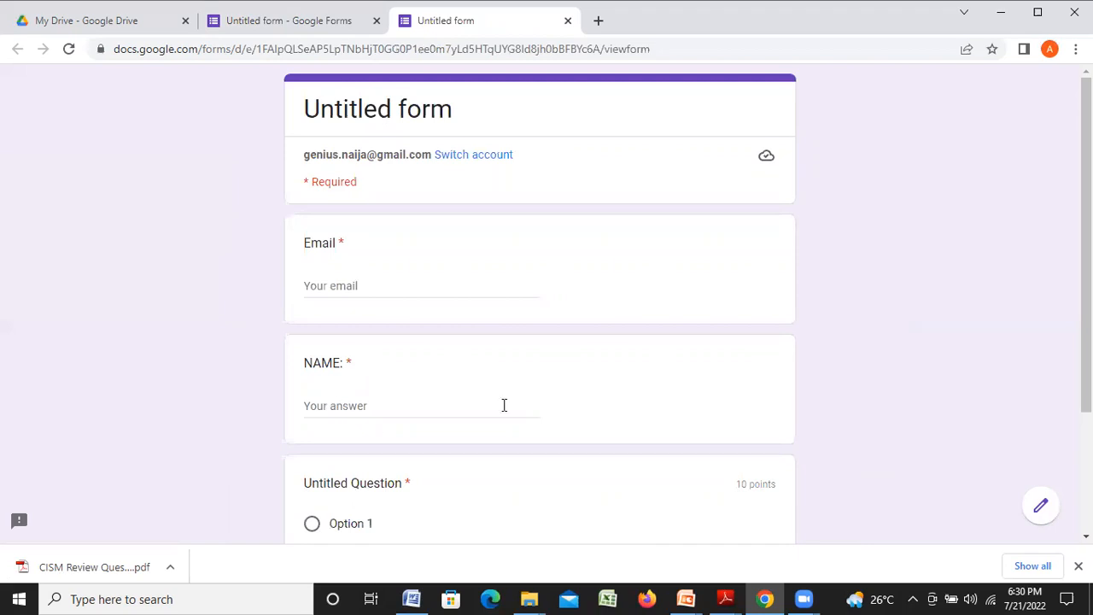
click(344, 282)
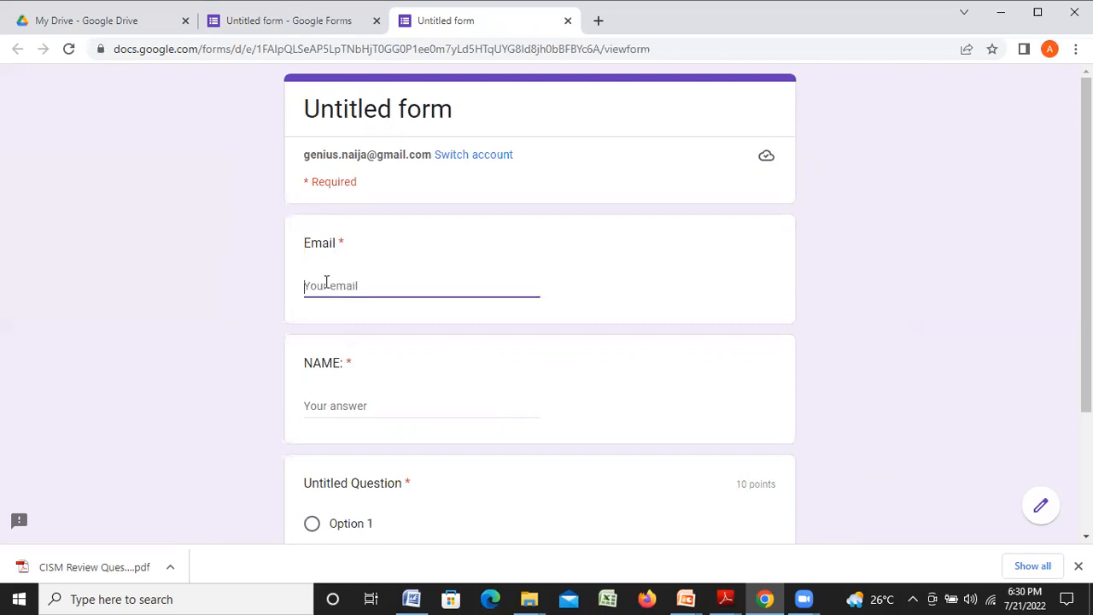
click(322, 24)
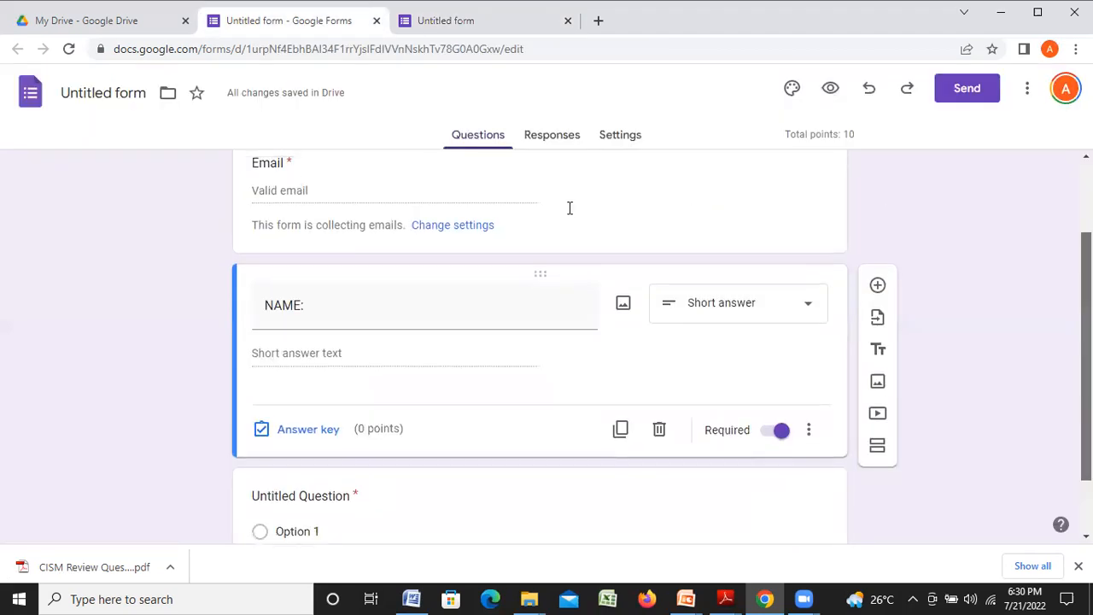
scroll(308, 226, up, 1)
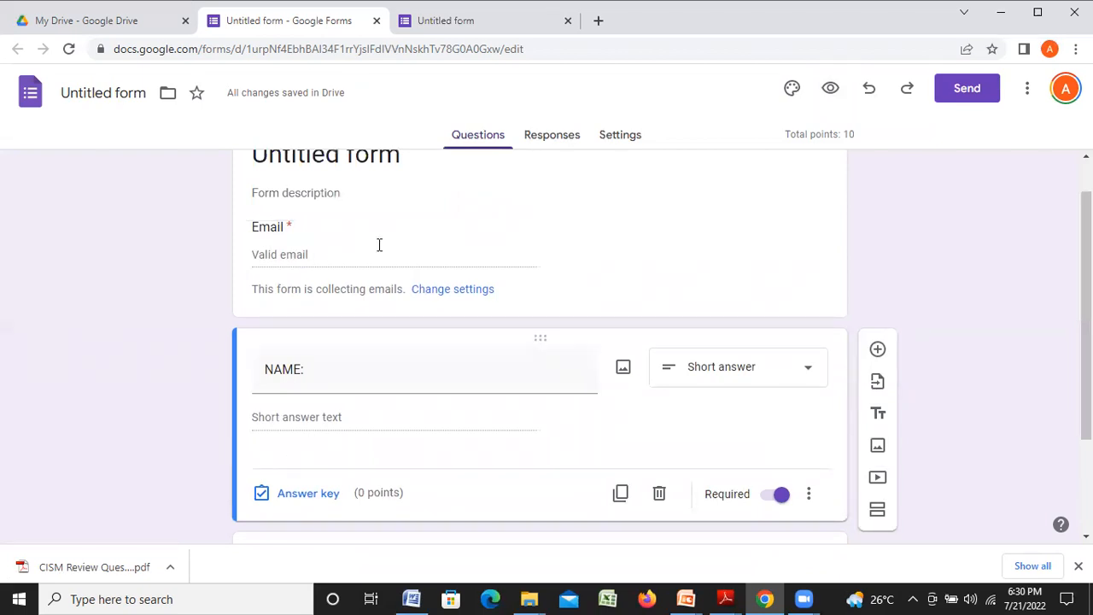
click(450, 24)
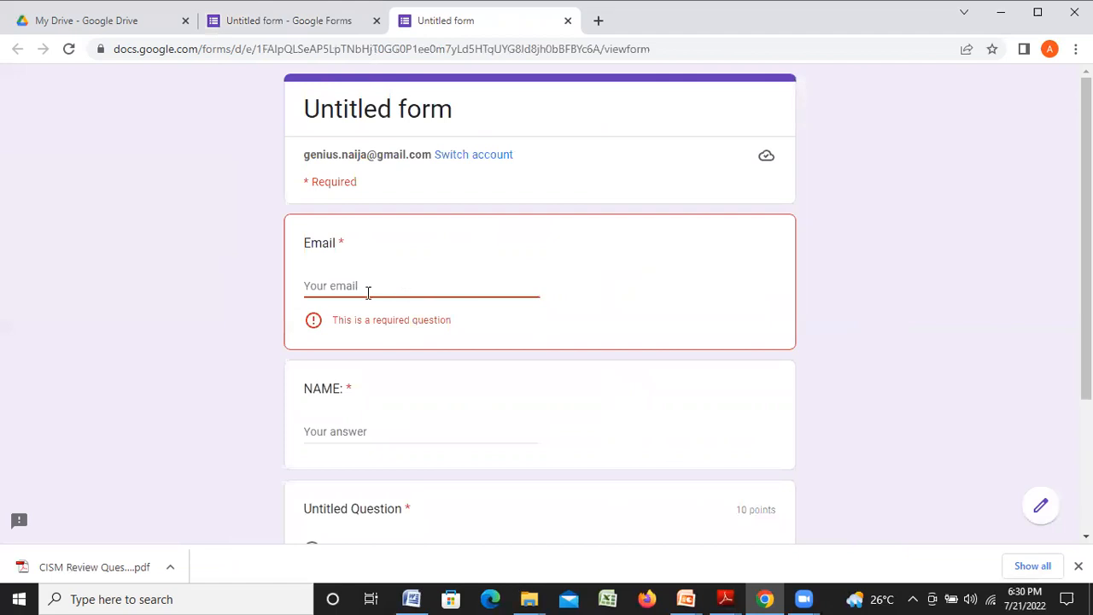
click(334, 21)
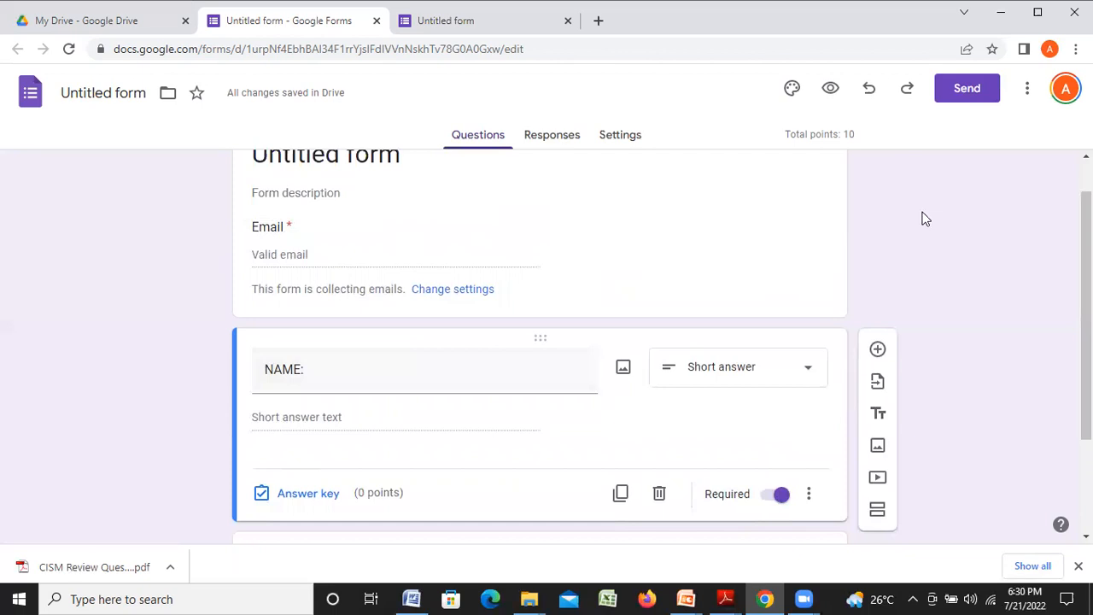
scroll(549, 234, up, 1)
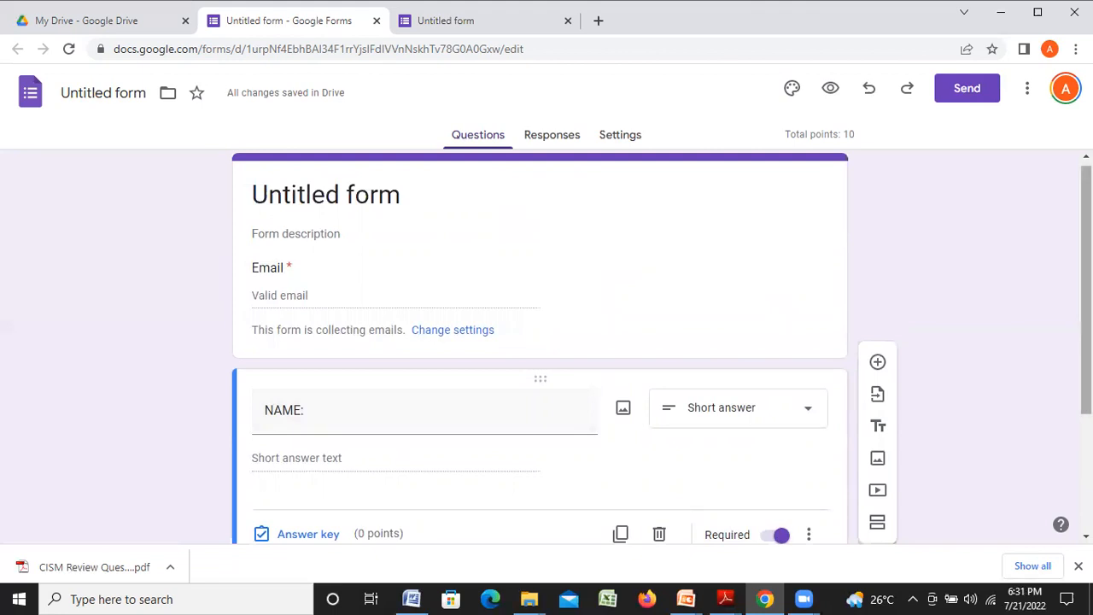
scroll(498, 319, down, 2)
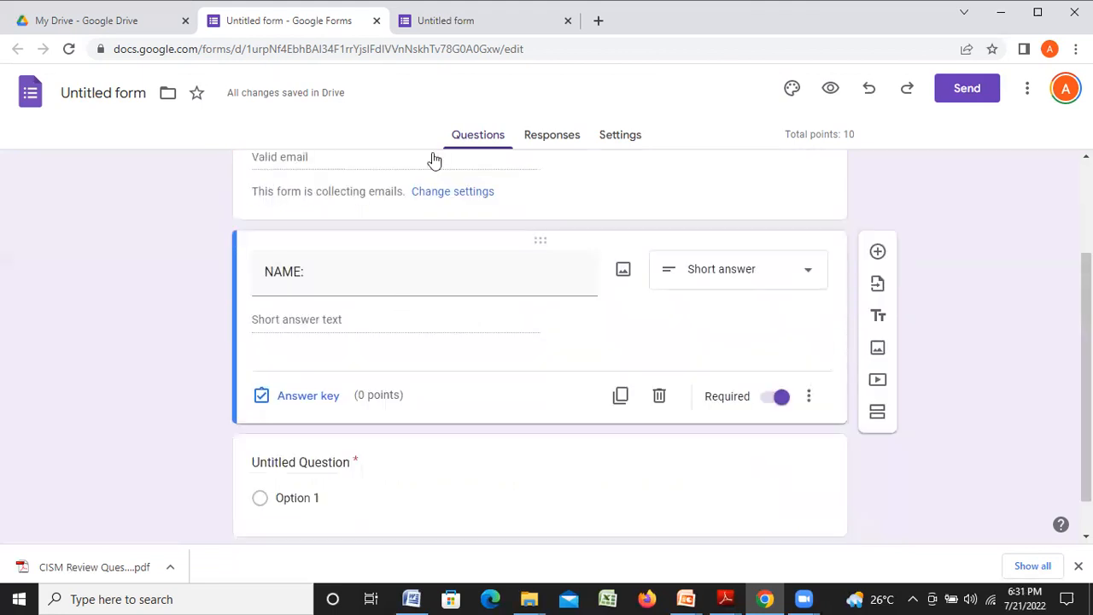
click(468, 23)
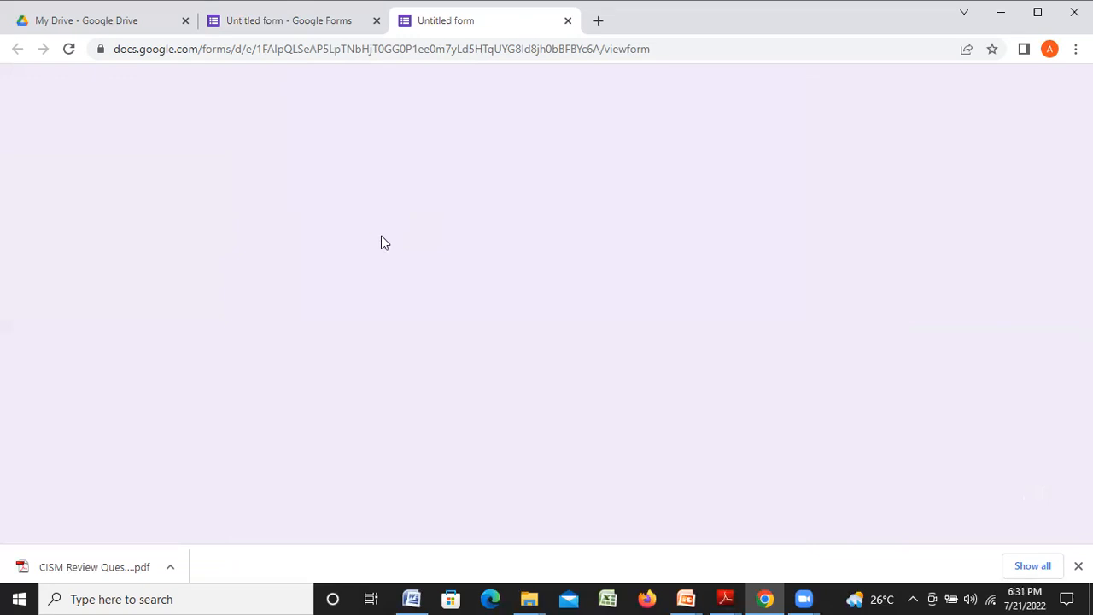
click(319, 285)
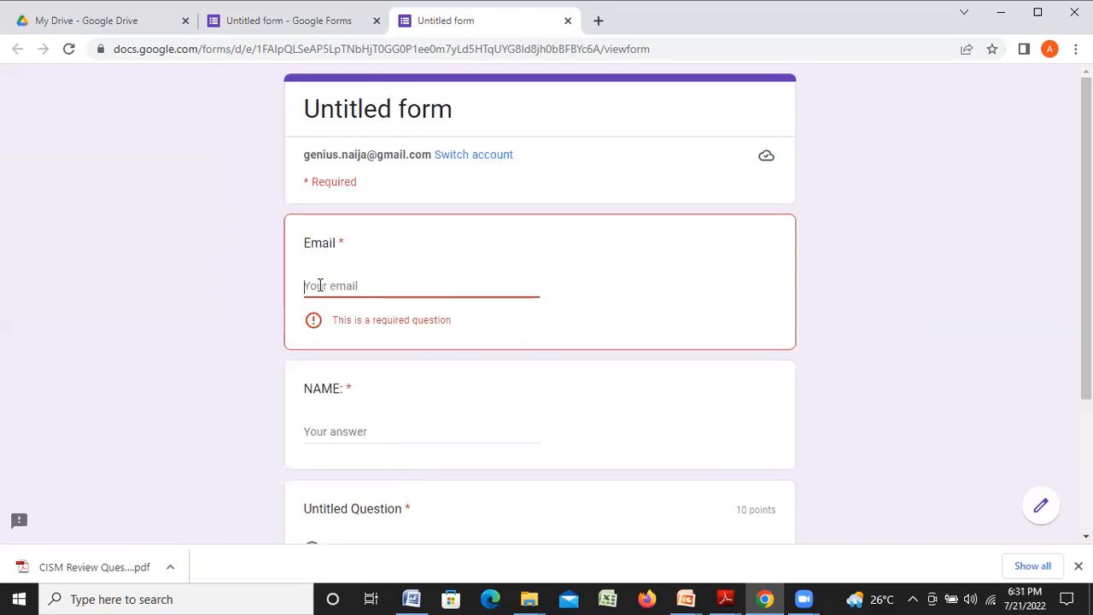
click(368, 431)
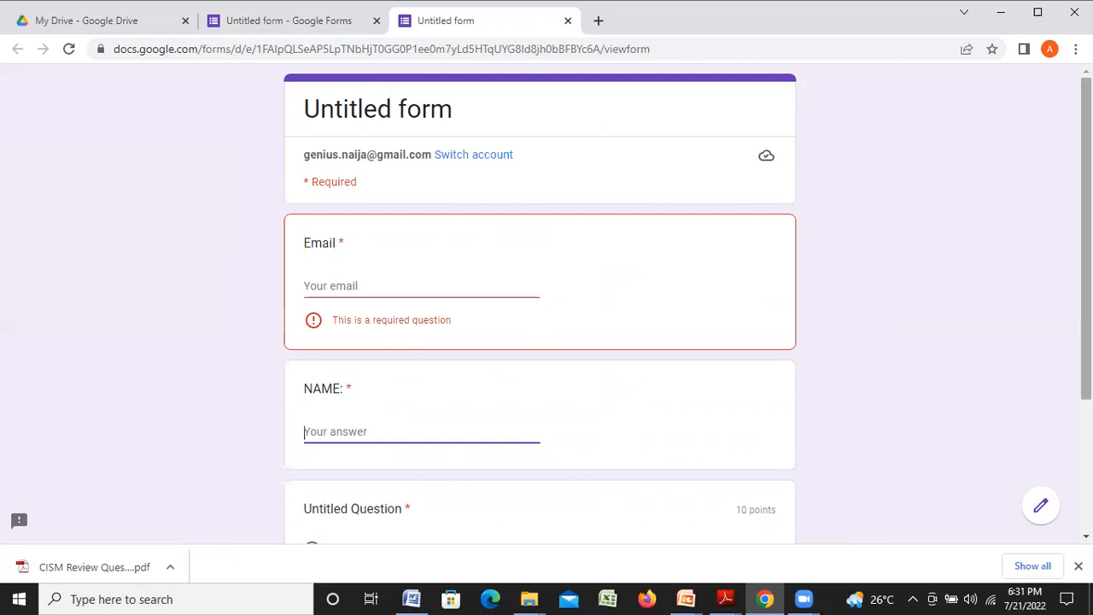
scroll(629, 327, down, 1)
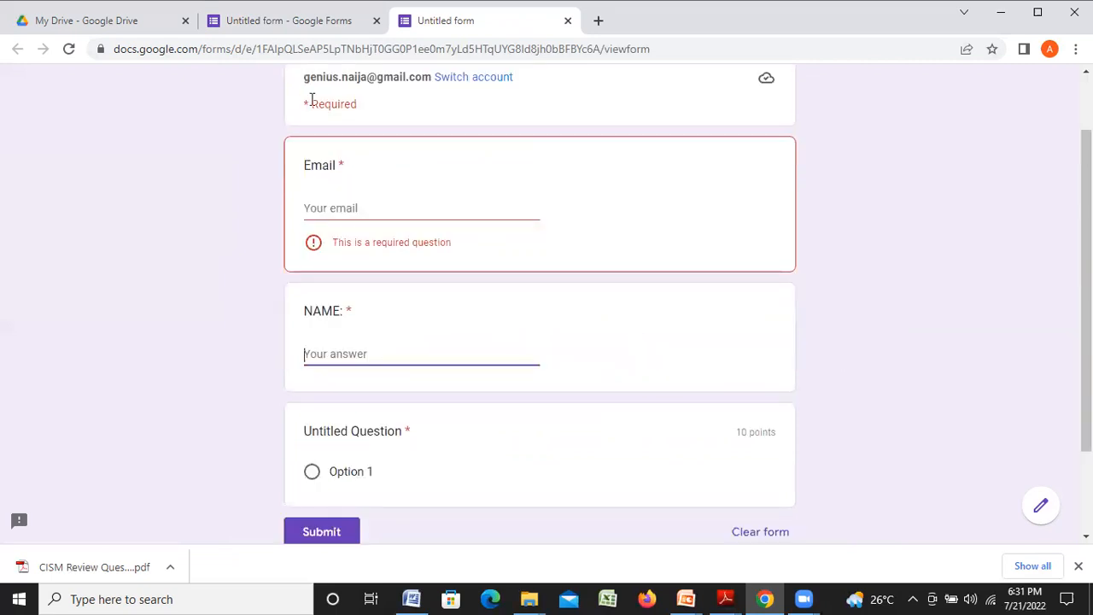
Return to the form editor and add a short answer question titled "CLASS:" directly below the NAME question.
click(316, 24)
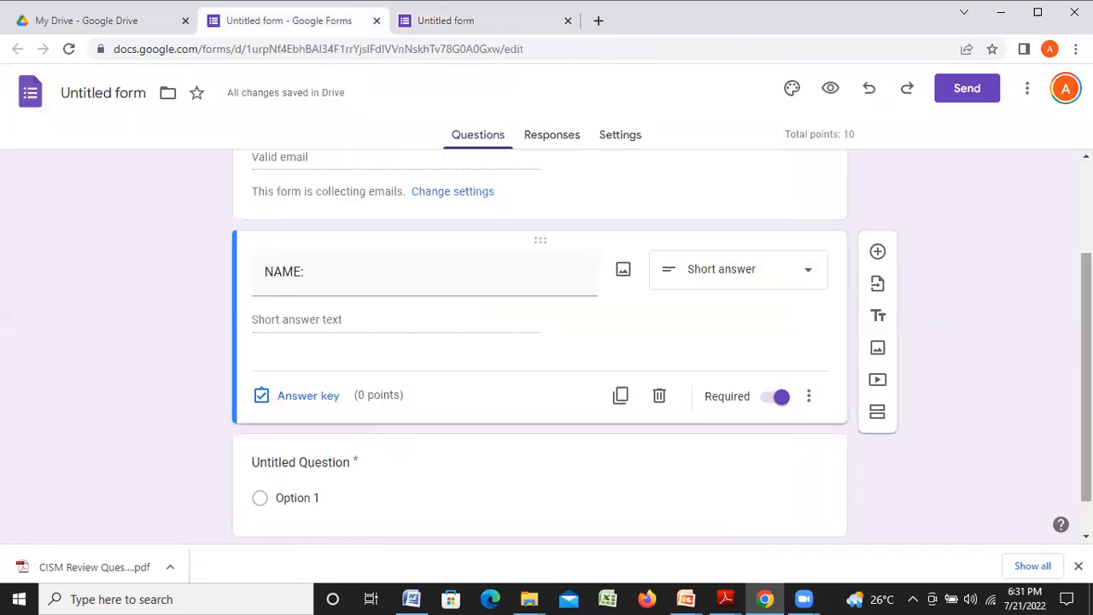
scroll(662, 344, down, 1)
scroll(662, 344, down, 1)
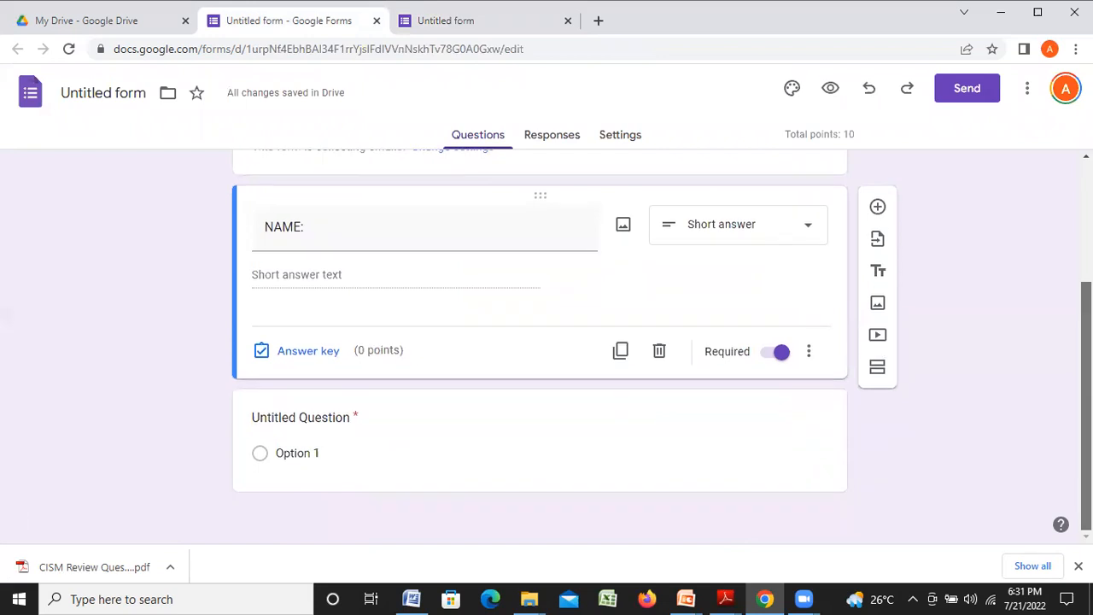
click(877, 208)
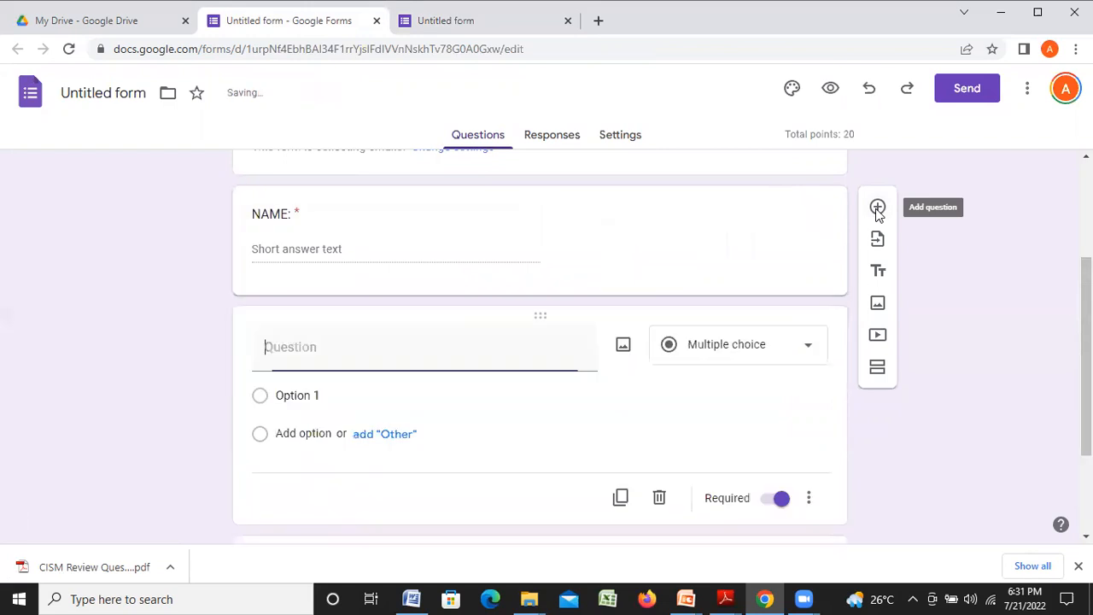
click(794, 354)
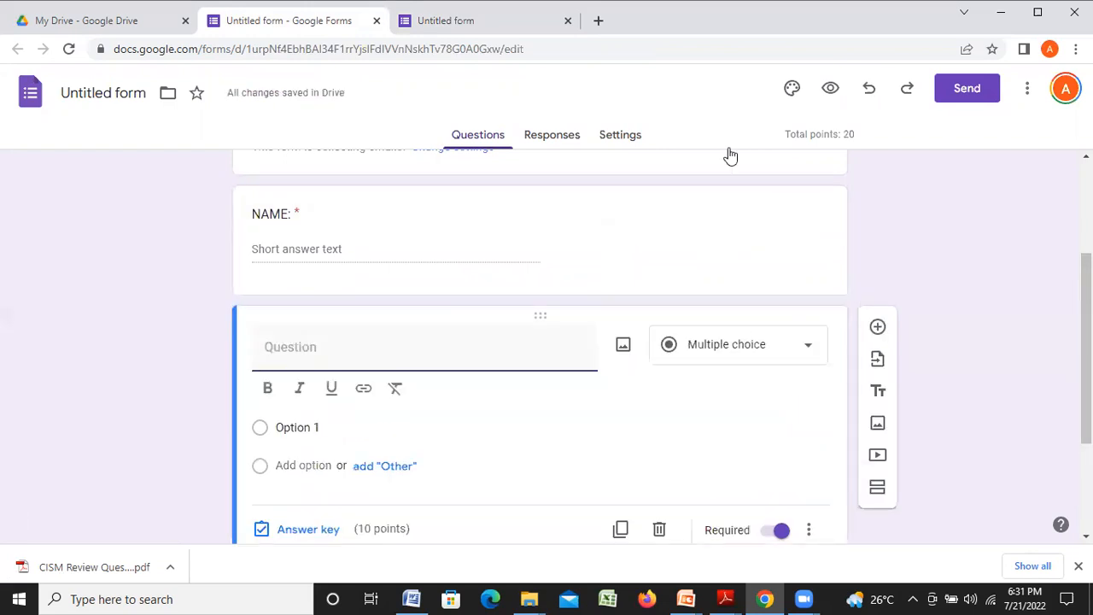
click(731, 113)
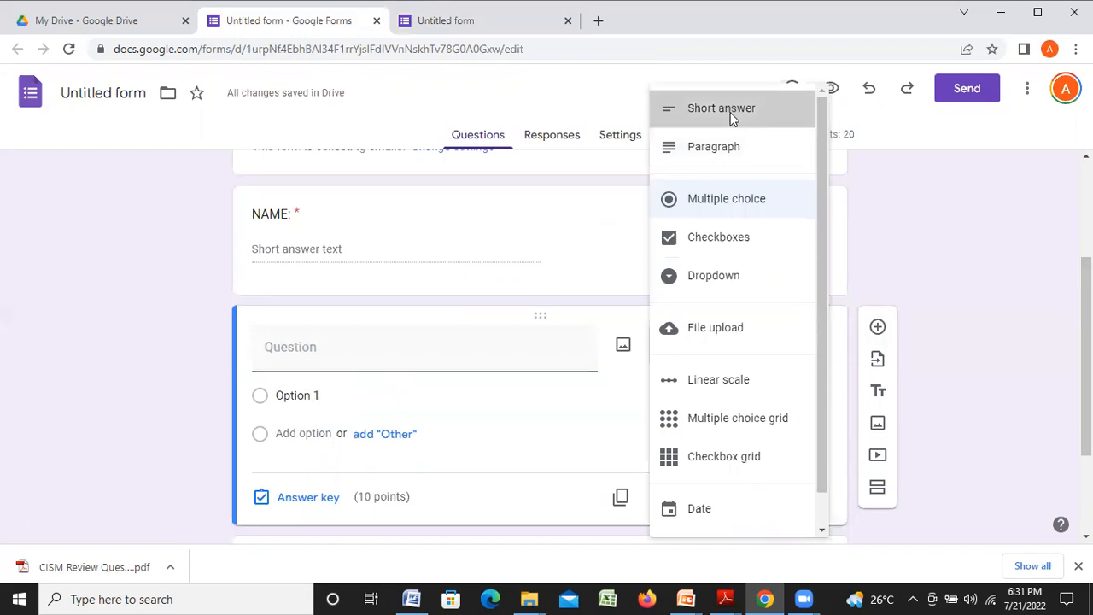
click(326, 354)
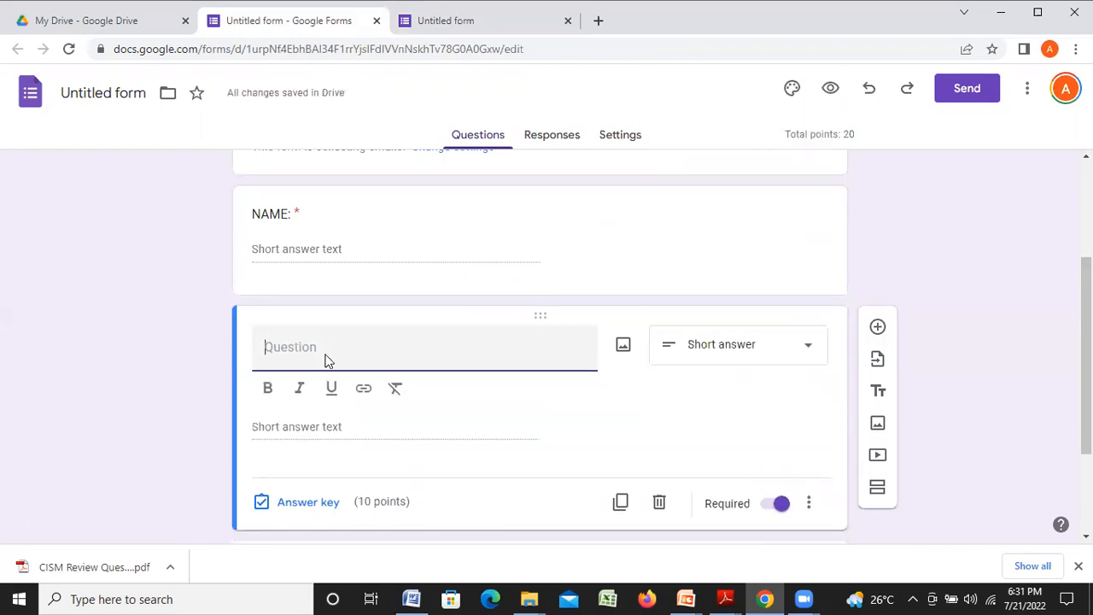
text(CLASS)
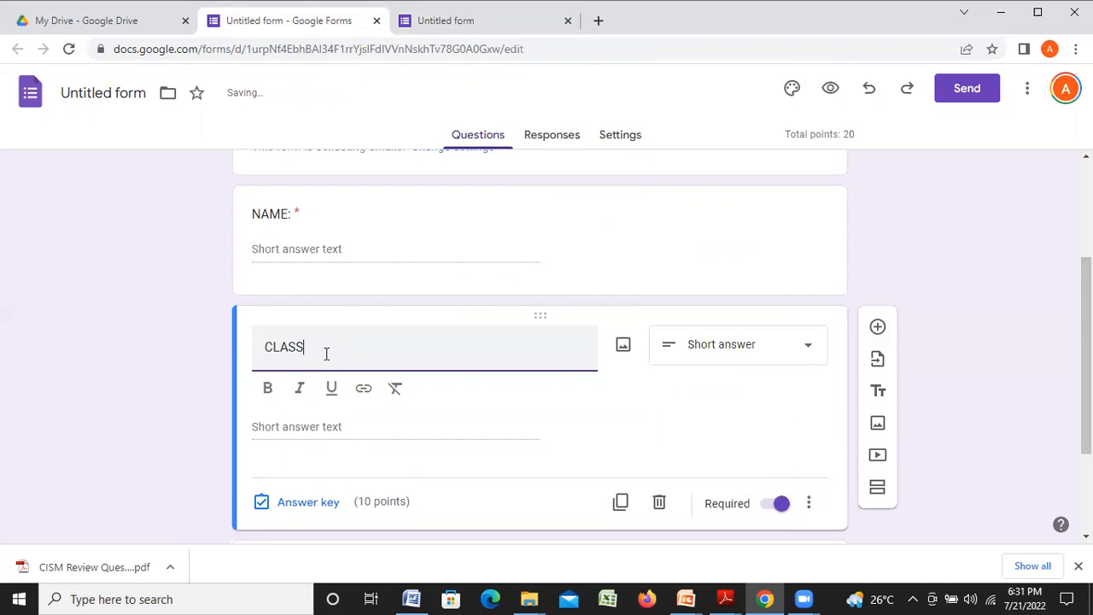
key(BackSpace)
key(BackSpace)
key(BackSpace)
key(BackSpace)
key(BackSpace)
text(CLASS:)
Set the CLASS question's value to 0 points in its answer key, and switch its Required setting off and back on.
click(261, 509)
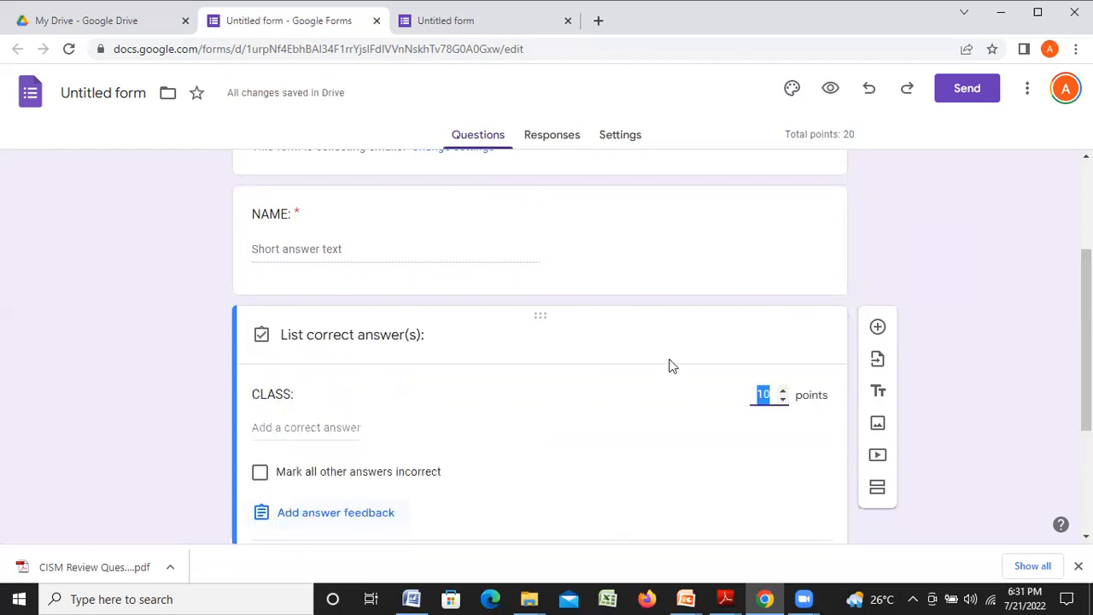
click(783, 399)
click(783, 399)
click(783, 399)
click(783, 399)
click(782, 399)
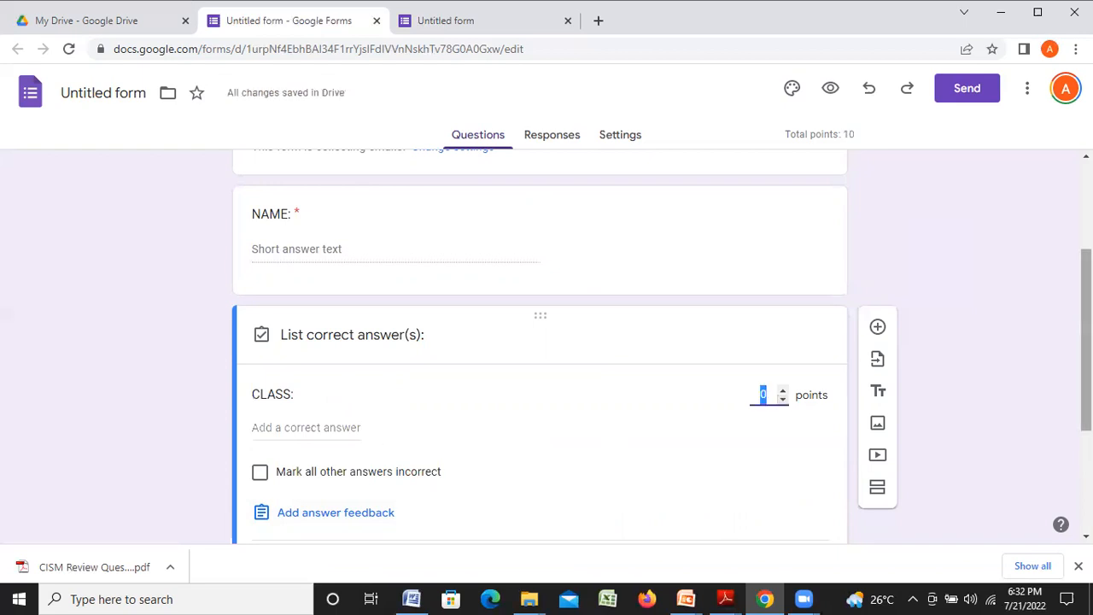
scroll(793, 512, down, 2)
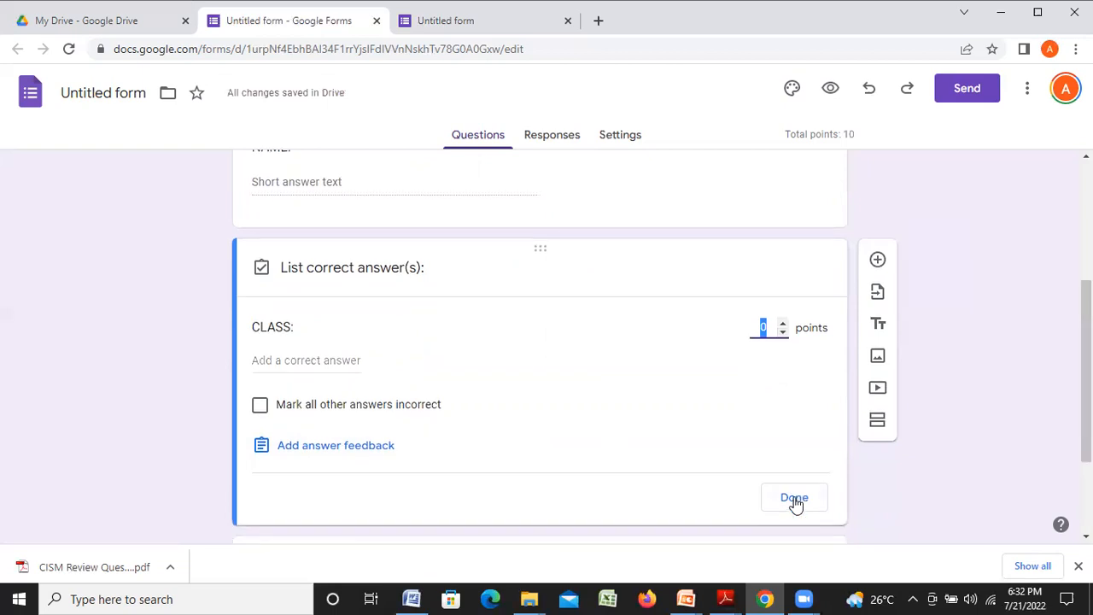
click(794, 497)
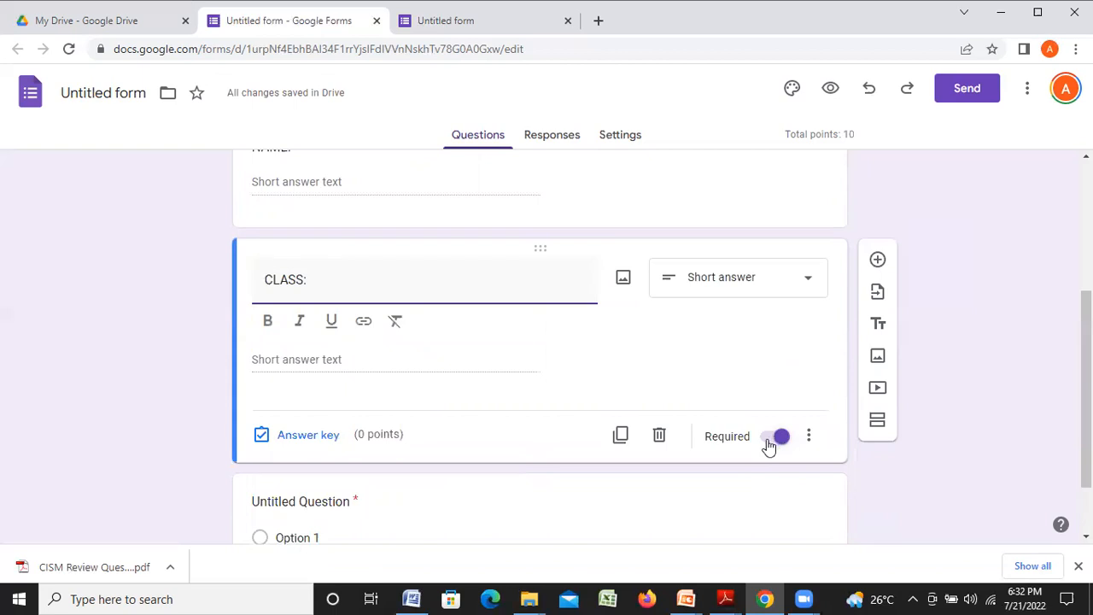
click(768, 440)
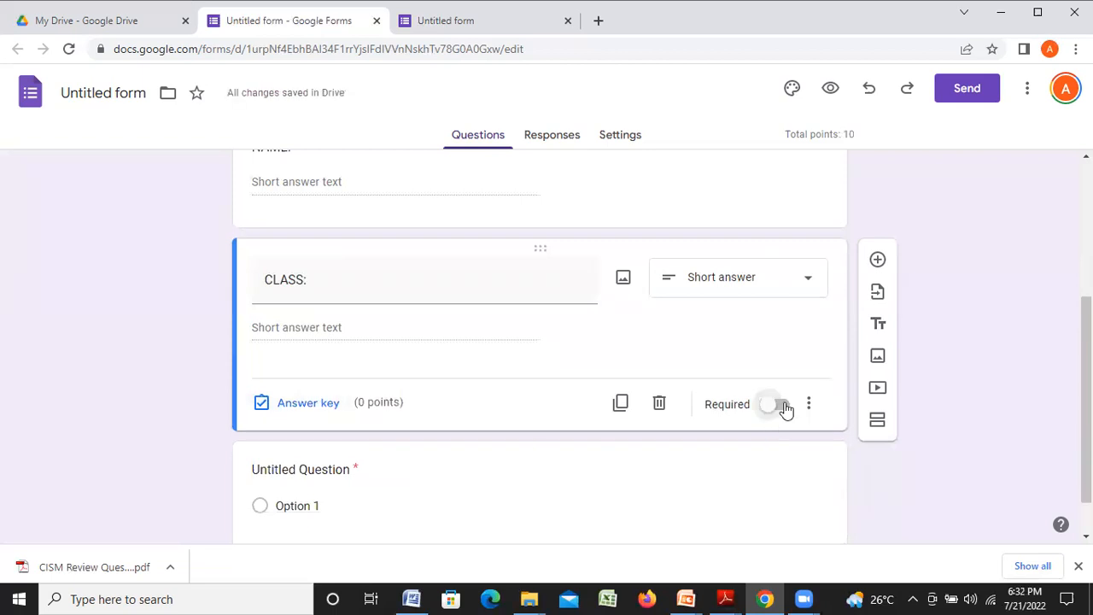
click(780, 406)
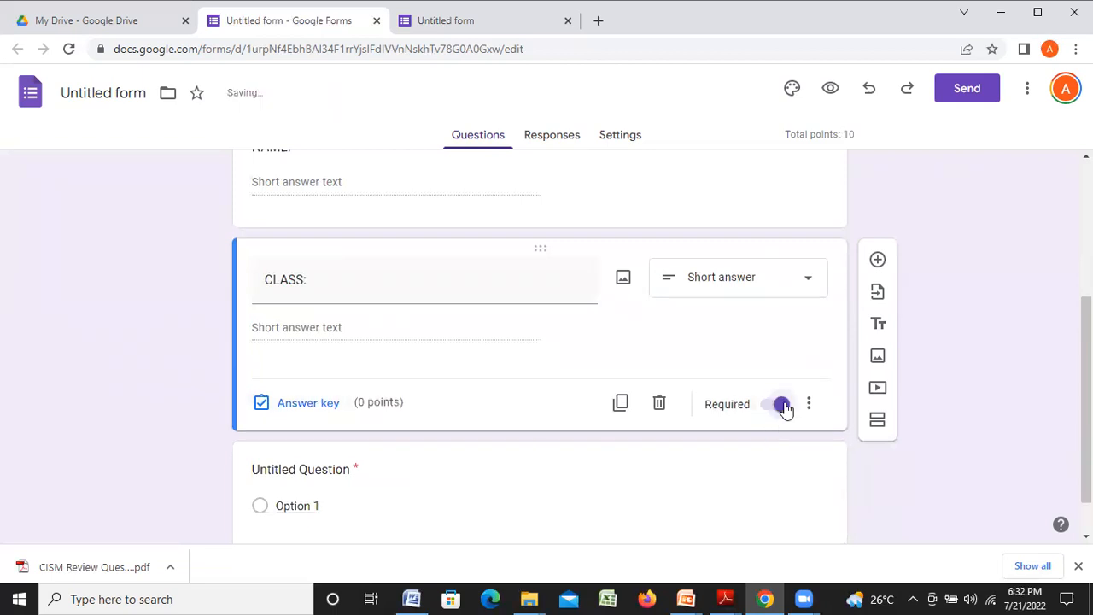
Preview the form and look through its email, NAME, CLASS and untitled question fields.
click(829, 89)
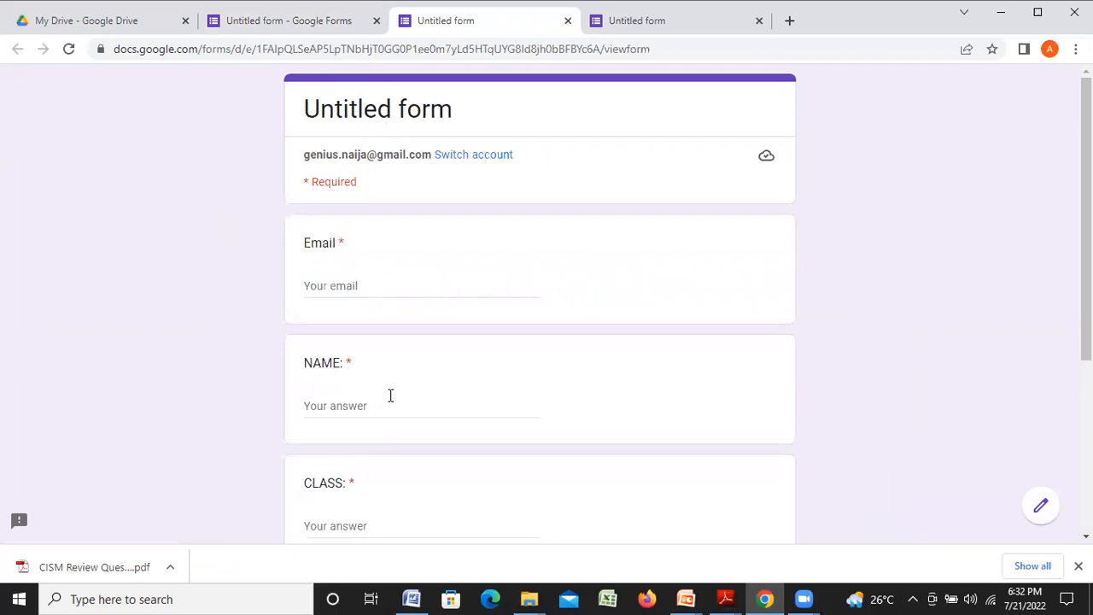
scroll(540, 433, down, 1)
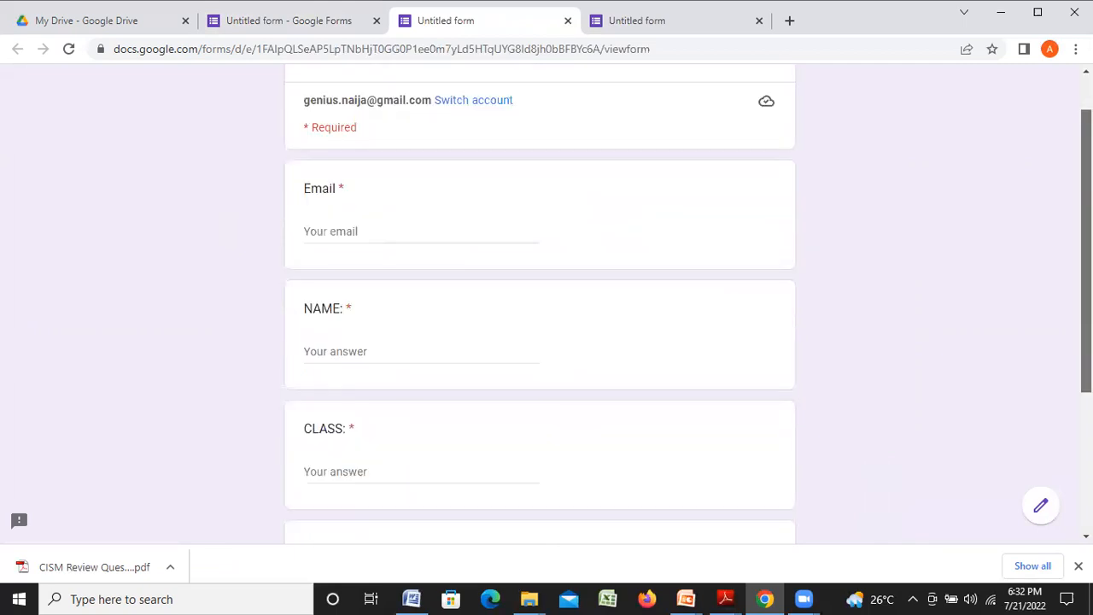
scroll(525, 437, down, 1)
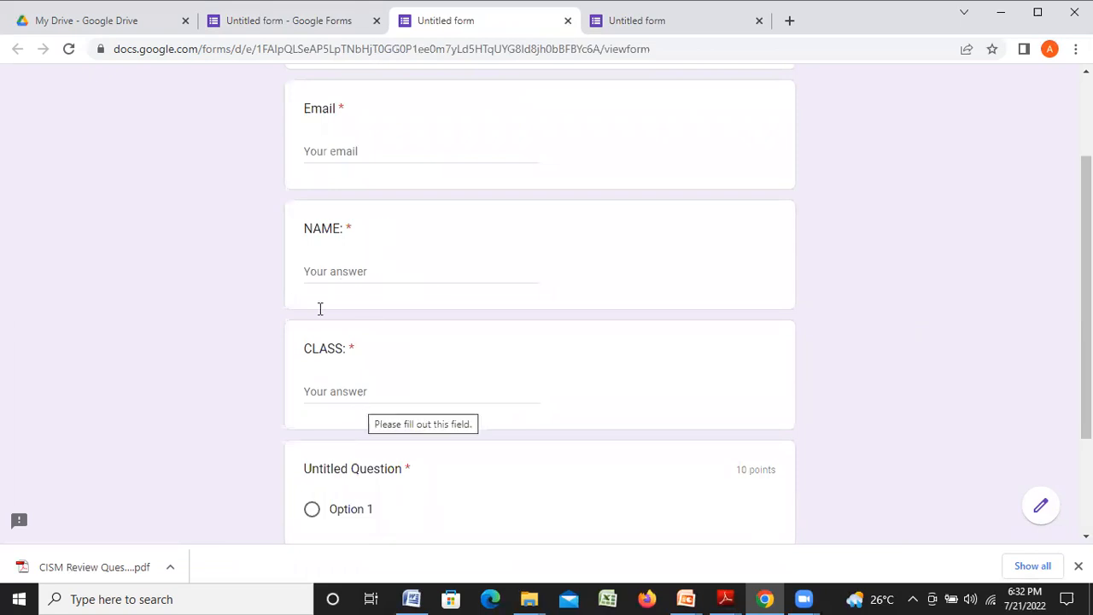
Return to the form editor and replace the form's title with "CISA MOCK EXAM".
click(274, 20)
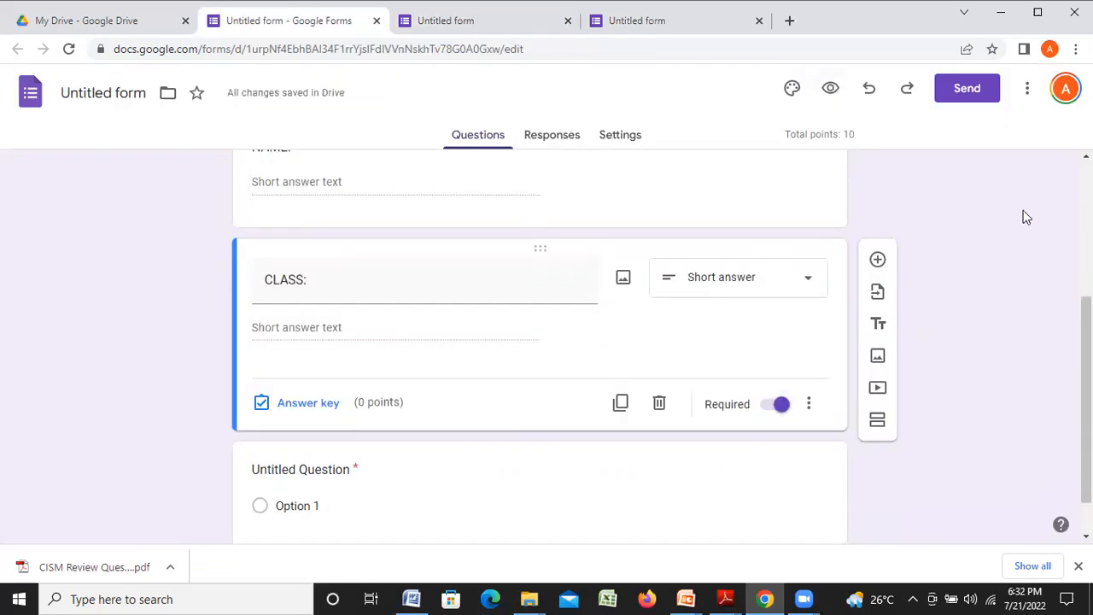
scroll(540, 342, up, 3)
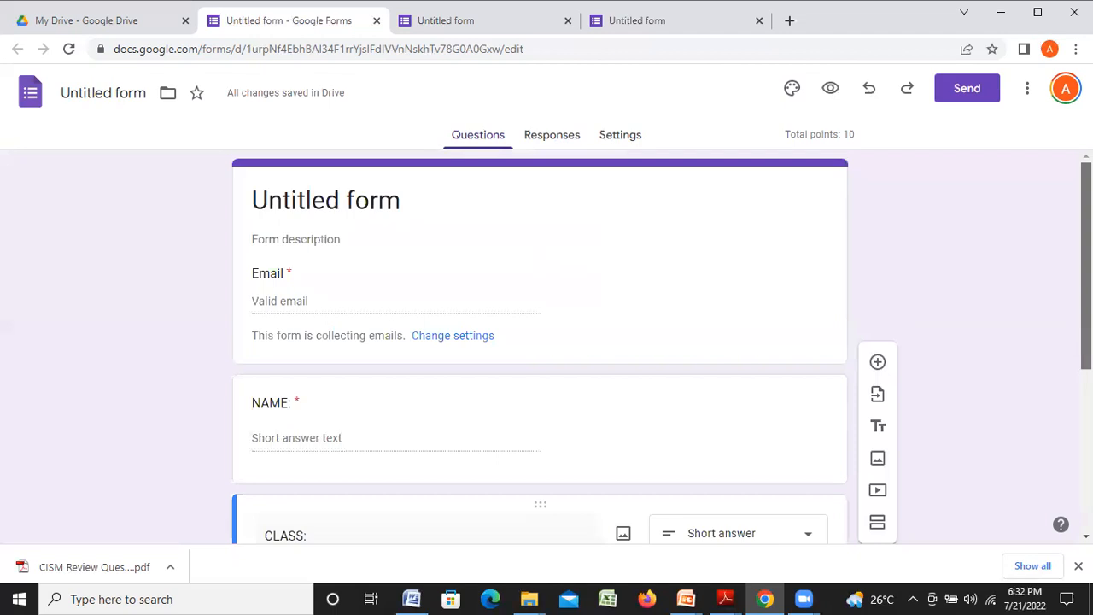
click(327, 200)
drag(451, 198, 214, 191)
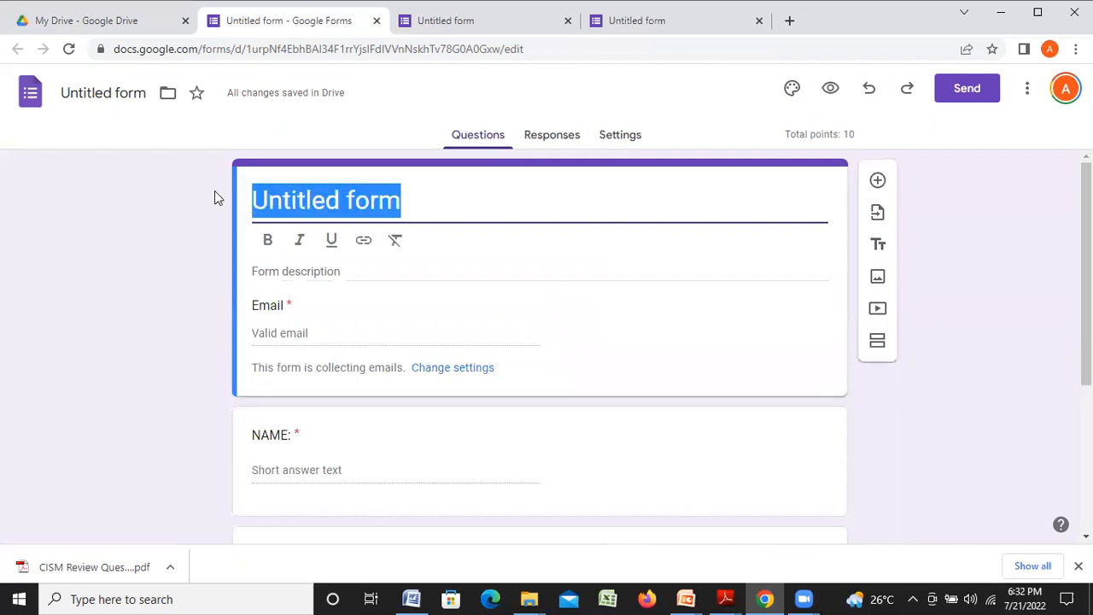
text(CISA M)
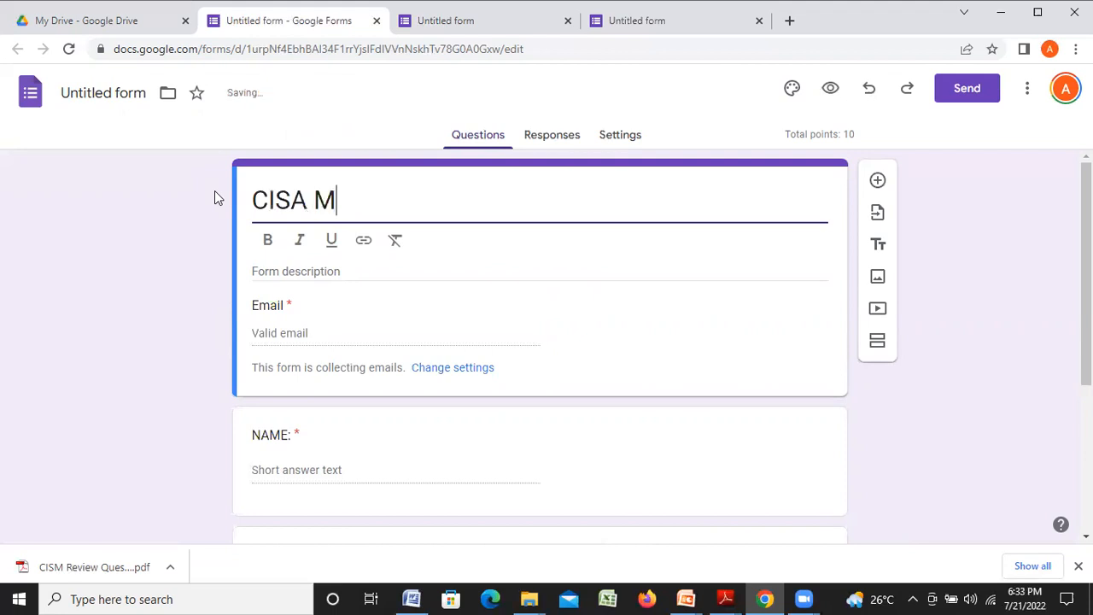
text(OCK EXAM)
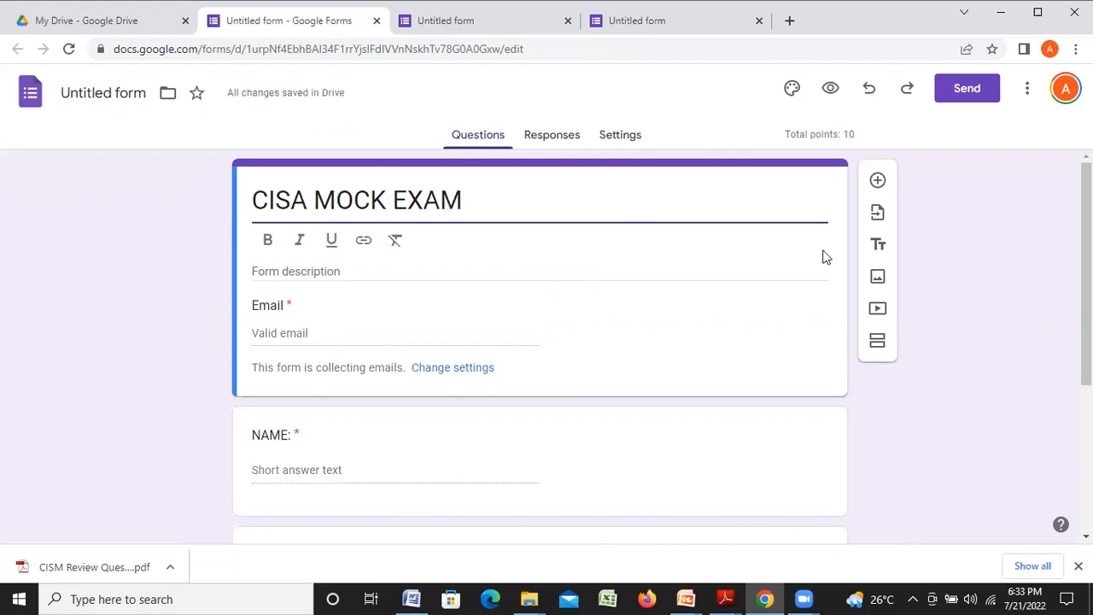
Preview the form again and compare its title with the one in the editor.
click(831, 90)
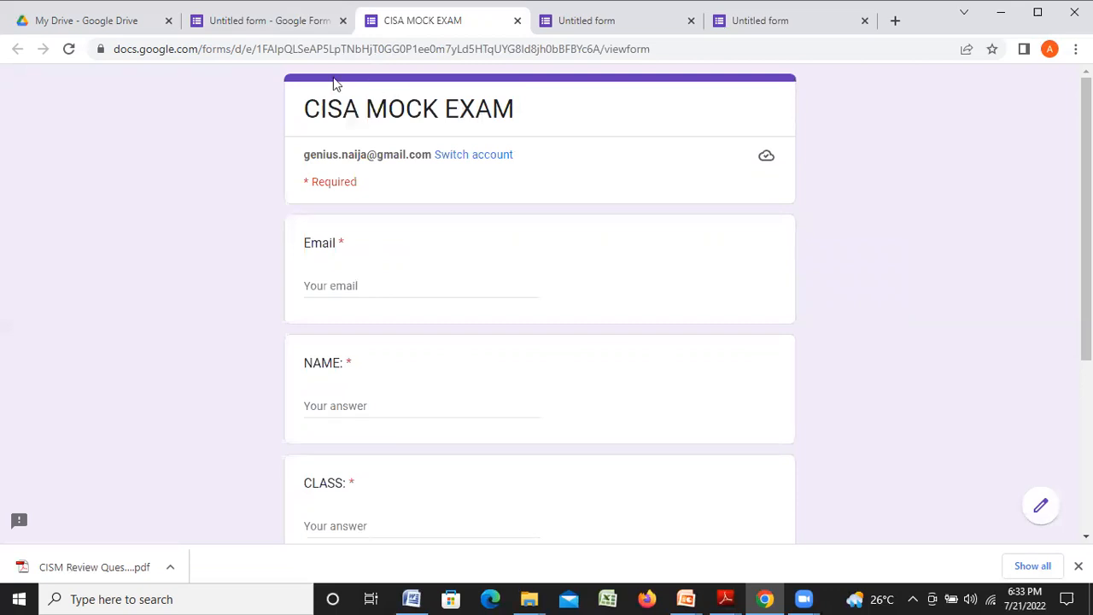
click(277, 25)
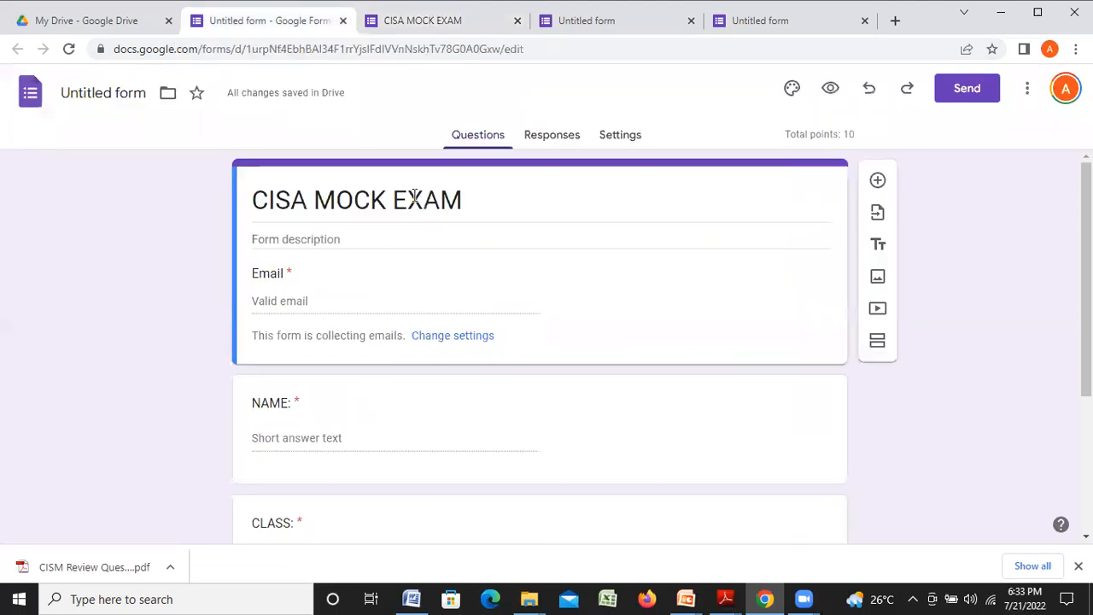
click(446, 21)
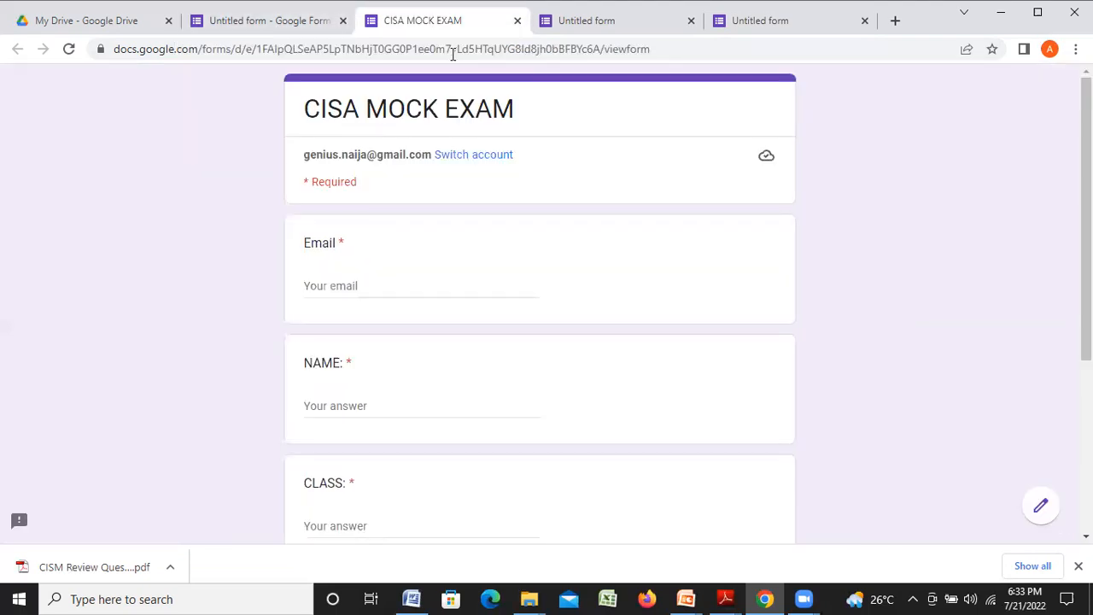
click(308, 24)
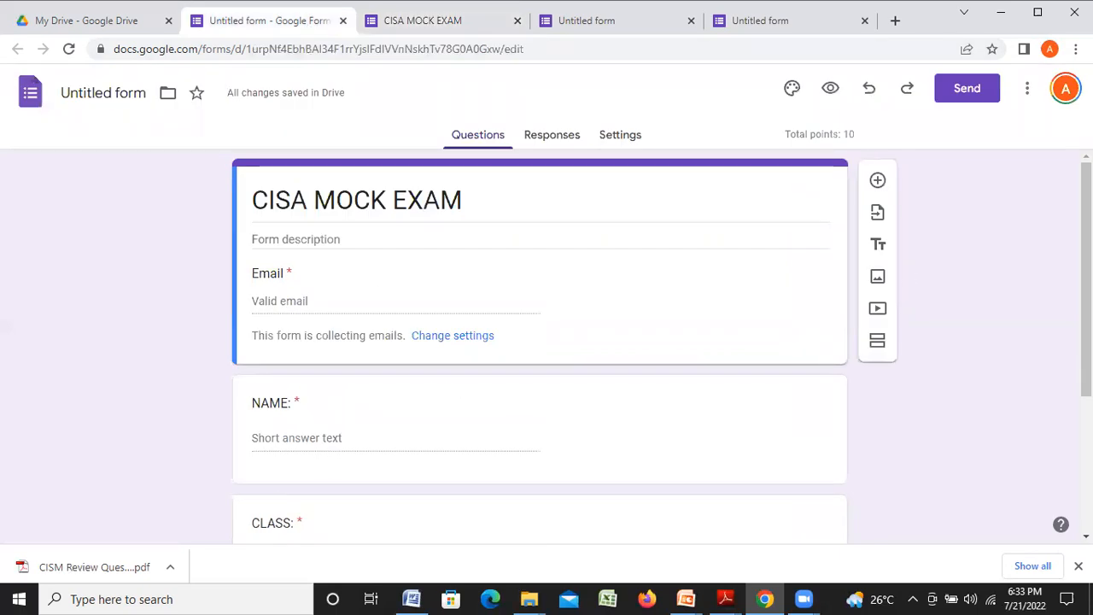
scroll(1086, 282, down, 2)
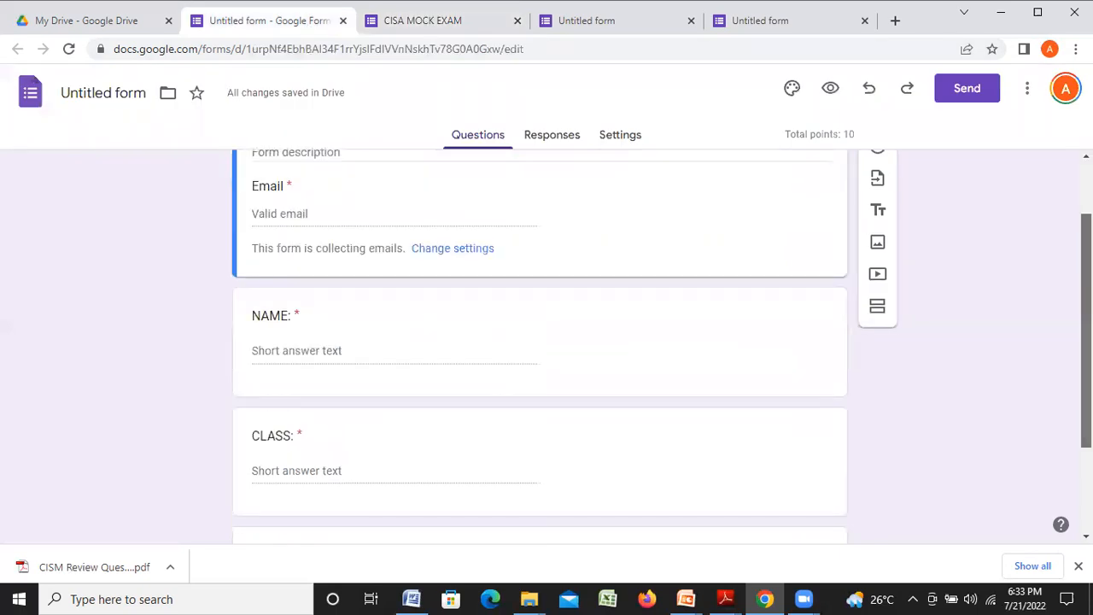
scroll(1086, 359, down, 1)
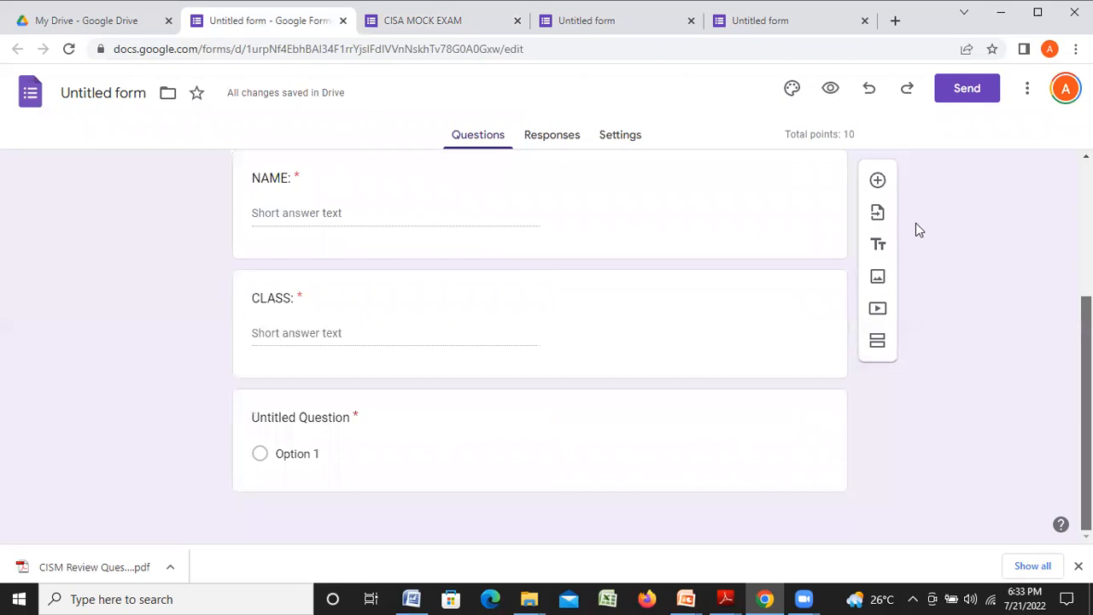
click(878, 183)
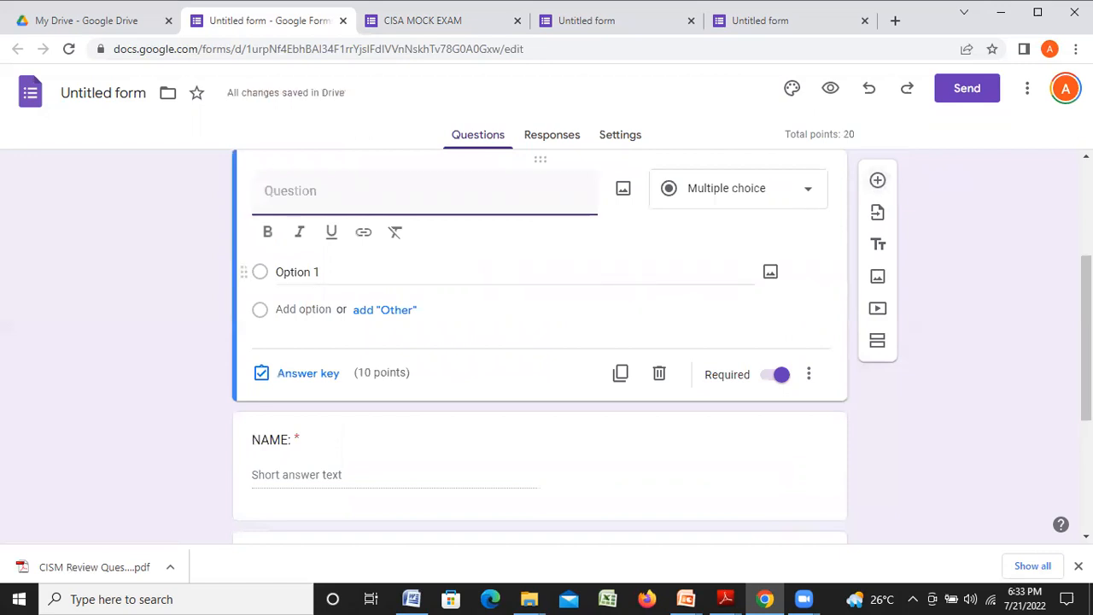
scroll(539, 342, down, 3)
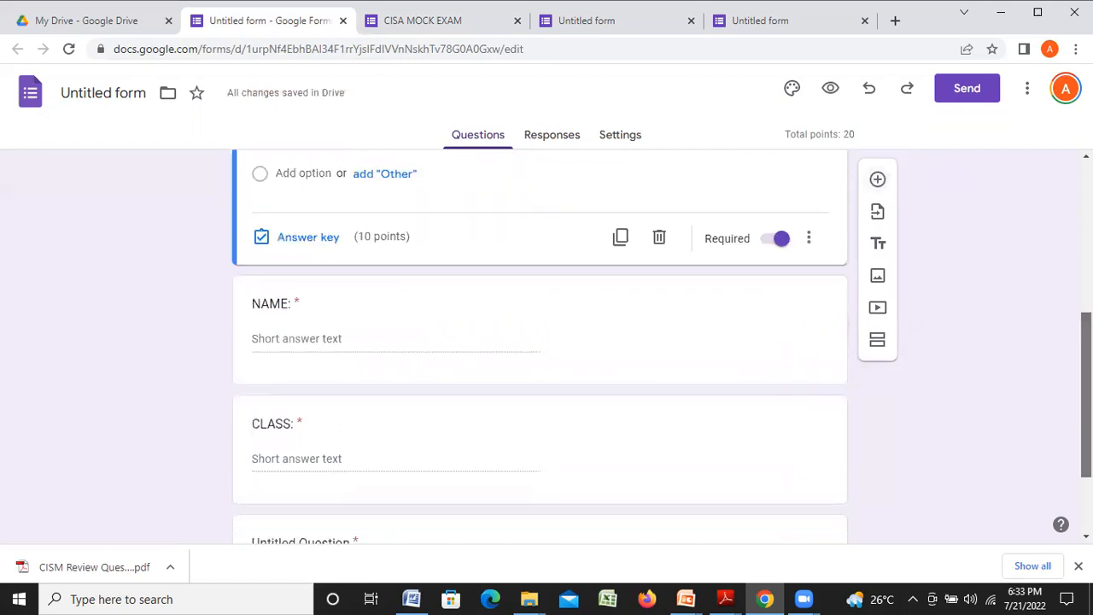
scroll(540, 342, up, 3)
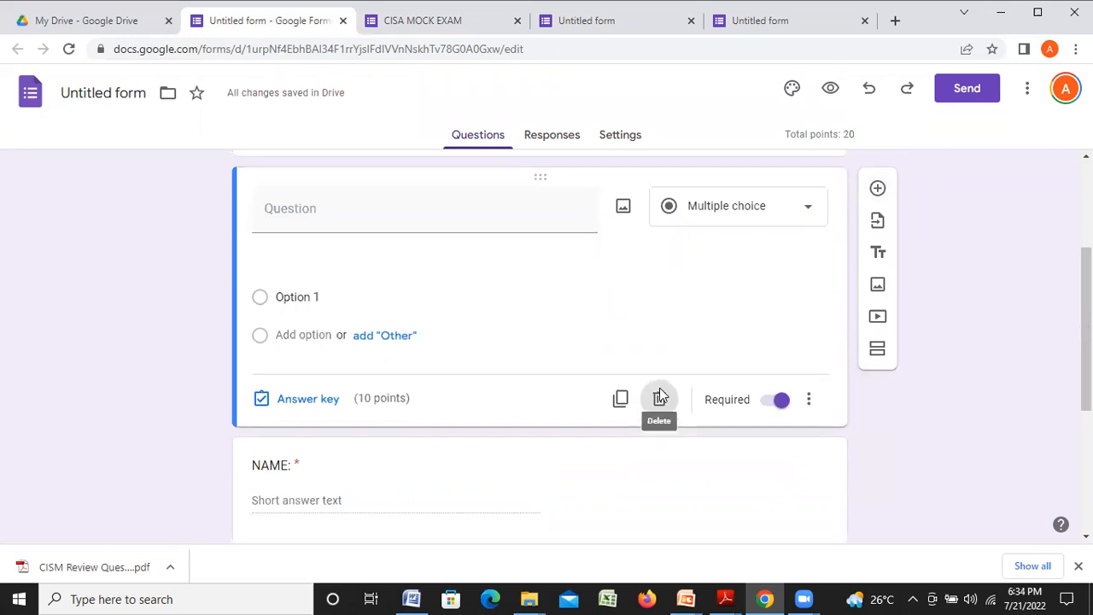
click(659, 392)
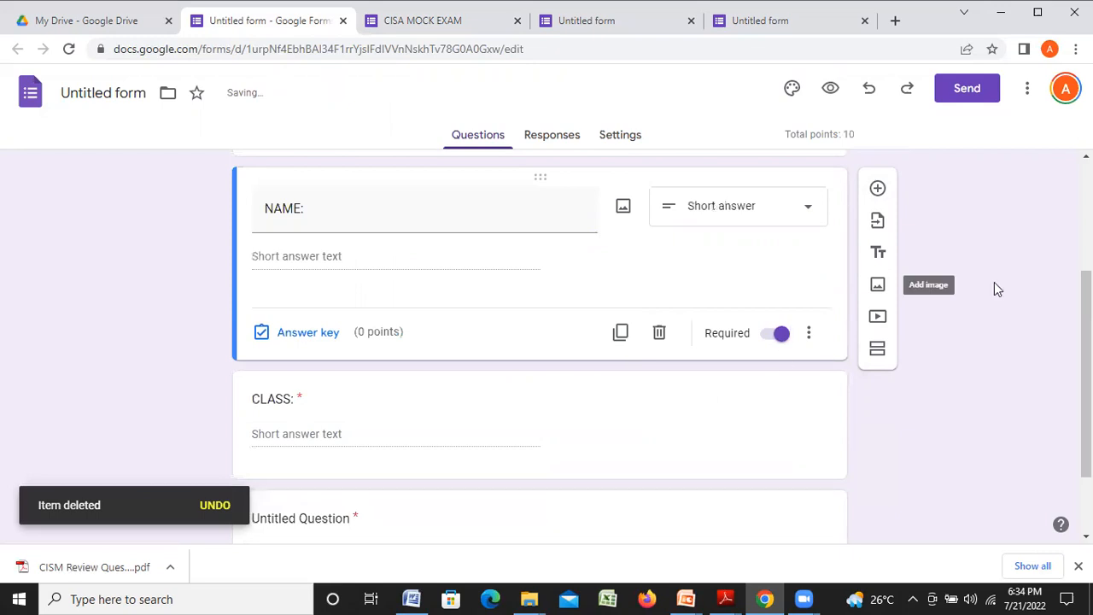
Copy question 1's text, "Hash function will address which of the concerns about electronic message:", from the CISA MOCK Word document into the untitled question.
click(474, 441)
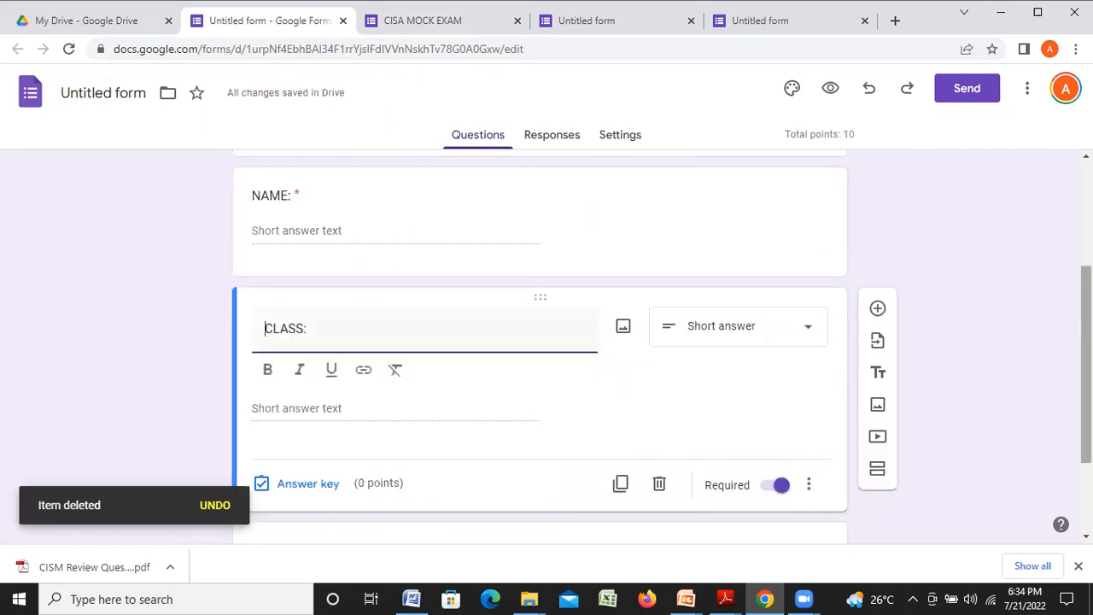
drag(1086, 365, 1086, 432)
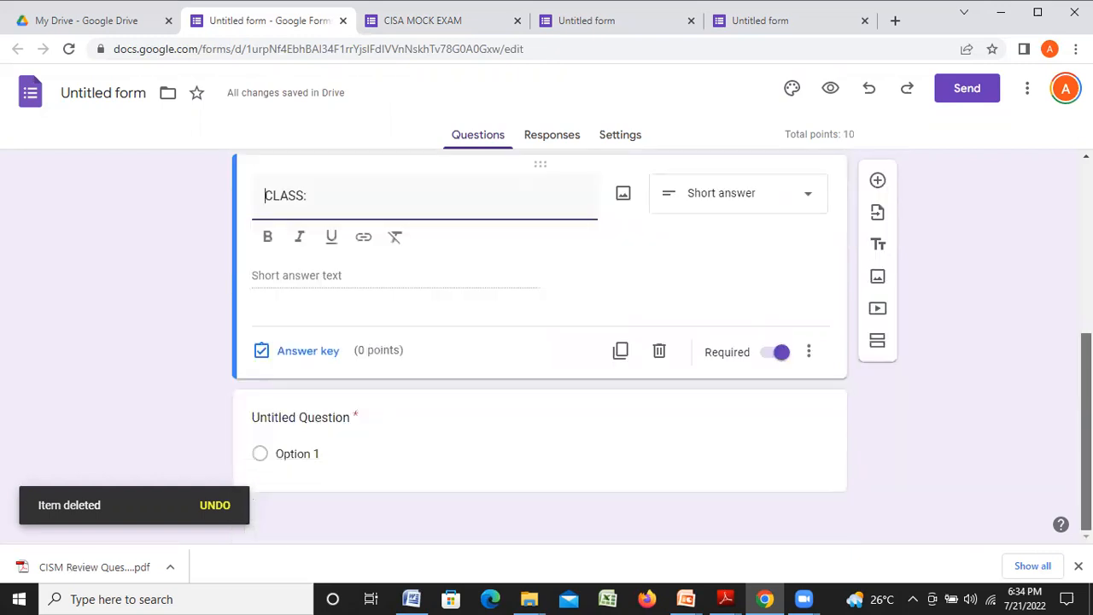
click(445, 446)
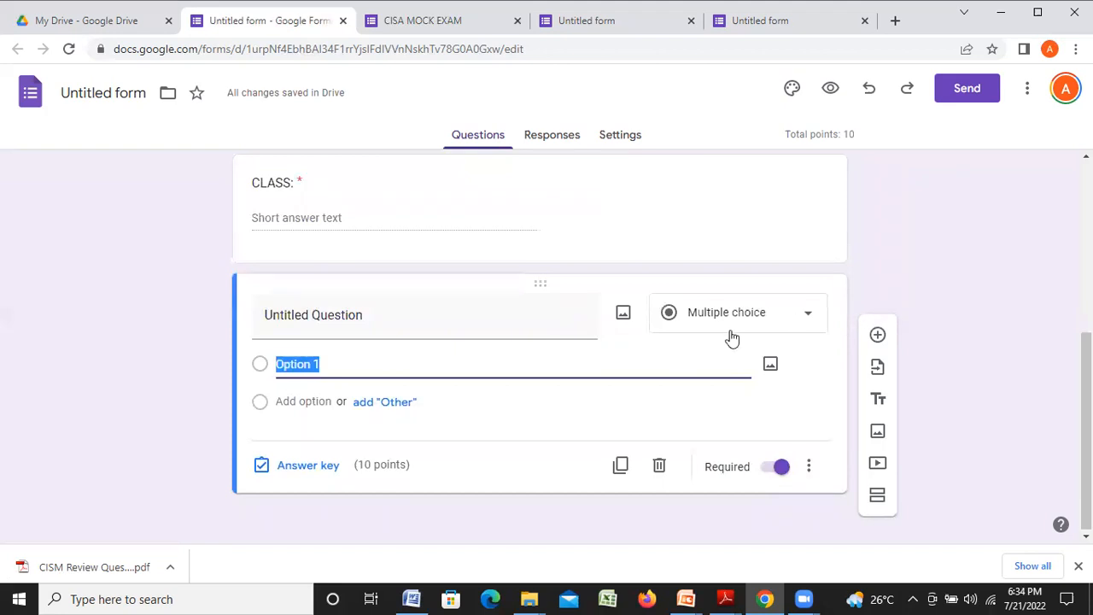
click(419, 324)
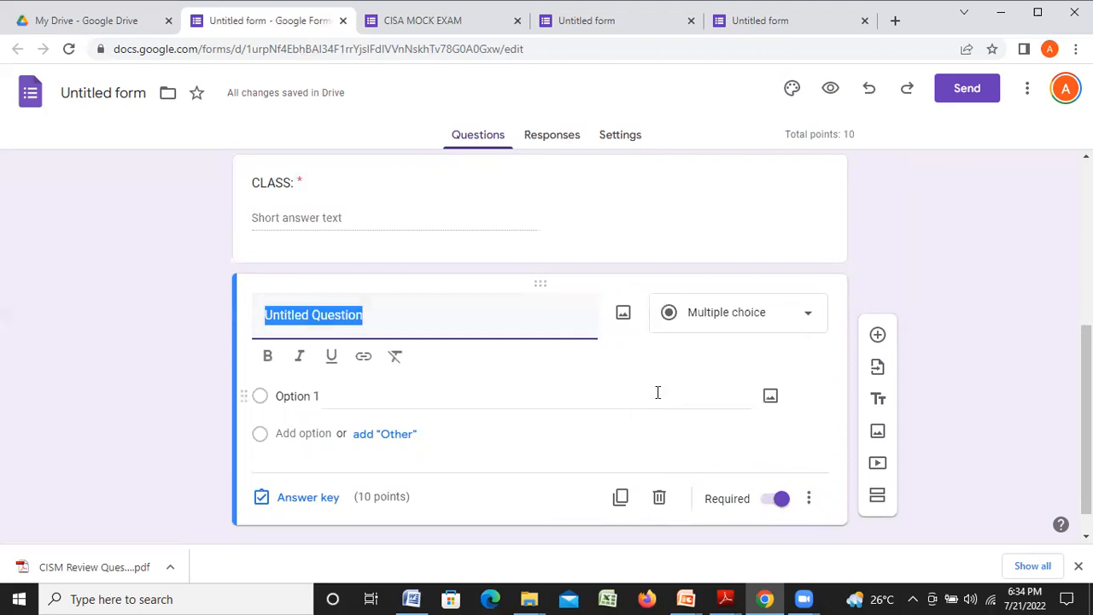
click(413, 597)
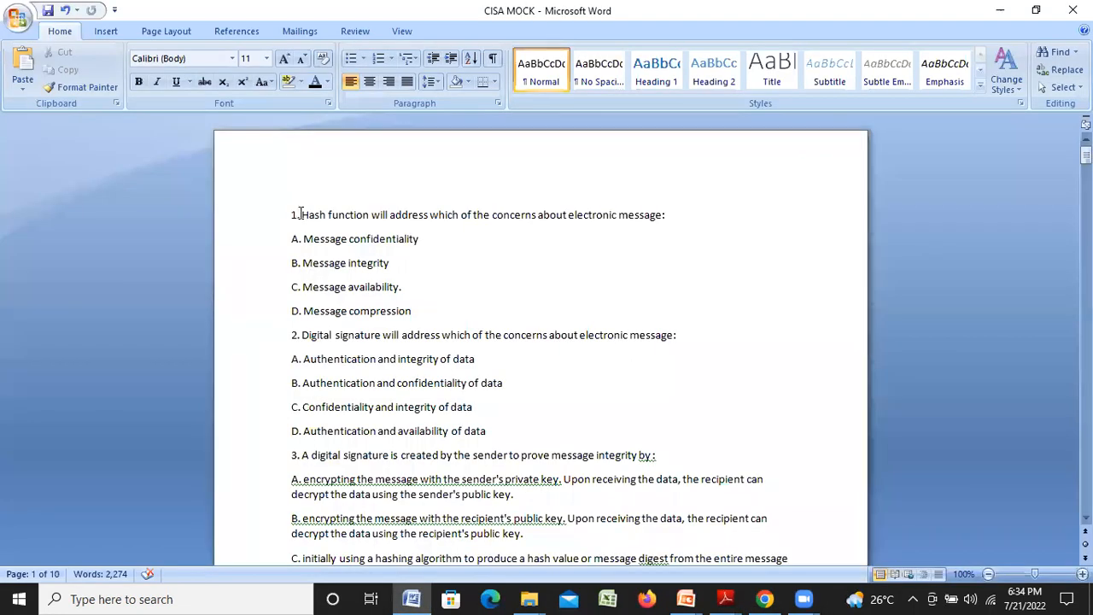
drag(300, 214, 675, 214)
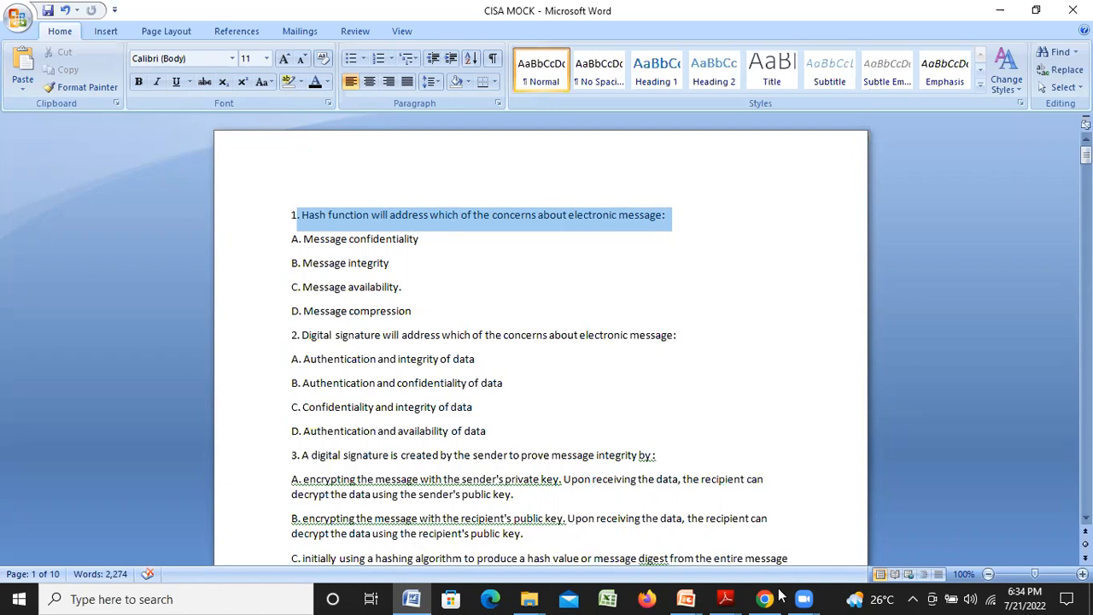
key(alt+Tab)
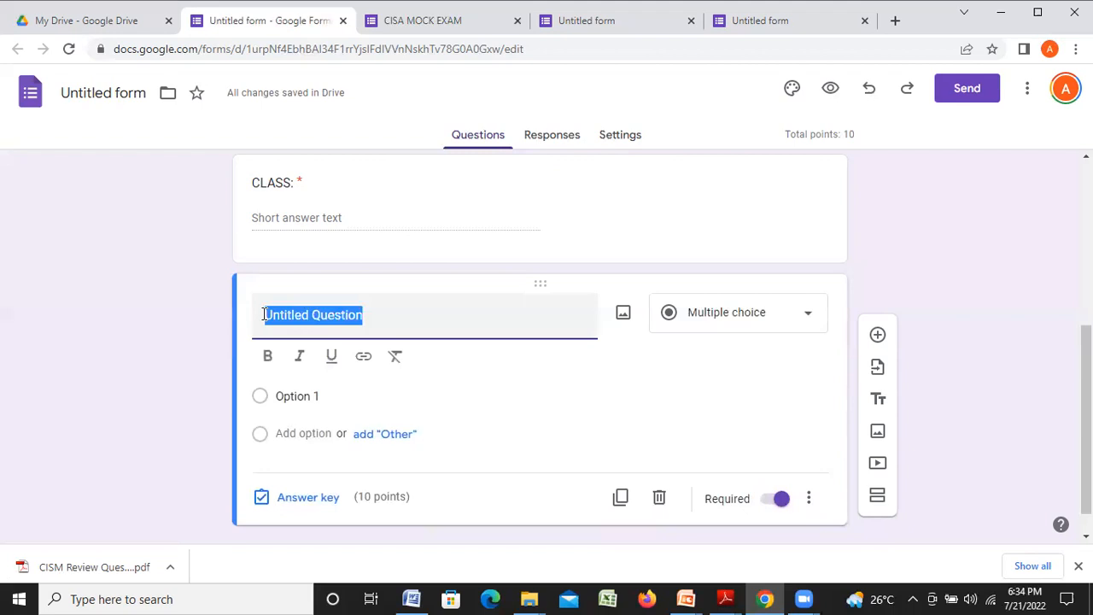
text(.Hash function will address which of the concerns about electronic message:)
click(376, 328)
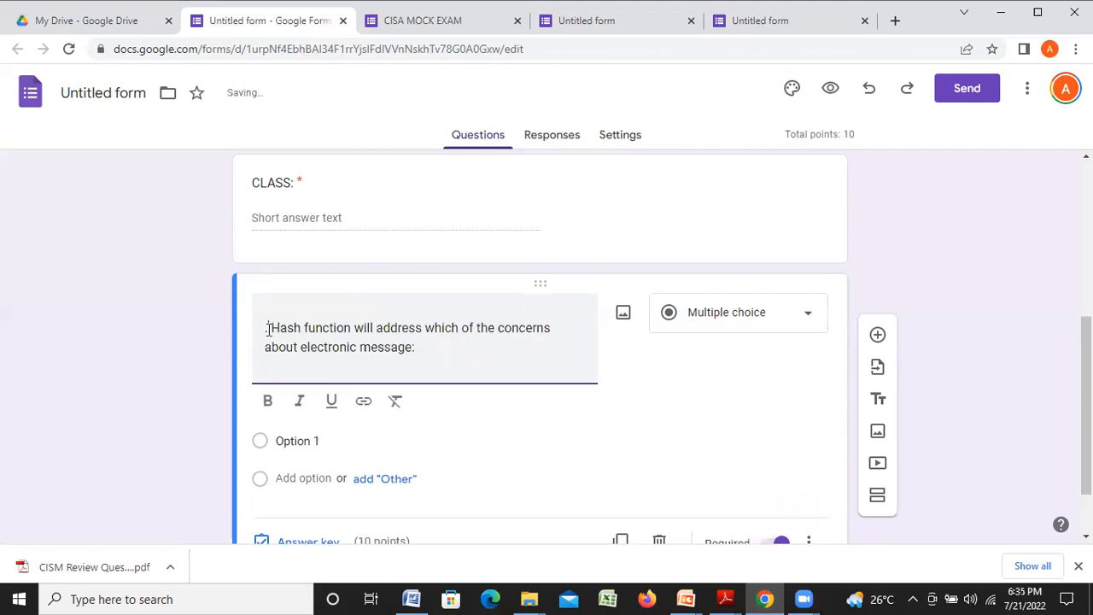
key(Delete)
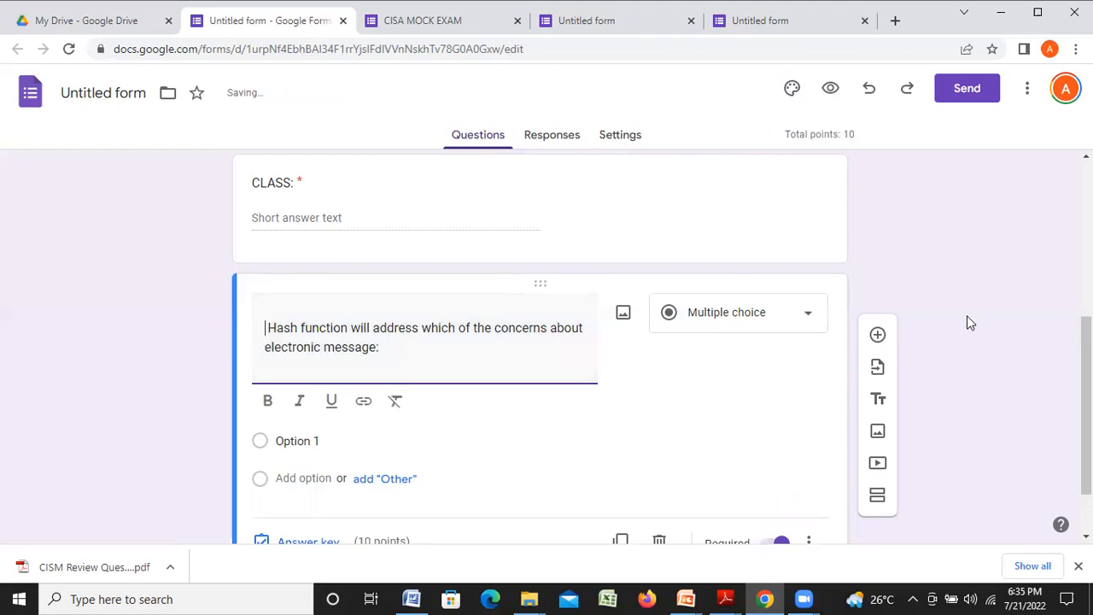
Add an "Other" option to the question and replace Option 1 with "Message confidentiality" copied from the Word document.
scroll(302, 347, down, 2)
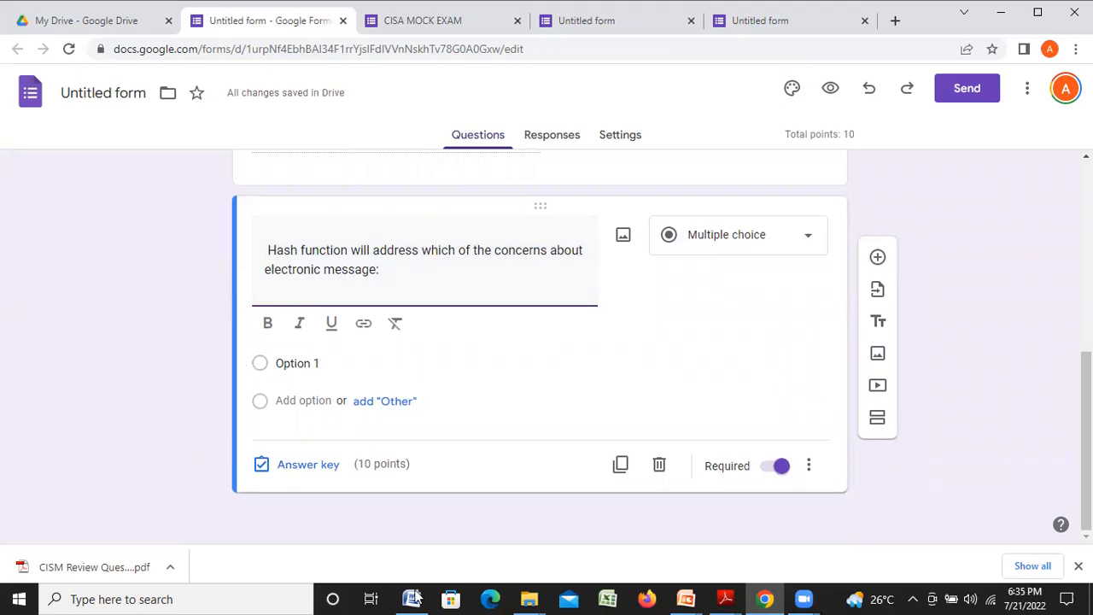
key(alt+Tab)
drag(420, 238, 311, 234)
key(ctrl+c)
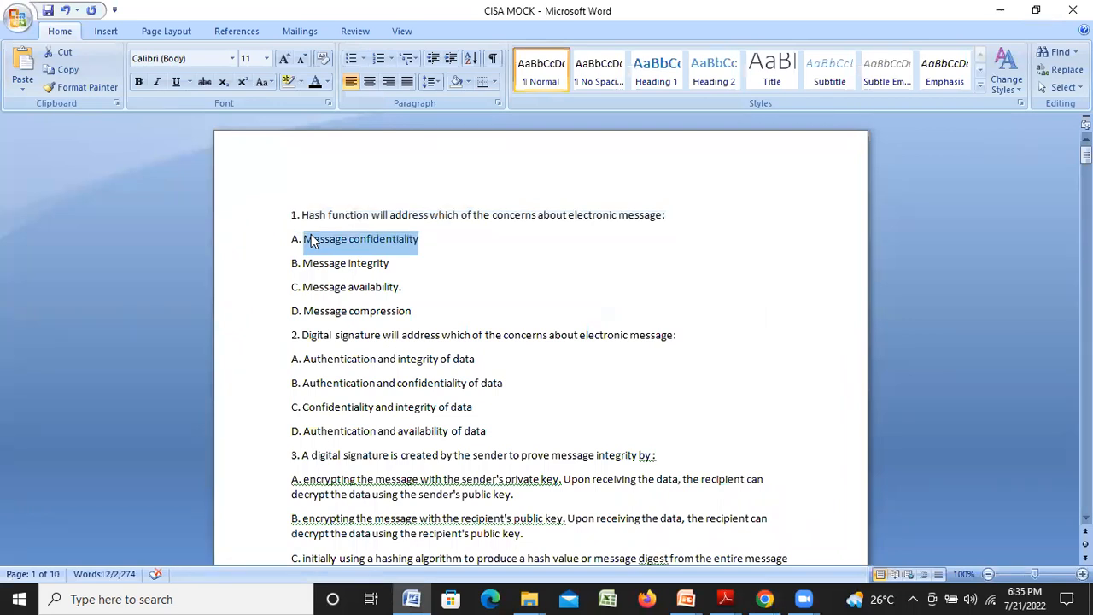
click(766, 600)
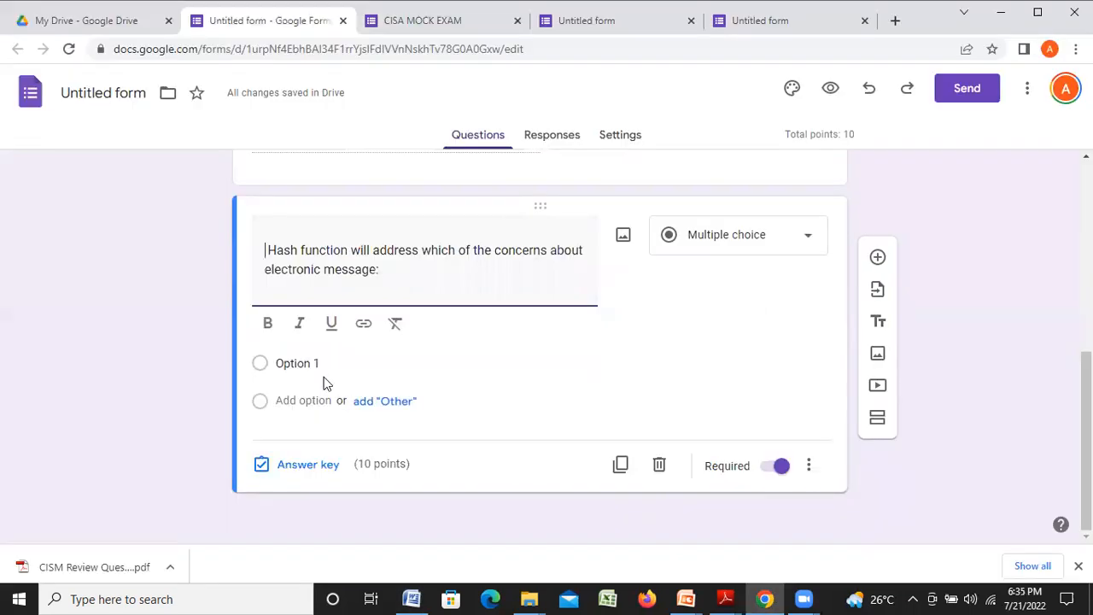
click(393, 403)
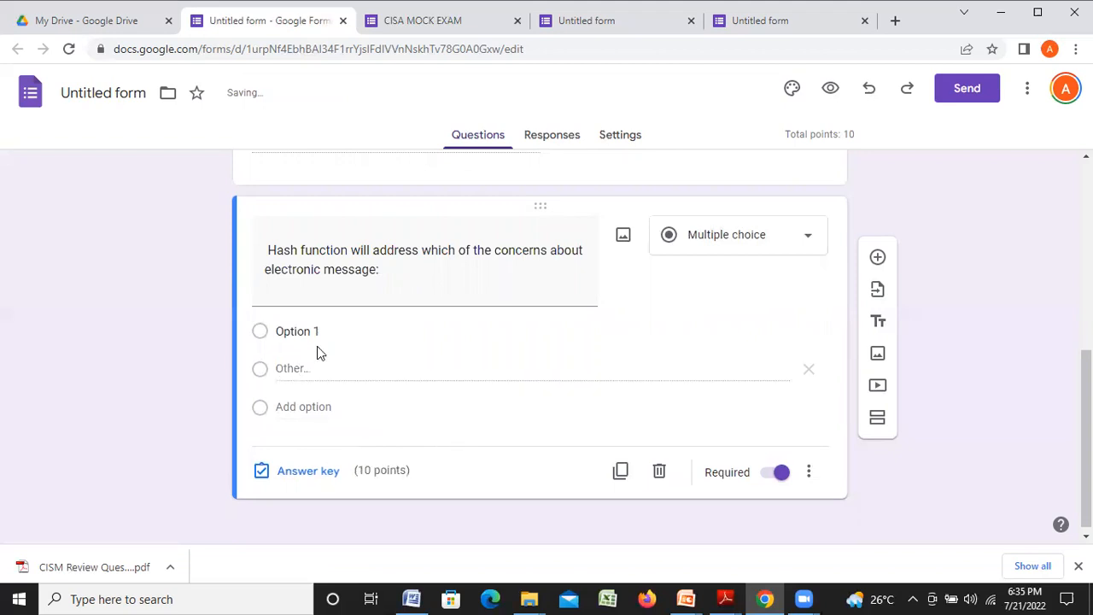
click(296, 328)
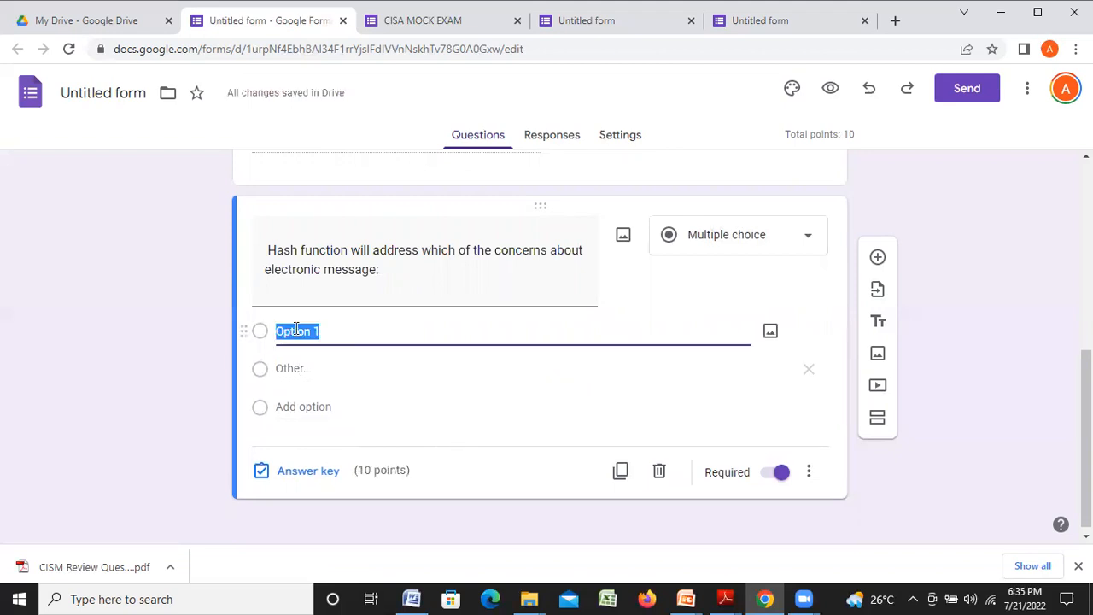
key(ctrl+v)
Add a second answer option reading "Message integrity", copied from answer B in the Word document.
click(307, 408)
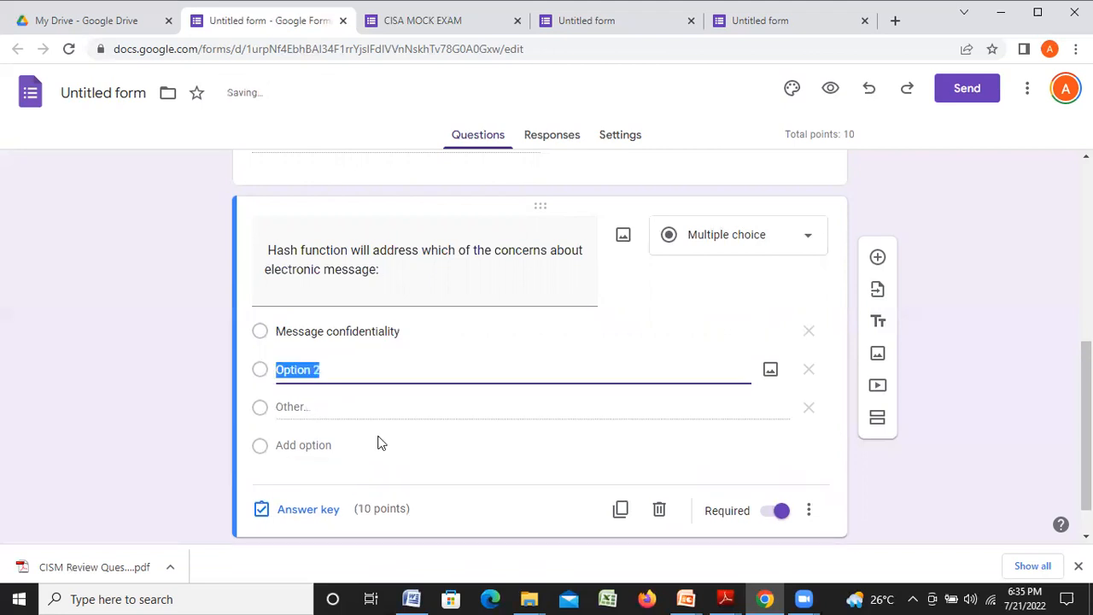
click(424, 598)
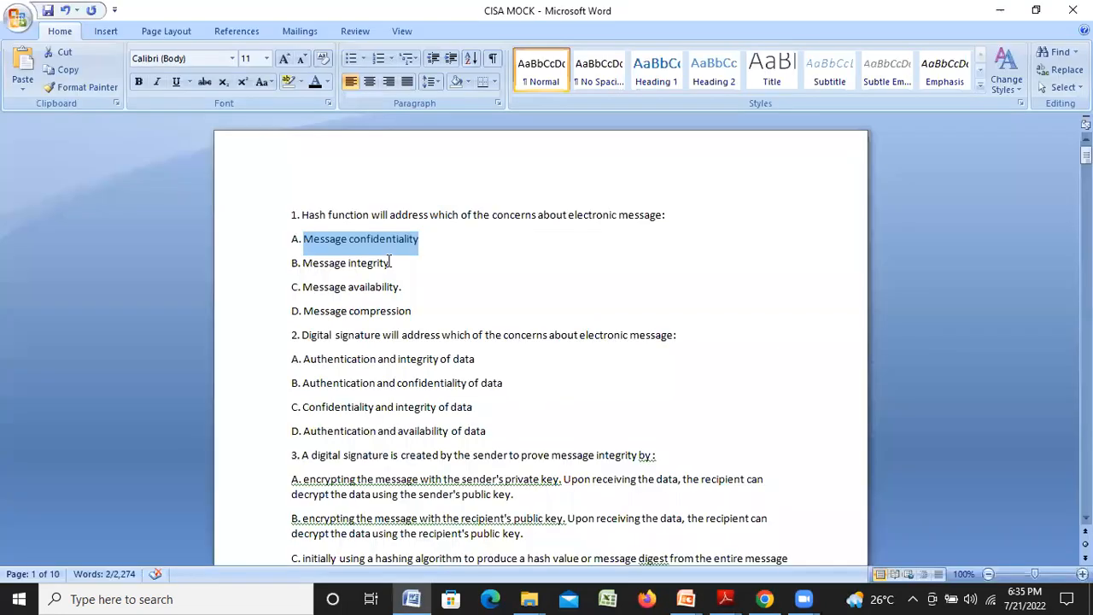
drag(389, 262, 323, 262)
key(ctrl+c)
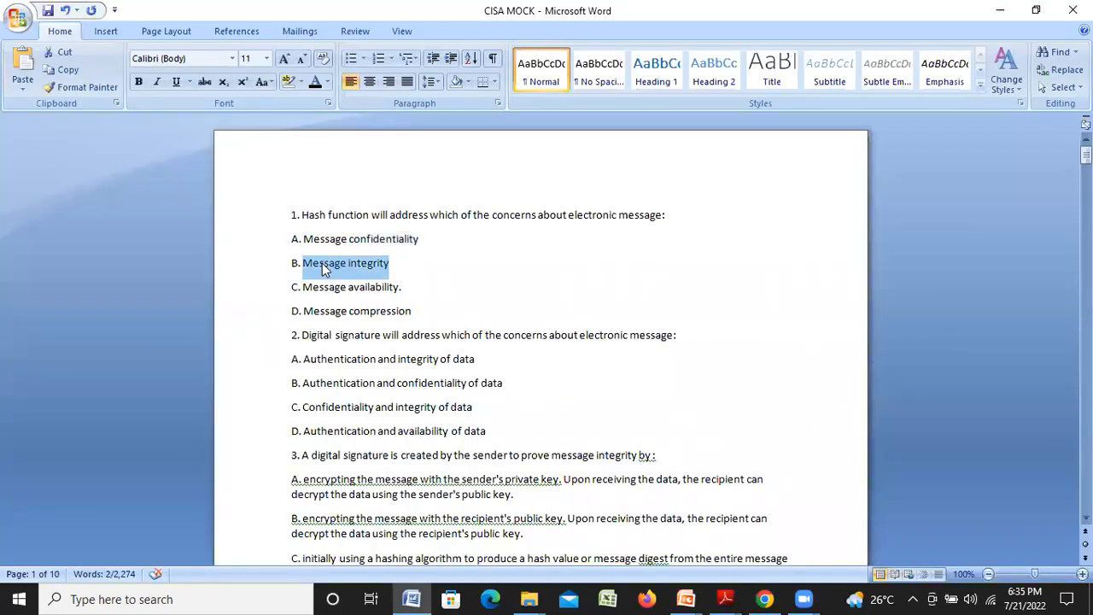
click(764, 598)
click(305, 370)
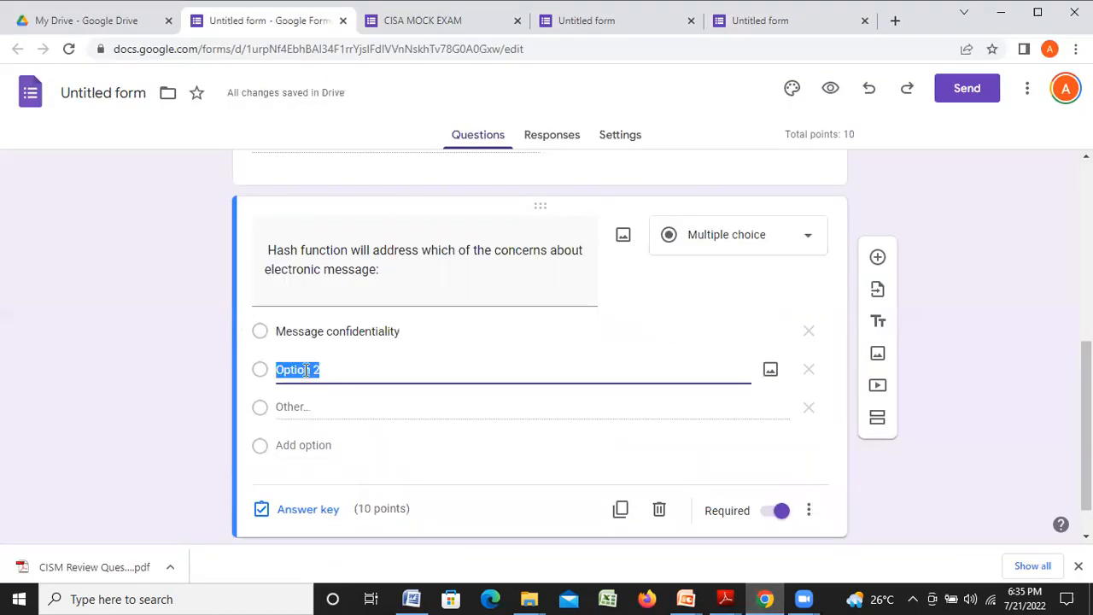
key(ctrl+v)
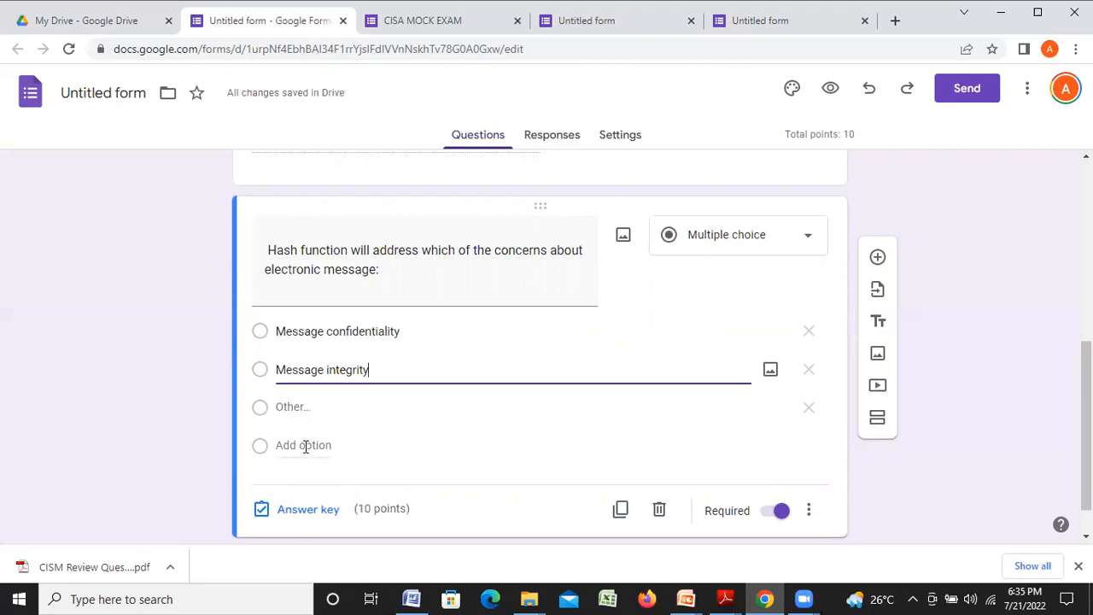
Add a third answer option reading "Message availability", copied from answer C in the Word document without its period.
click(304, 444)
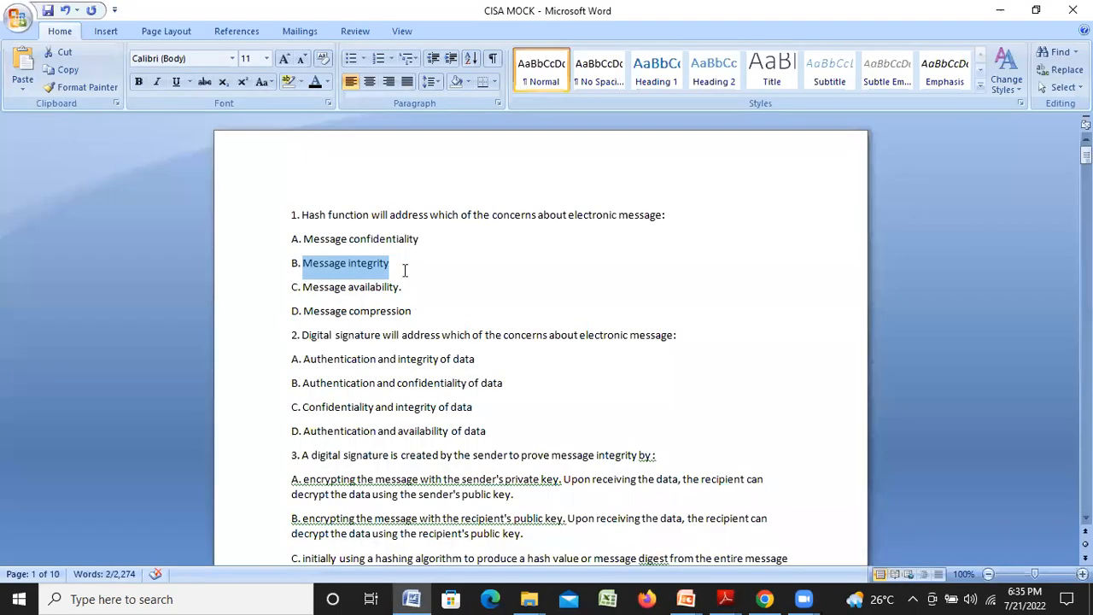
triple_click(335, 287)
key(ctrl+c)
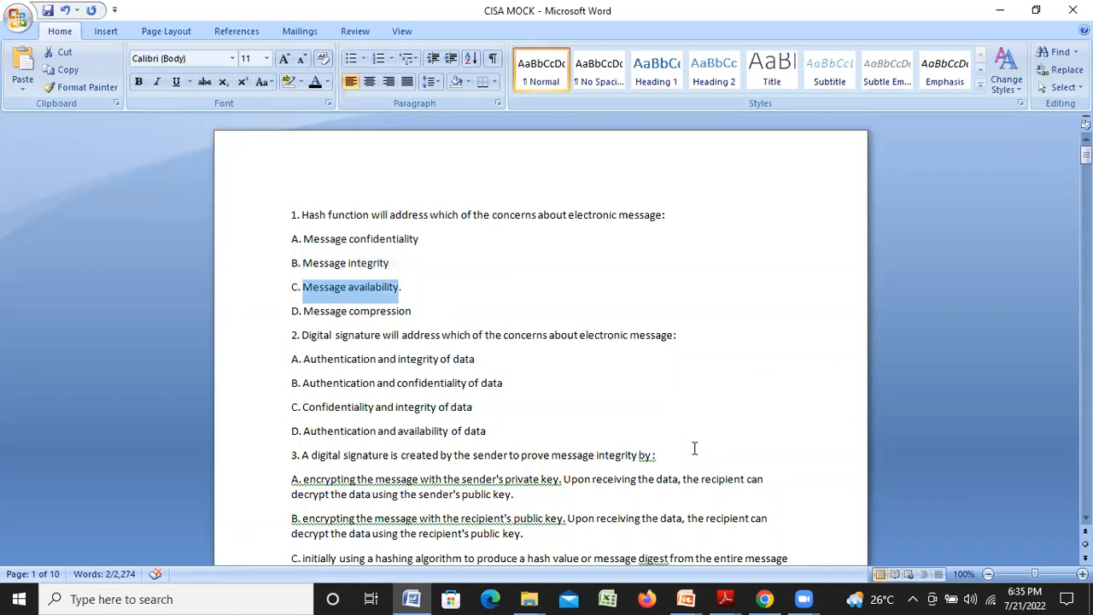
click(766, 599)
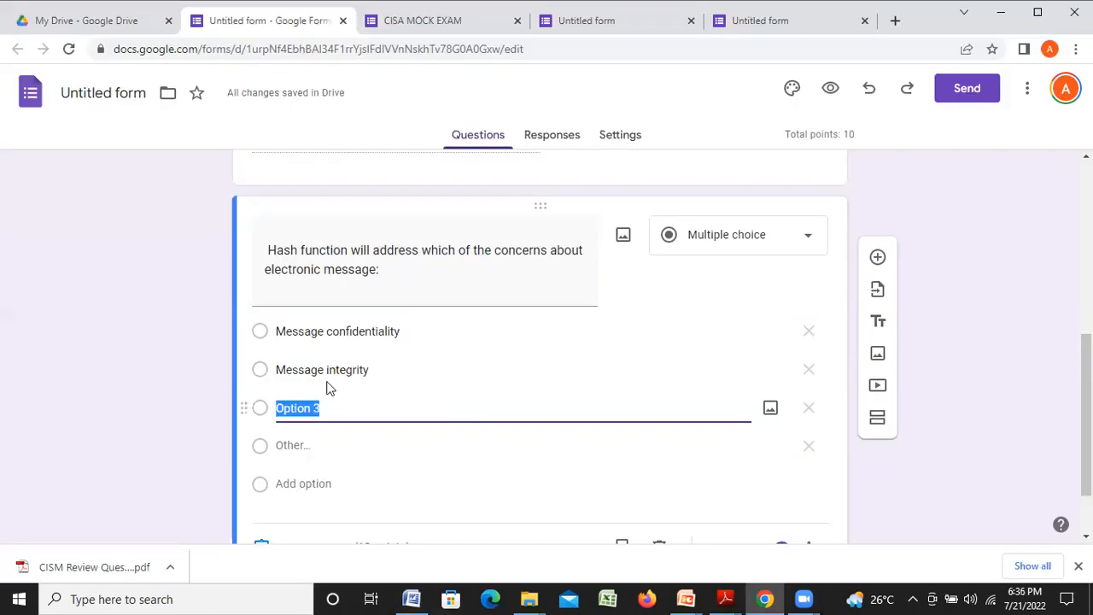
key(ctrl+v)
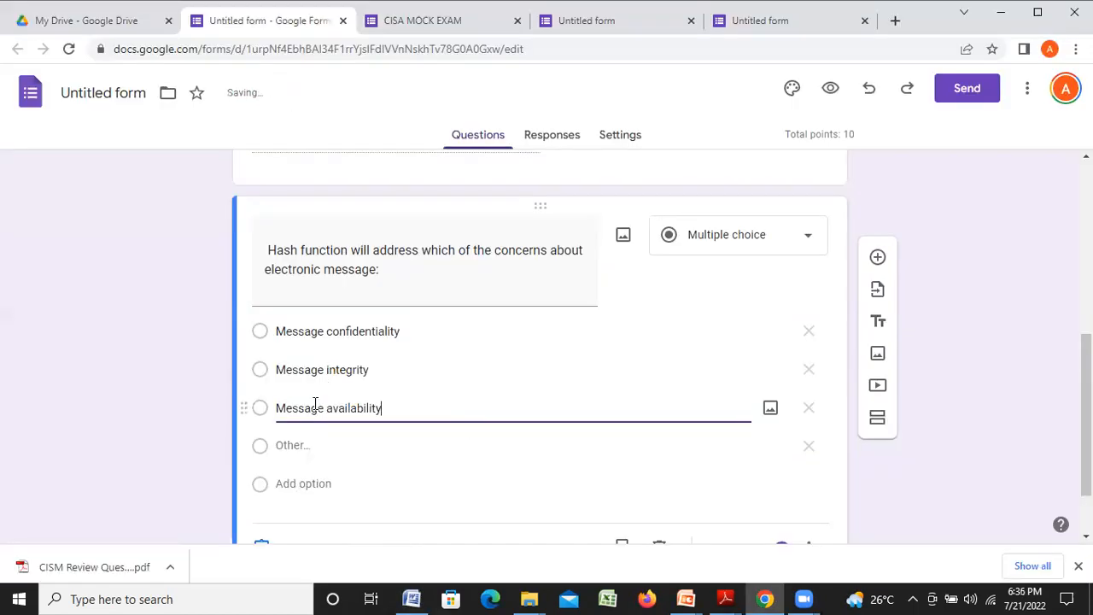
Add a fourth answer option reading "Message compression", copied from answer D in the Word document.
click(299, 483)
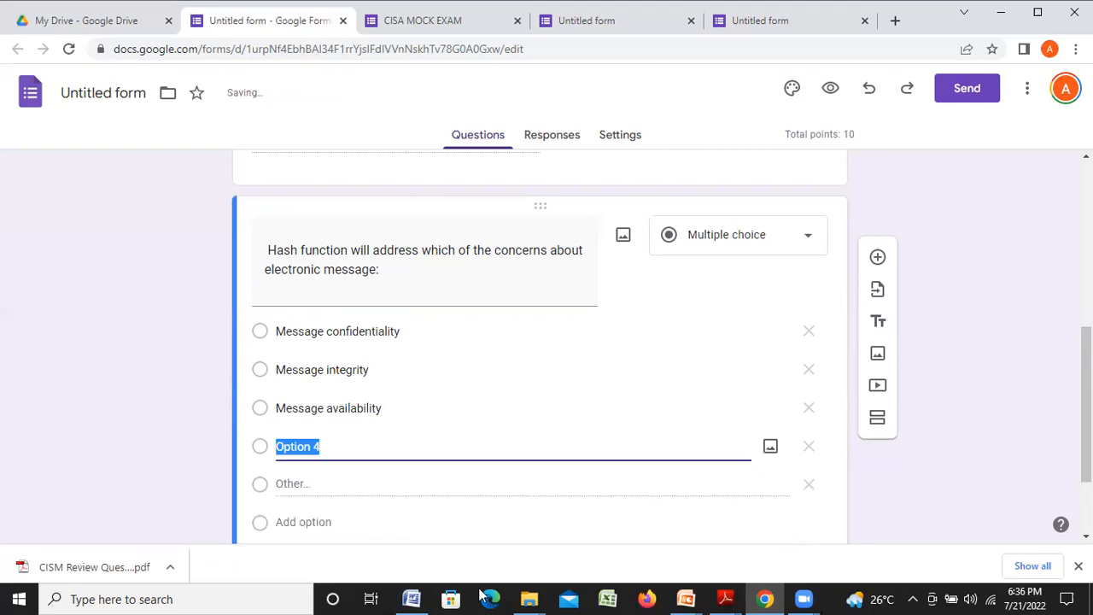
click(417, 598)
drag(418, 304, 328, 317)
key(ctrl+c)
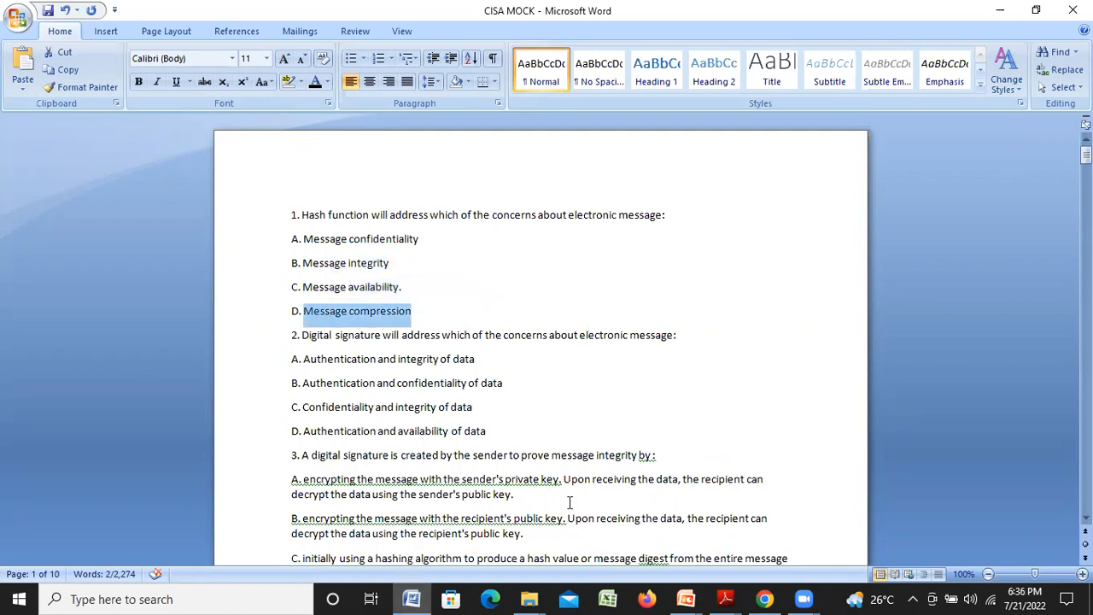
click(764, 599)
click(317, 446)
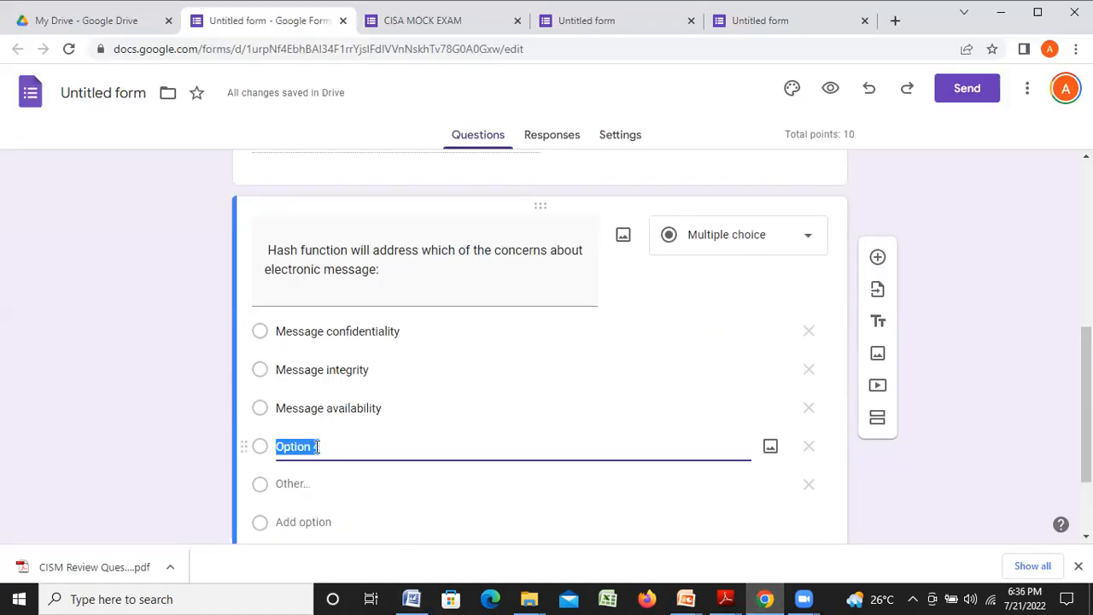
key(ctrl+v)
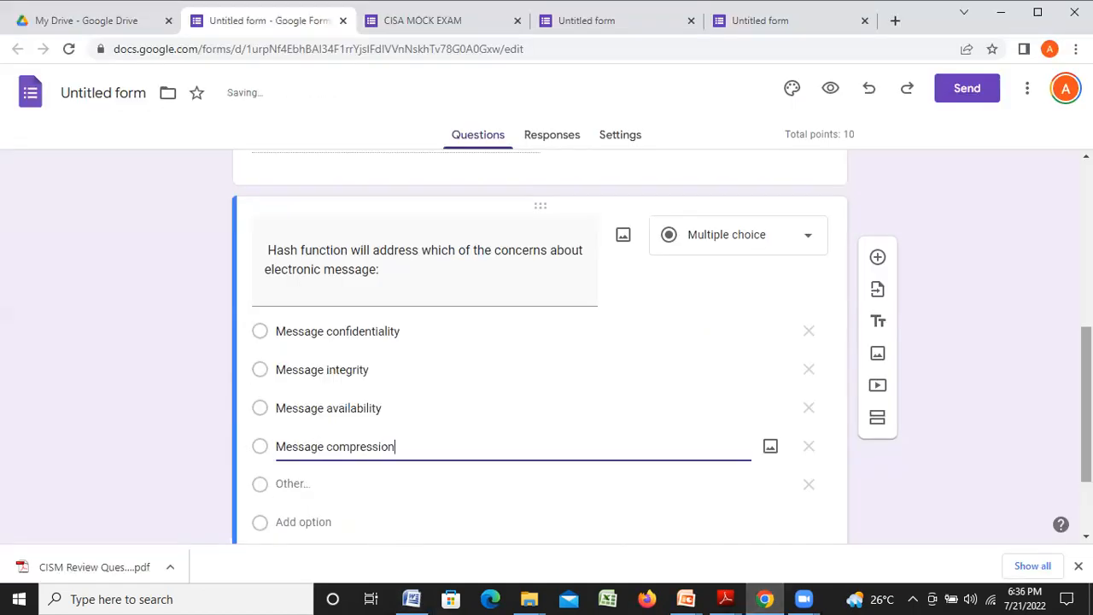
Open the hash function question's answer key and mark "Message integrity" as the correct answer.
scroll(540, 346, down, 1)
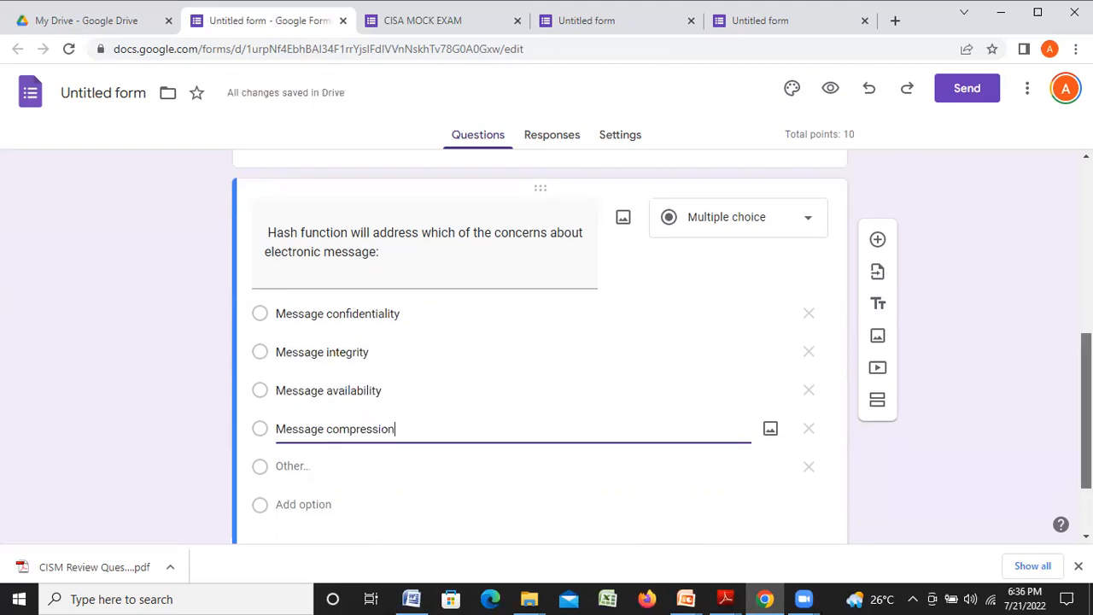
scroll(540, 346, down, 1)
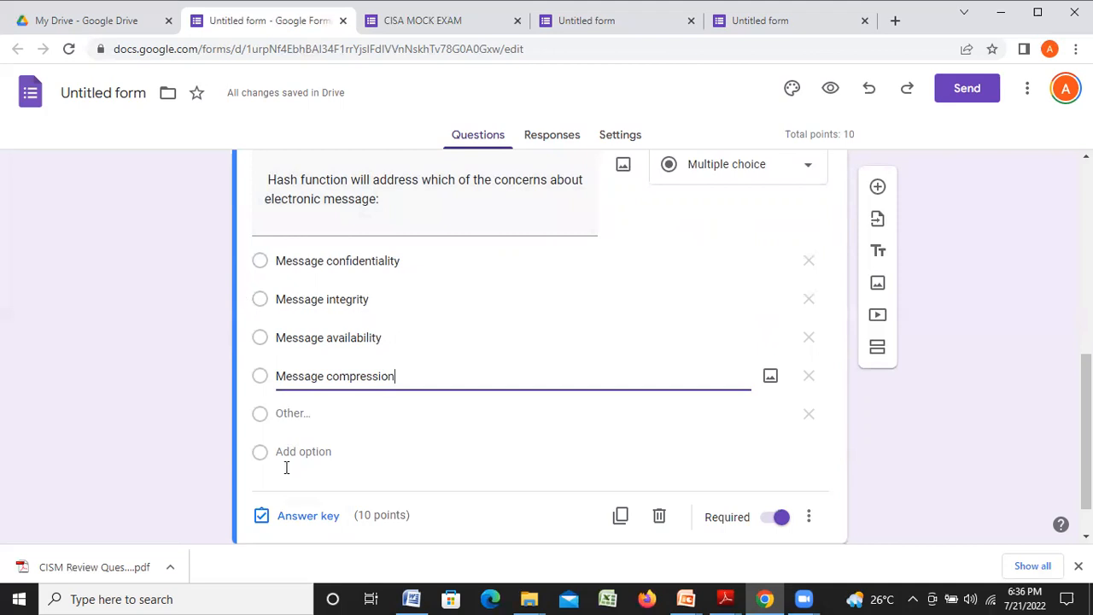
click(261, 301)
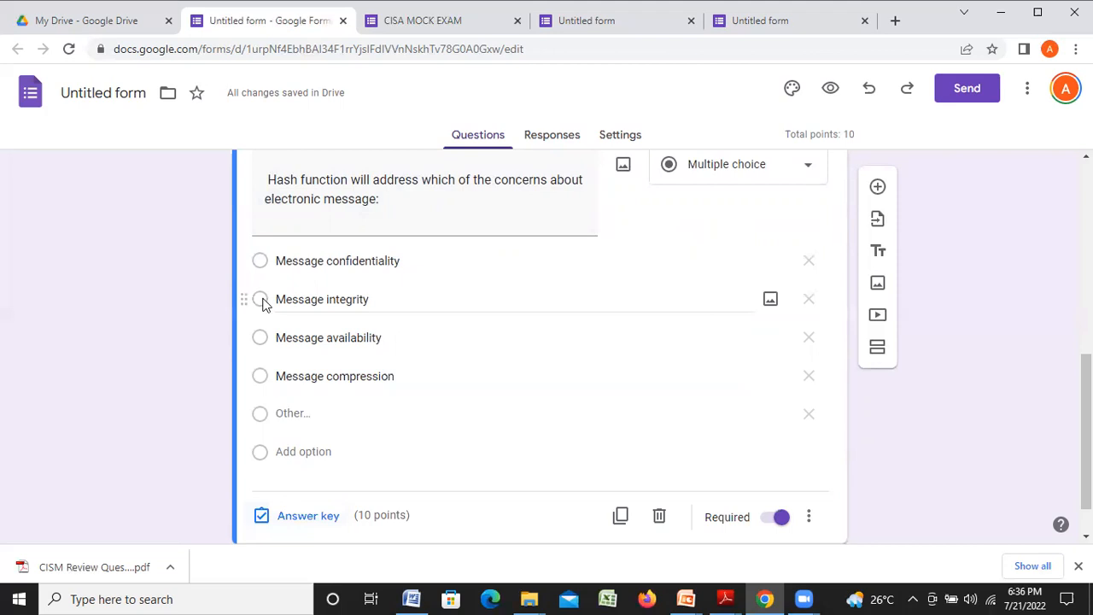
click(263, 300)
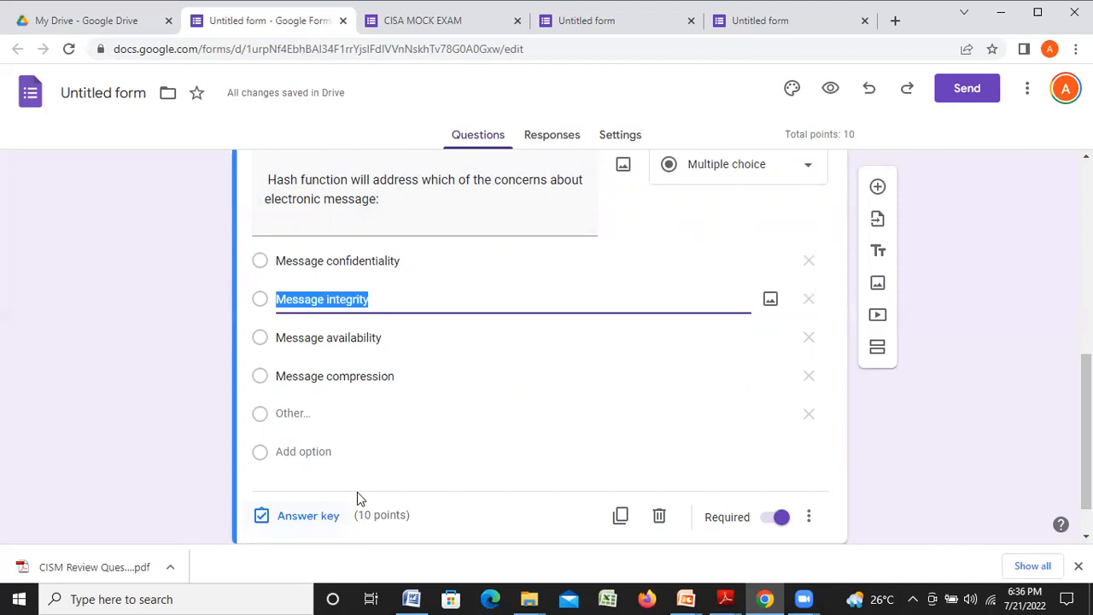
click(337, 512)
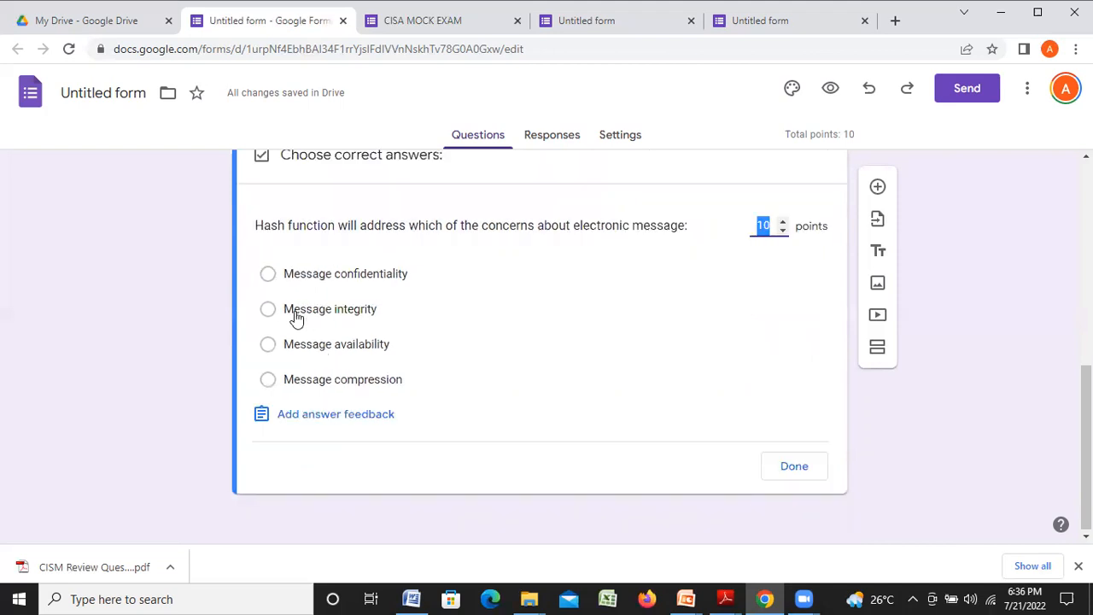
click(297, 318)
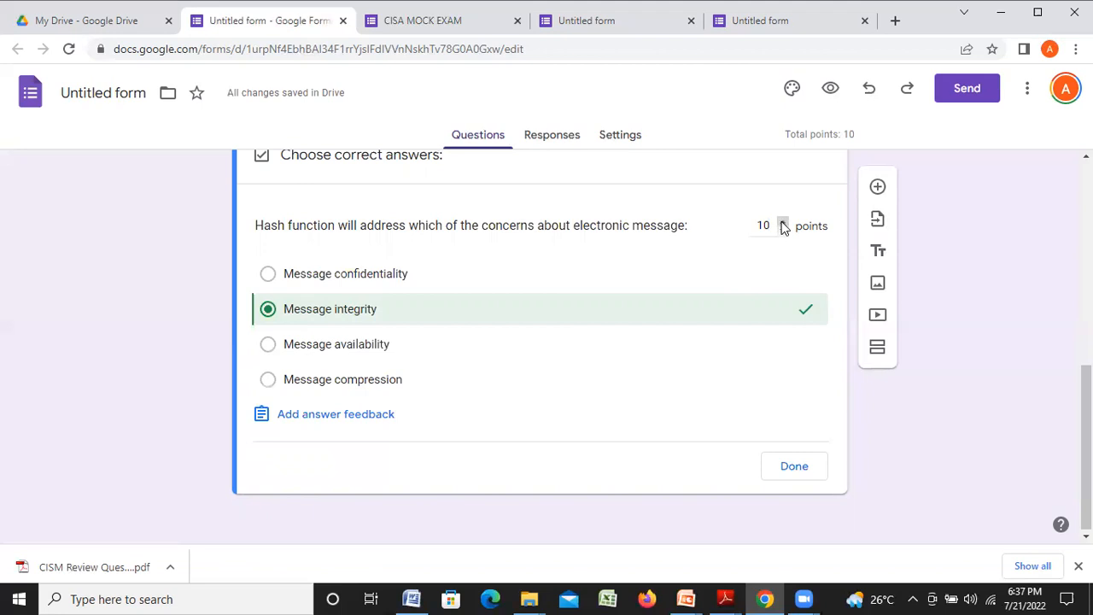
Set the hash function question's value to 2 points and finish editing its answer key.
click(783, 224)
key(BackSpace)
key(BackSpace)
text(5)
key(BackSpace)
text(2)
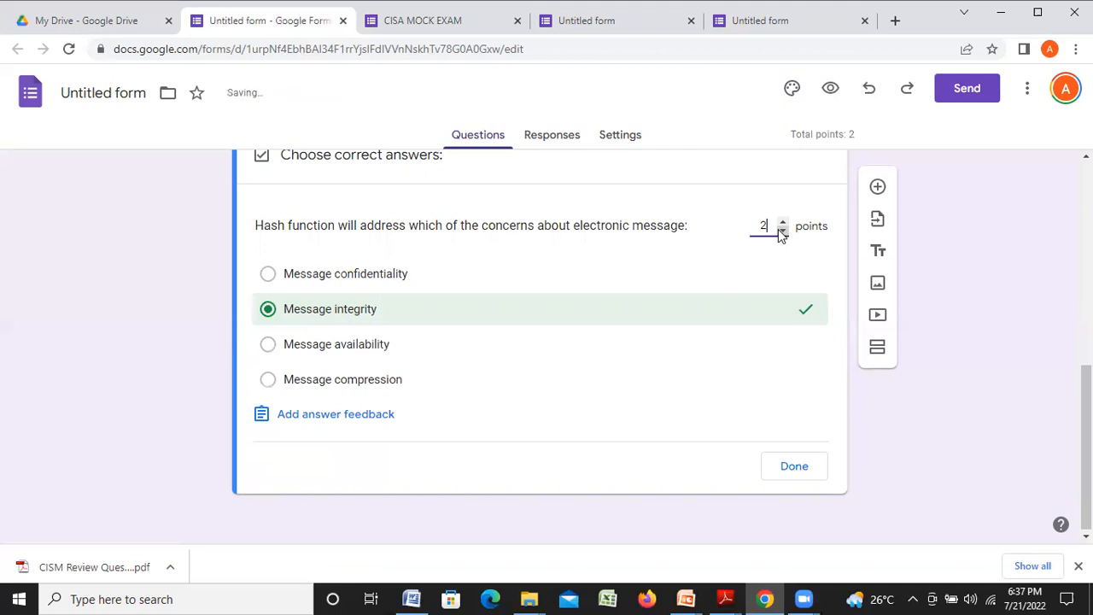
click(790, 472)
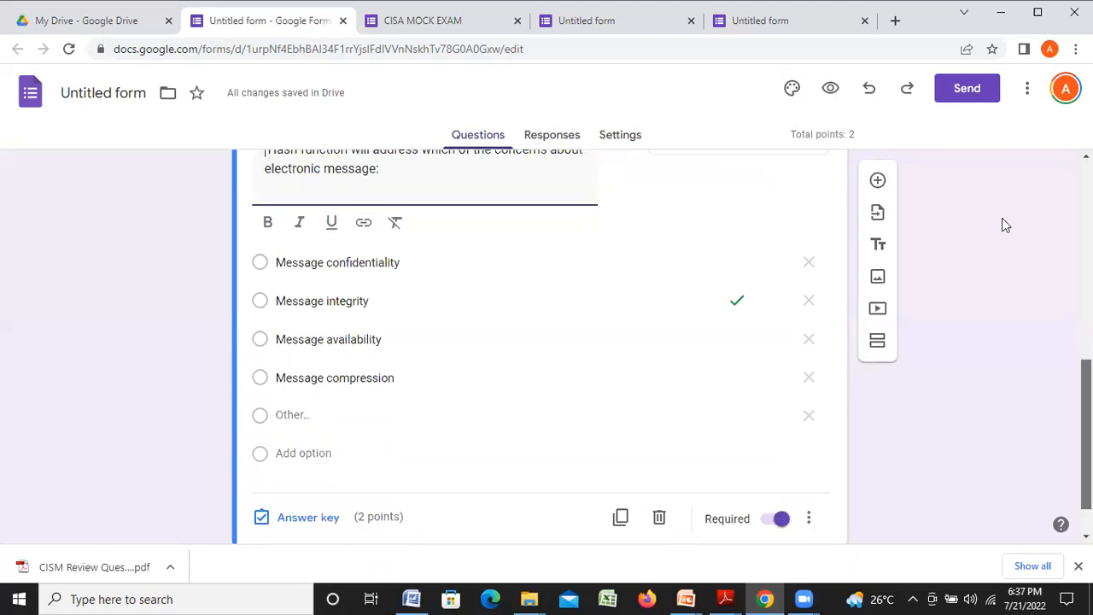
Preview the form and review the email, name, class and hash function questions down to the submit area.
click(829, 92)
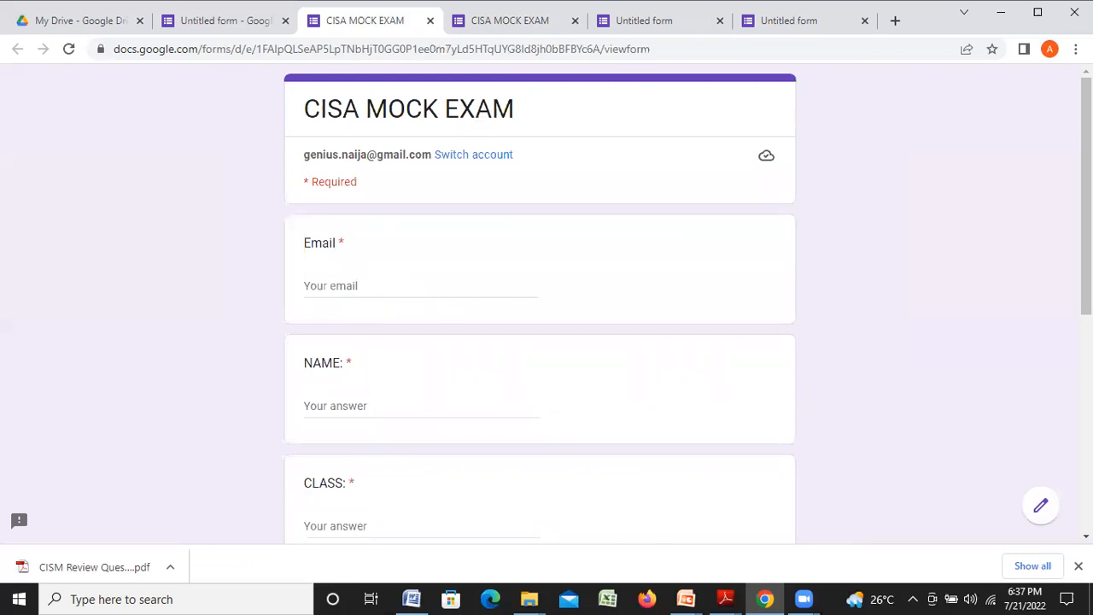
scroll(540, 307, down, 2)
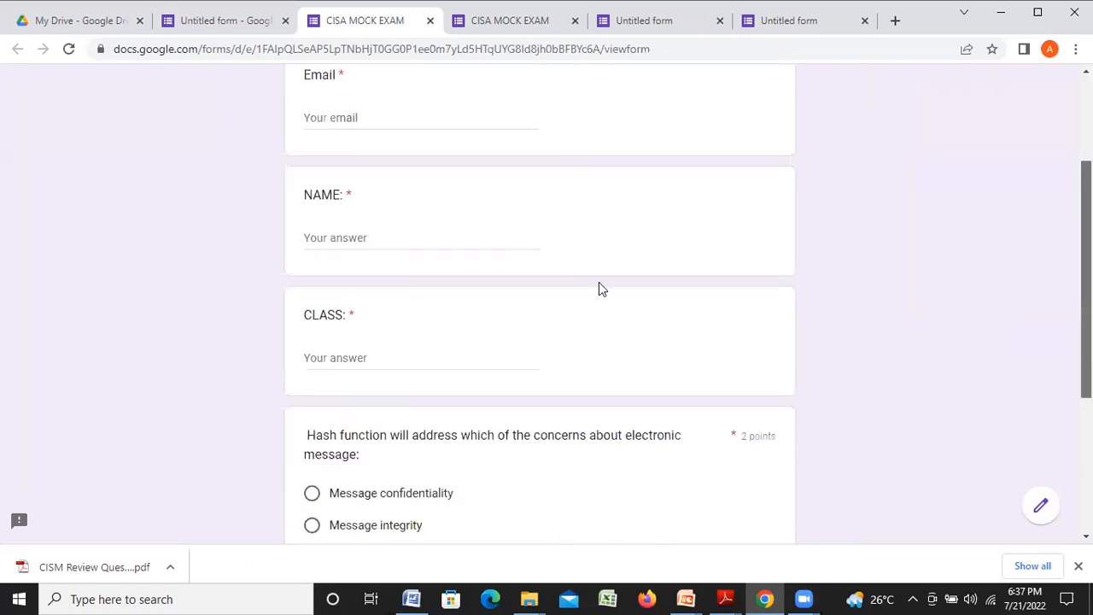
scroll(432, 319, down, 1)
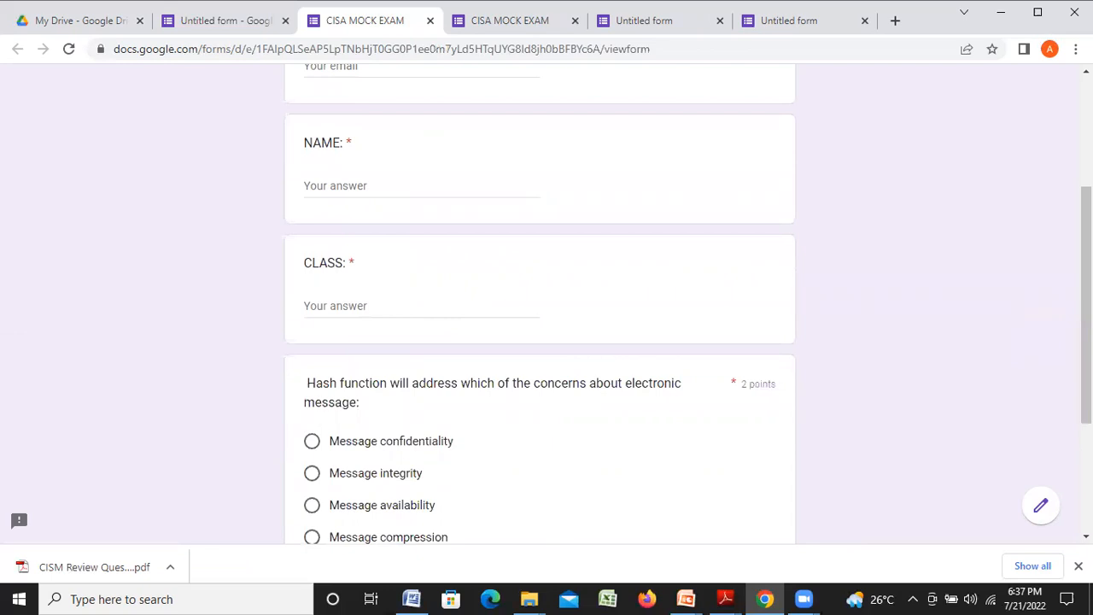
scroll(581, 364, down, 1)
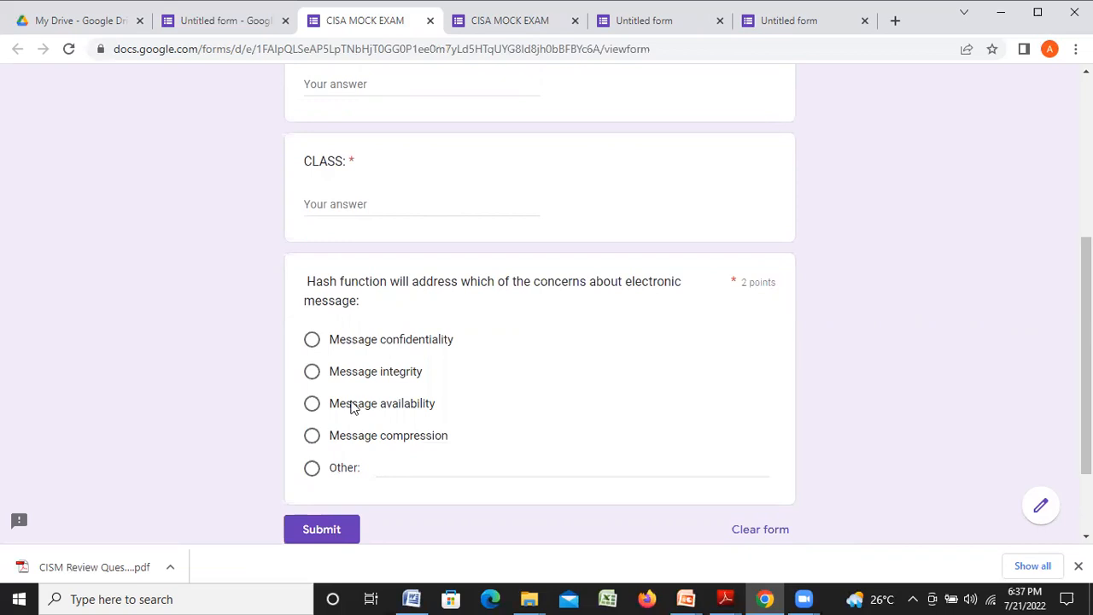
Return to the form editor and remove the "Other" option from the hash function question.
click(238, 28)
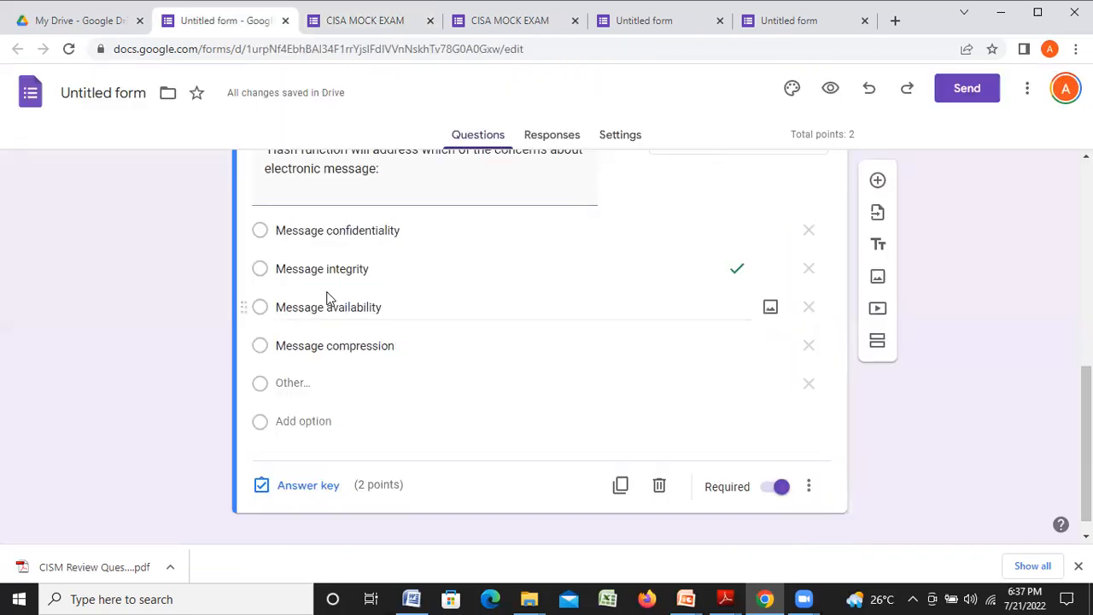
click(809, 389)
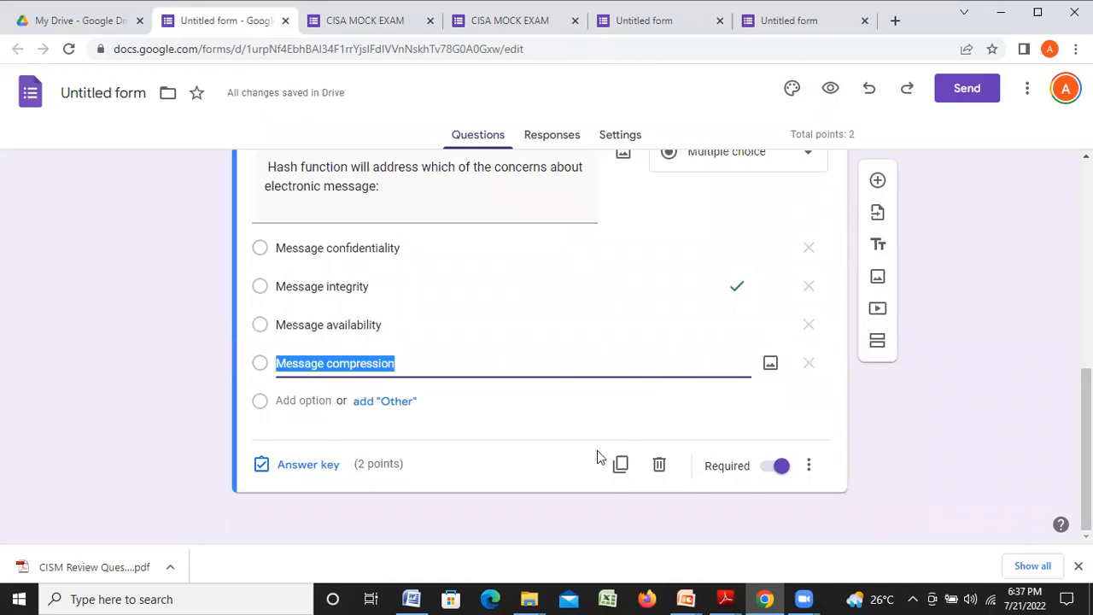
Turn the hash function question's Required setting off and back on, and check the required marks in the form preview.
click(767, 475)
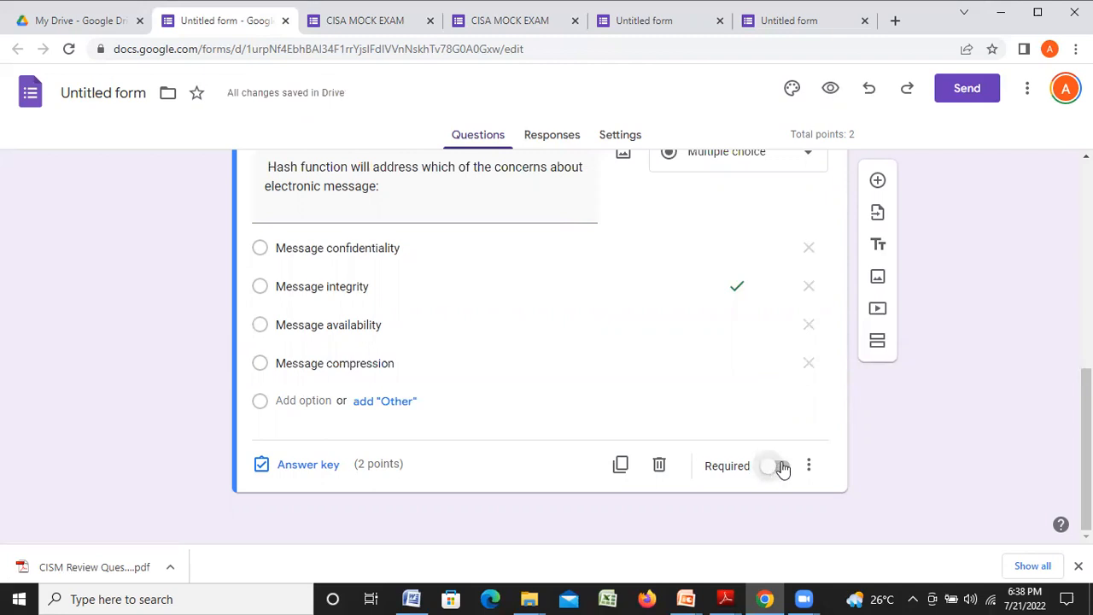
click(781, 467)
click(380, 25)
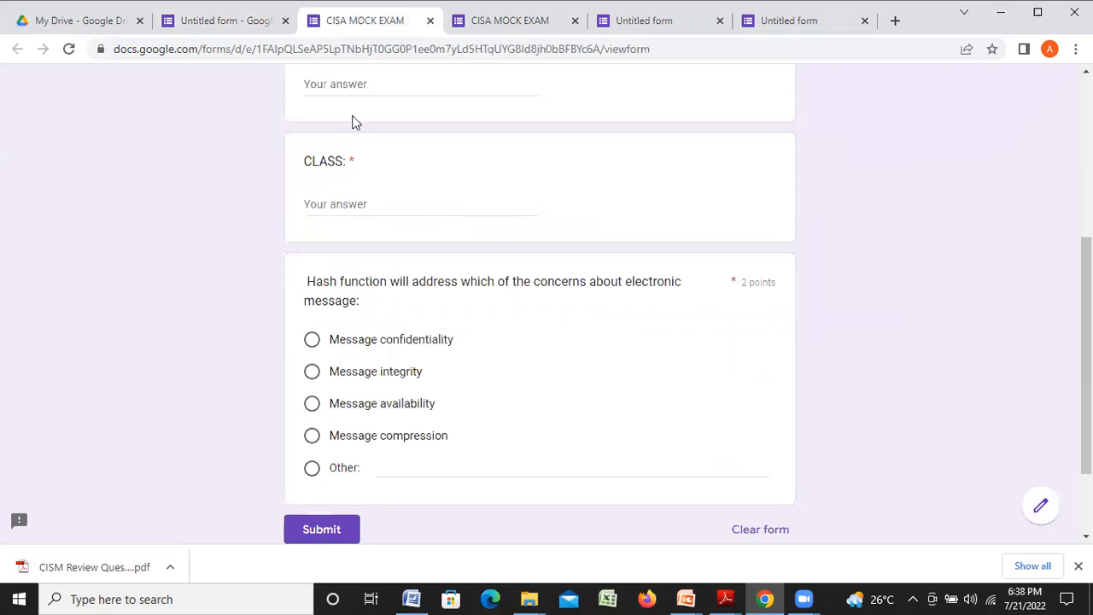
click(224, 25)
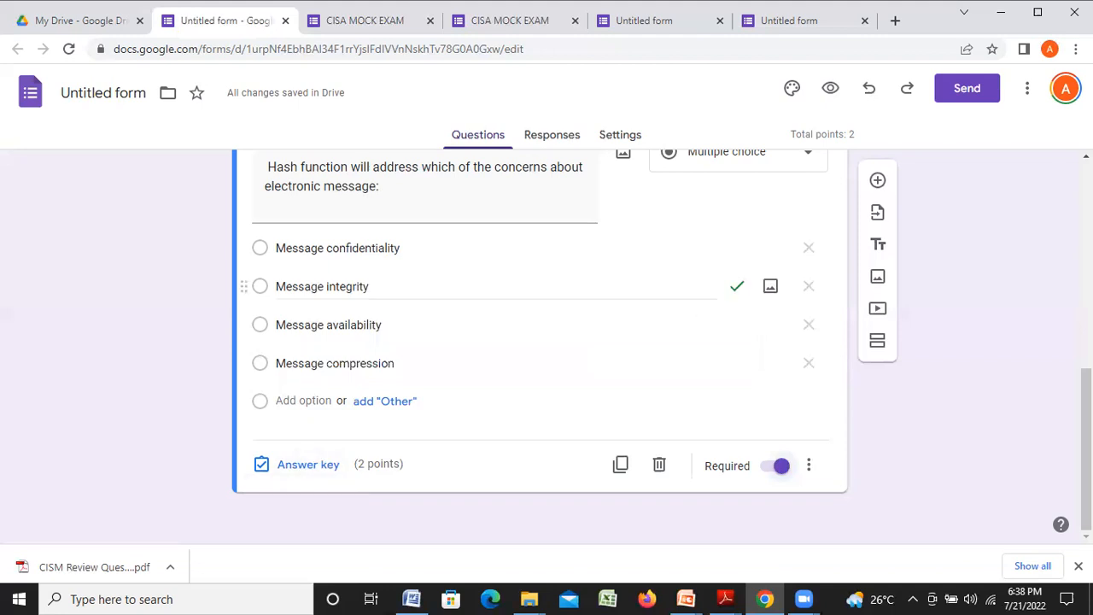
Add a new question titled "Digital signature will address which of the concerns about electronic message", copied from question 2 in the Word document.
scroll(539, 342, up, 1)
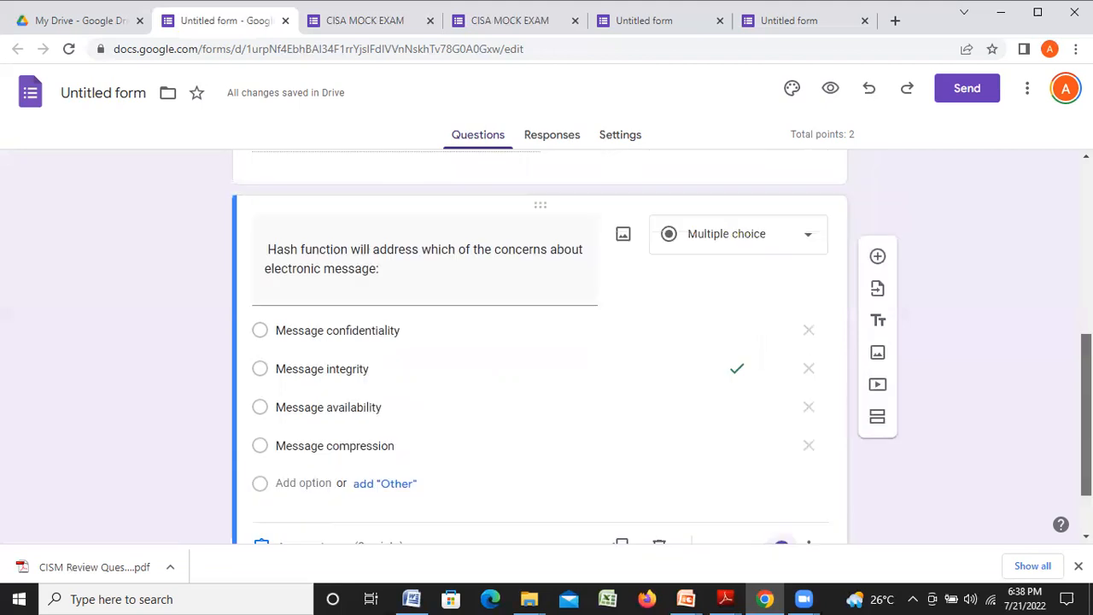
drag(1086, 348, 1086, 355)
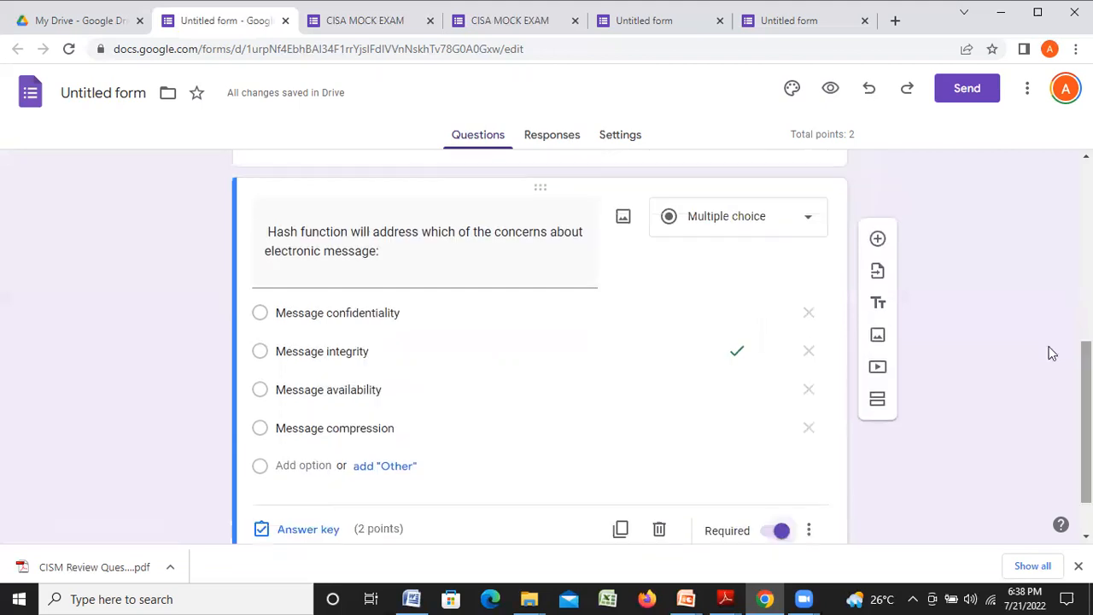
click(878, 242)
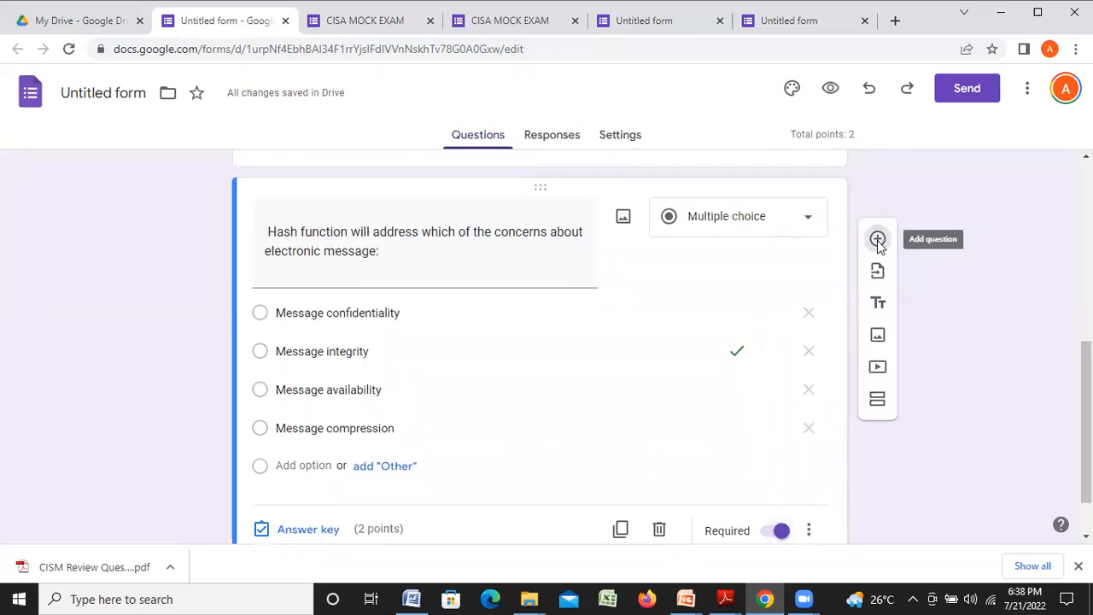
click(419, 596)
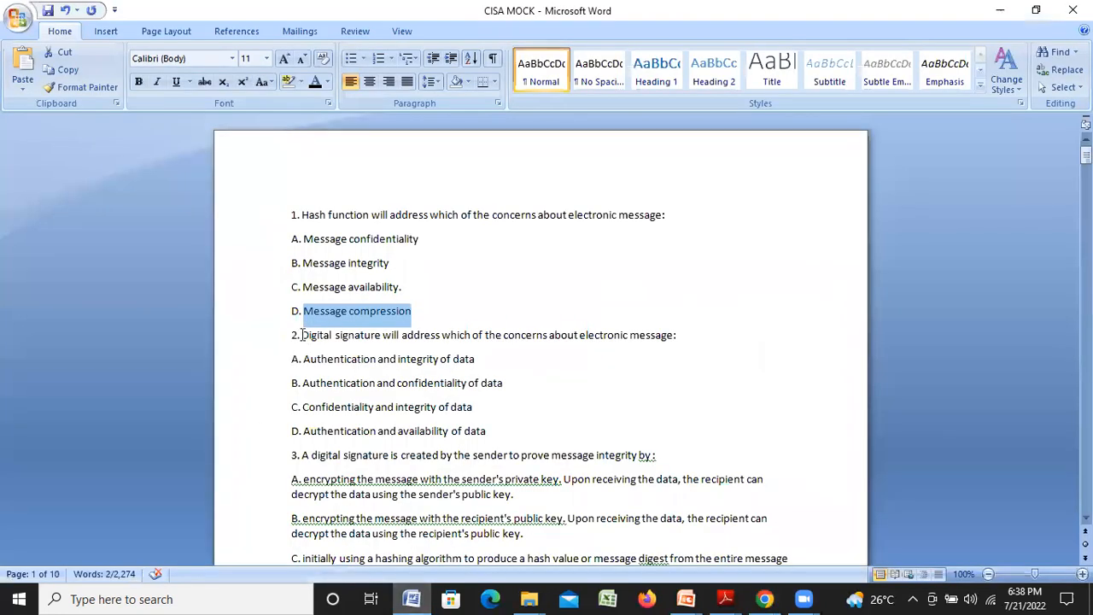
drag(302, 335, 661, 339)
key(ctrl+c)
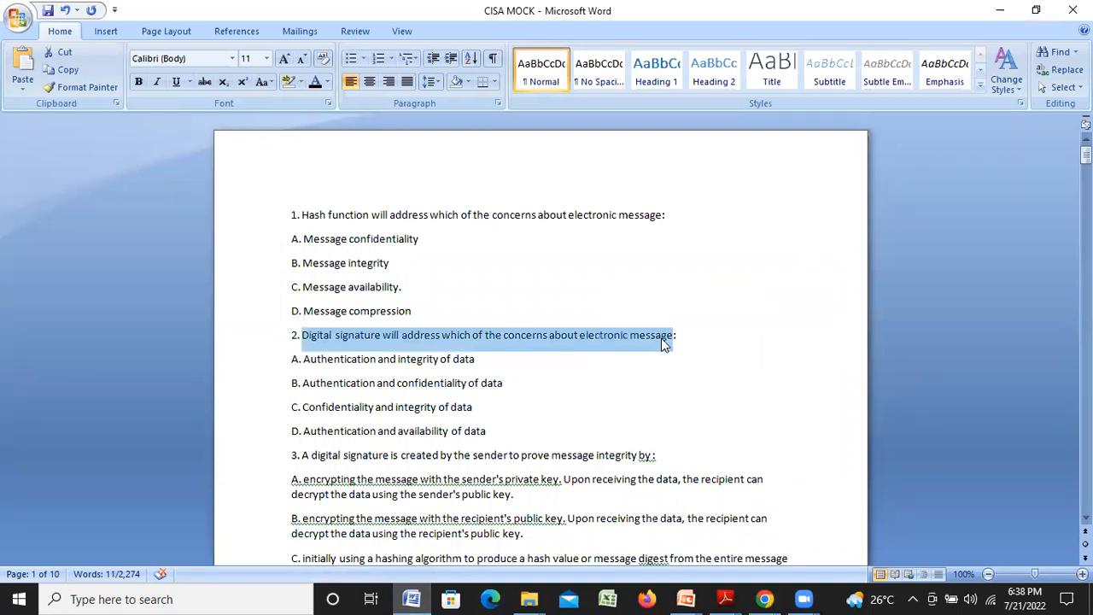
click(769, 598)
click(312, 305)
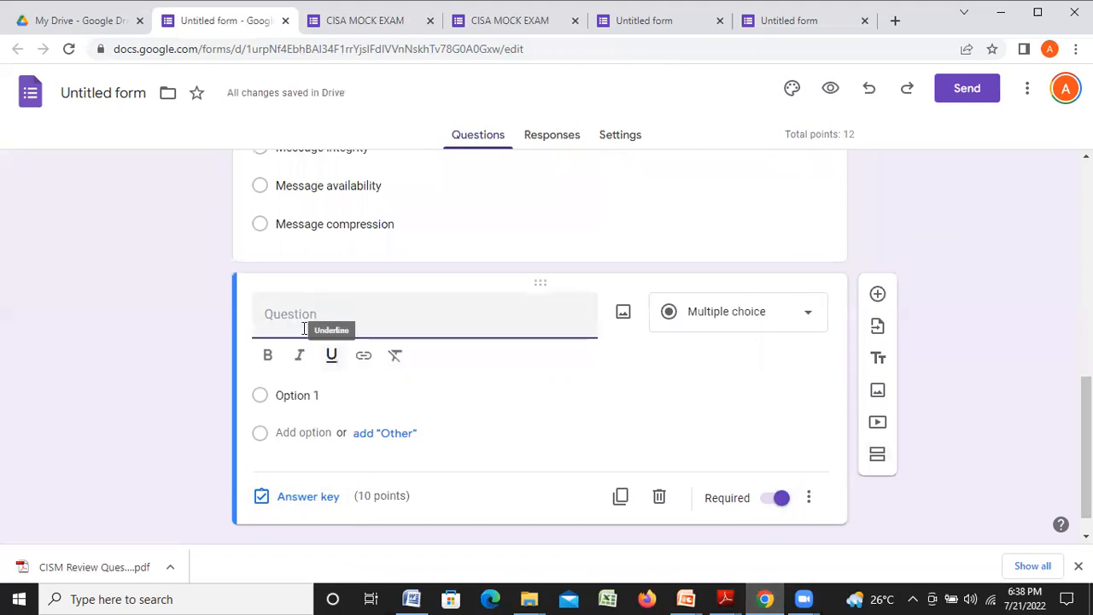
key(ctrl+v)
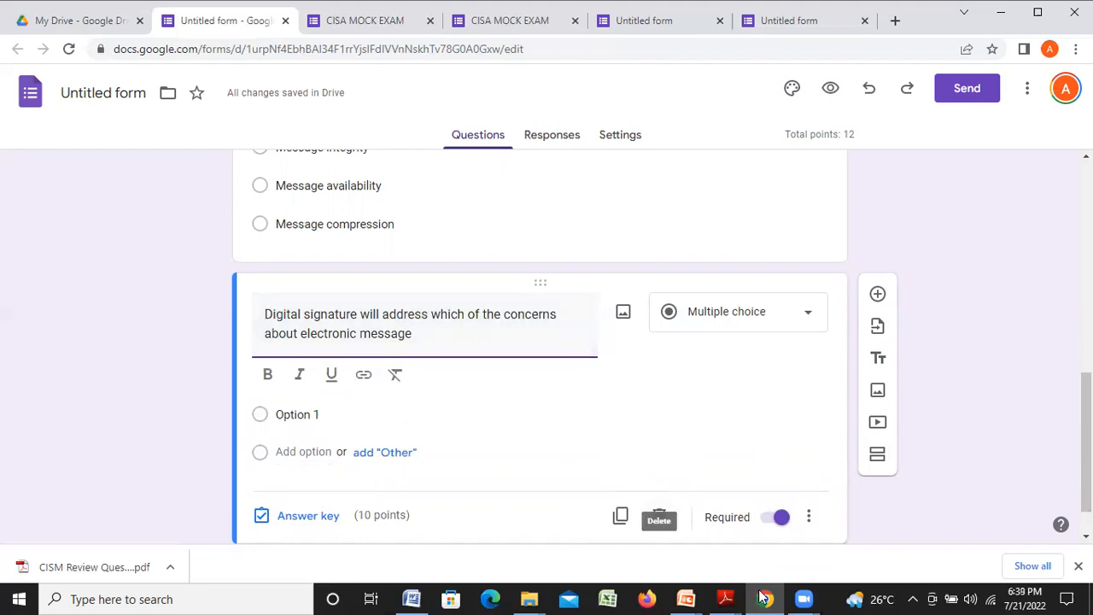
Set the digital signature question's first answer option to "Authentication and integrity of data", copied from answer A in the Word document.
click(411, 599)
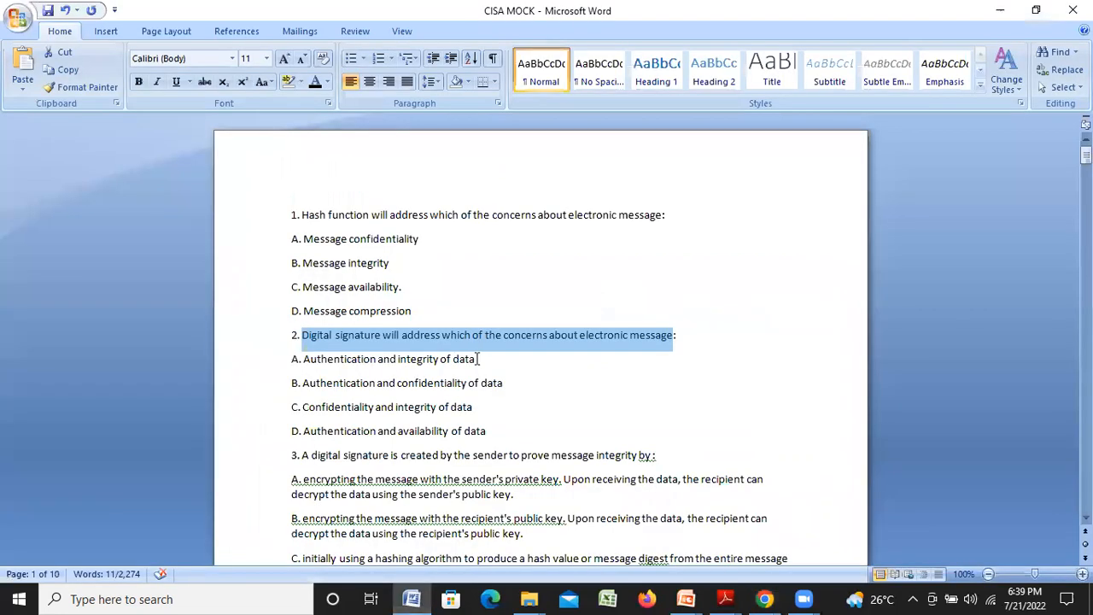
triple_click(362, 359)
key(ctrl+c)
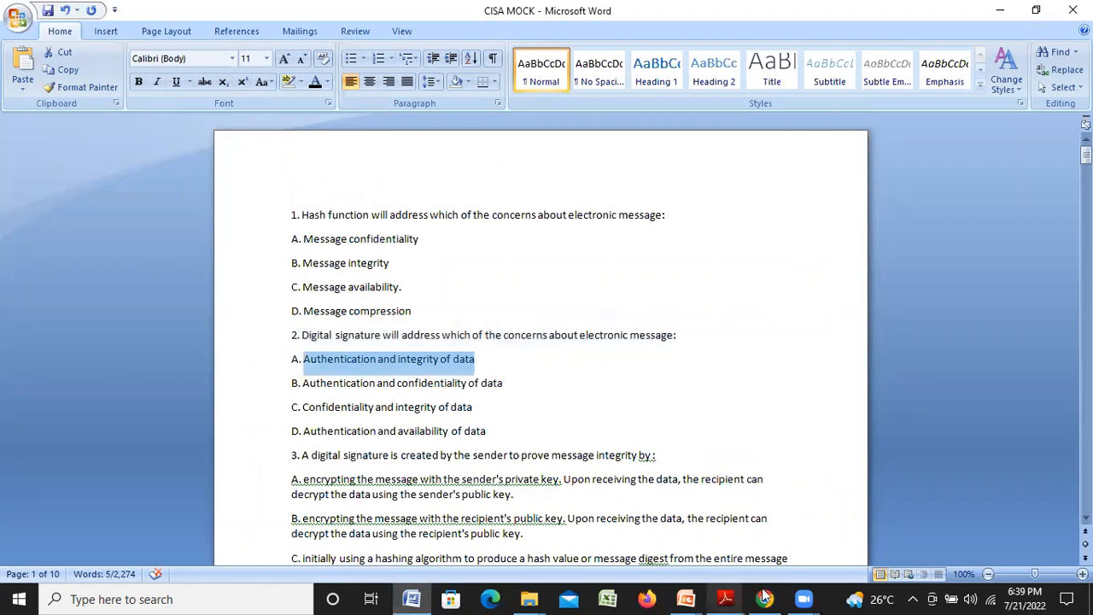
key(alt+Tab)
click(308, 412)
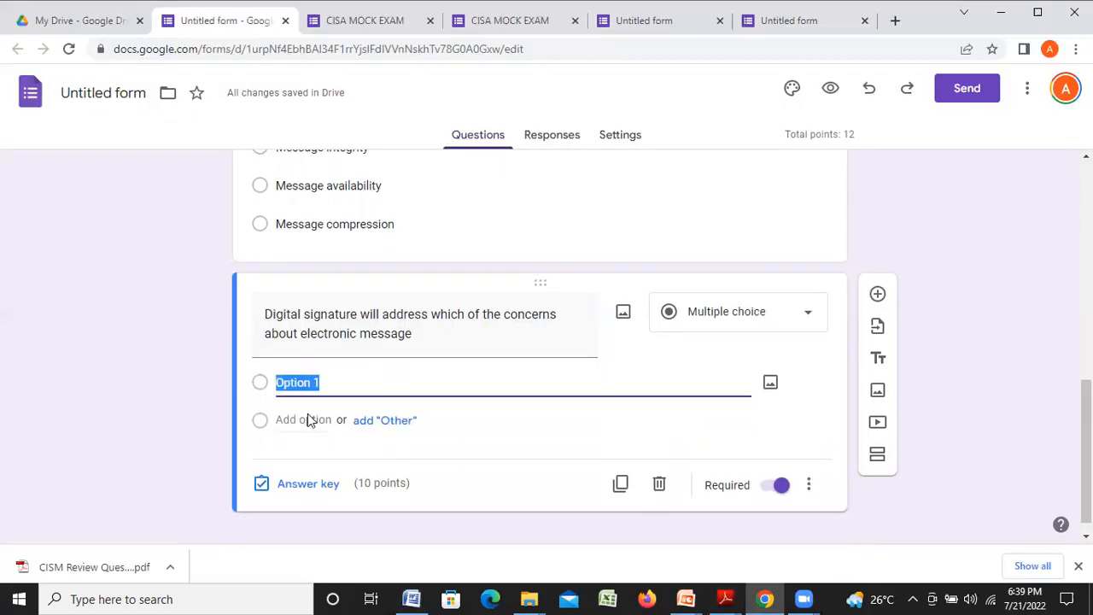
key(ctrl+v)
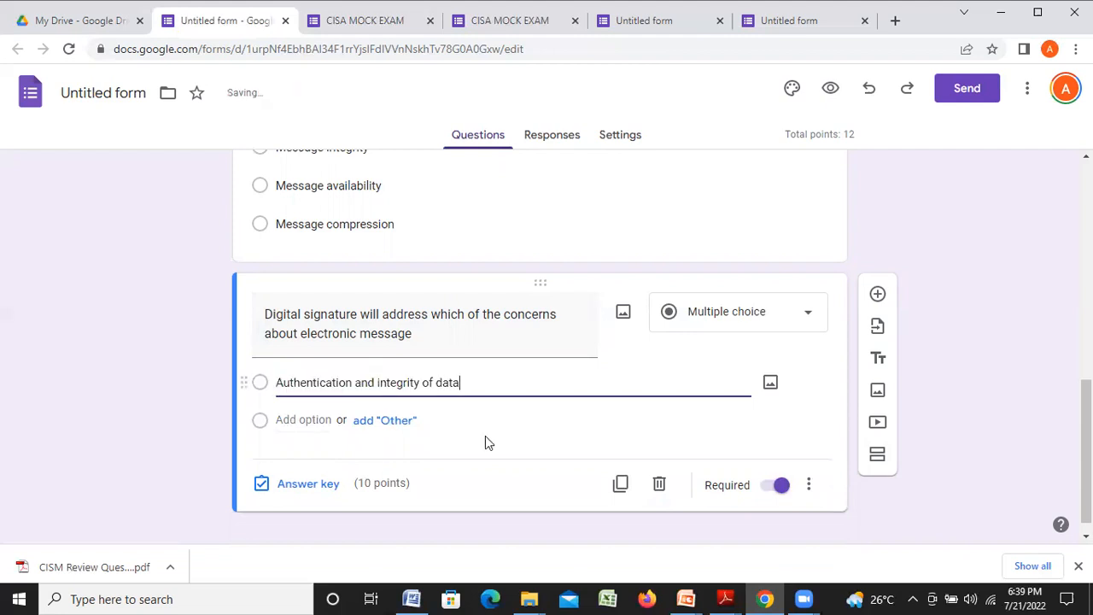
Add an "Other" option and a second answer option reading "Authentication and confidentiality of data", copied from answer B in the Word document.
click(384, 421)
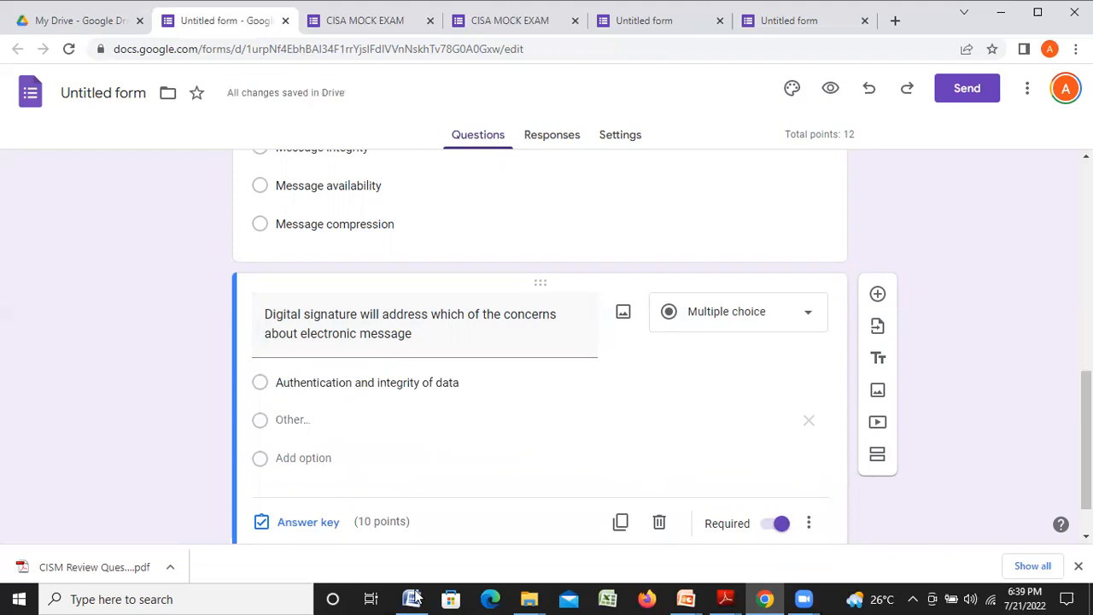
key(alt+Tab)
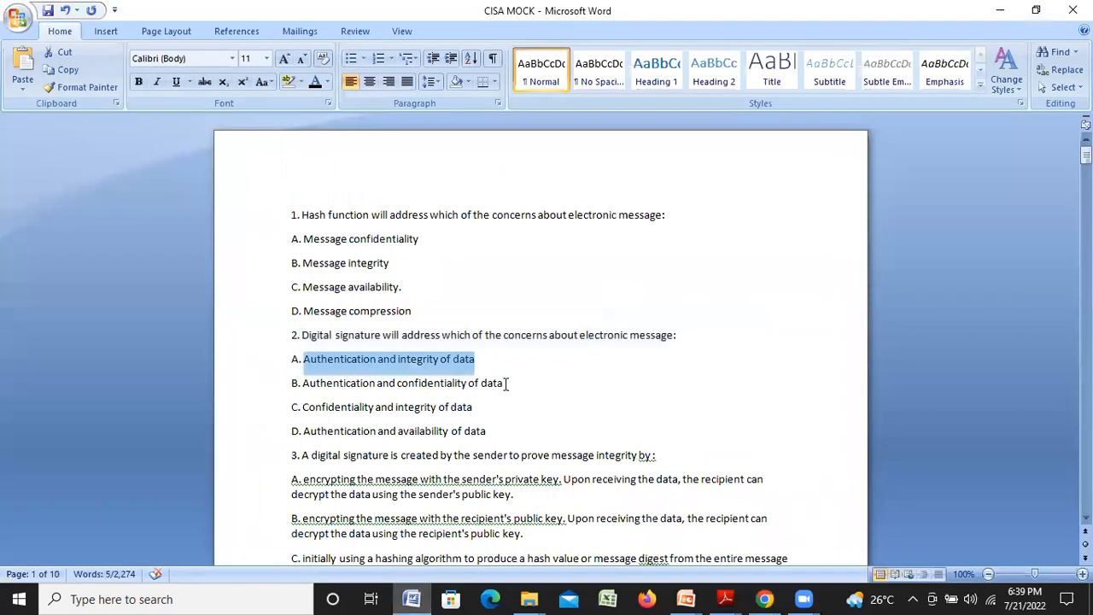
drag(502, 383, 371, 391)
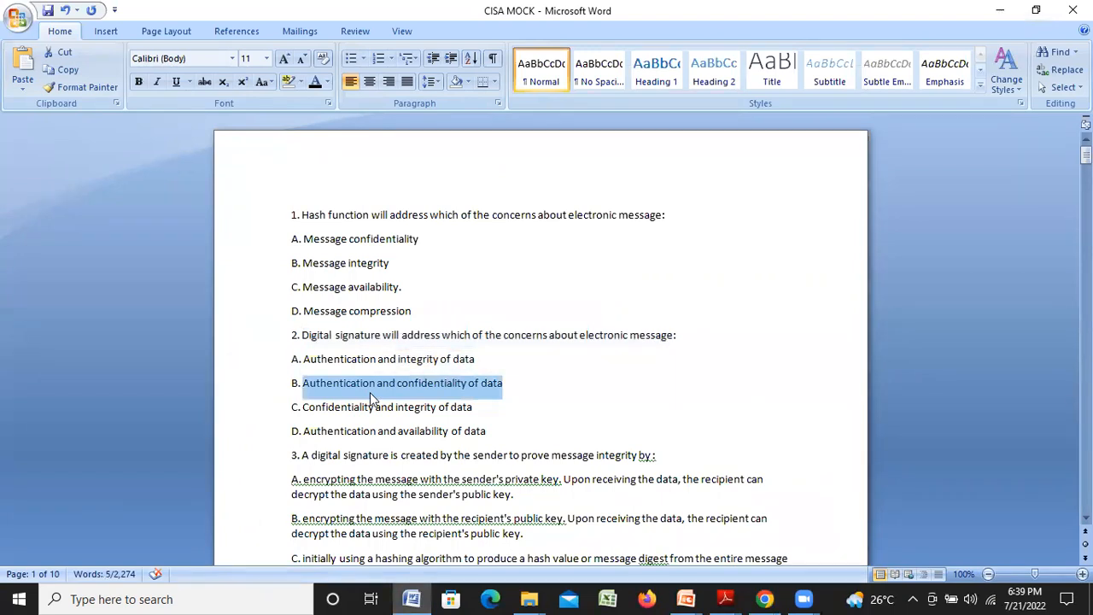
key(alt+Tab)
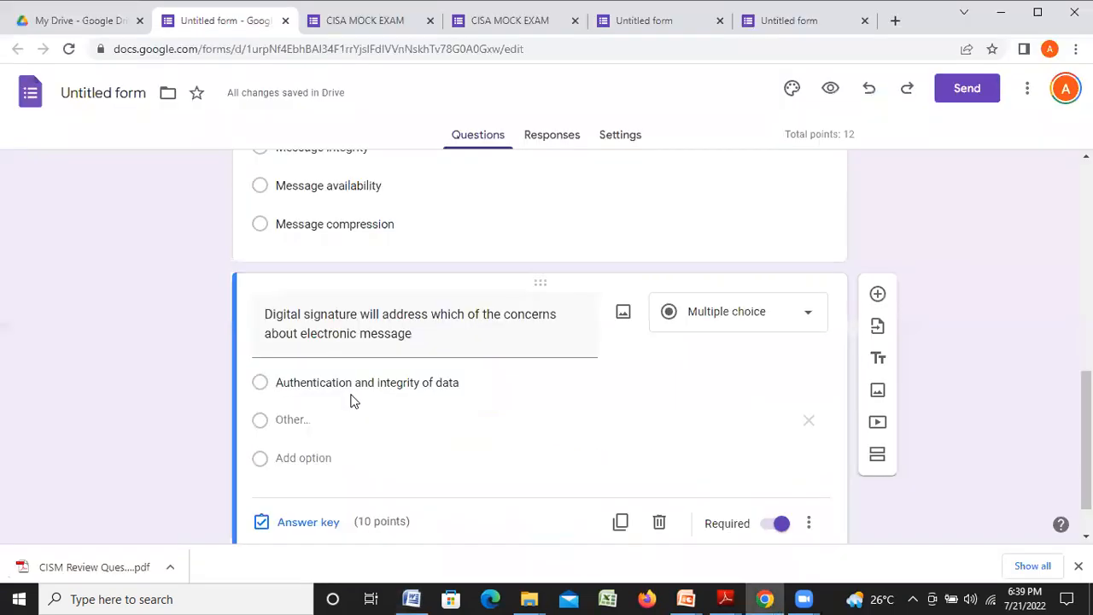
double_click(288, 420)
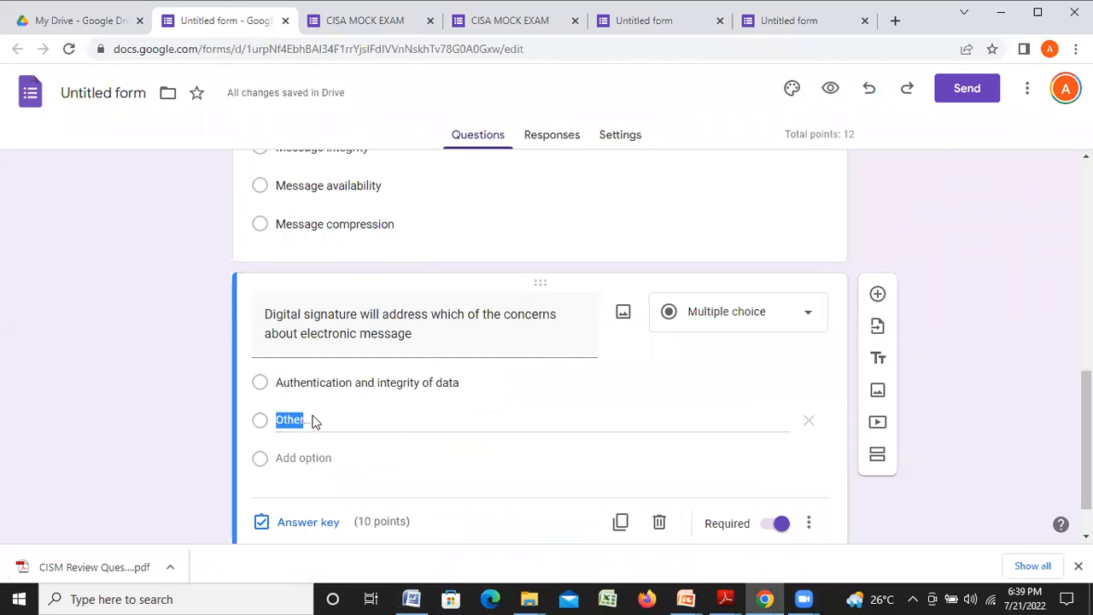
click(312, 420)
click(312, 462)
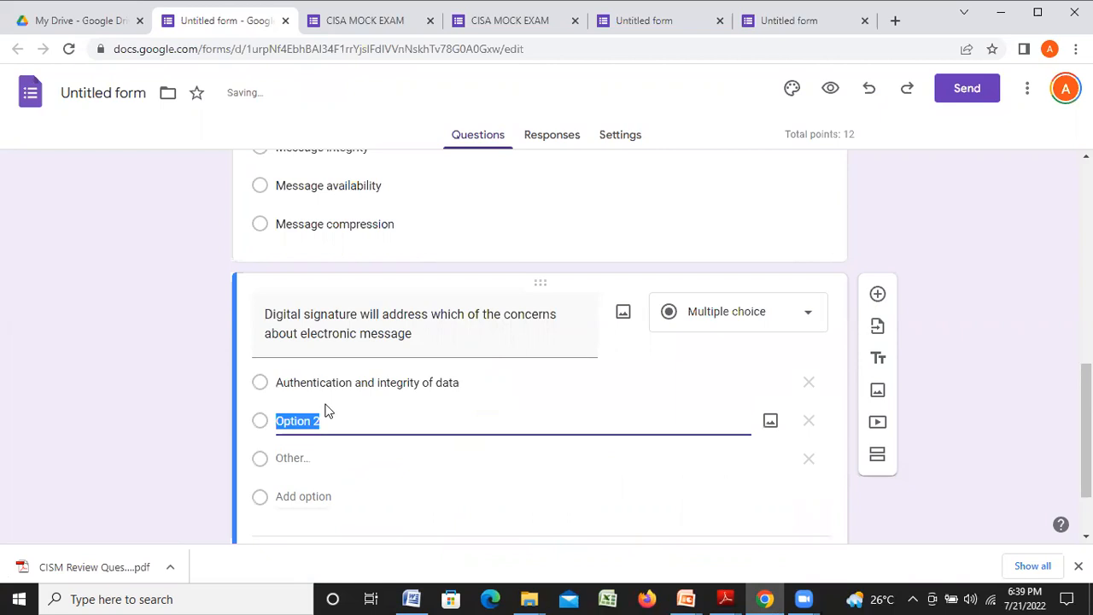
text(Authentication and confidentiality of data)
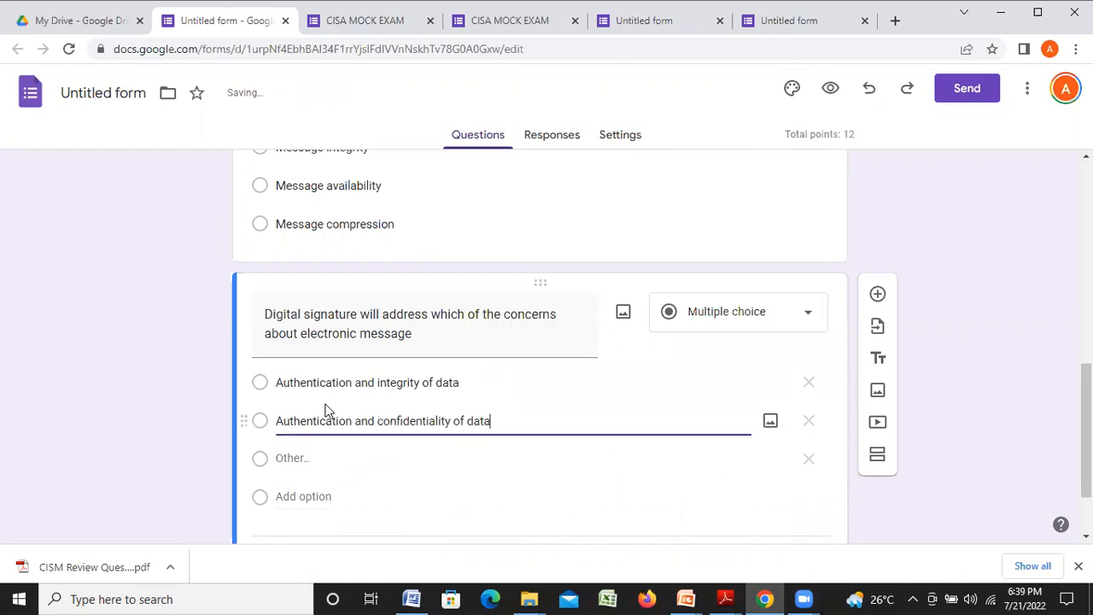
Add a third answer option reading "Confidentiality and integrity of data", copied from answer C in the Word document.
click(315, 498)
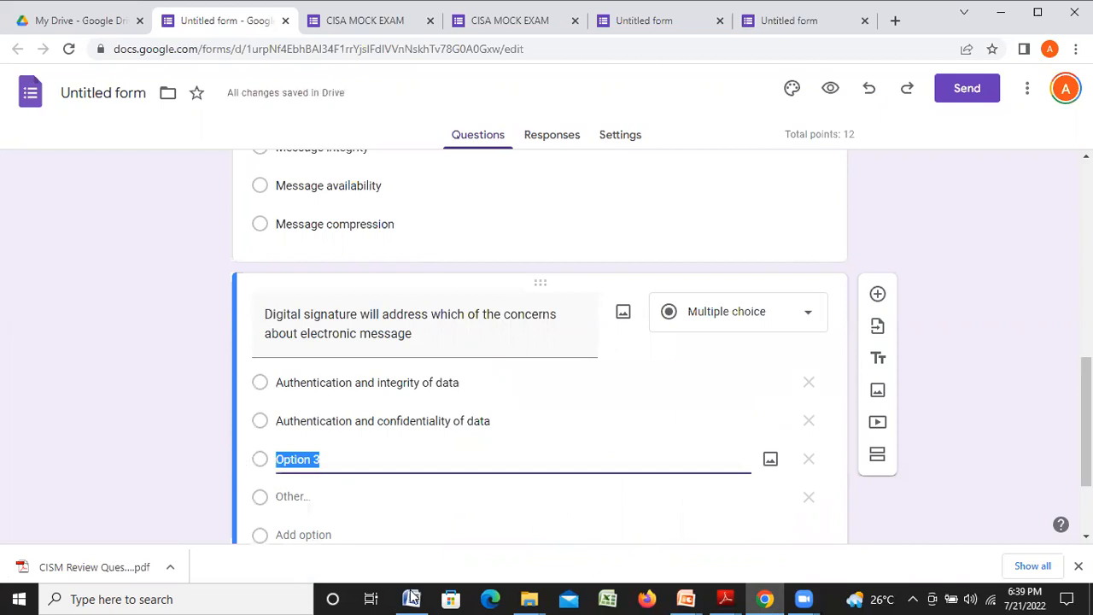
key(alt+Tab)
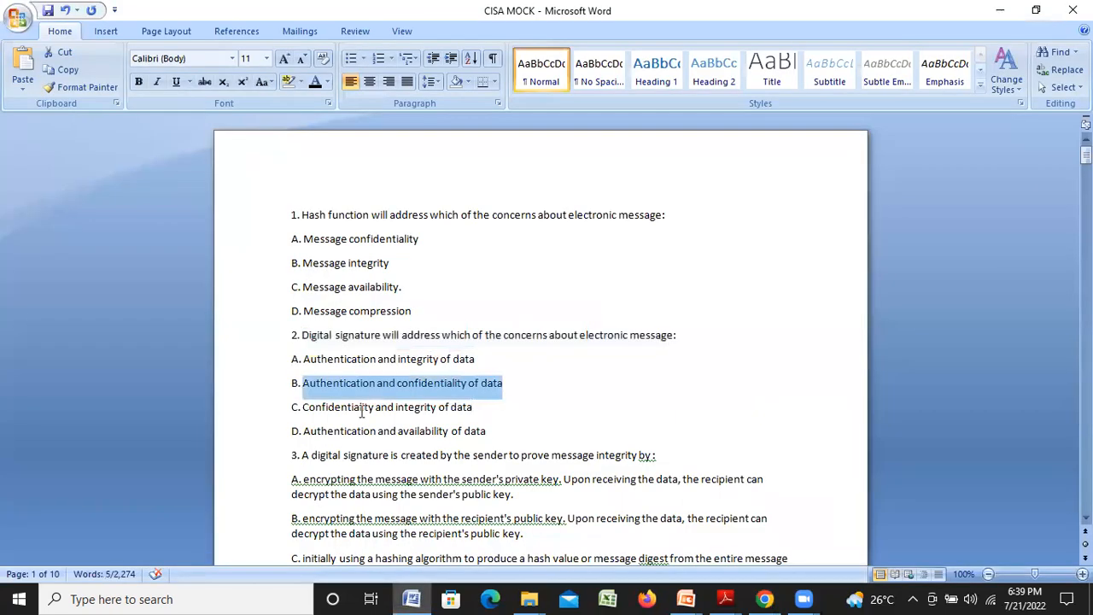
drag(473, 409, 360, 412)
key(ctrl+c)
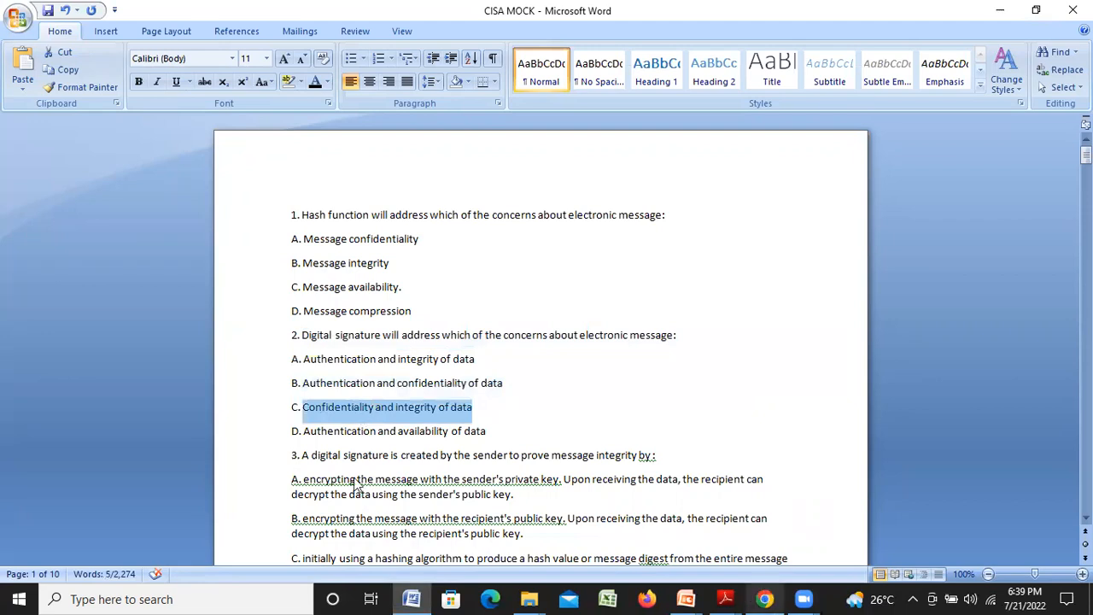
key(alt+Tab)
click(334, 458)
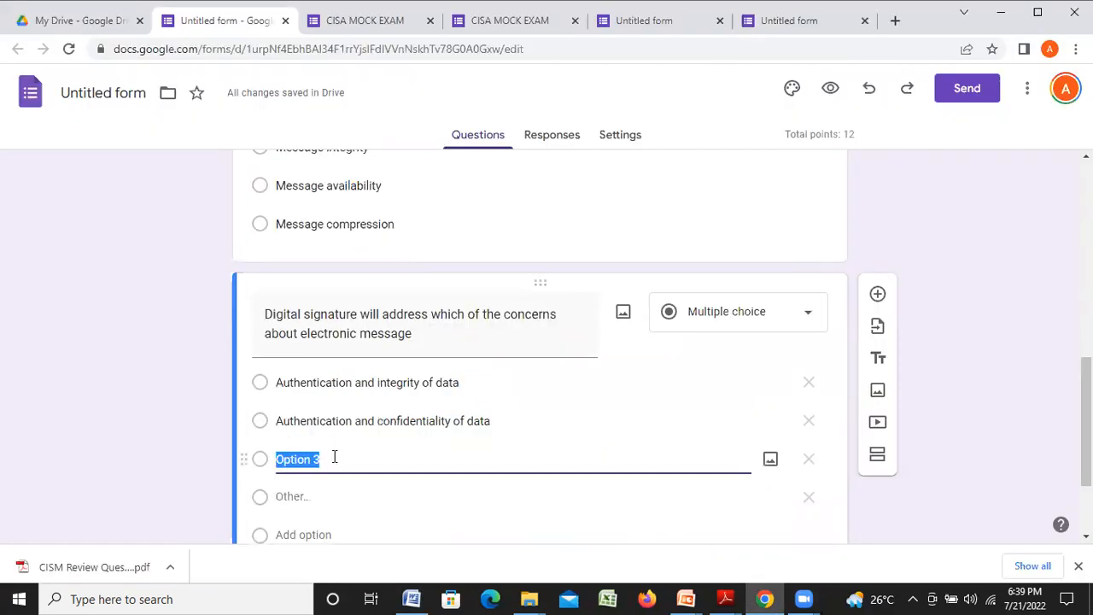
drag(334, 458, 278, 462)
key(ctrl+v)
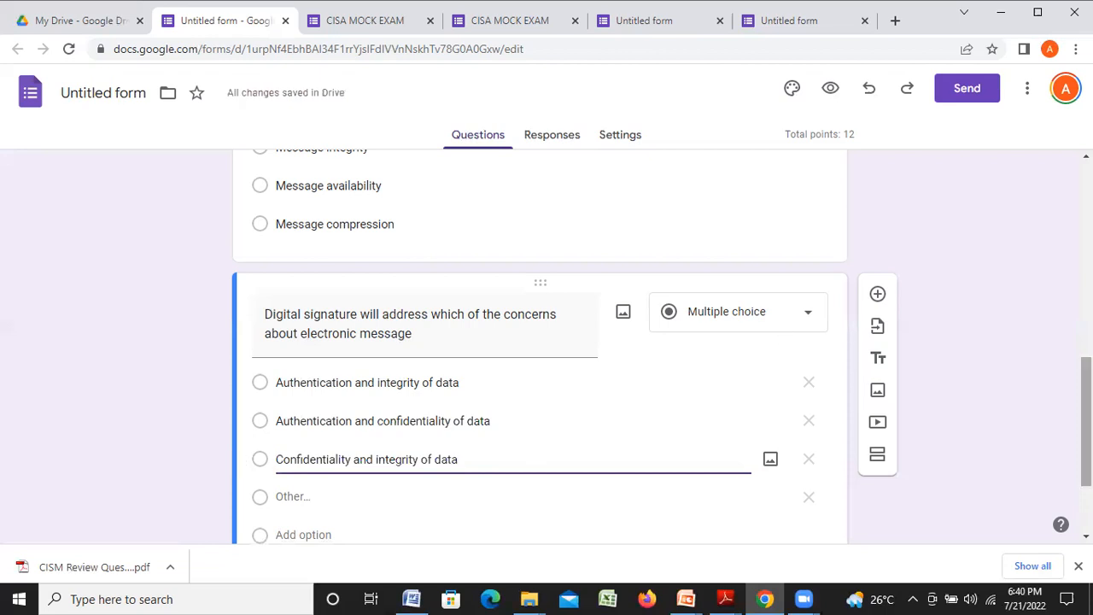
Add a fourth answer option reading "Authentication and availability of data", copied from answer D in the Word document, and remove the "Other" option.
scroll(299, 465, down, 1)
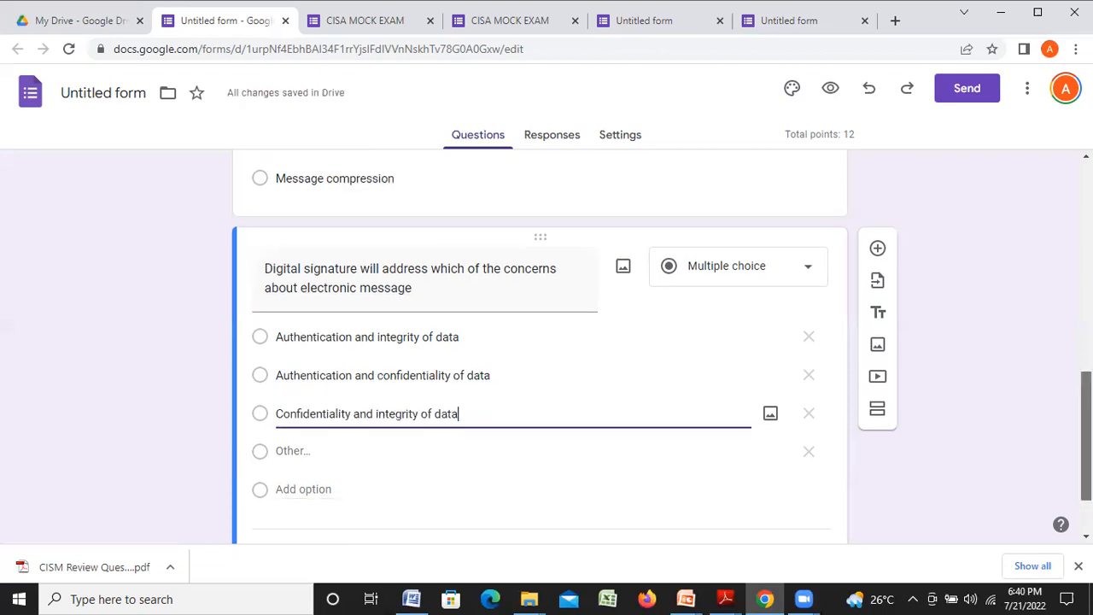
click(303, 483)
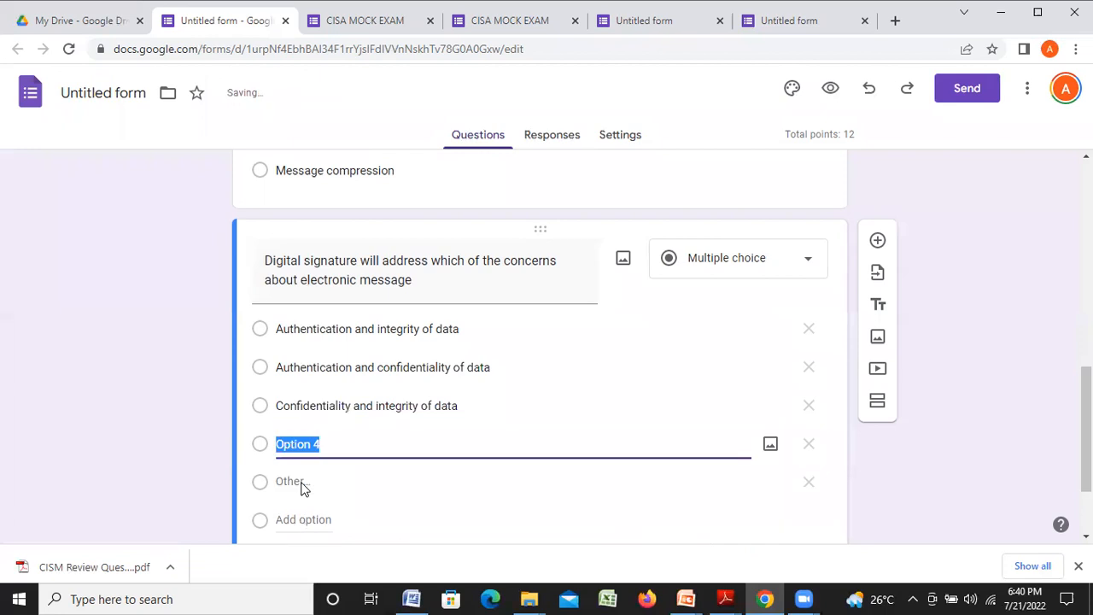
key(alt+Tab)
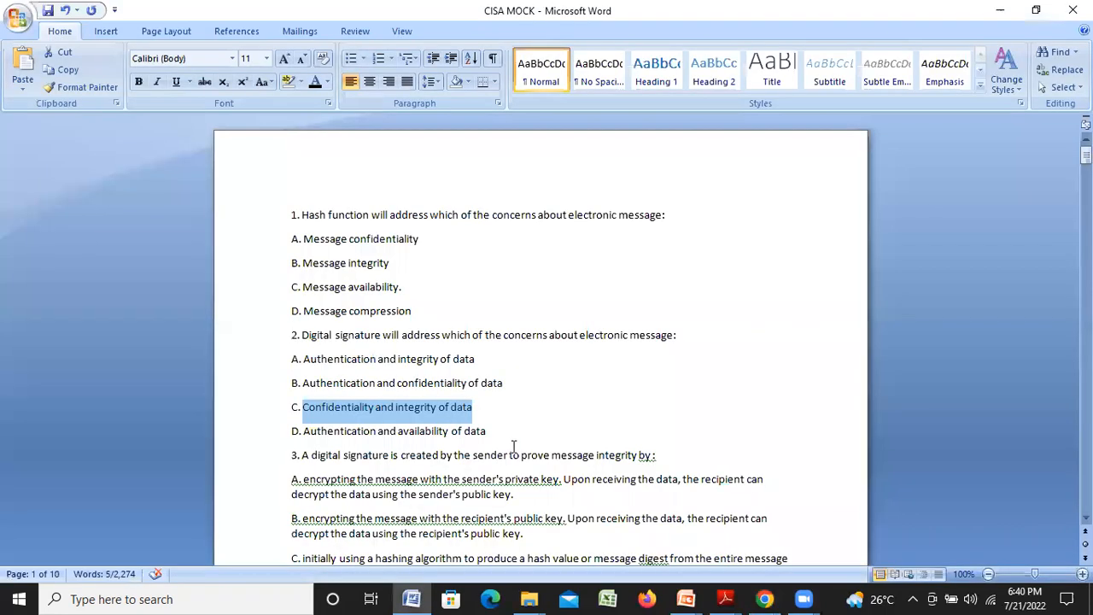
click(491, 431)
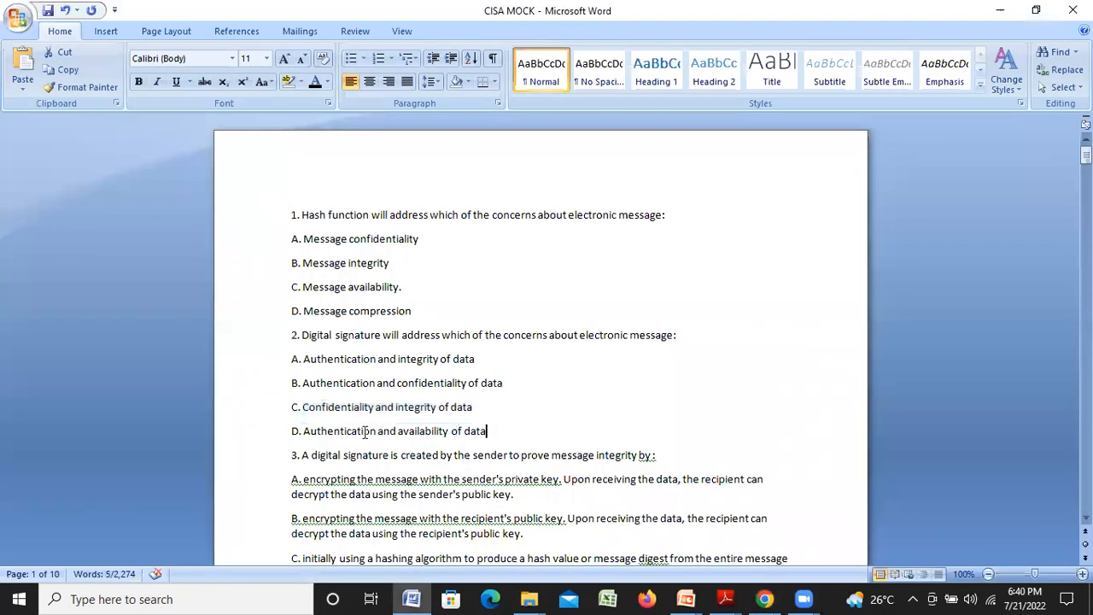
key(ctrl+shift+Left)
key(ctrl+shift+Left)
key(ctrl+shift+Left)
key(ctrl+shift+Left)
key(ctrl+shift+Left)
key(ctrl+c)
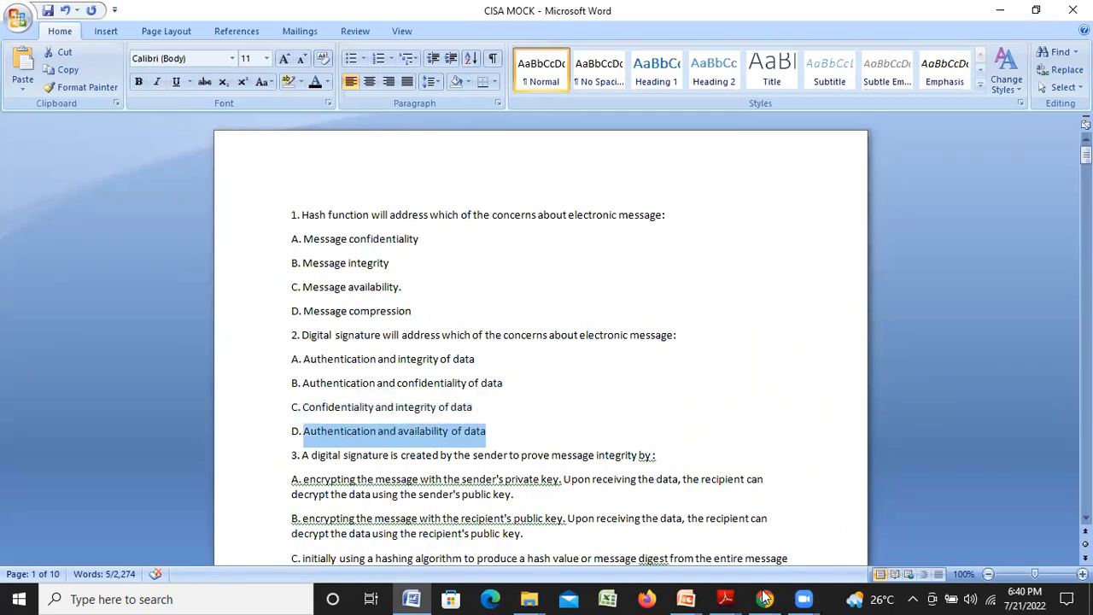
key(alt+Tab)
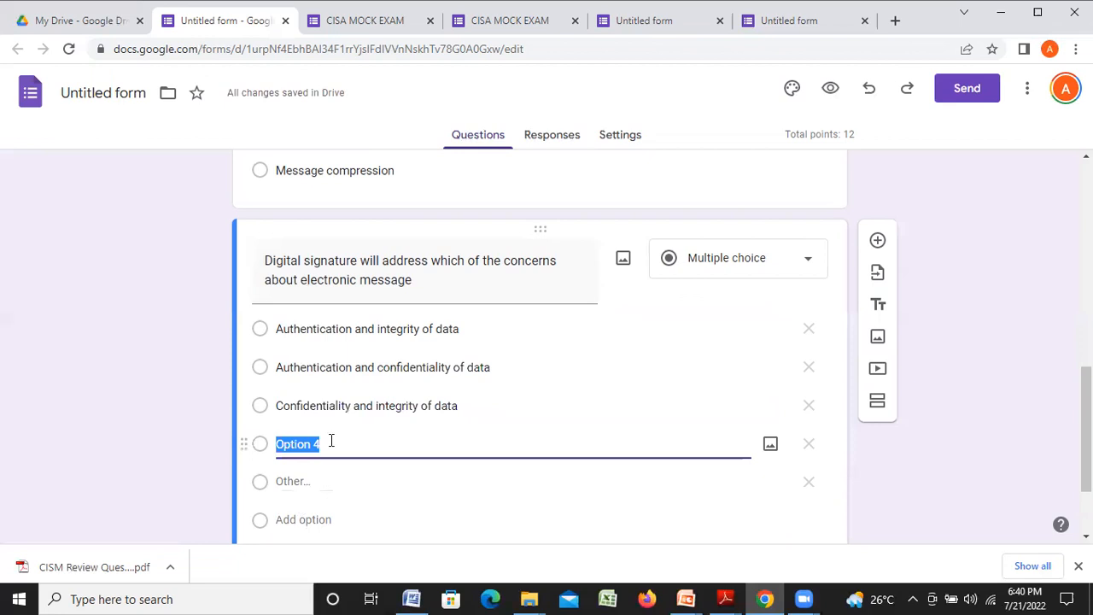
key(ctrl+v)
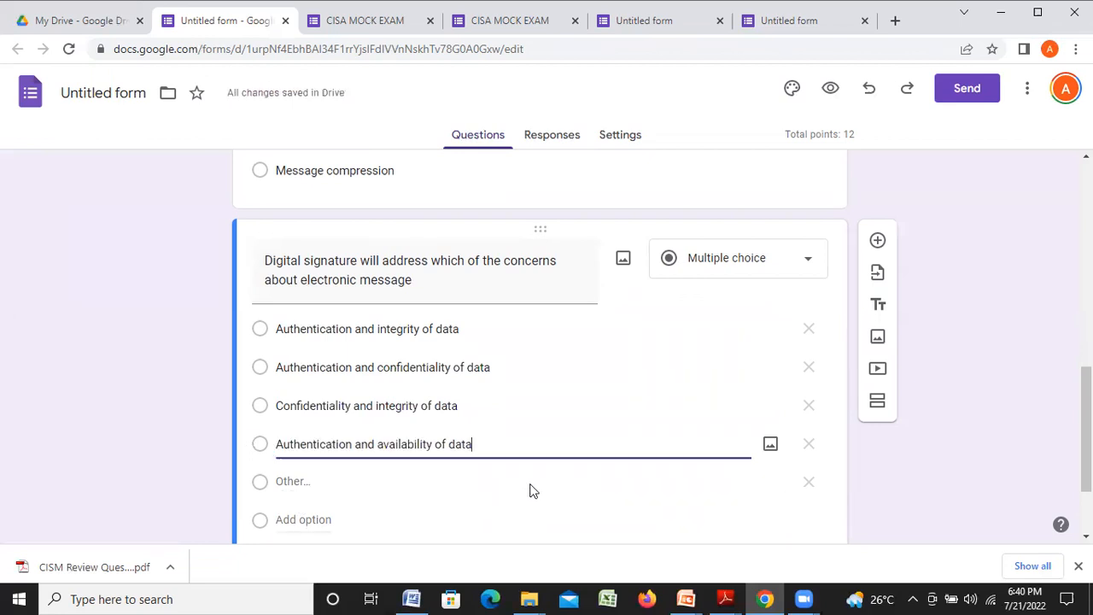
click(808, 489)
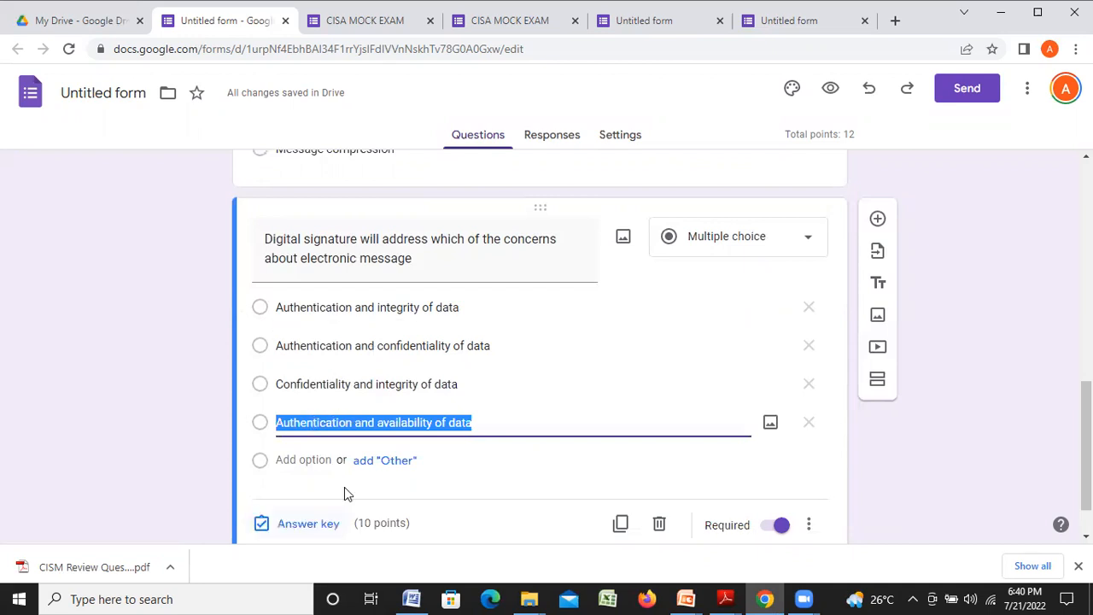
In the digital signature question's answer key, mark "Authentication and integrity of data" as correct and set the score to 2 points.
click(308, 523)
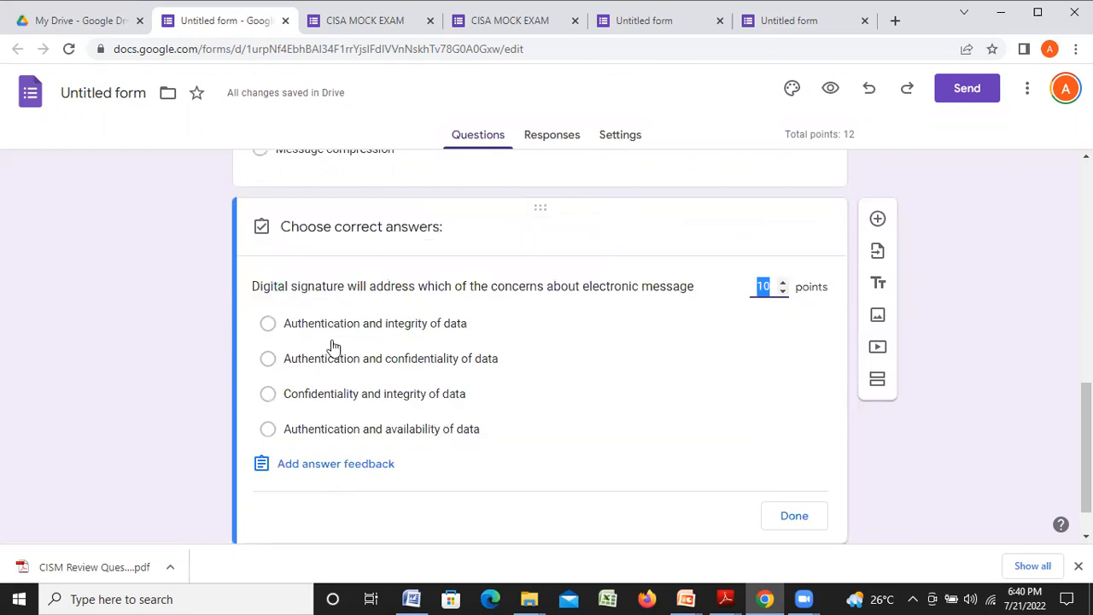
click(267, 326)
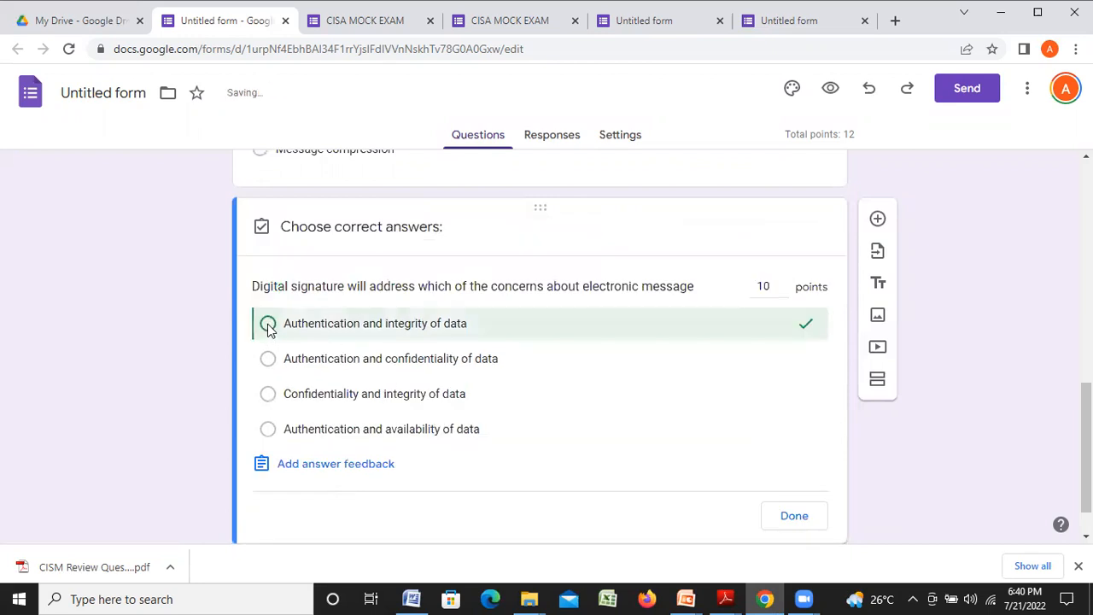
double_click(783, 292)
click(782, 290)
click(782, 282)
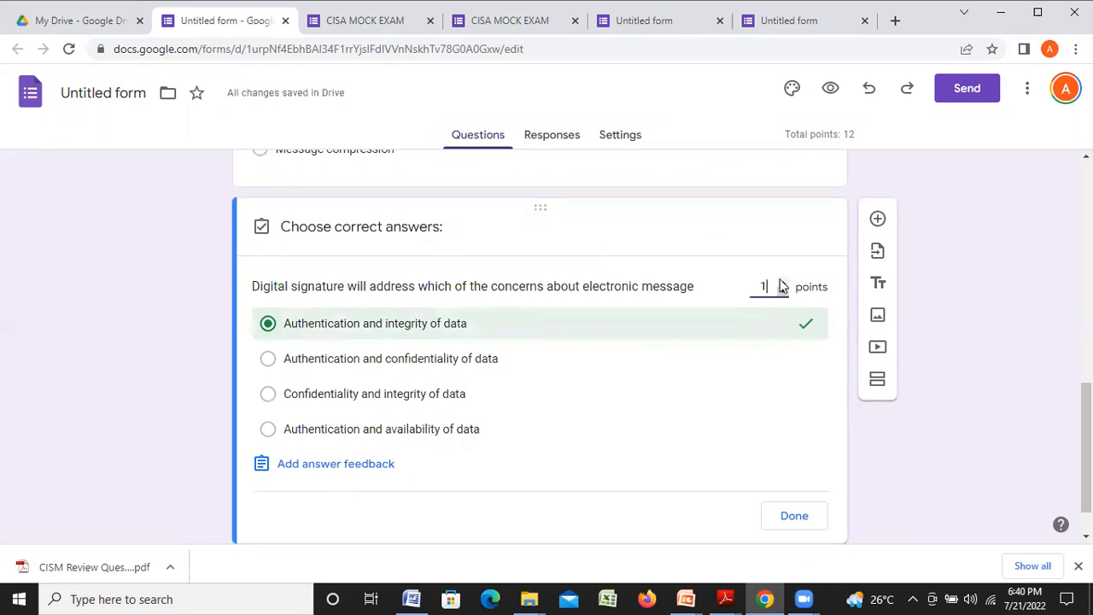
click(782, 283)
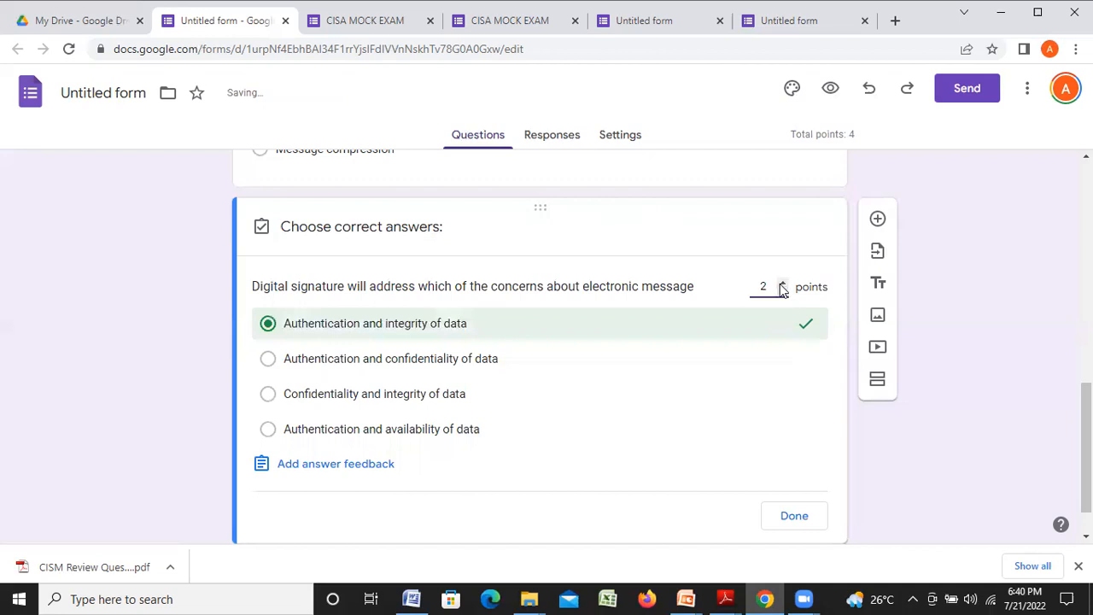
key(Return)
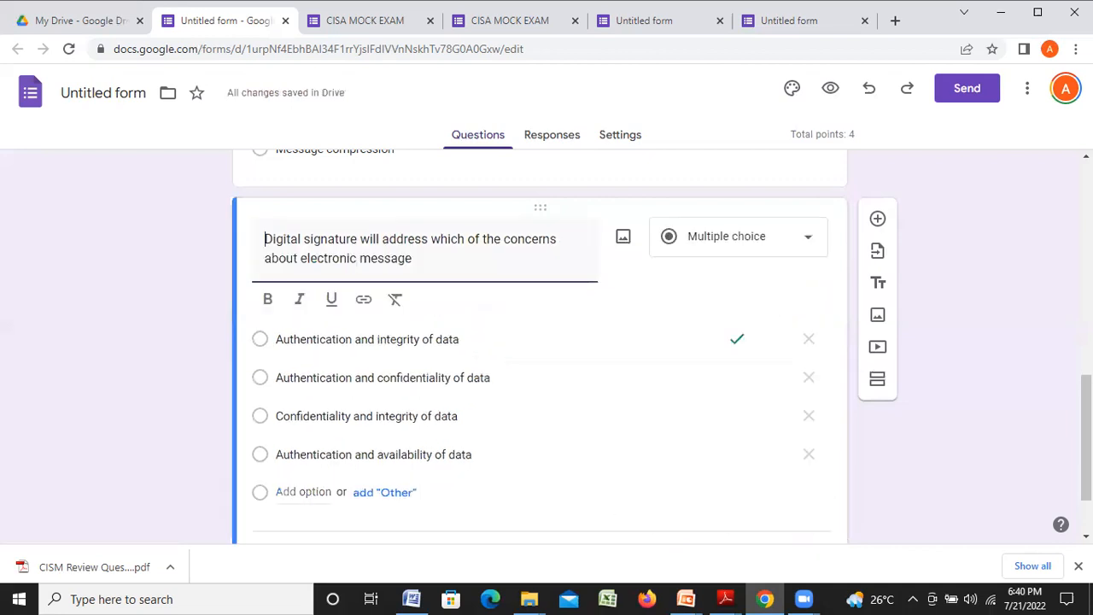
scroll(877, 345, down, 2)
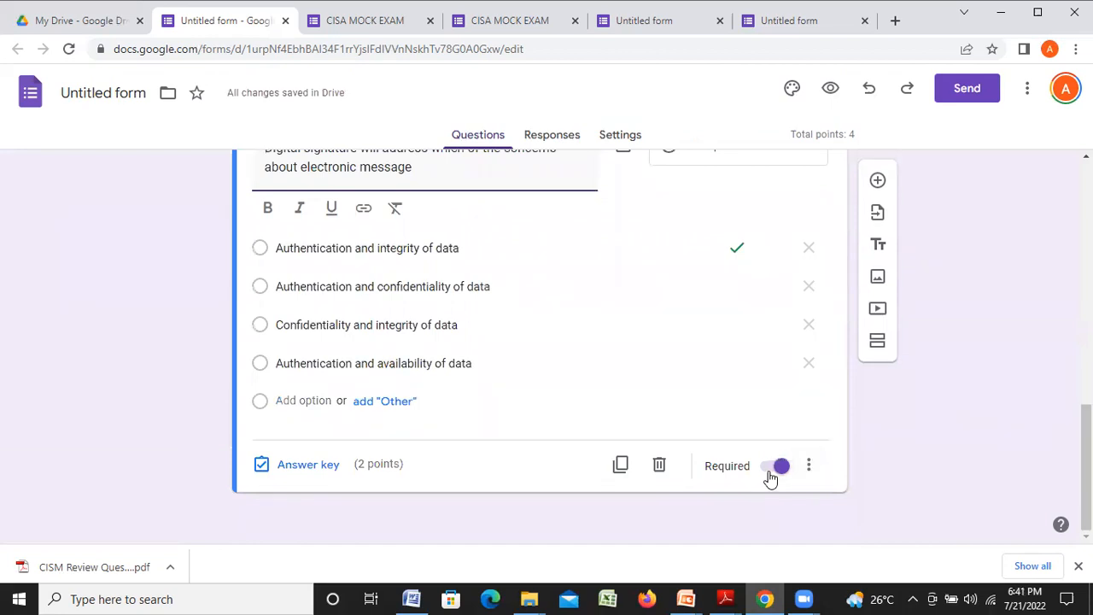
Preview the form and check the email, name and class fields and the two multiple-choice questions.
click(830, 90)
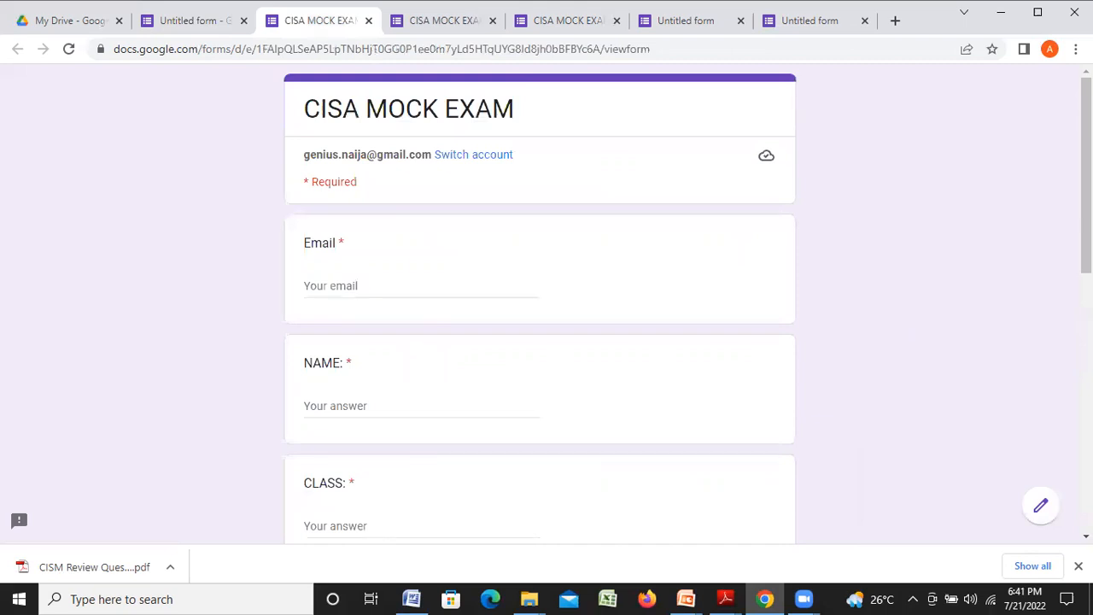
scroll(540, 299, down, 1)
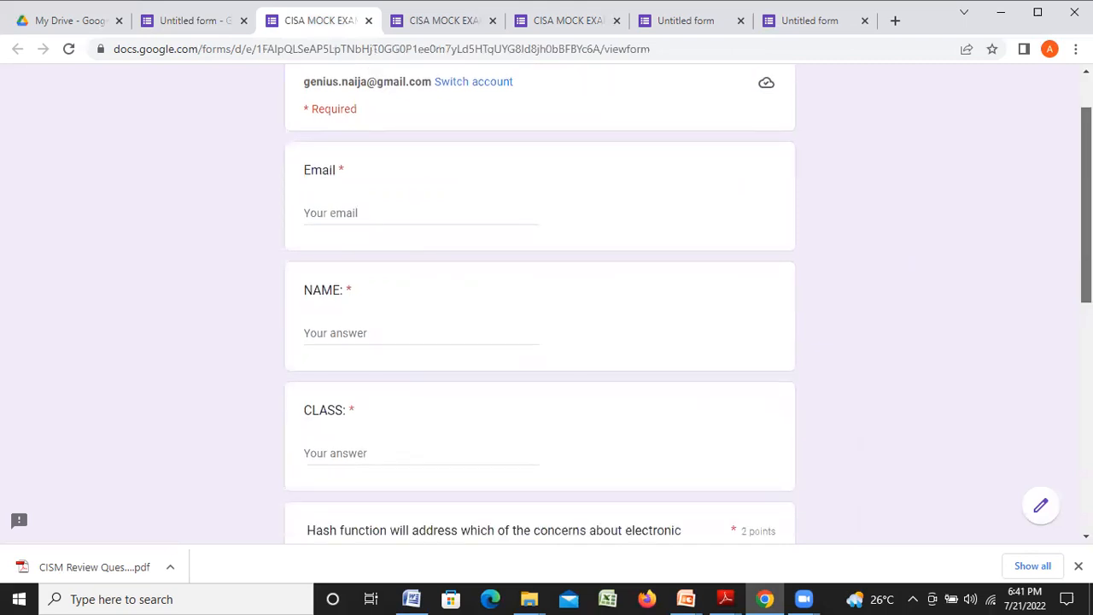
scroll(539, 299, down, 2)
scroll(540, 298, down, 1)
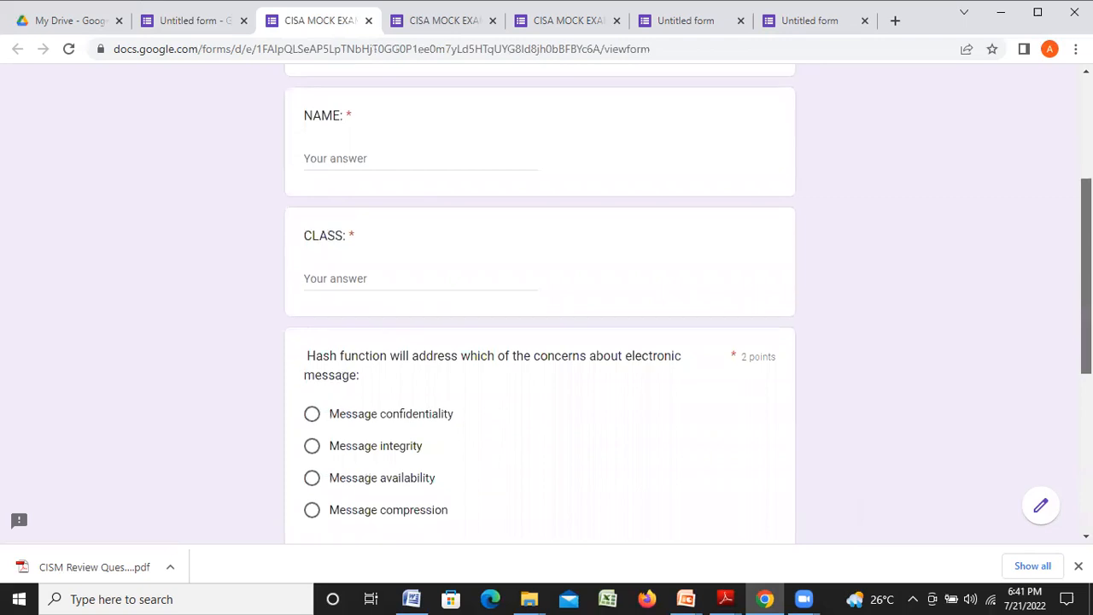
scroll(540, 299, down, 4)
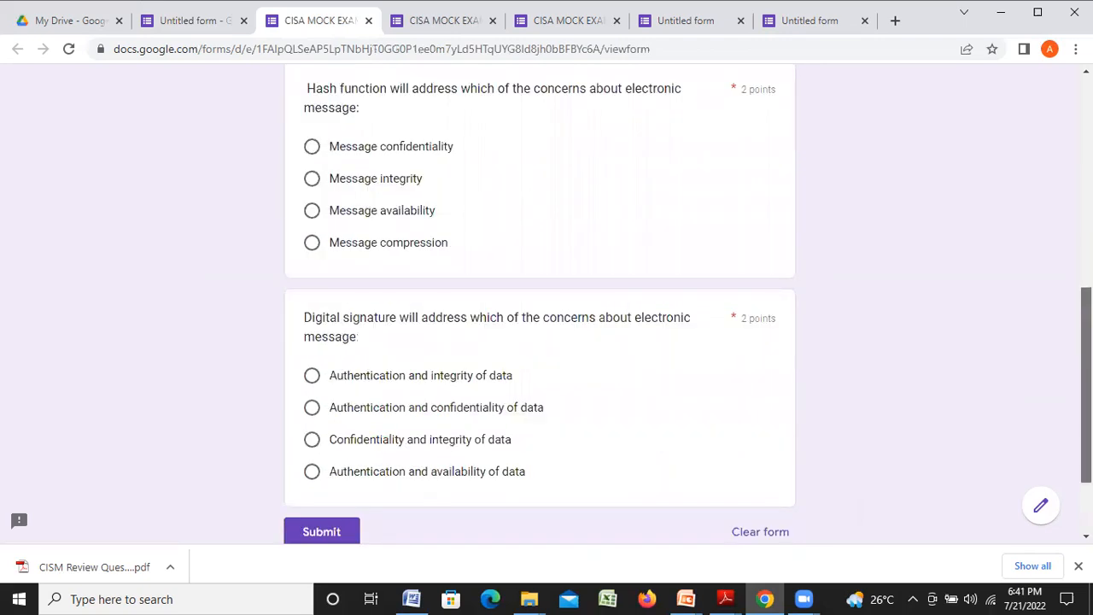
scroll(811, 427, up, 1)
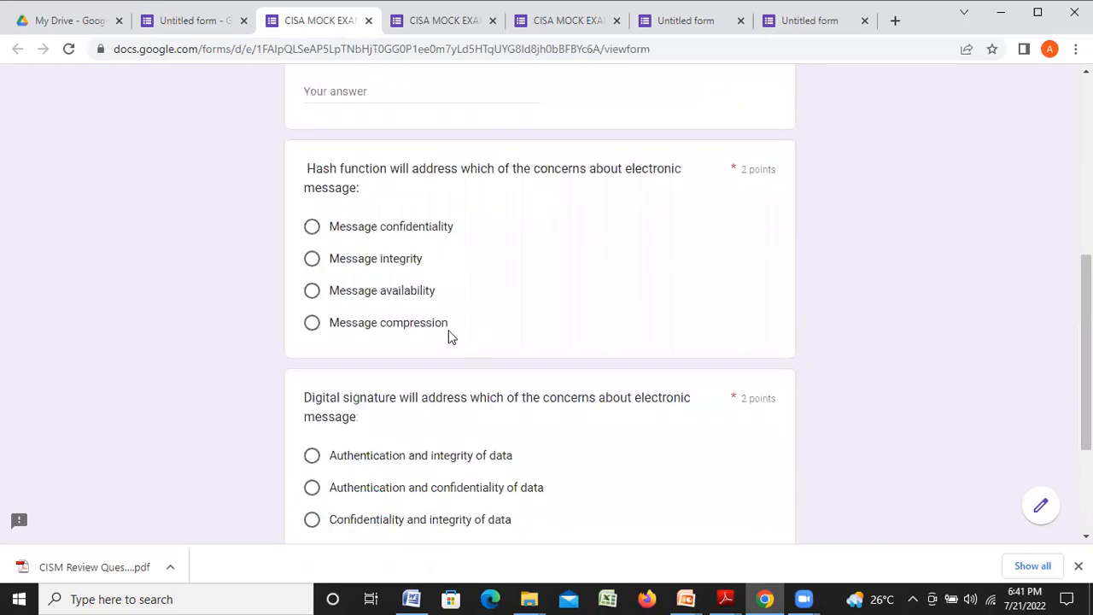
Back in the form editor, add a question titled "A digital signature is created by the sender to prove message integrity by :", copied from Word question 3.
click(198, 22)
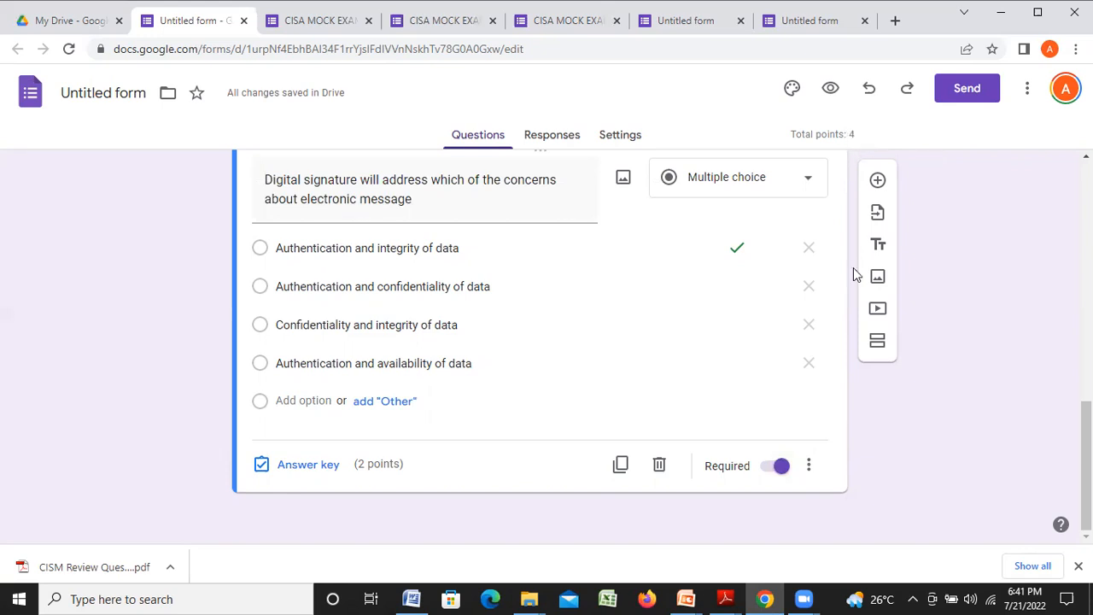
click(877, 181)
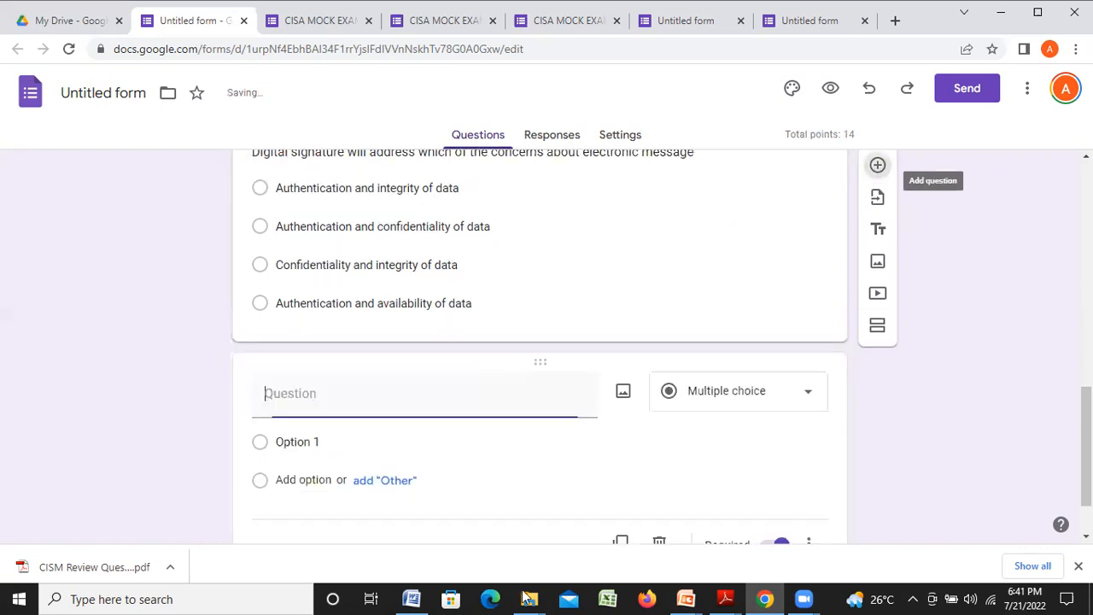
click(413, 599)
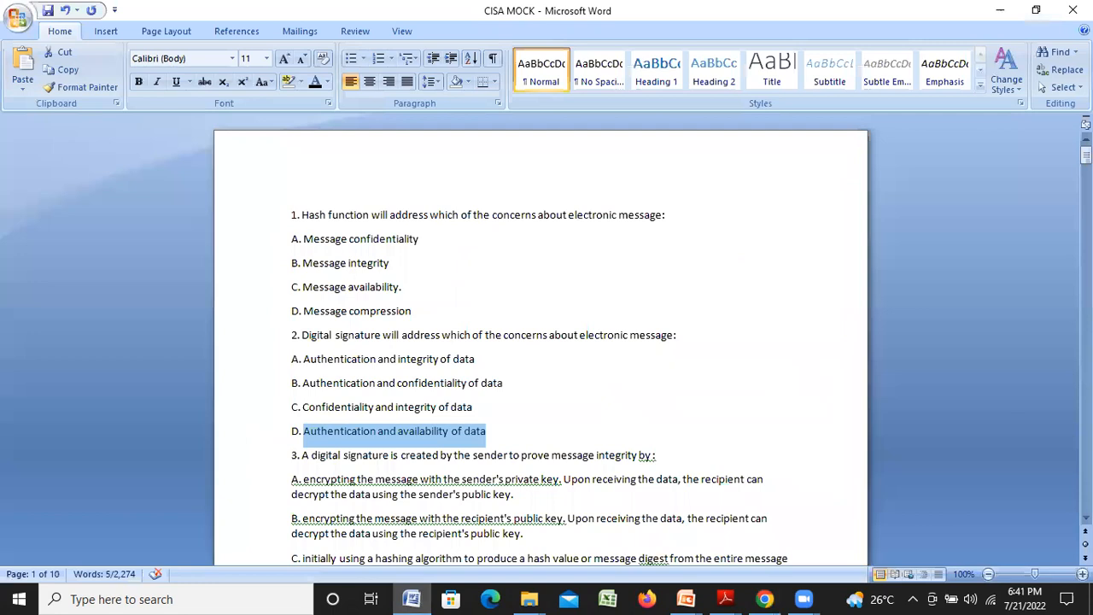
click(1086, 155)
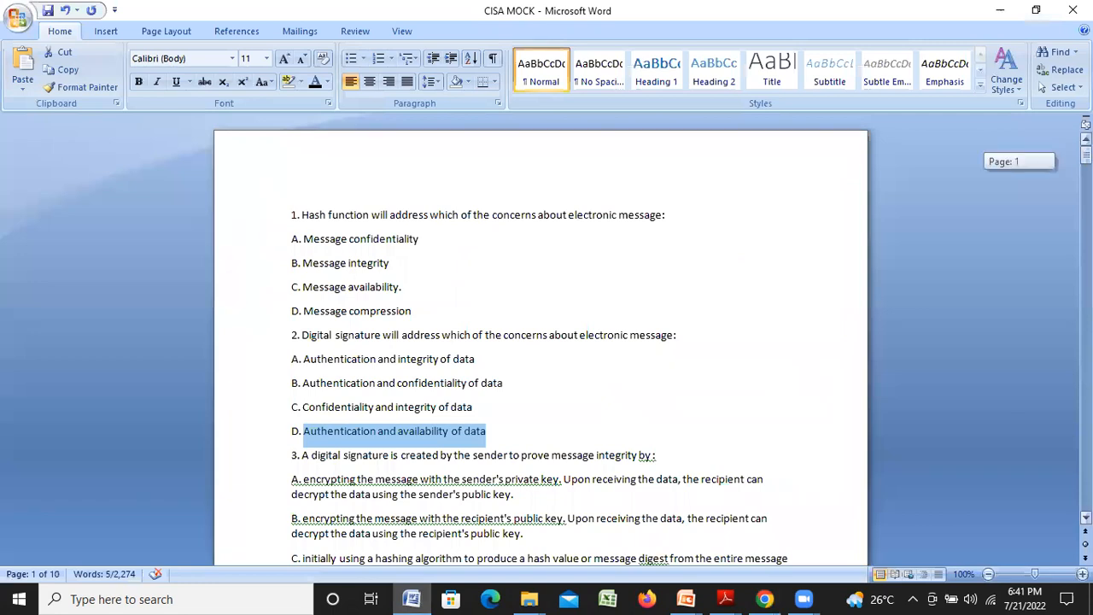
drag(1085, 155, 1086, 158)
scroll(467, 316, down, 1)
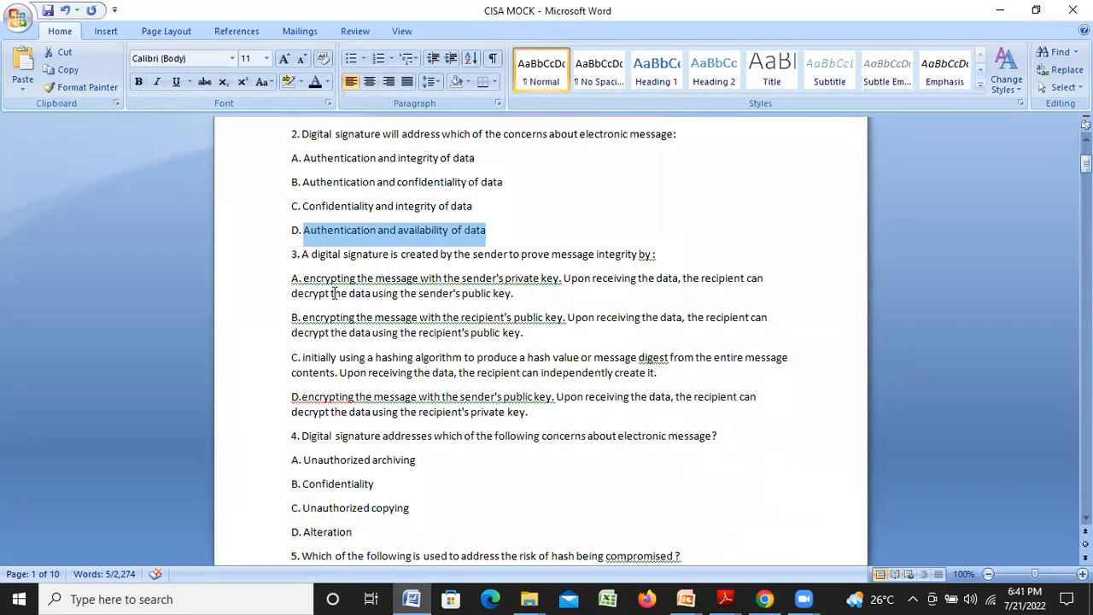
click(301, 254)
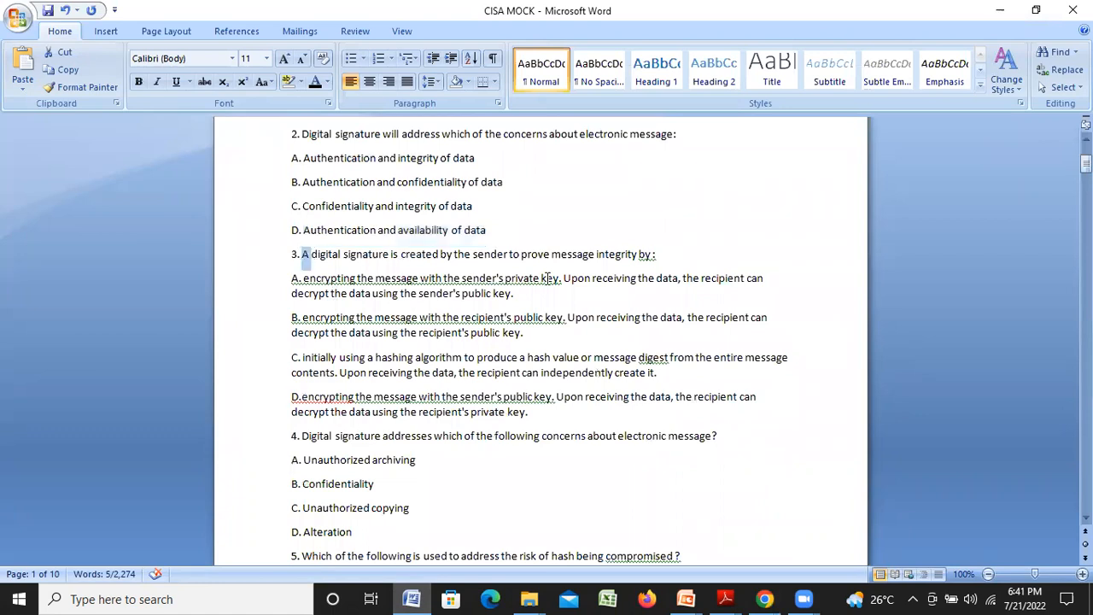
shift+click(632, 254)
drag(654, 257, 663, 258)
key(ctrl+c)
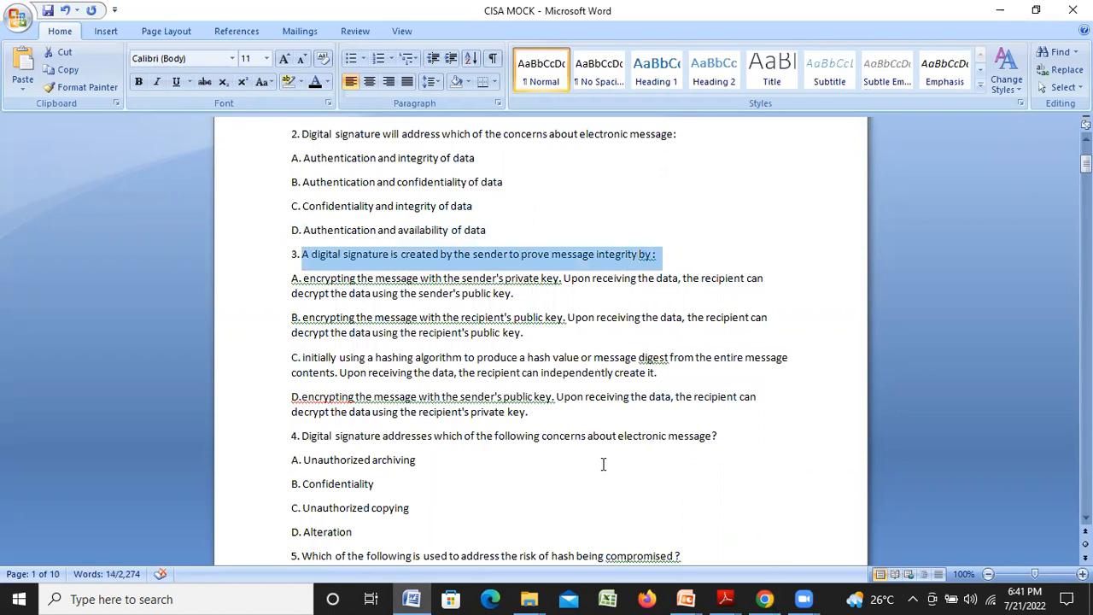
click(764, 598)
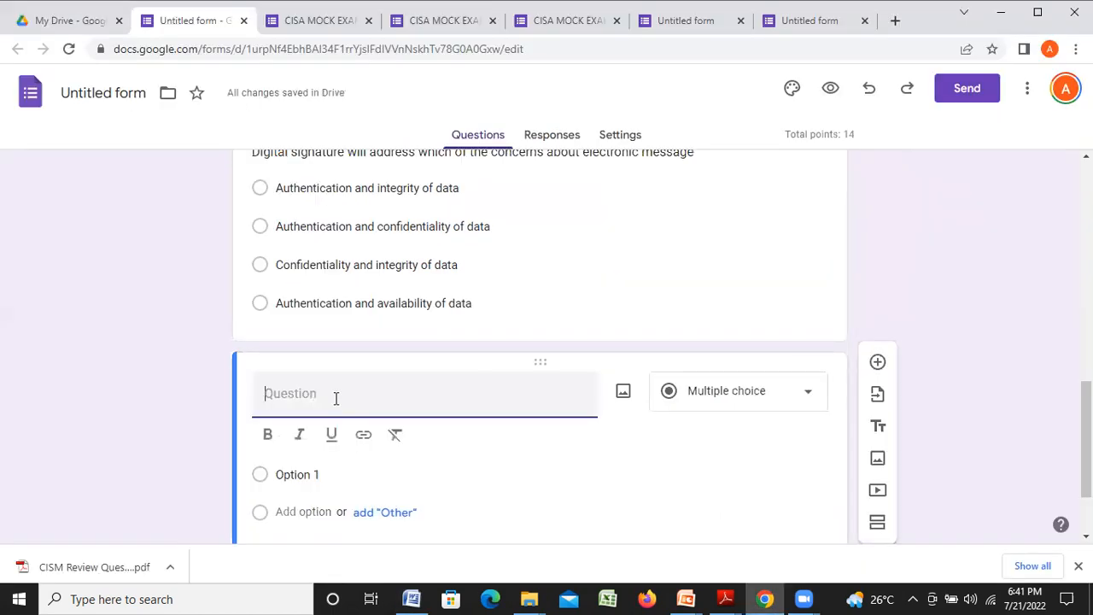
key(ctrl+v)
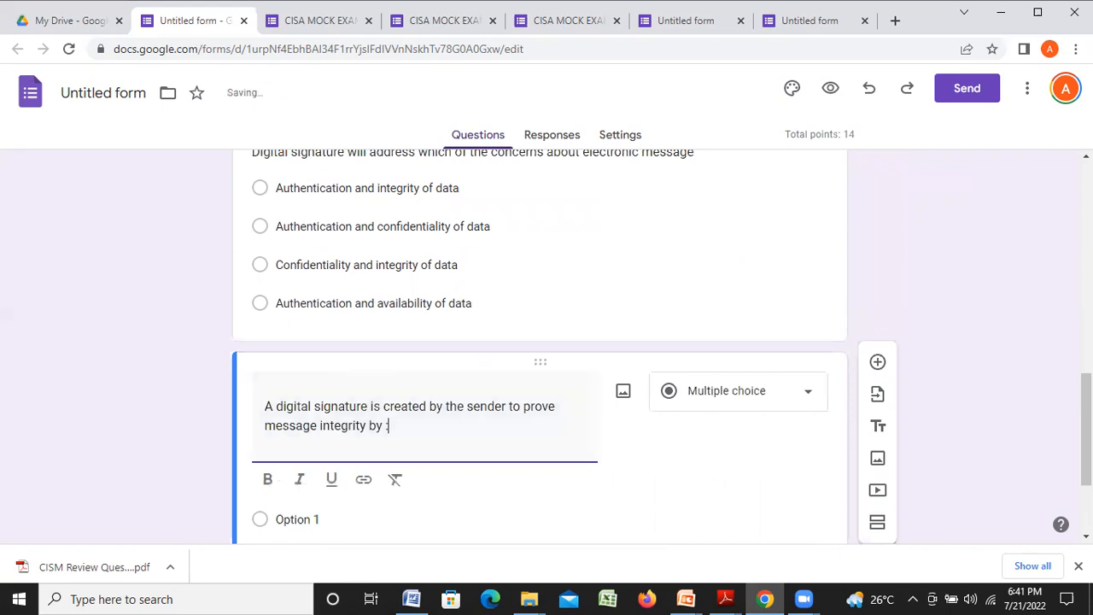
Look over the available question types for the new question and choose Multiple choice.
drag(1087, 429, 1087, 450)
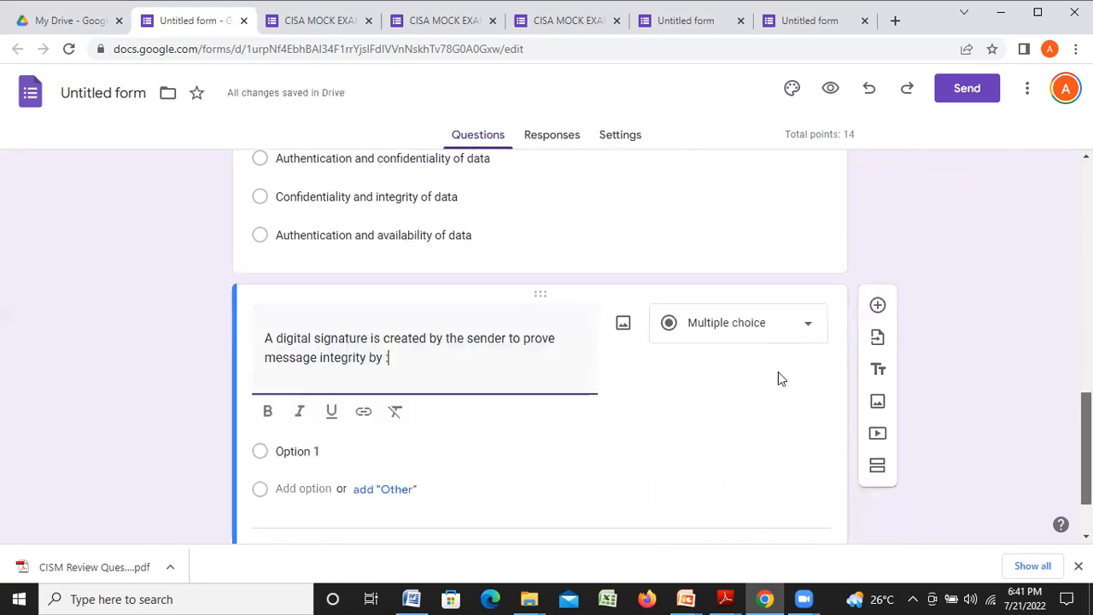
click(811, 329)
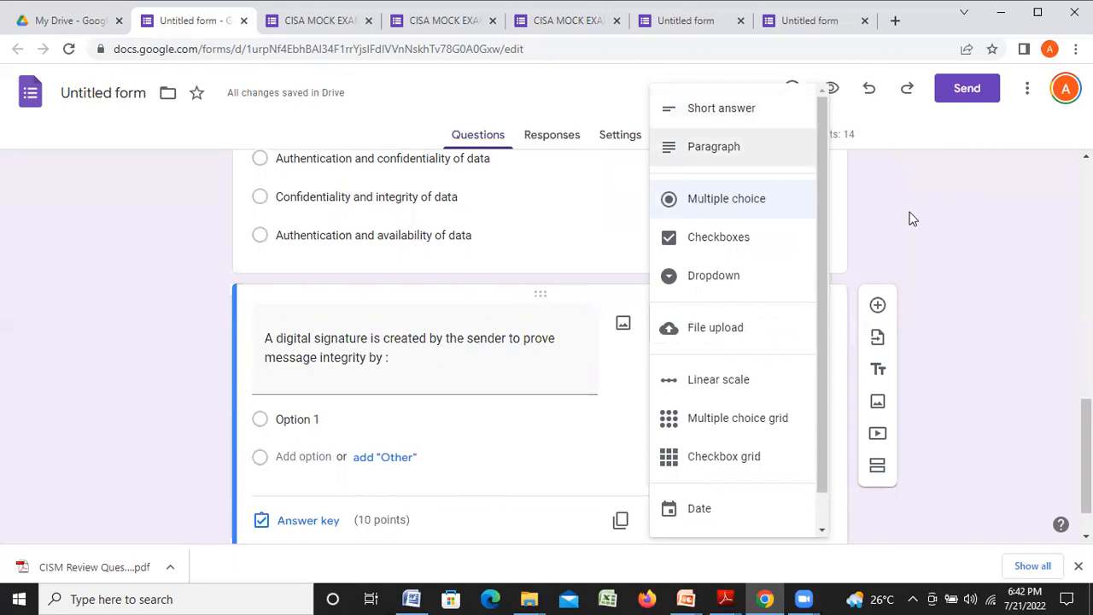
click(751, 205)
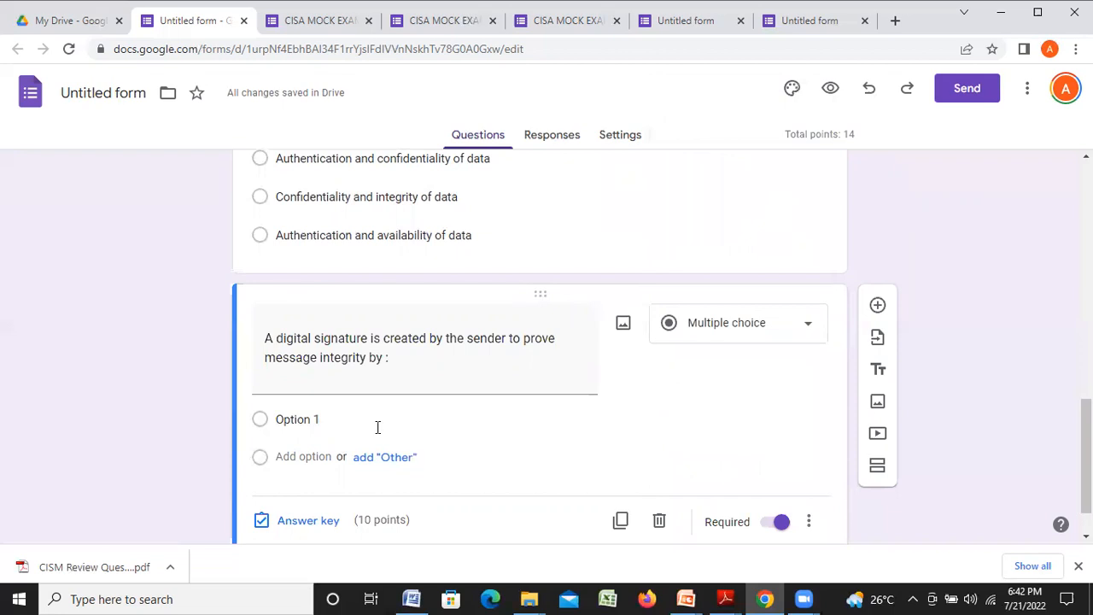
Set the first answer option to all of Word question 3's answer A, beginning "encrypting the message with the sender's private key".
click(325, 423)
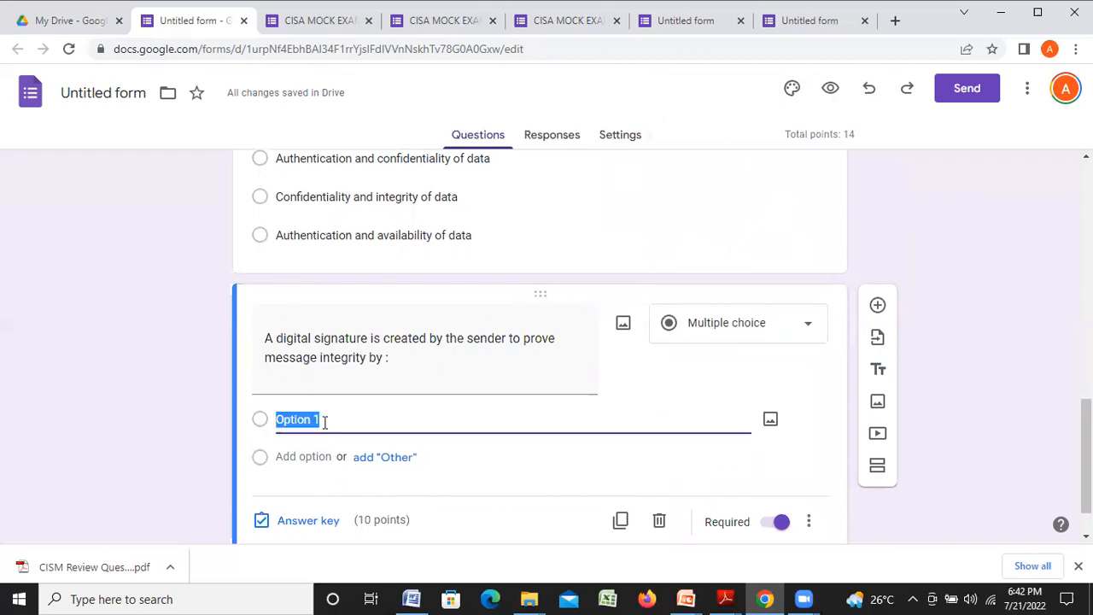
click(411, 599)
click(514, 293)
drag(333, 291, 309, 286)
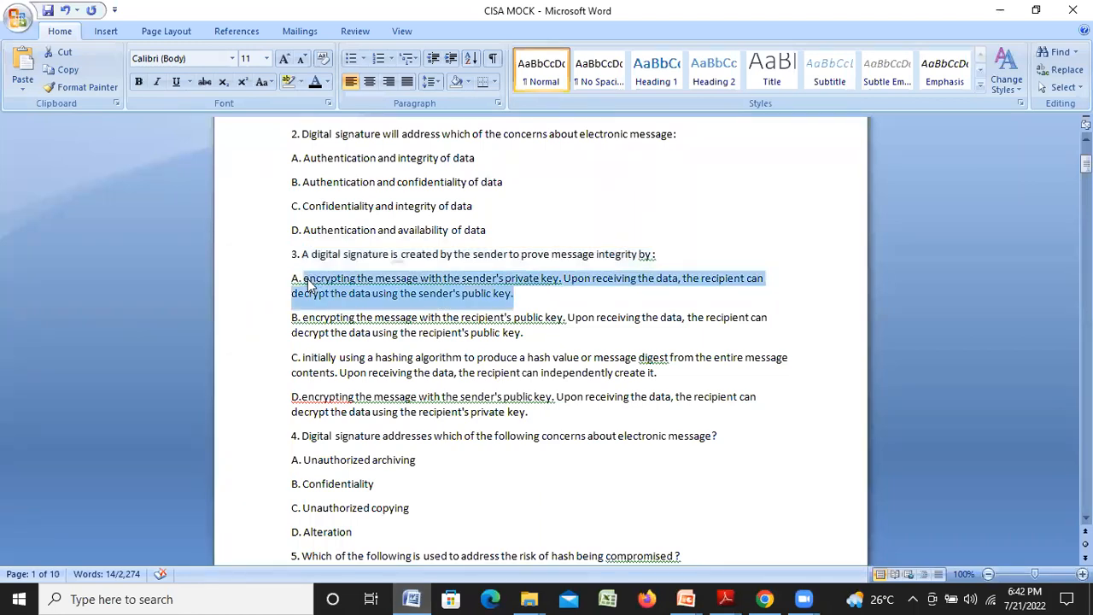
click(758, 597)
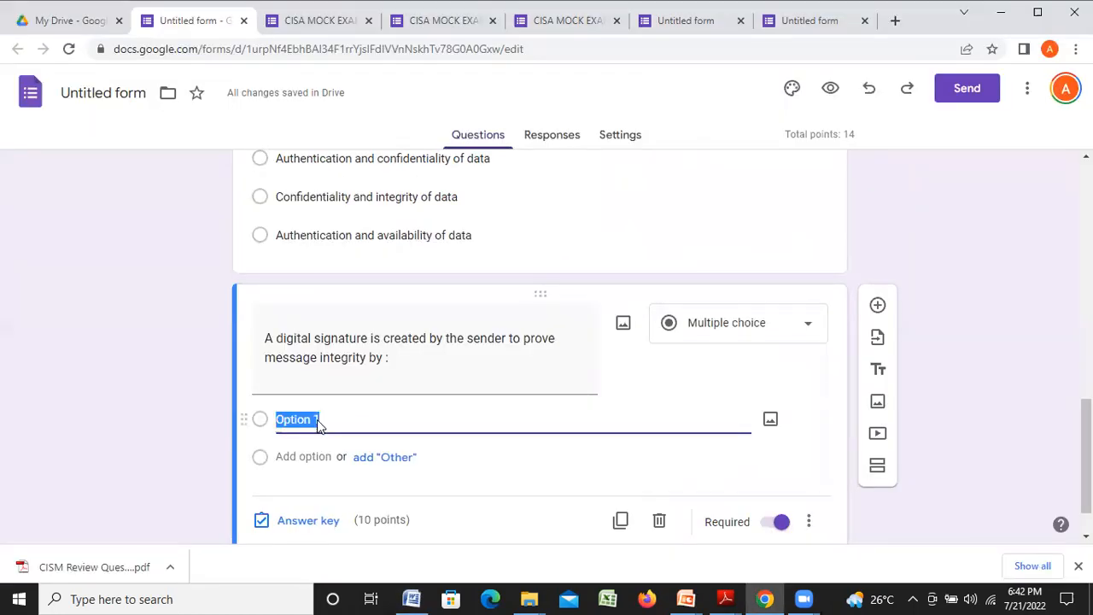
key(ctrl+v)
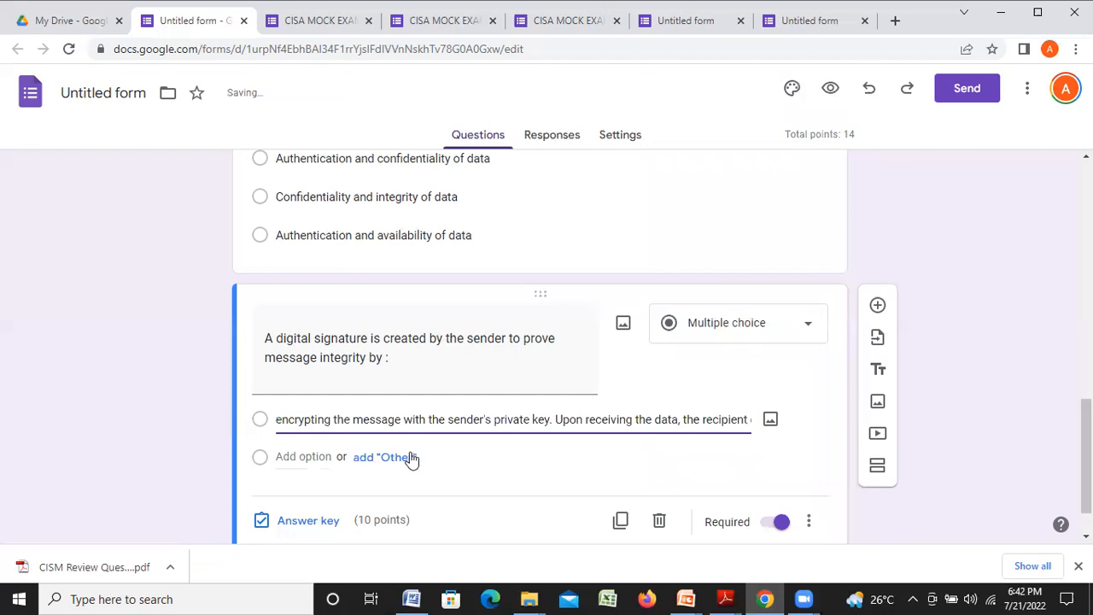
Add a second answer option with all of Word question 3's answer B, beginning "encrypting the message with the recipient's public key".
click(389, 456)
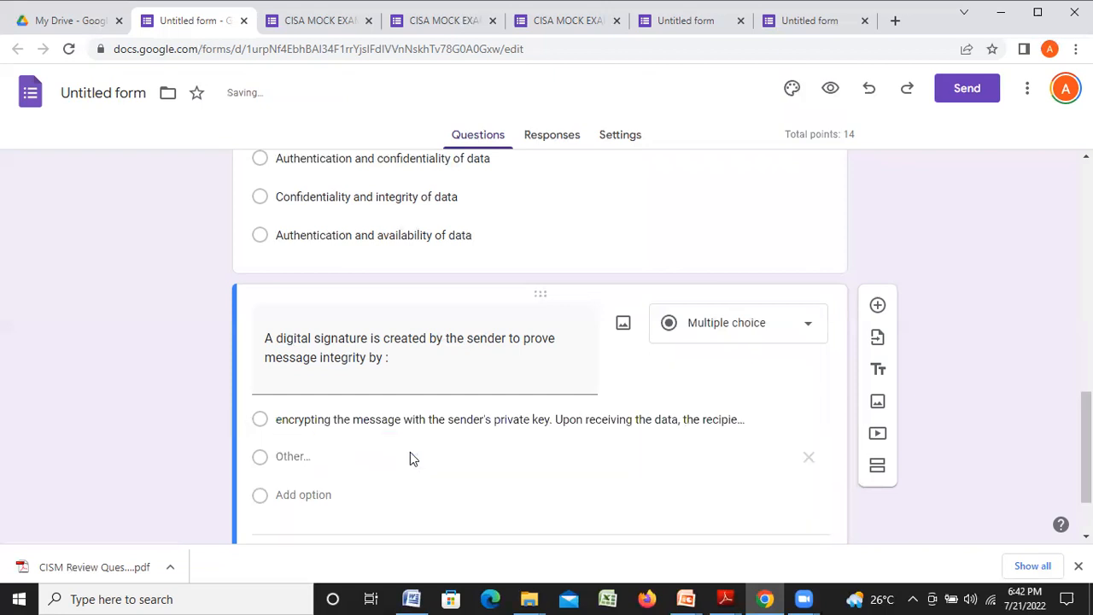
click(411, 599)
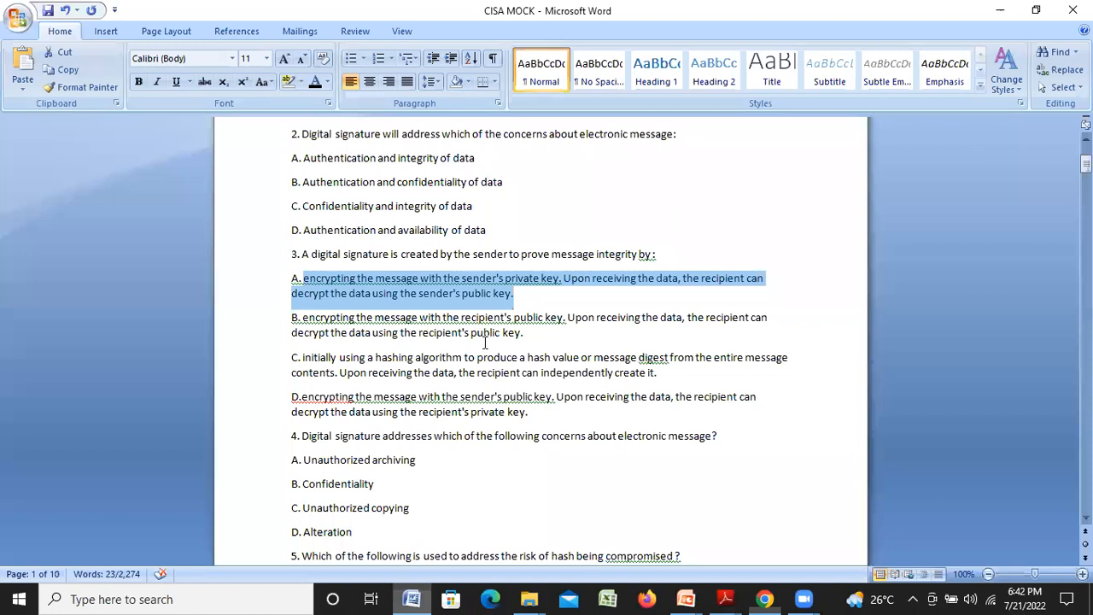
triple_click(320, 323)
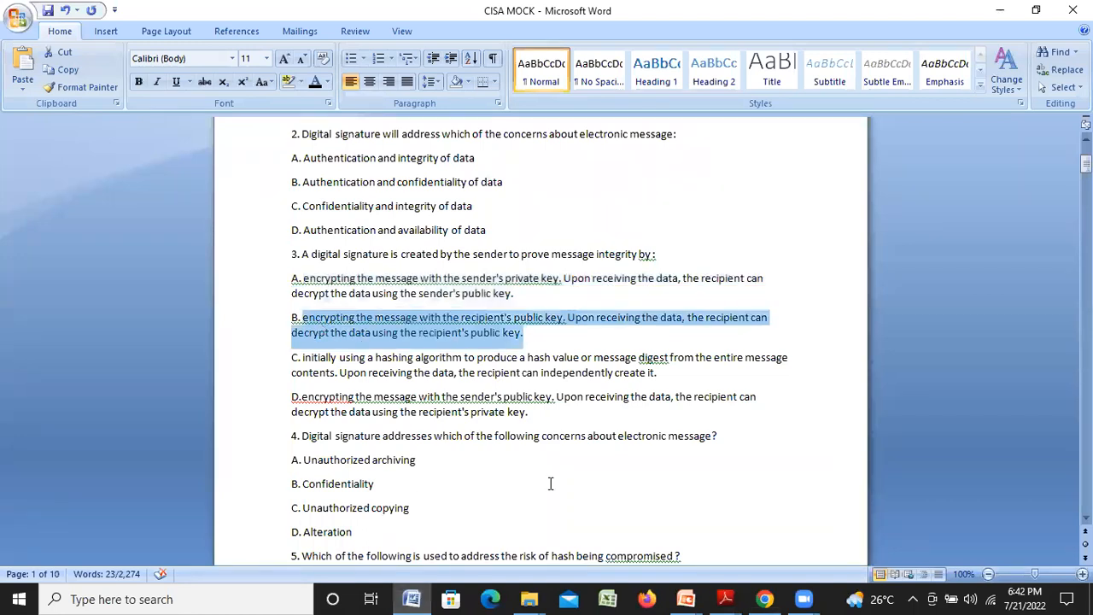
click(766, 599)
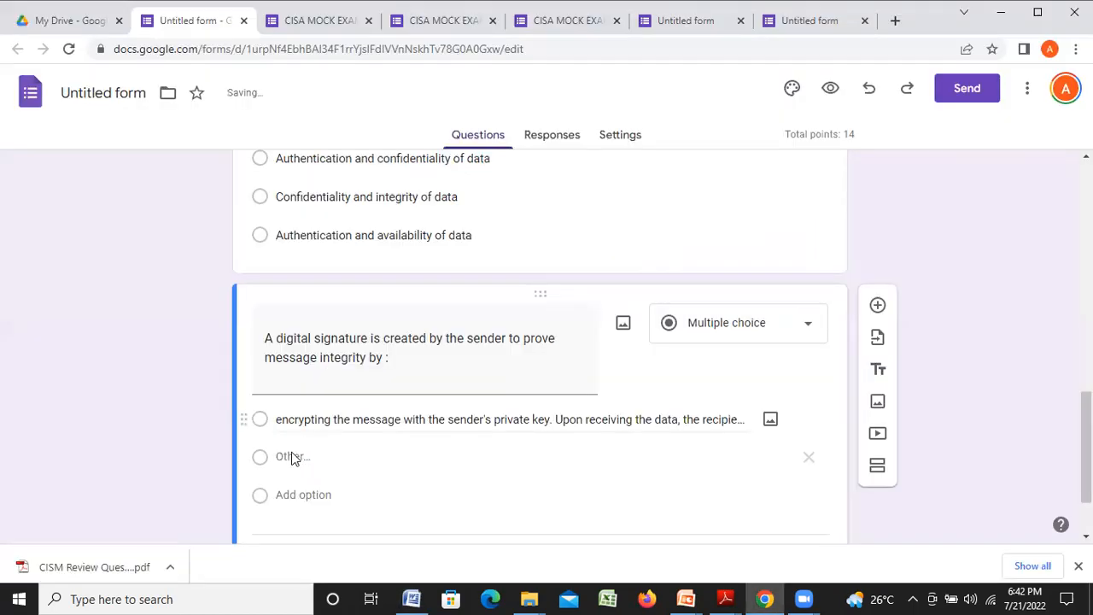
click(292, 459)
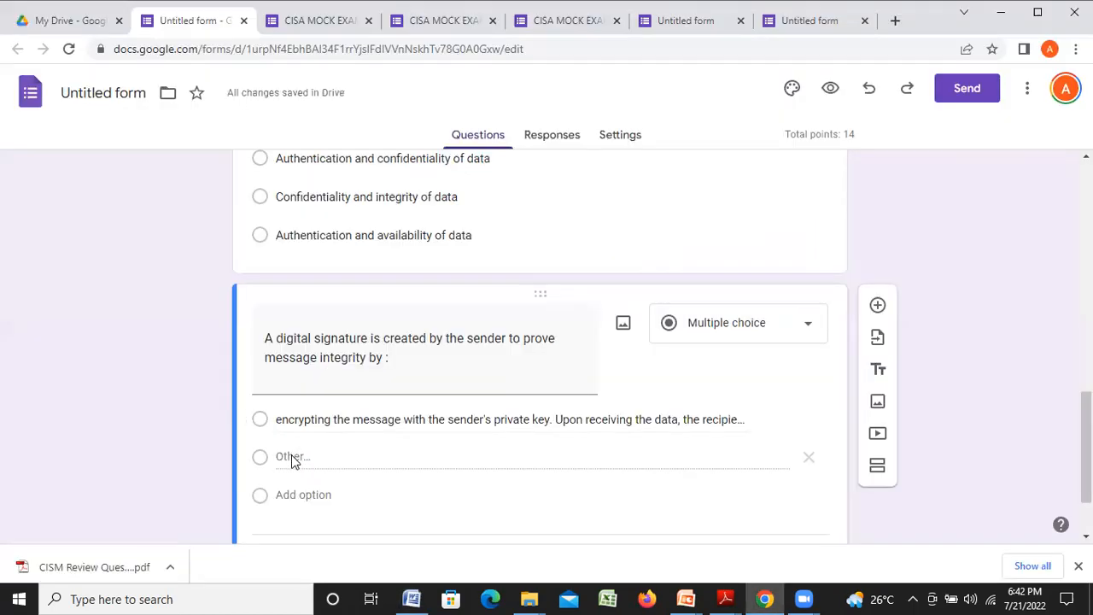
click(310, 496)
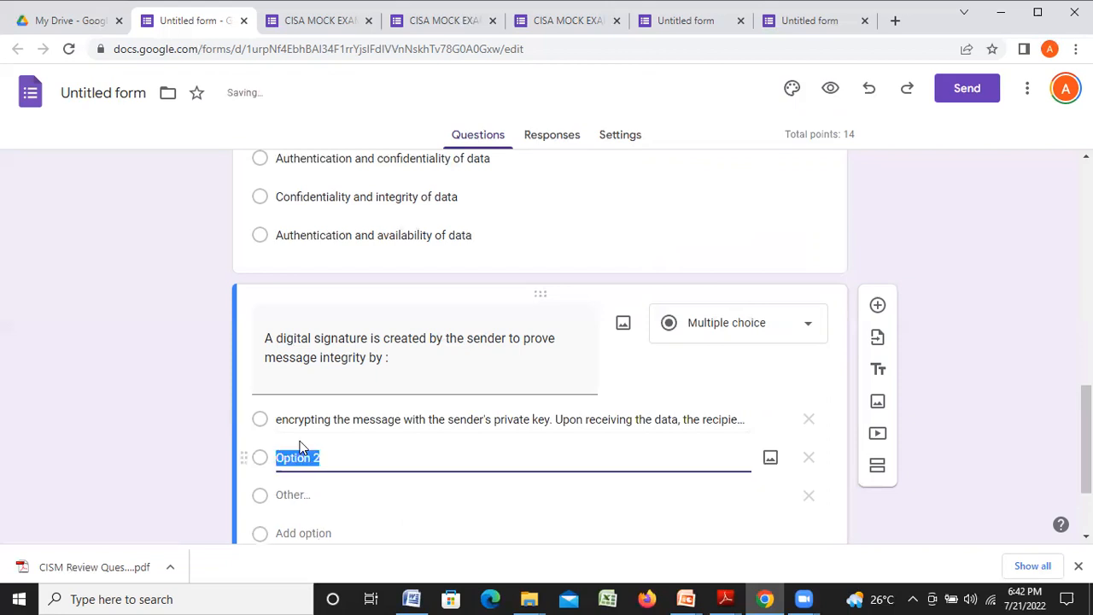
key(ctrl+v)
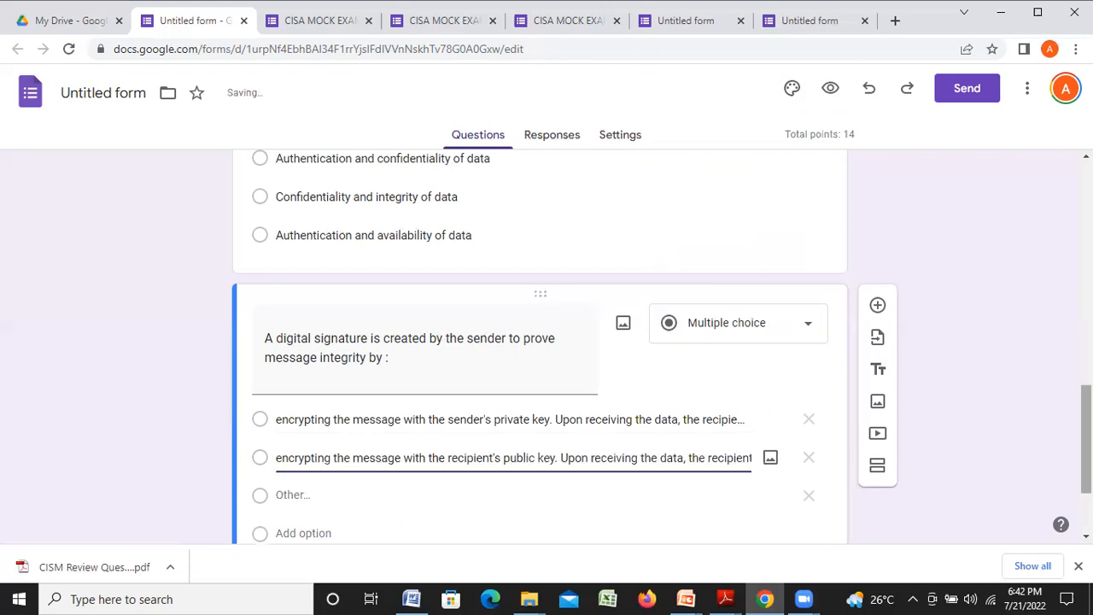
Add a third answer option with all of Word question 3's answer C, beginning "initially using a hashing algorithm".
scroll(378, 476, down, 1)
click(322, 468)
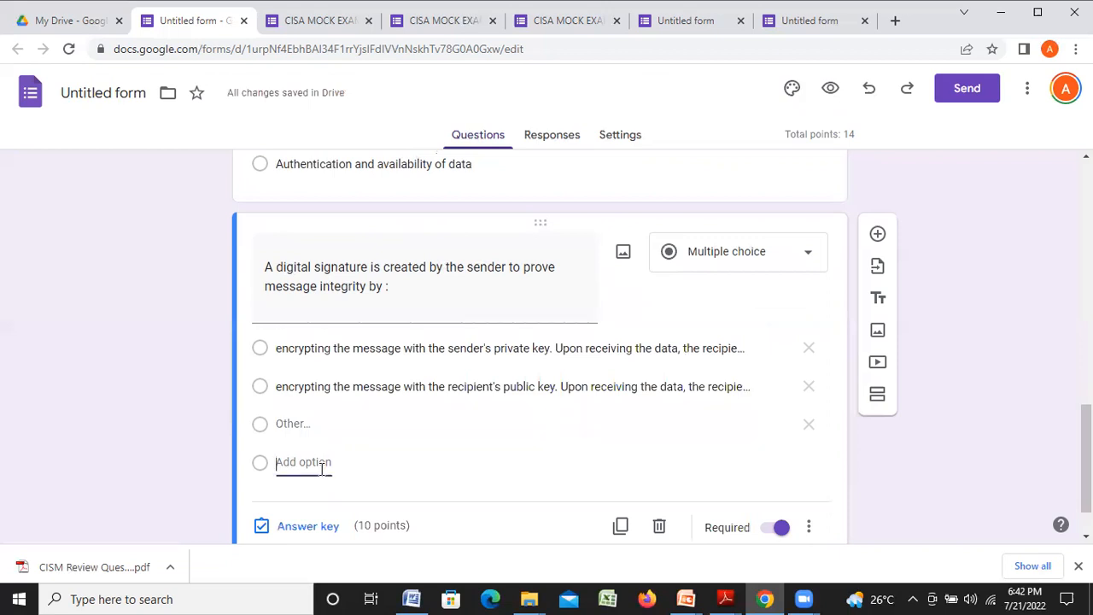
click(319, 466)
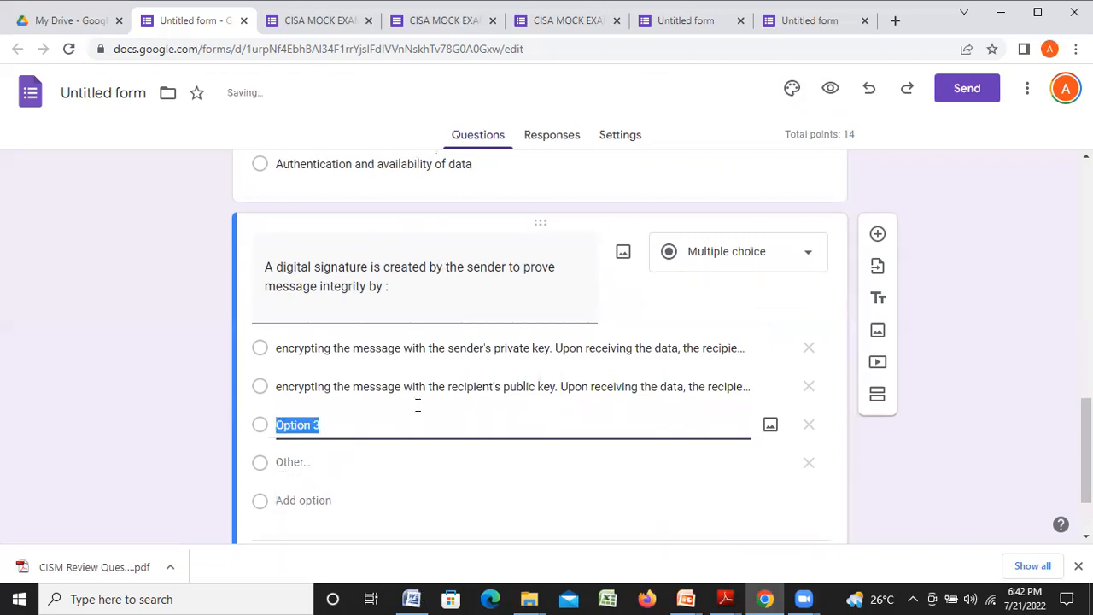
key(alt+Tab)
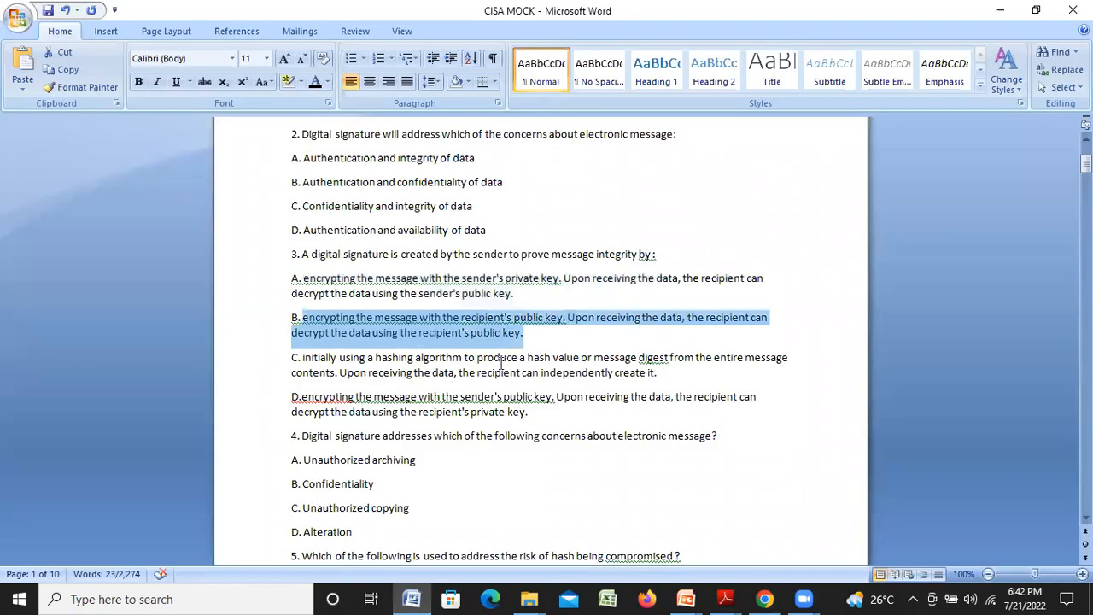
drag(656, 372, 313, 359)
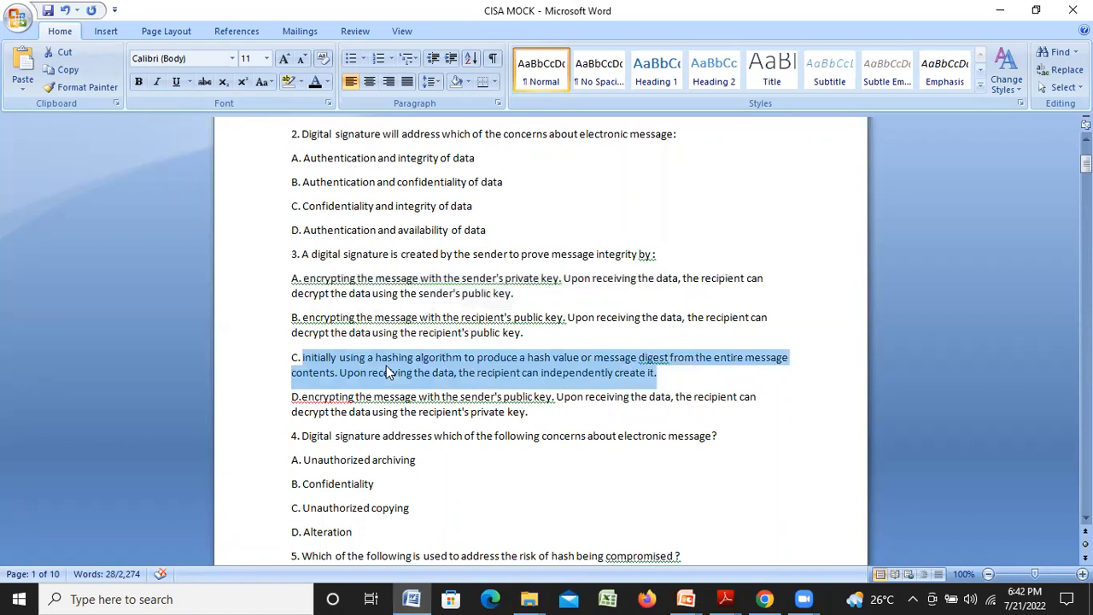
click(764, 592)
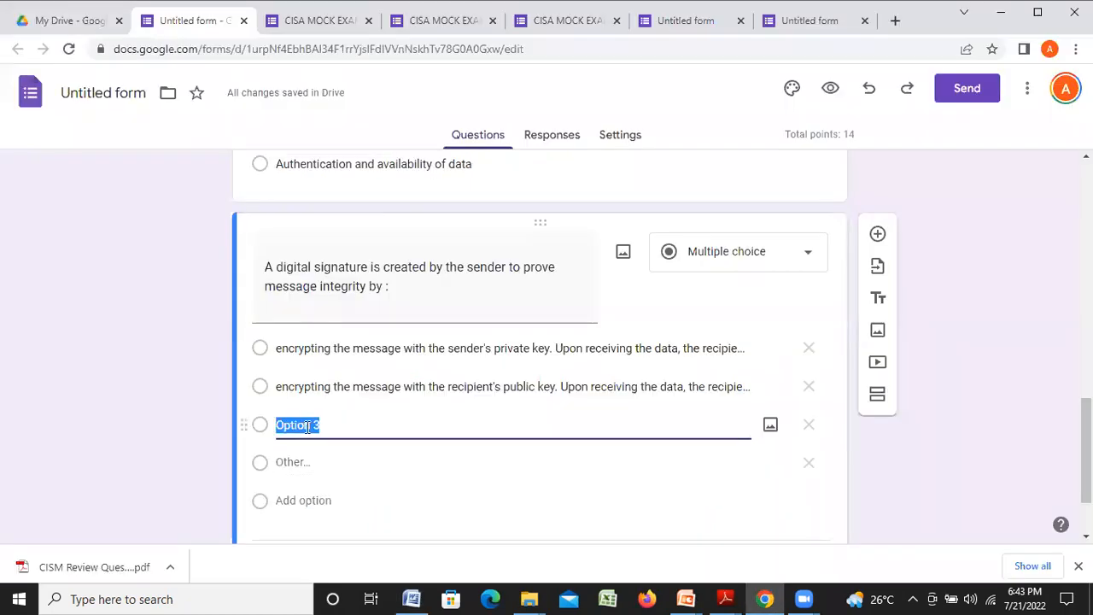
key(ctrl+v)
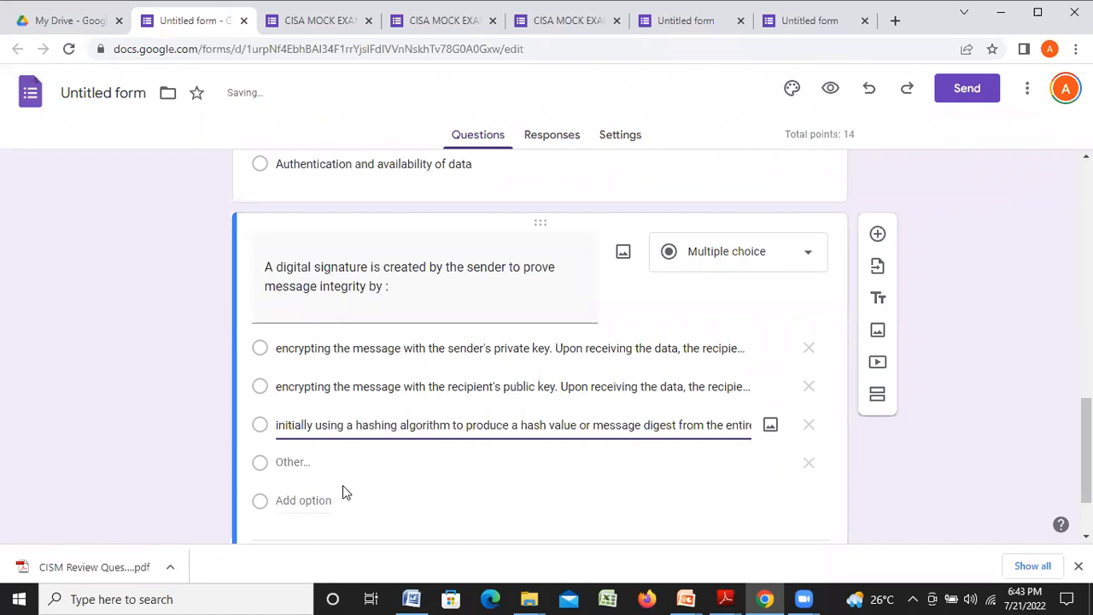
Add a fourth answer option with all of Word question 3's answer D, beginning "encrypting the message with the sender's public key".
key(Return)
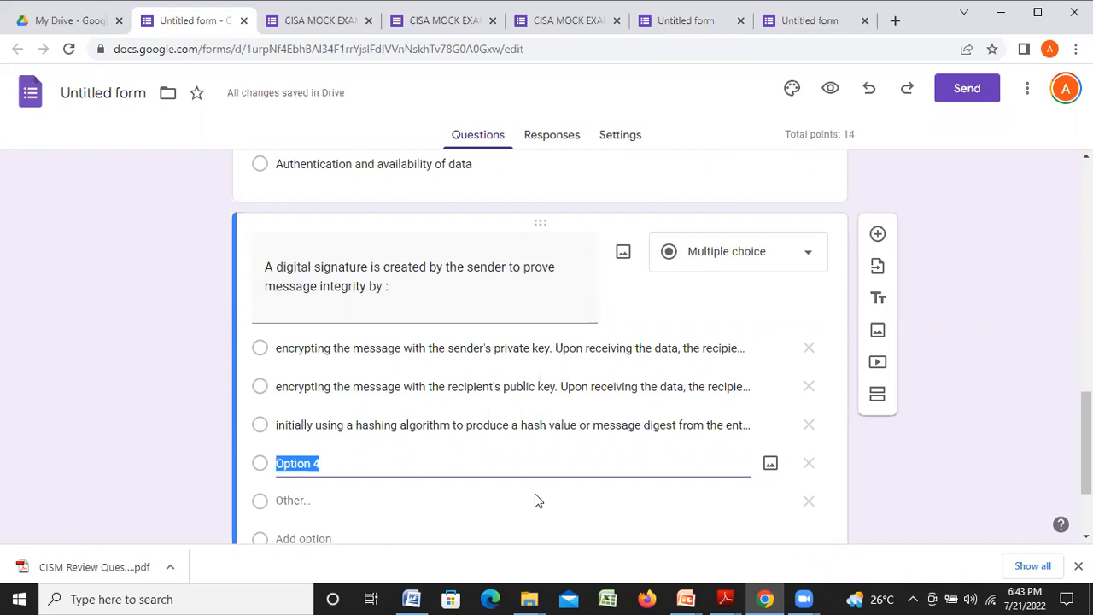
click(413, 599)
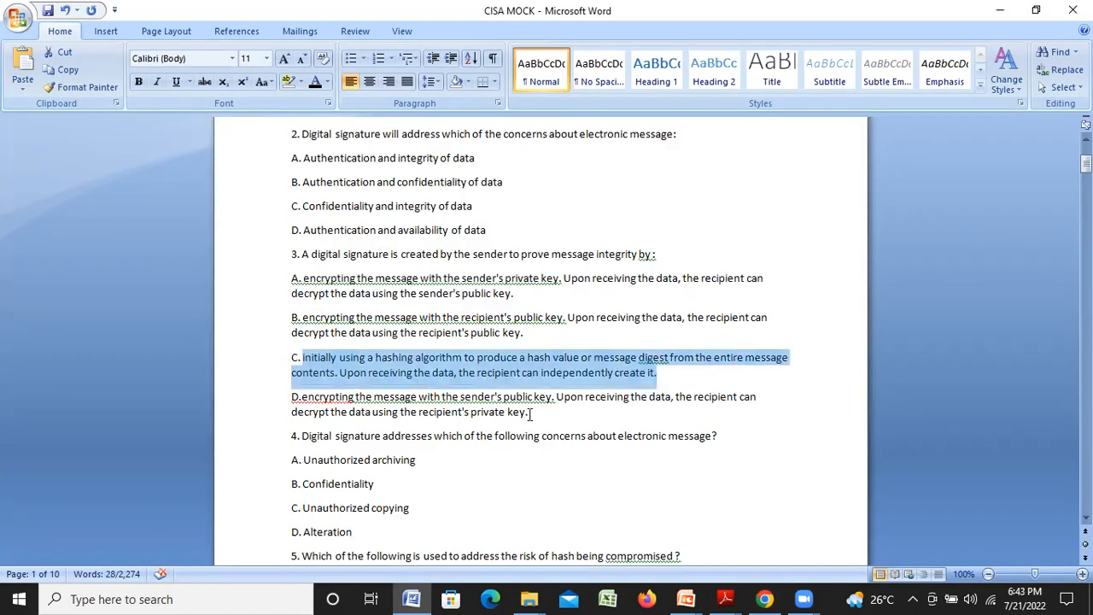
drag(529, 412, 372, 412)
mouse_move(307, 411)
mouse_down()
mouse_move(307, 390)
mouse_move(303, 403)
mouse_up()
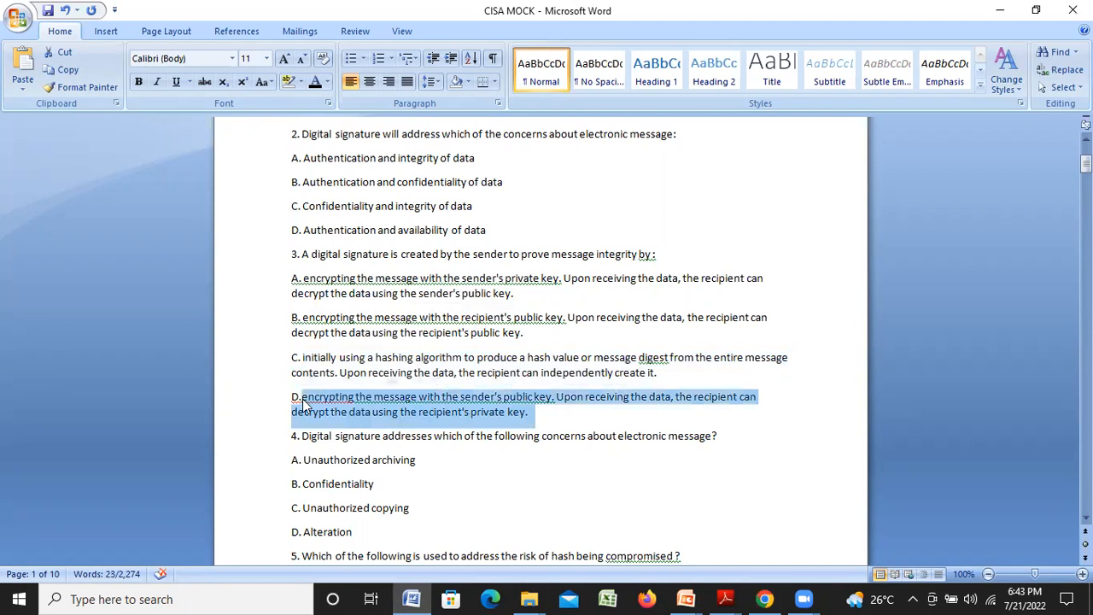
click(766, 598)
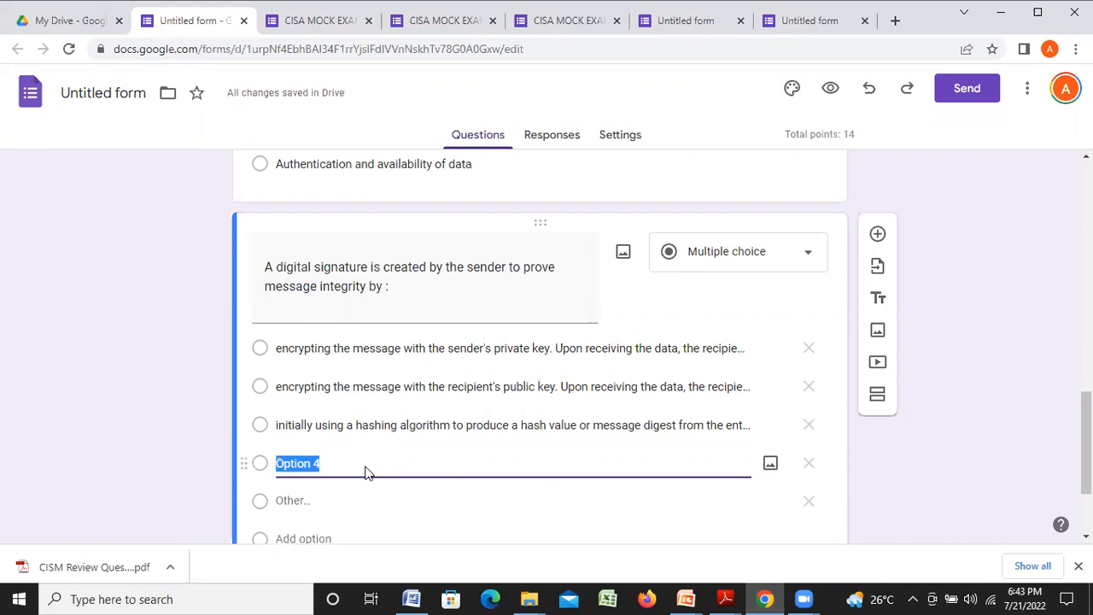
key(ctrl+v)
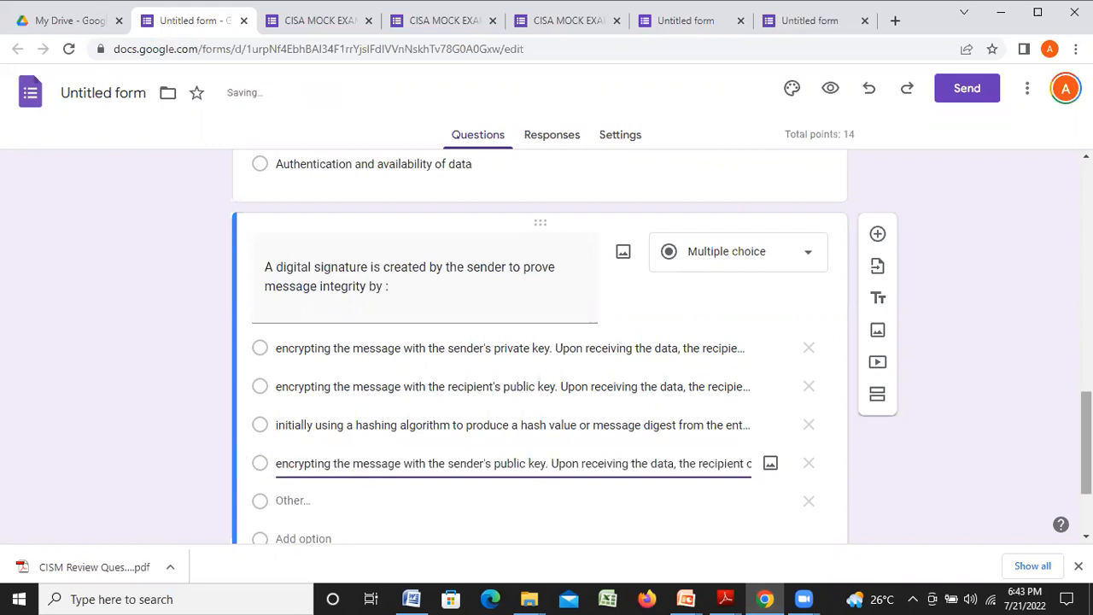
Remove the "Other" option from the digital signature message integrity question.
scroll(807, 461, down, 1)
scroll(793, 385, down, 1)
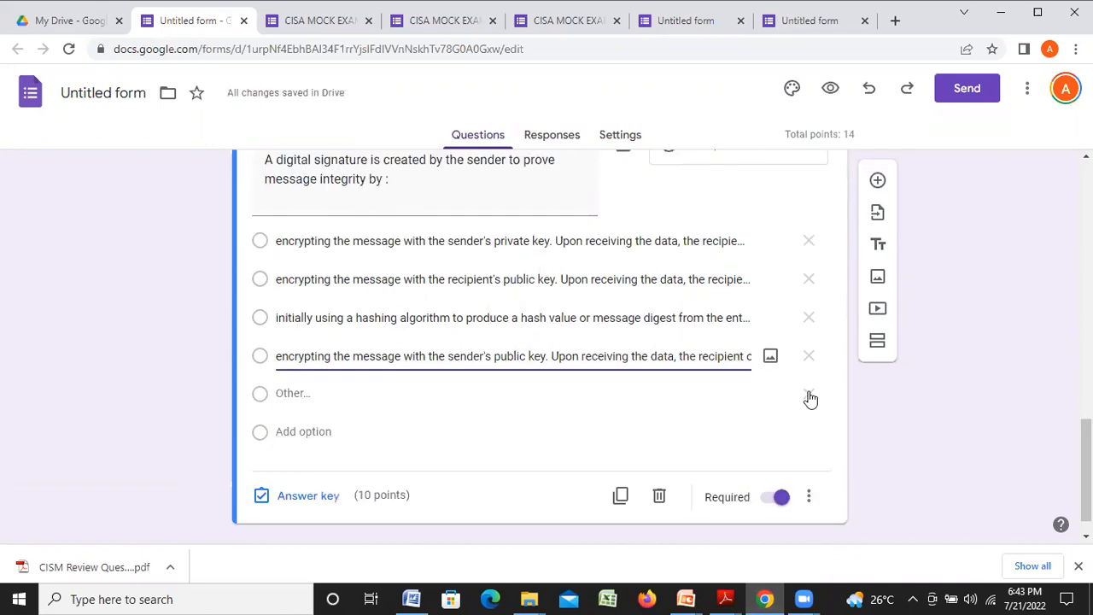
click(809, 393)
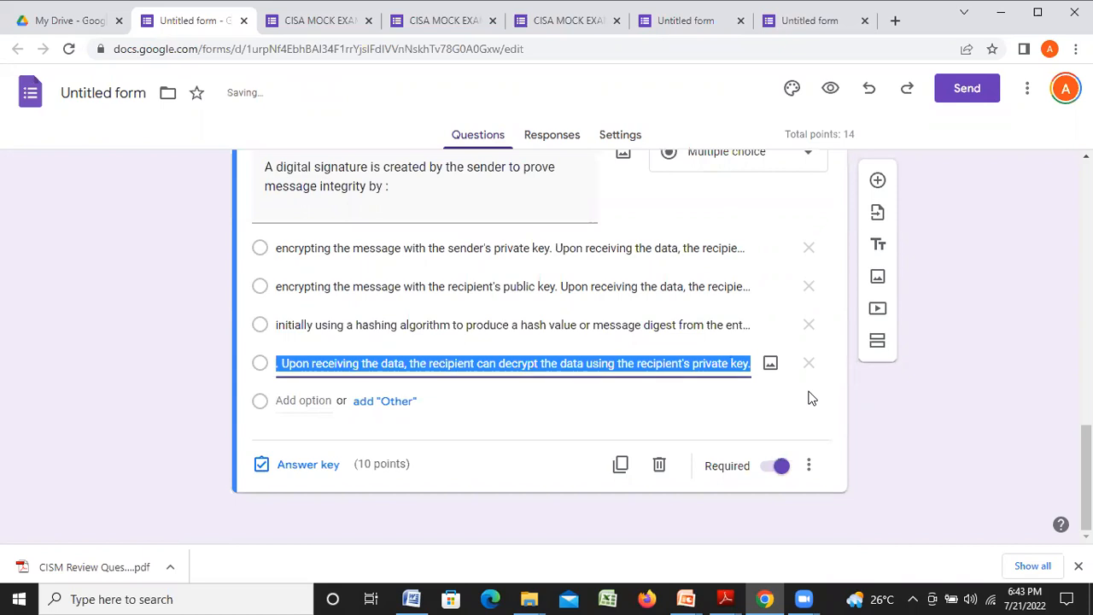
In the question's answer key, mark the option beginning "initially using a hashing algorithm" as correct and set the score to 2 points.
click(316, 473)
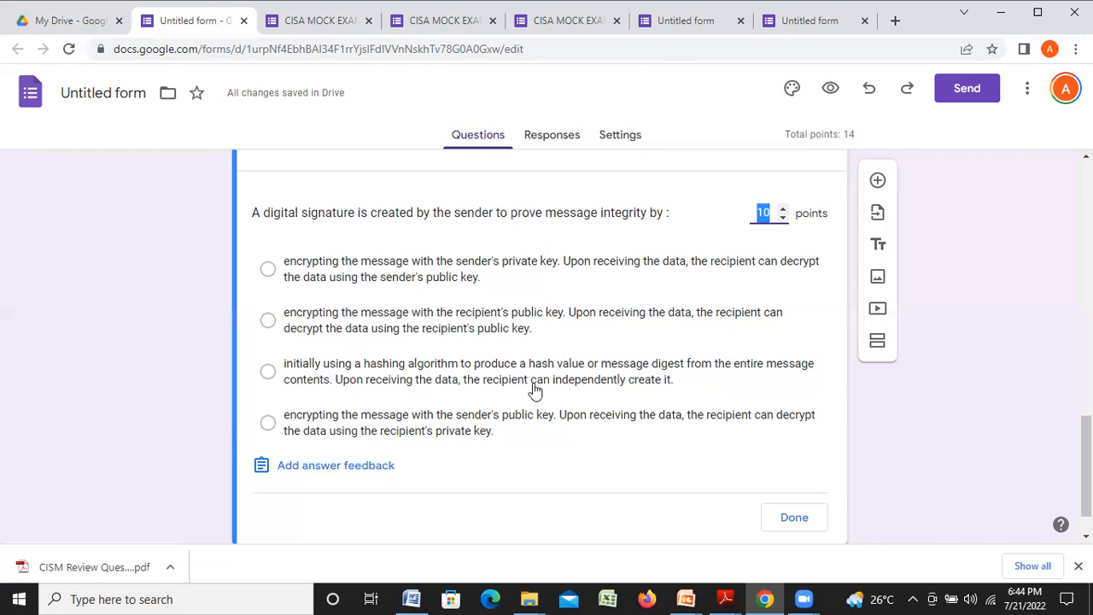
click(269, 373)
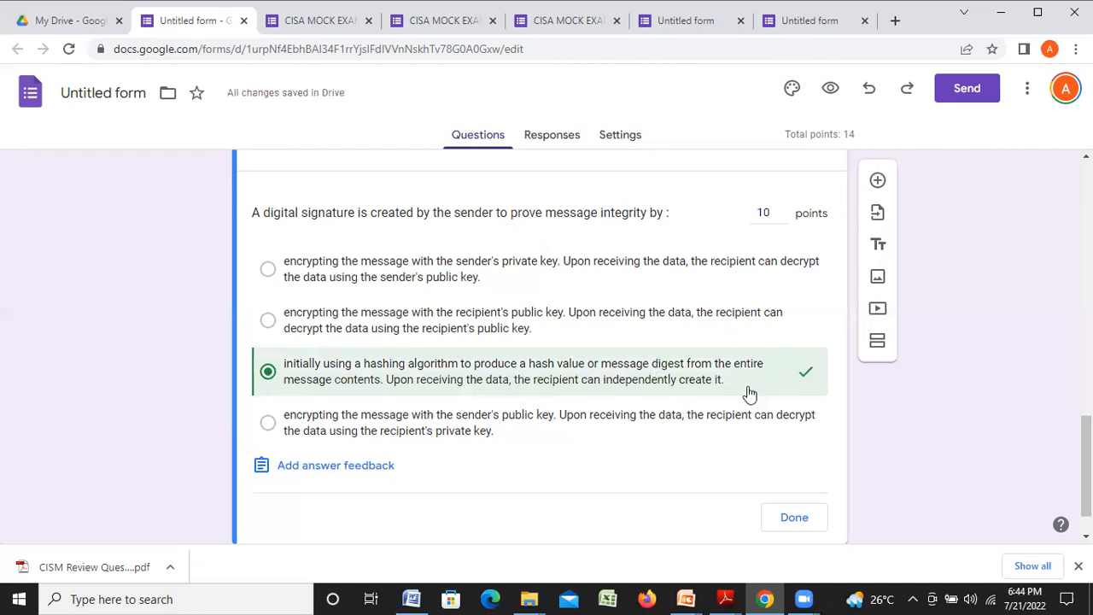
click(783, 220)
click(782, 220)
click(783, 219)
click(783, 219)
click(783, 220)
click(783, 220)
click(783, 220)
click(783, 220)
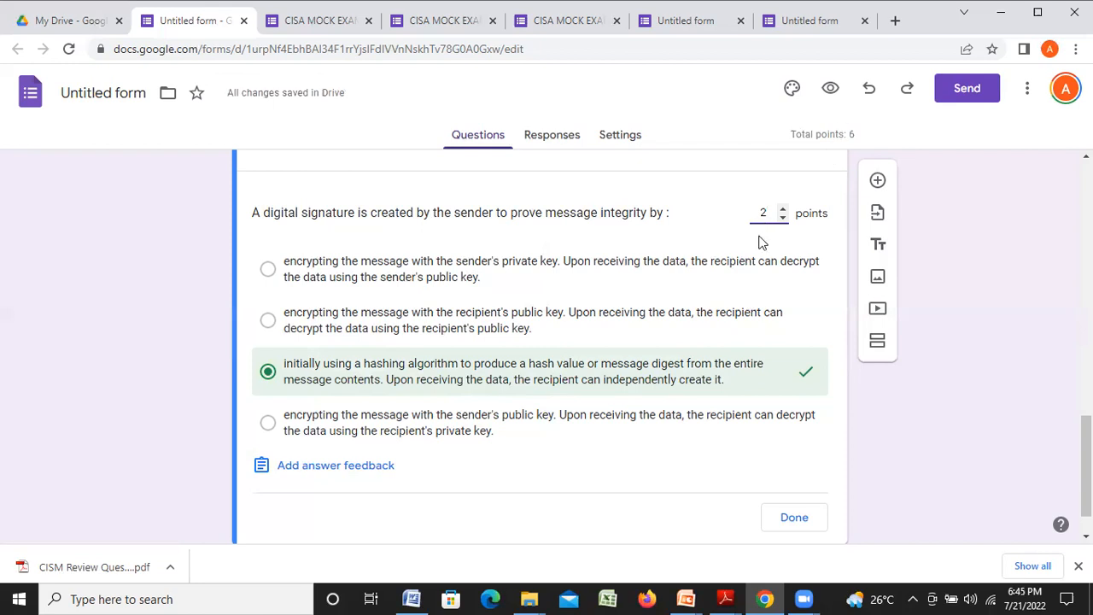
double_click(782, 209)
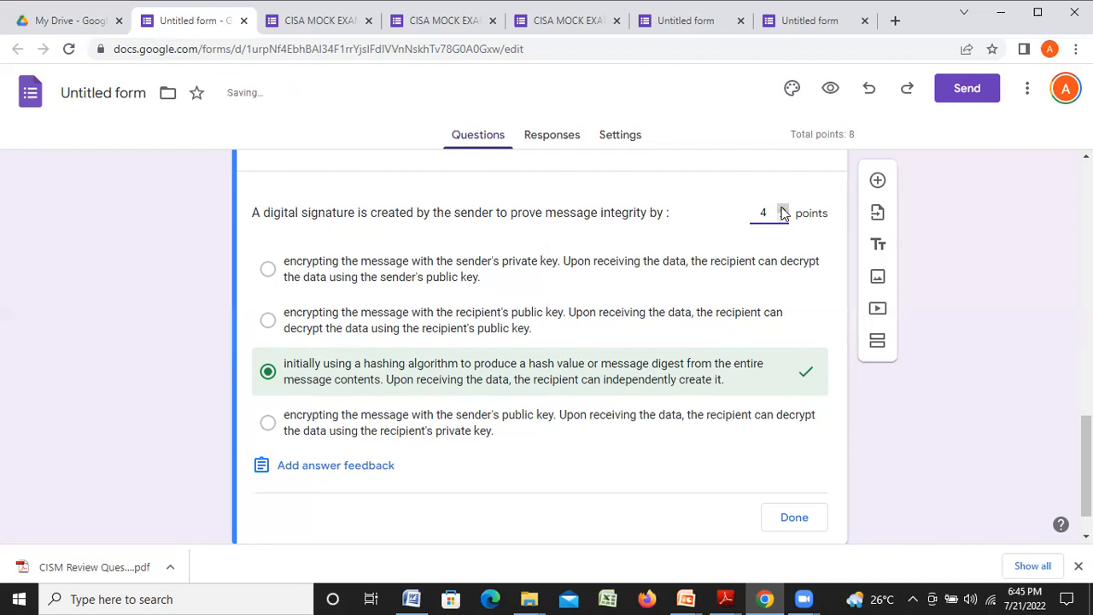
double_click(784, 222)
click(778, 497)
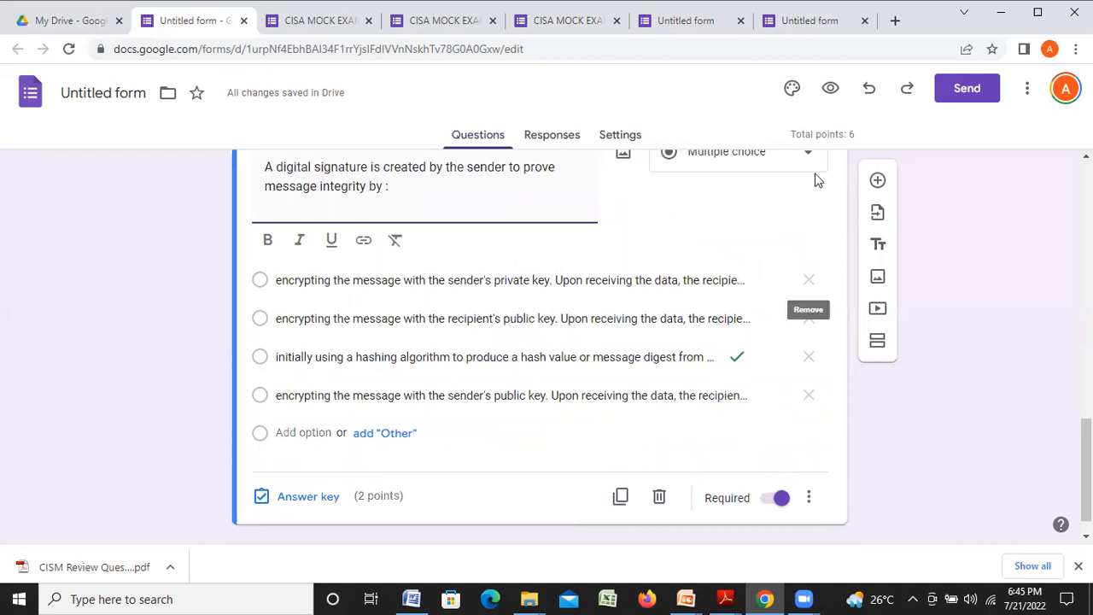
Add a question titled "Digital signature addresses which of the following concerns about electronic message?", copied from question 4 in the Word document.
click(877, 183)
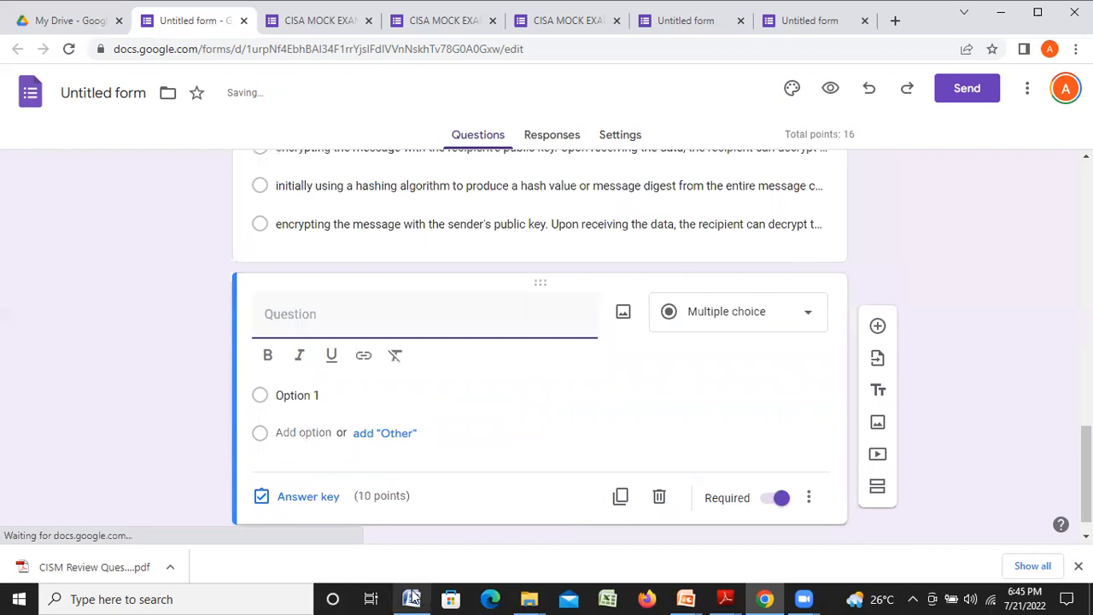
click(412, 598)
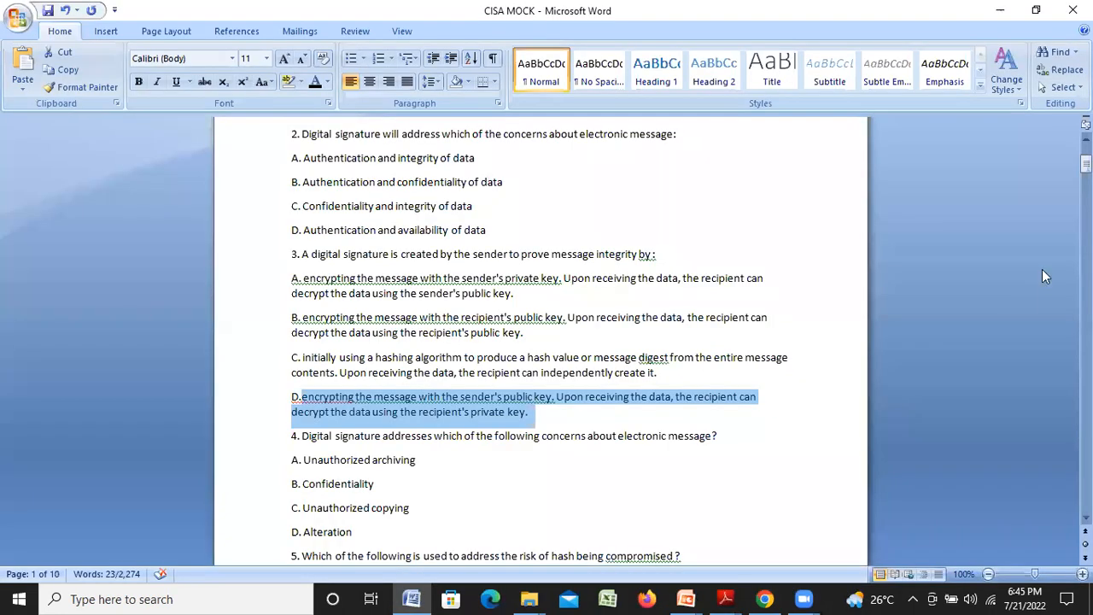
scroll(434, 410, down, 3)
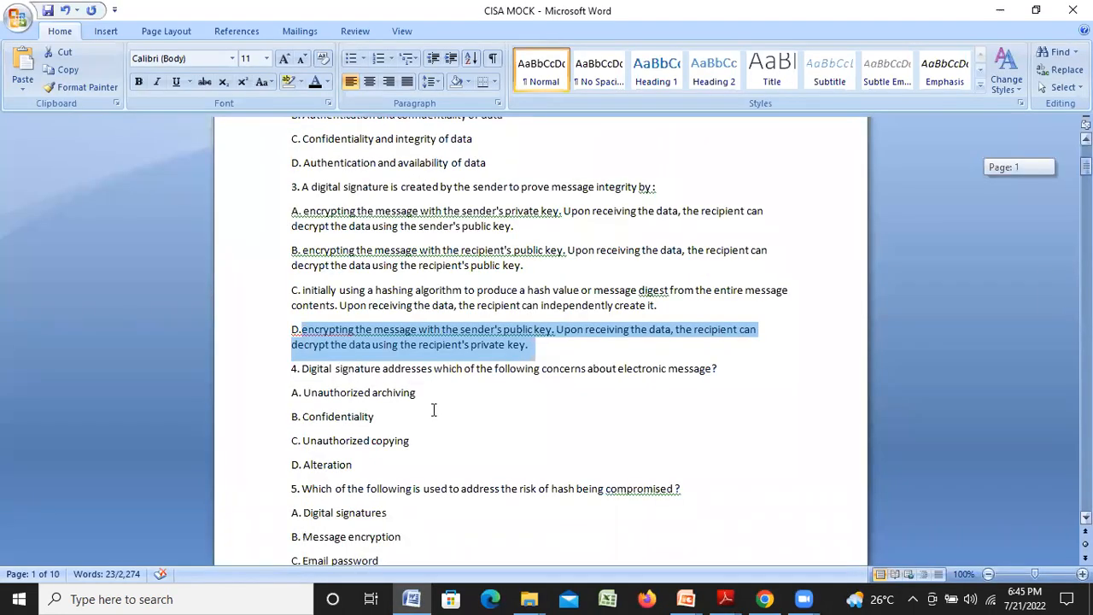
mouse_move(301, 337)
mouse_down()
mouse_move(711, 342)
mouse_move(722, 332)
mouse_up()
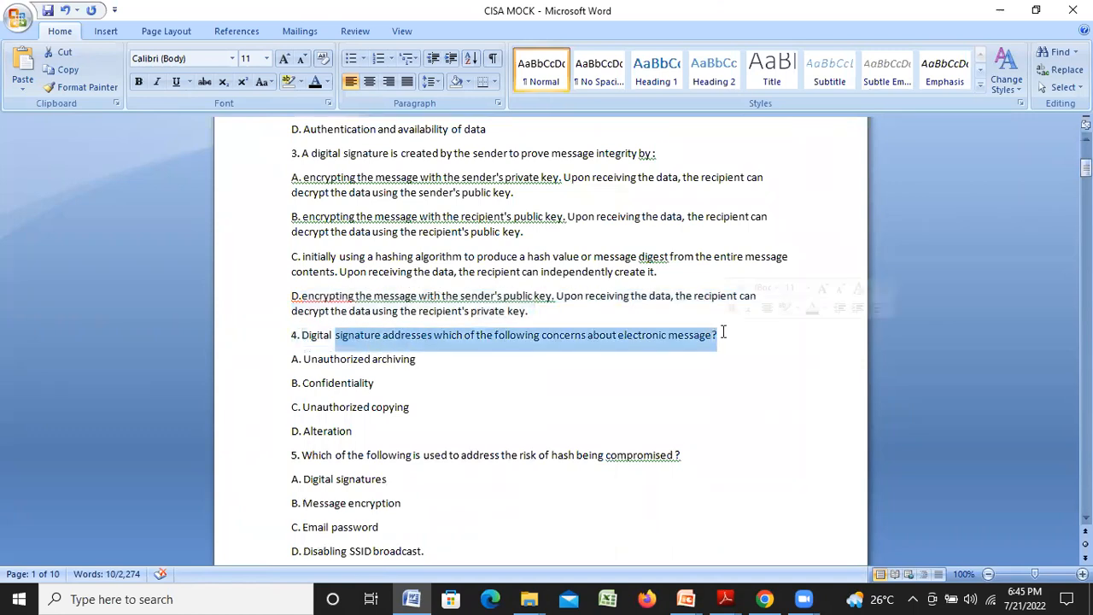
click(550, 364)
click(341, 357)
click(303, 337)
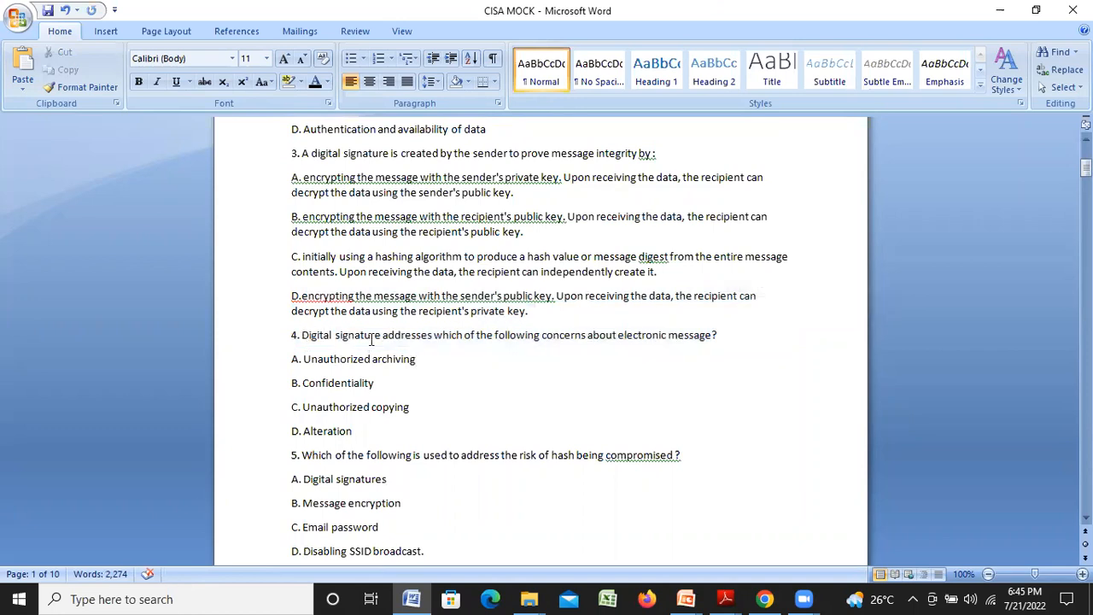
shift+click(540, 341)
mouse_move(336, 336)
mouse_down()
mouse_move(725, 338)
mouse_move(543, 341)
mouse_up()
drag(348, 327, 311, 335)
key(ctrl+c)
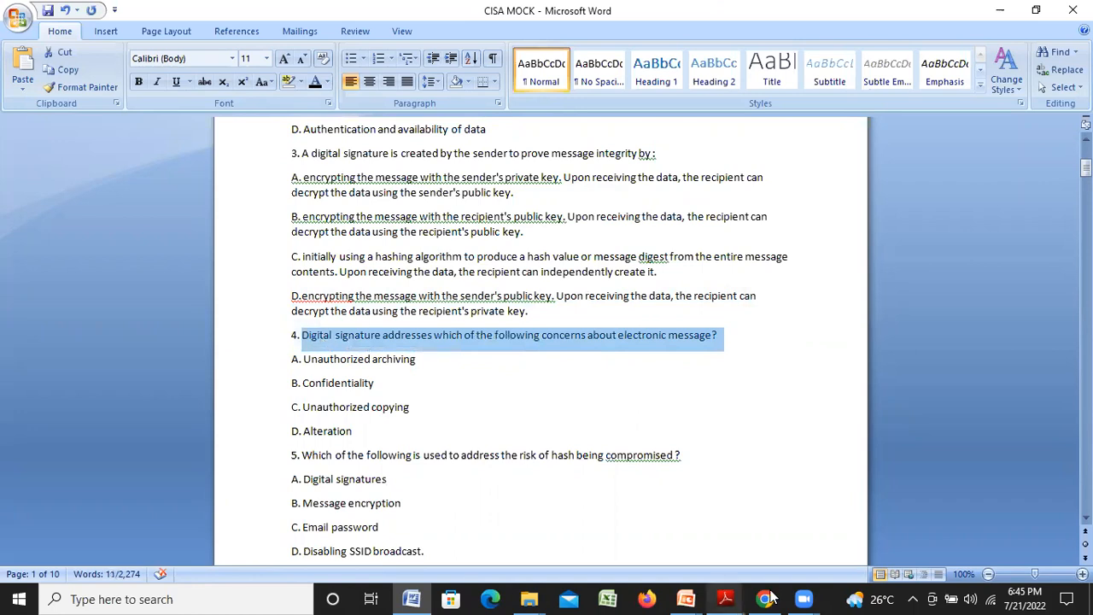
click(726, 600)
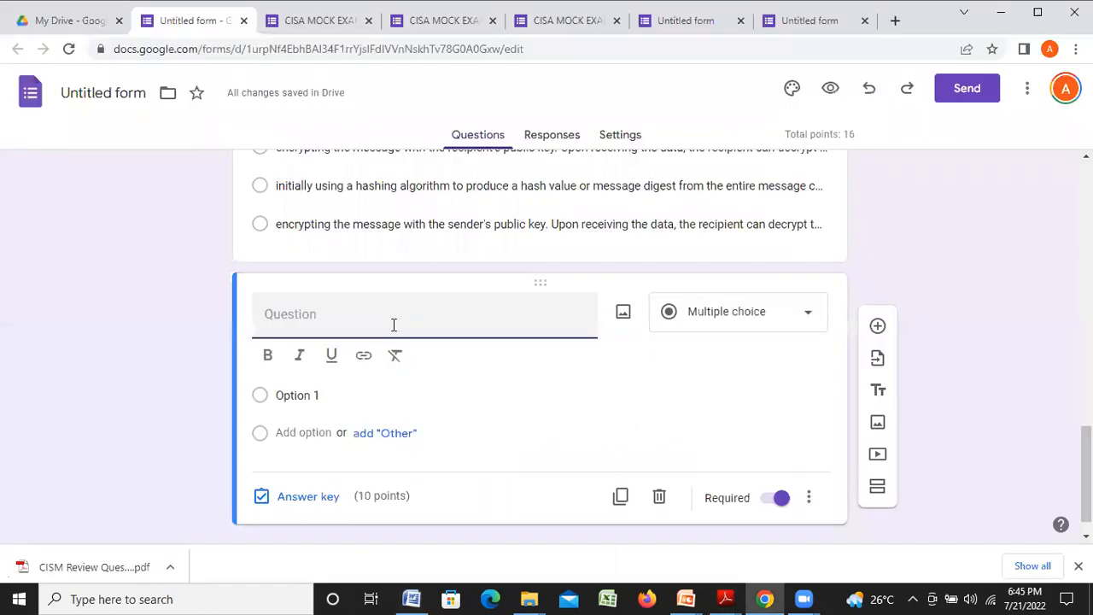
key(ctrl+v)
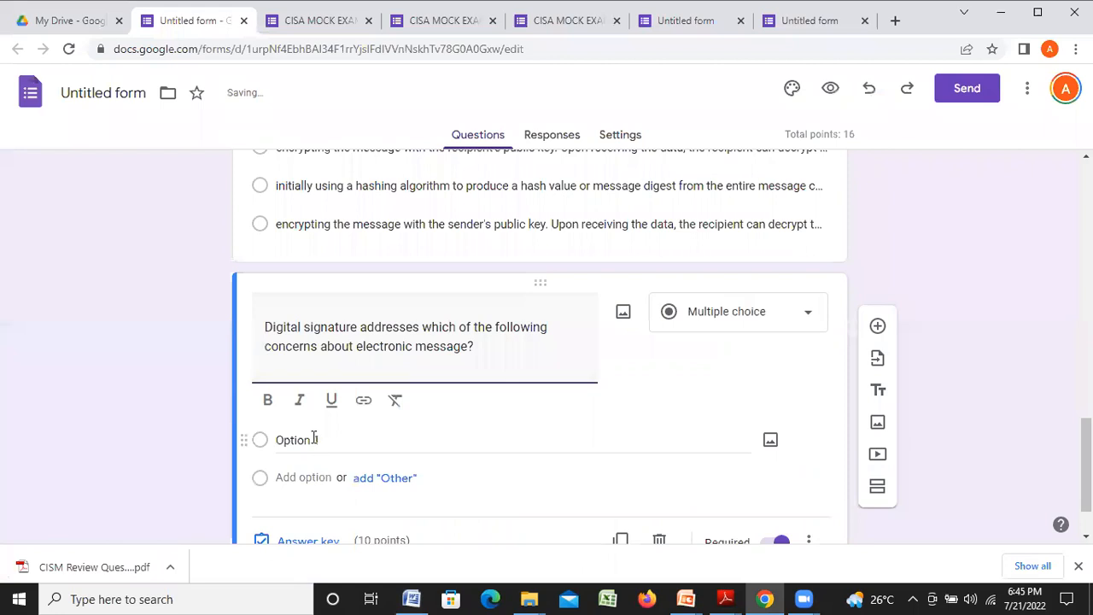
Copy answer A of Word question 4, "Unauthorized archiving", into the first answer option of the electronic message question.
click(410, 599)
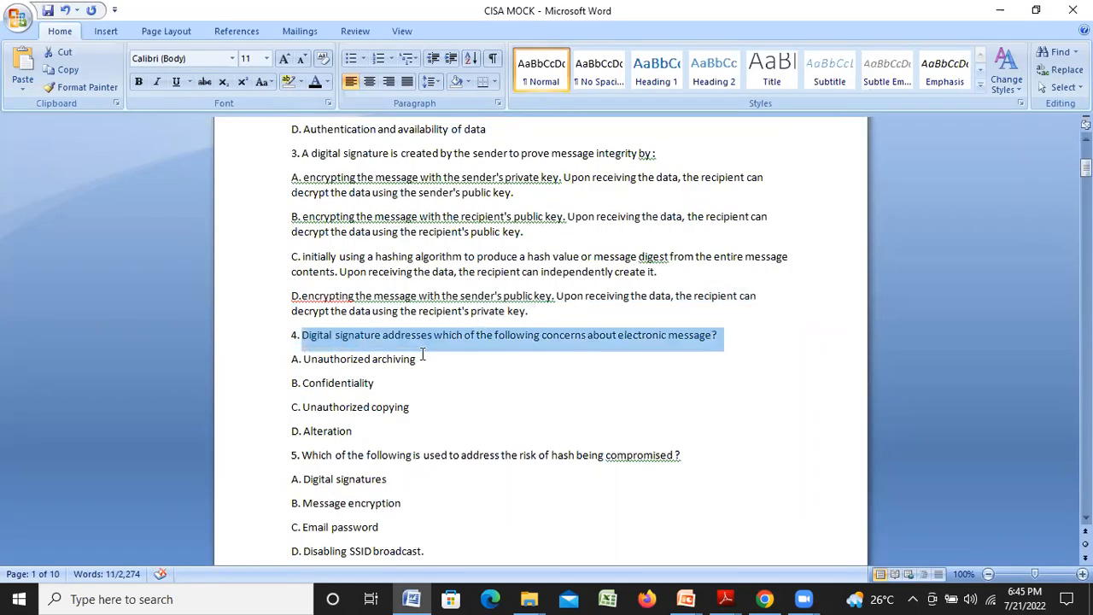
click(422, 358)
shift+click(314, 365)
key(ctrl+c)
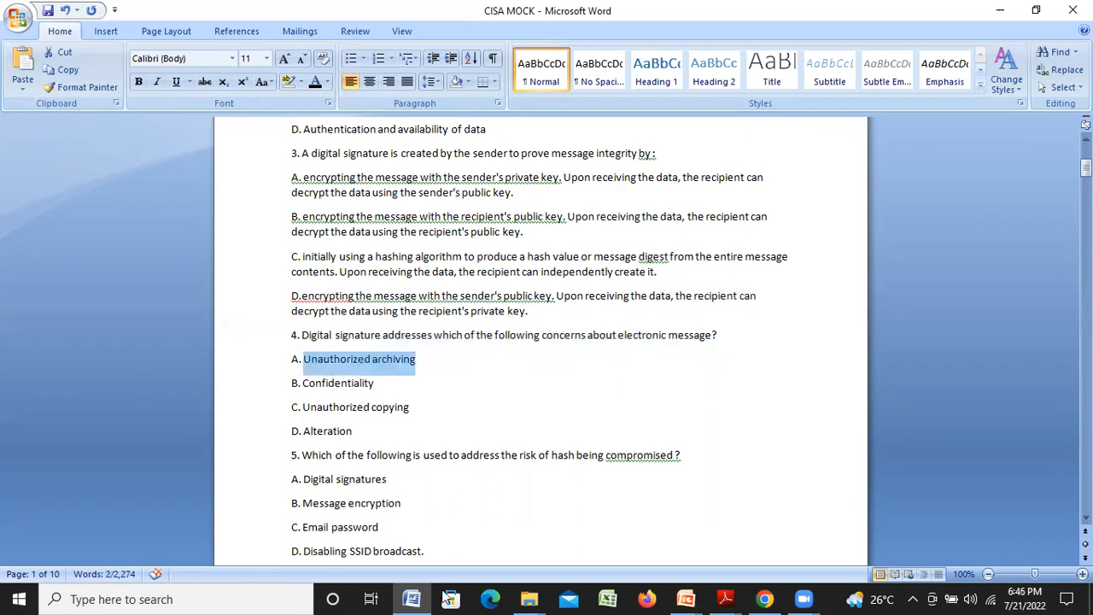
click(766, 597)
click(314, 410)
key(ctrl+v)
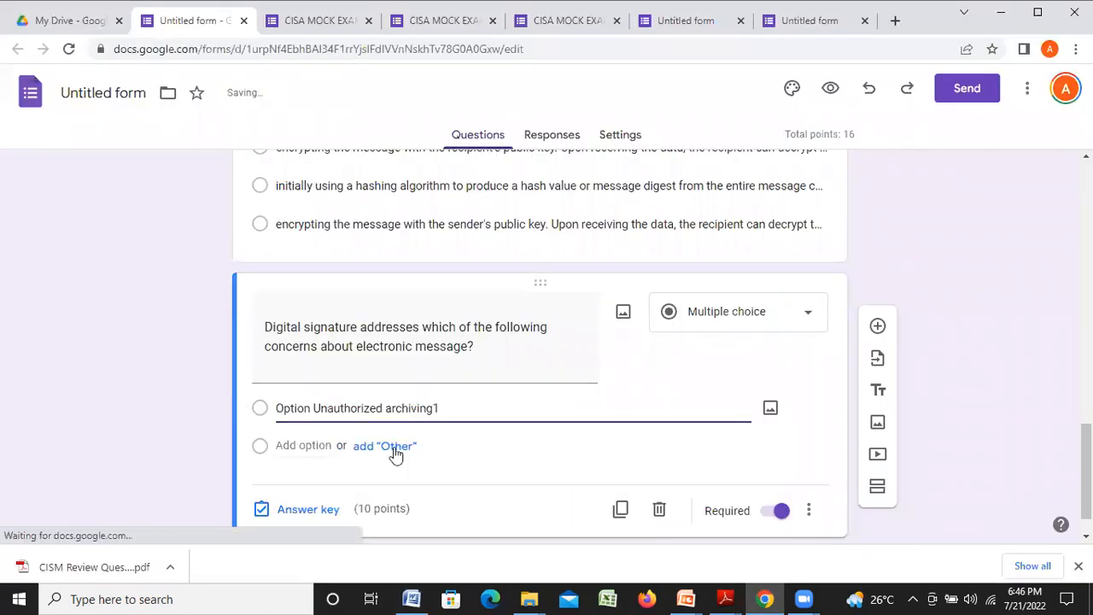
Add an "Other" option and a second answer option reading "Confidentiality", copied from answer B of Word question 4.
click(391, 446)
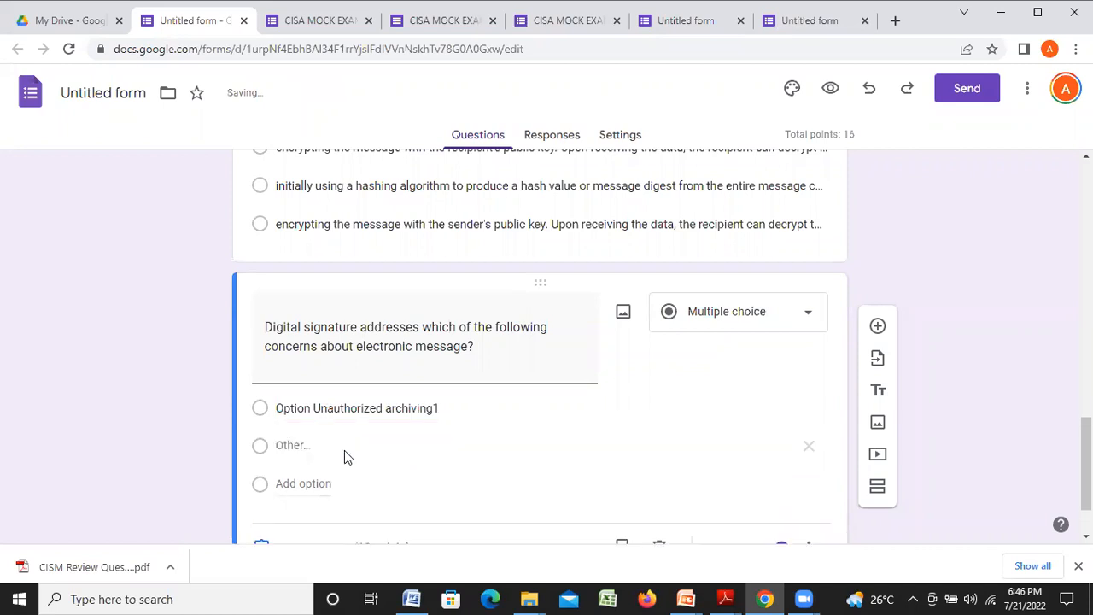
click(407, 484)
click(410, 598)
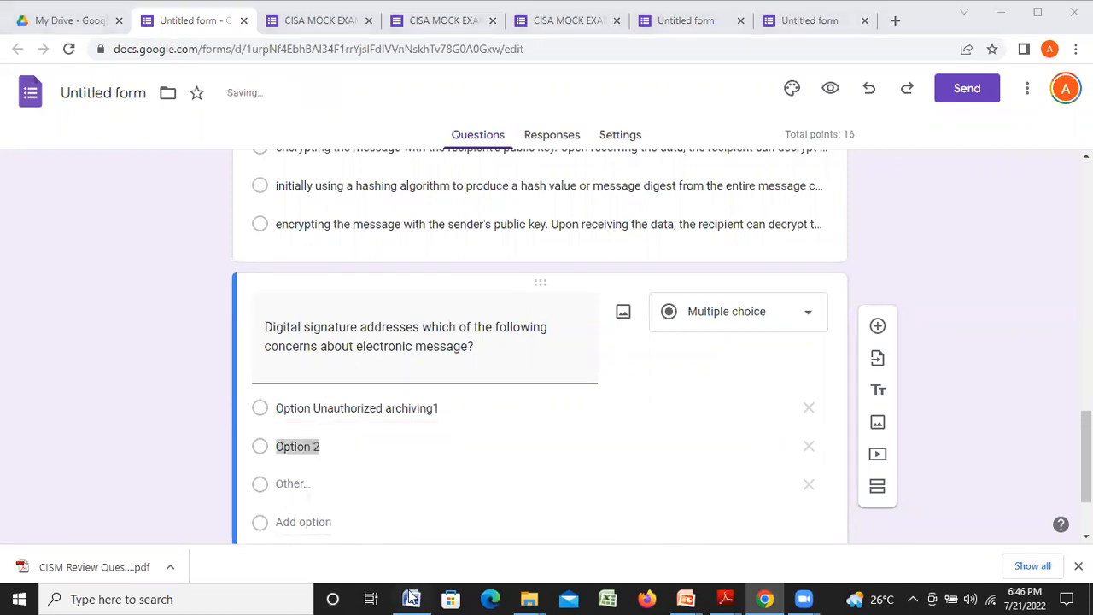
drag(380, 384, 307, 385)
key(ctrl+c)
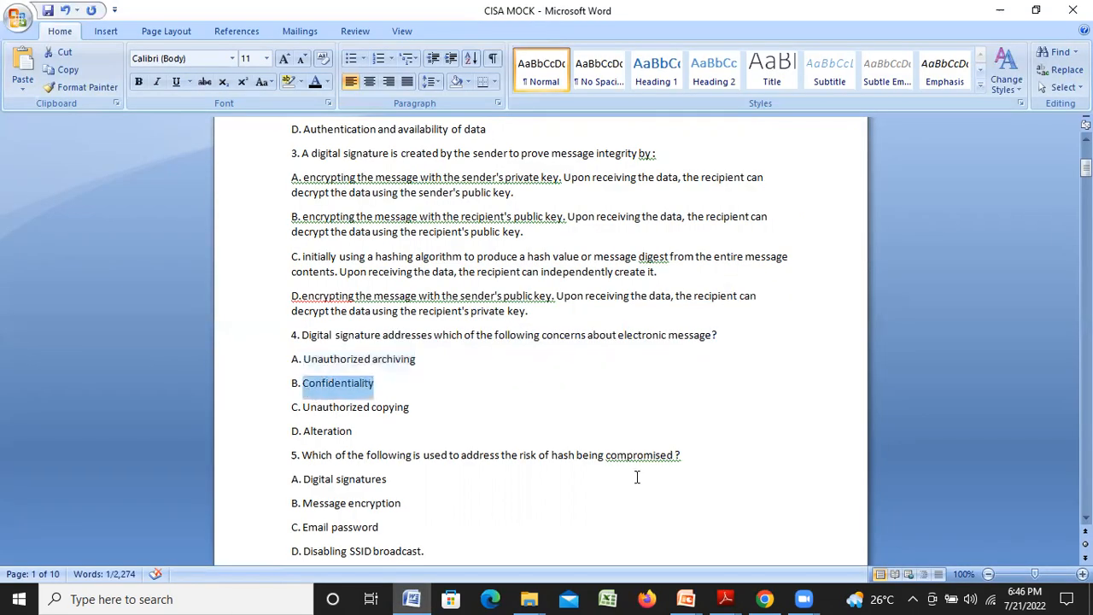
click(764, 598)
click(316, 446)
key(ctrl+v)
Add a third answer option reading "Unauthorized copying", copied from answer C of Word question 4.
key(Return)
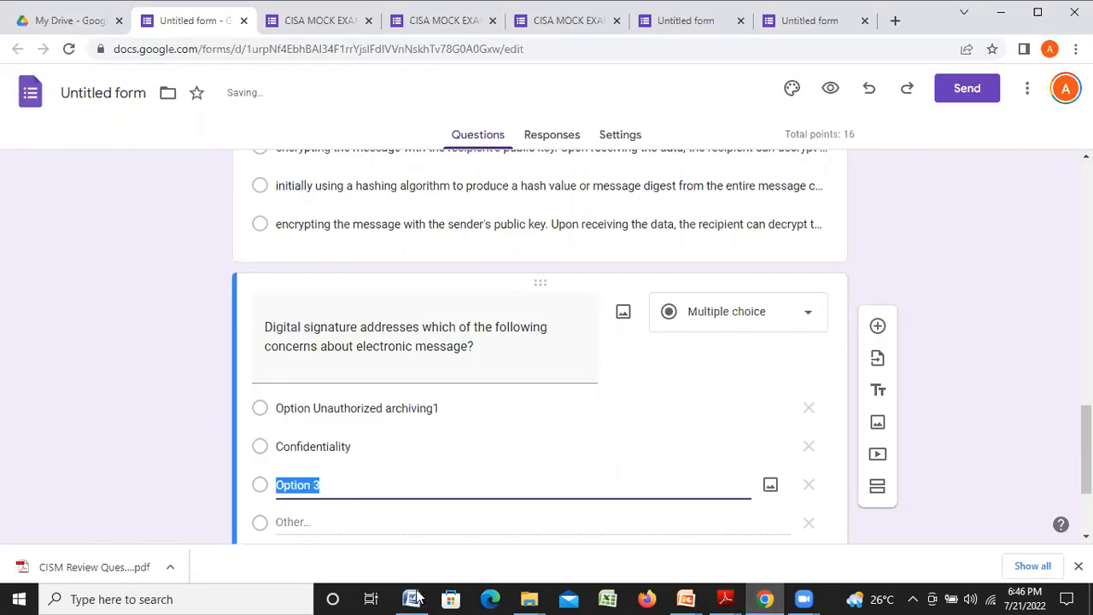
key(alt+Tab)
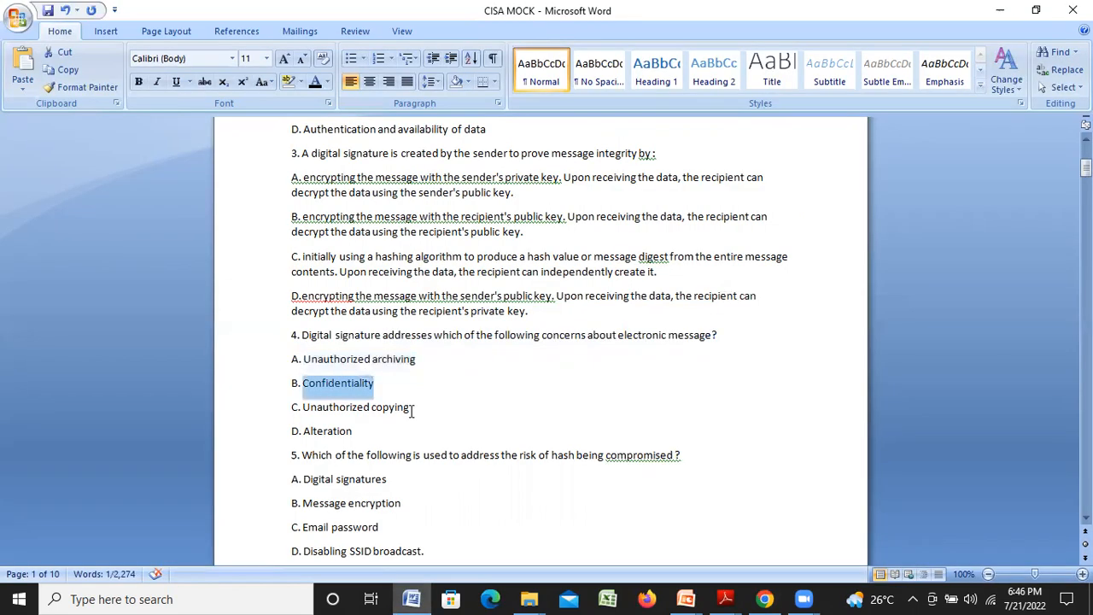
drag(412, 408, 340, 415)
key(ctrl+c)
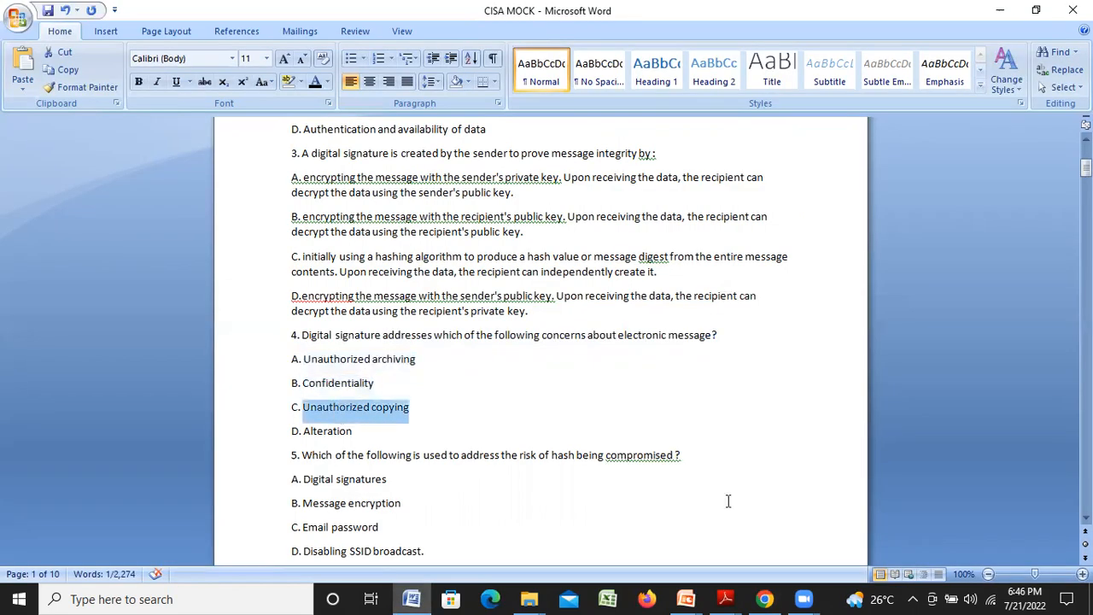
click(764, 598)
click(325, 483)
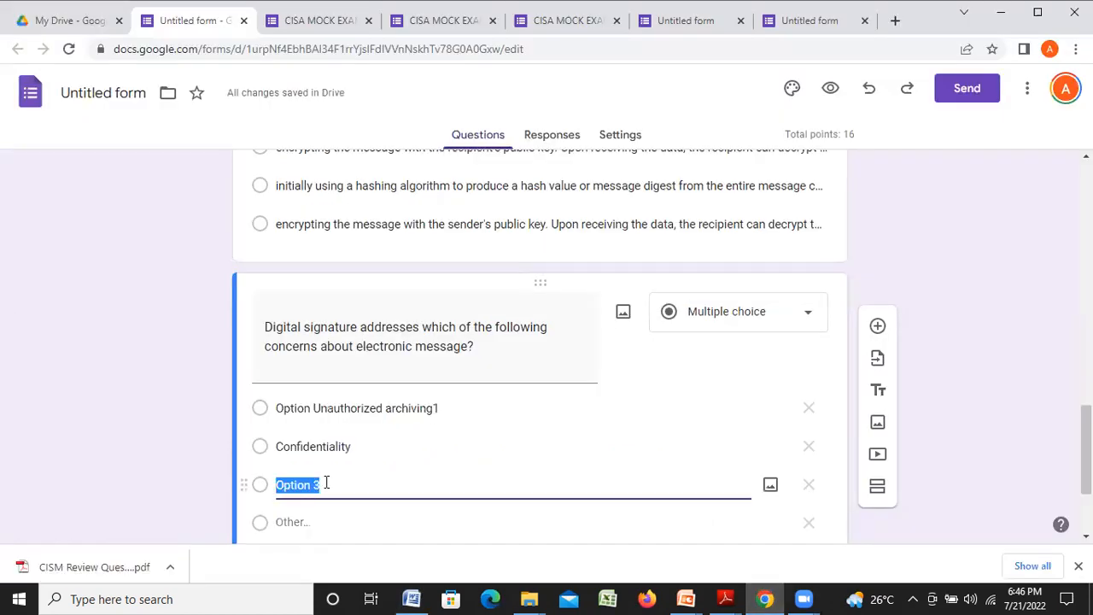
key(ctrl+v)
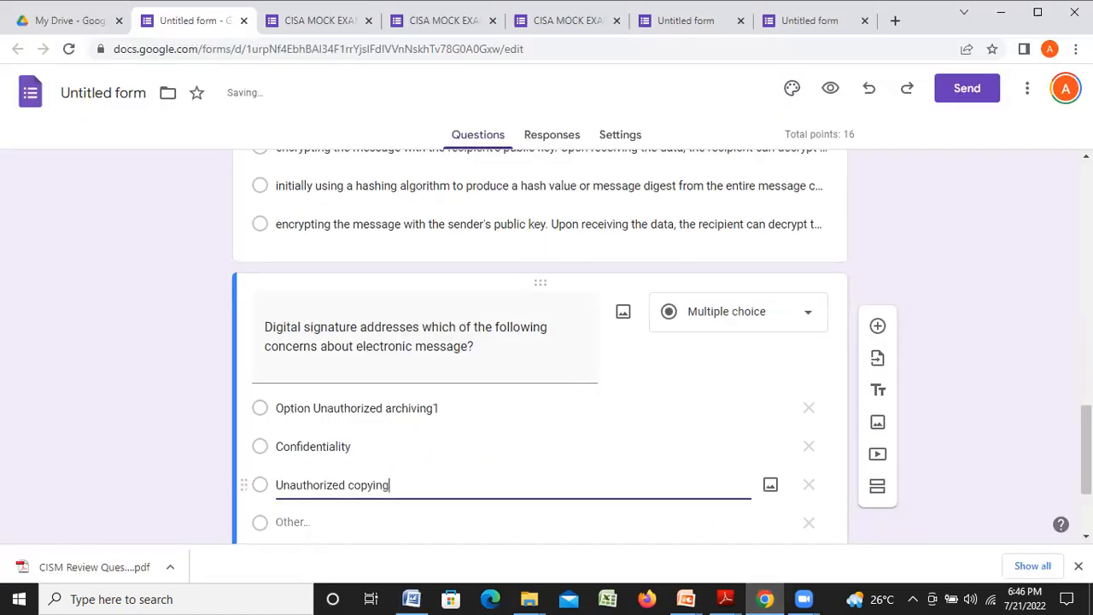
Add a fourth answer option reading "Alteration", copied from answer D of Word question 4.
scroll(274, 482, down, 1)
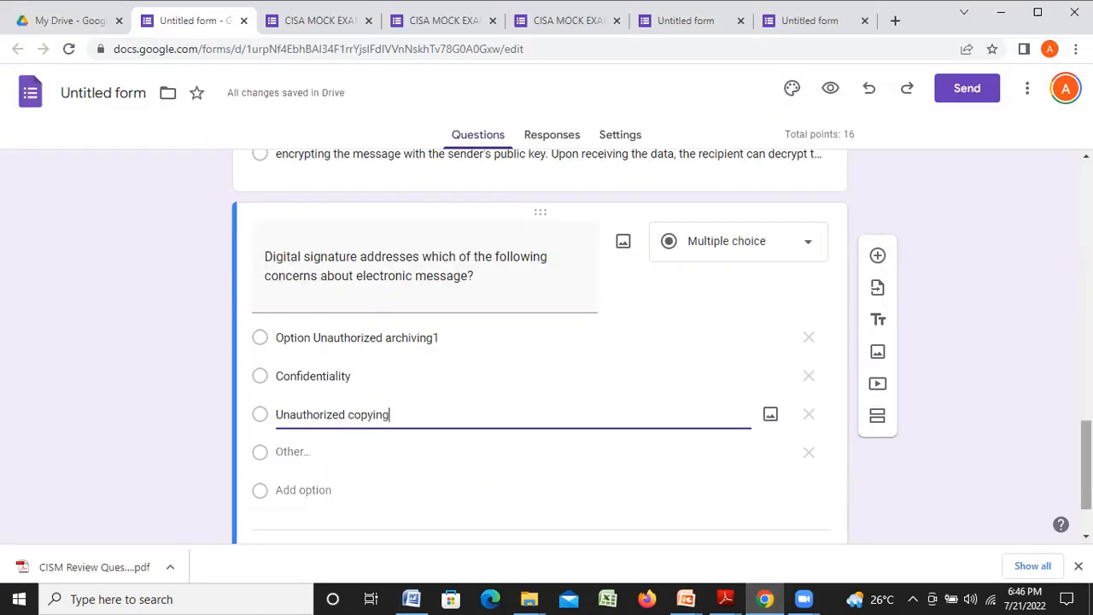
click(285, 489)
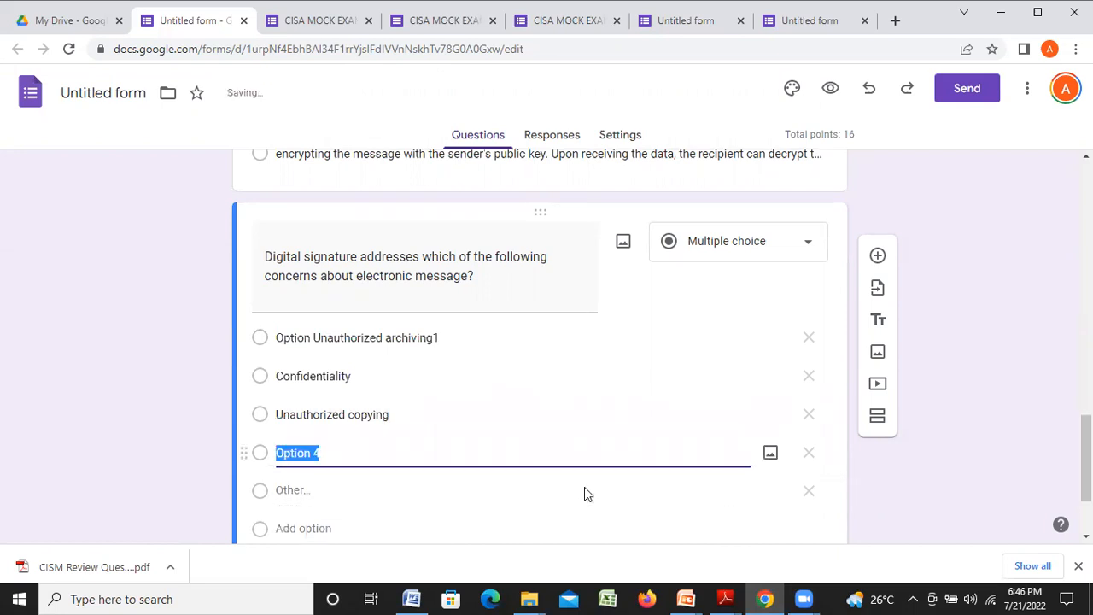
key(alt+Tab)
drag(326, 431, 303, 434)
key(ctrl+c)
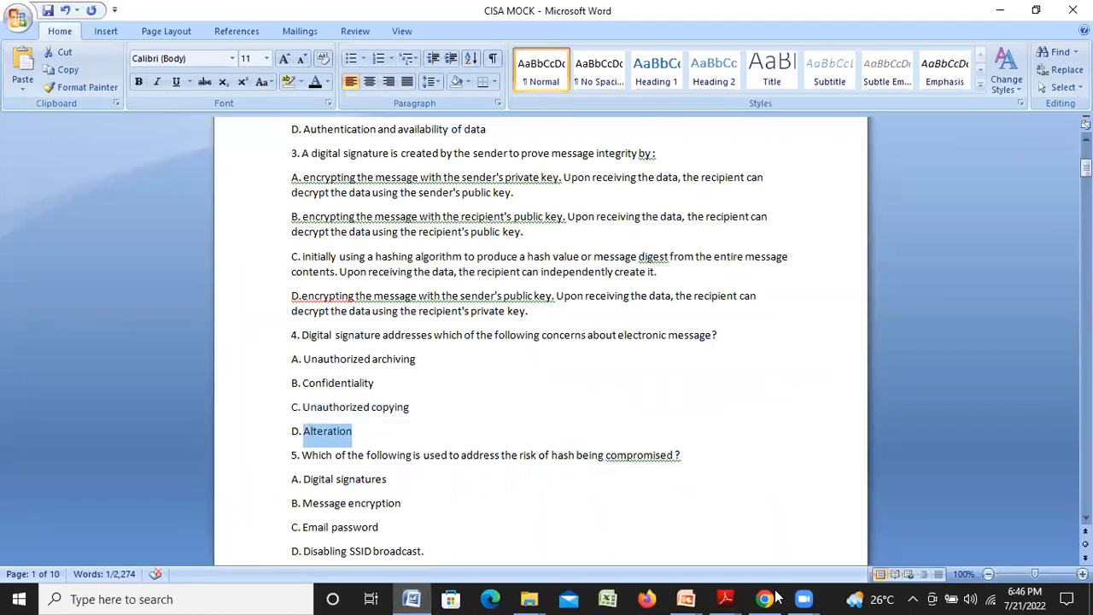
key(alt+Tab)
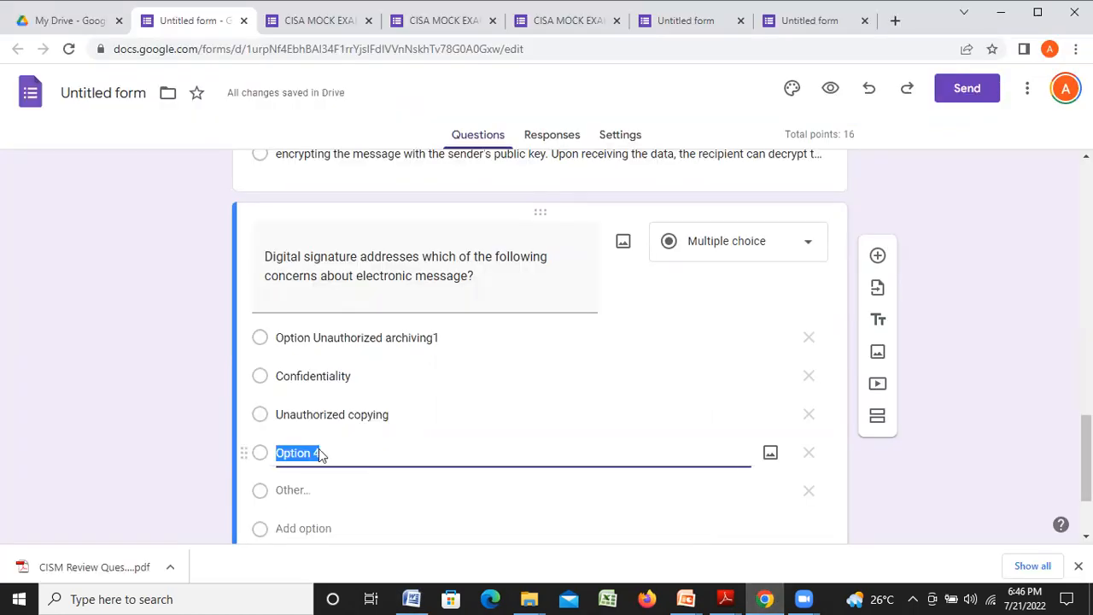
key(ctrl+v)
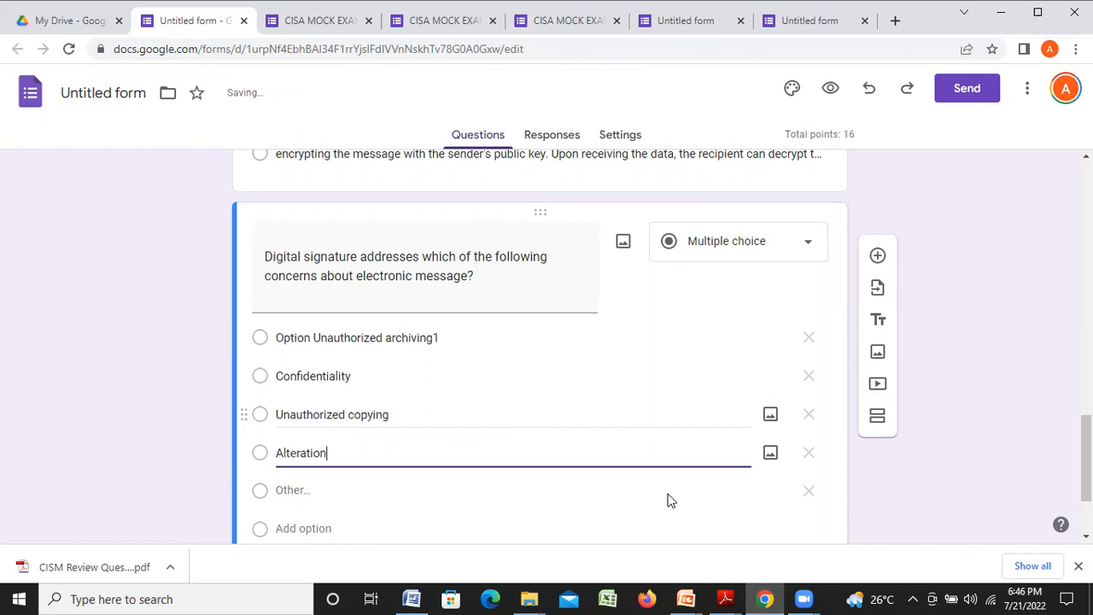
Remove the "Other" option and delete the trailing 1 from the "Unauthorized archiving" option.
click(808, 492)
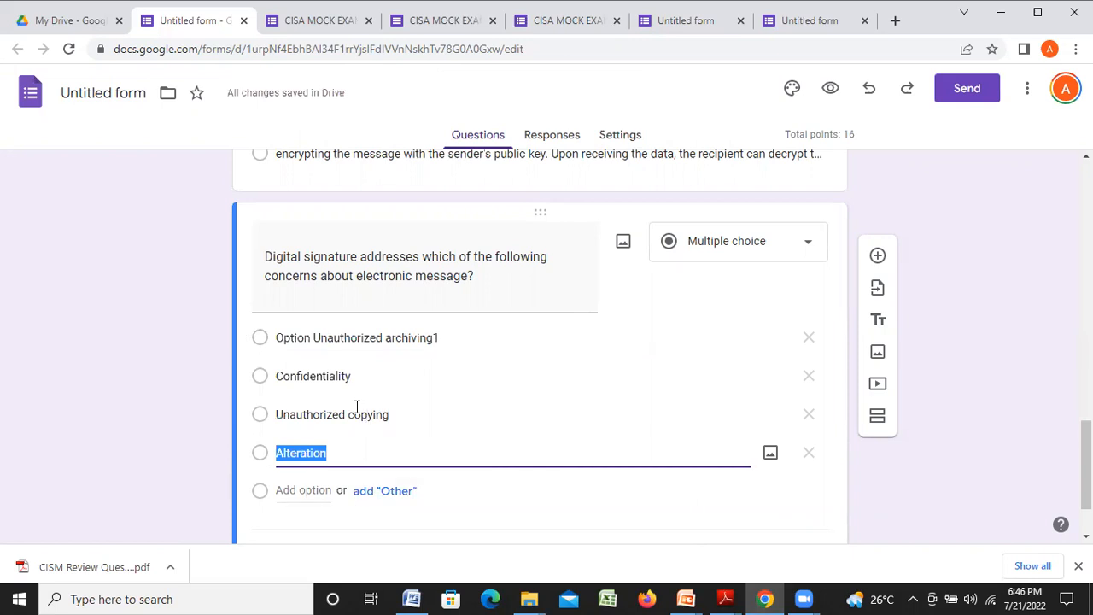
click(444, 336)
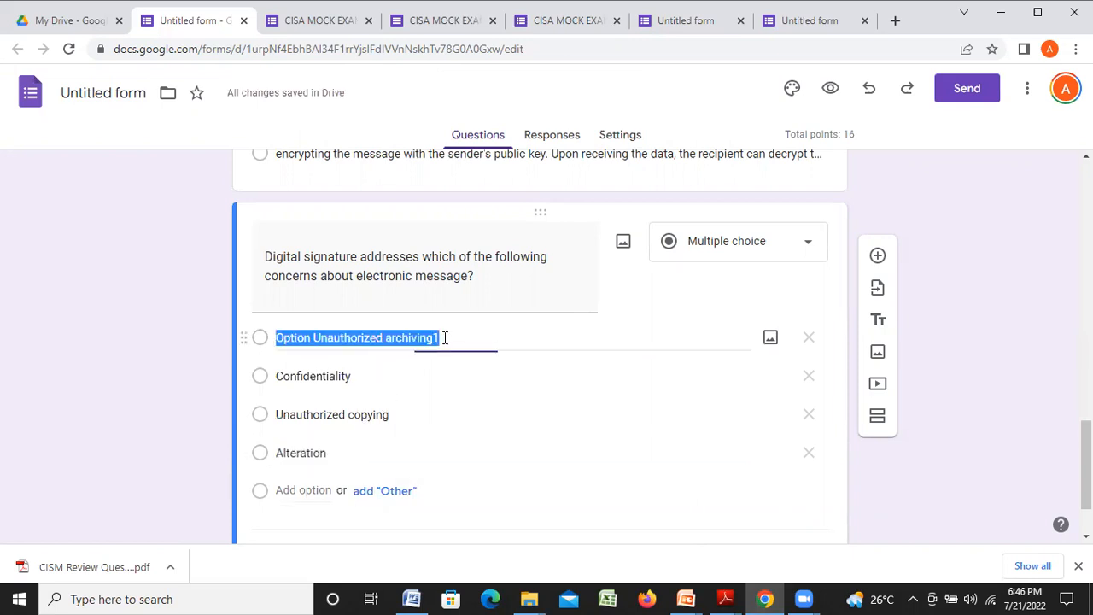
click(444, 337)
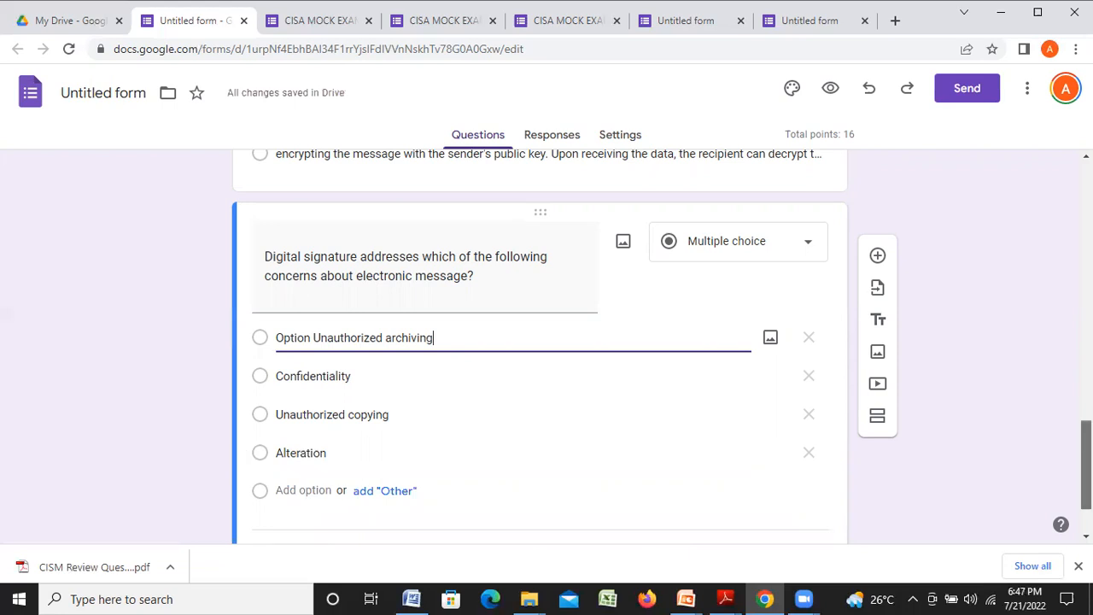
In the question's answer key, mark "Alteration" as correct and set the score to 2 points.
scroll(787, 442, down, 1)
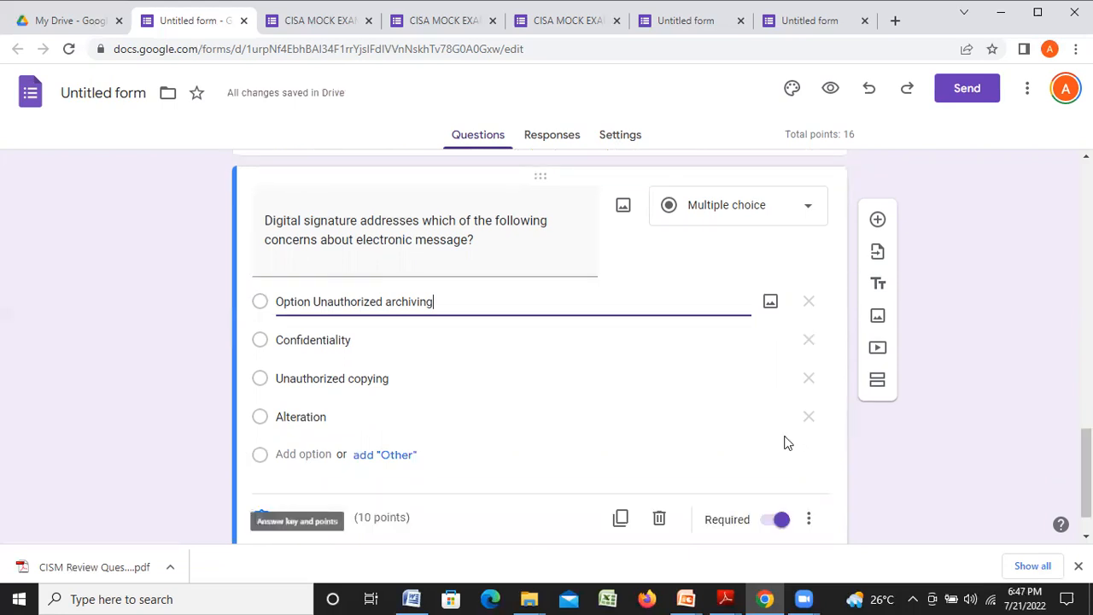
click(299, 518)
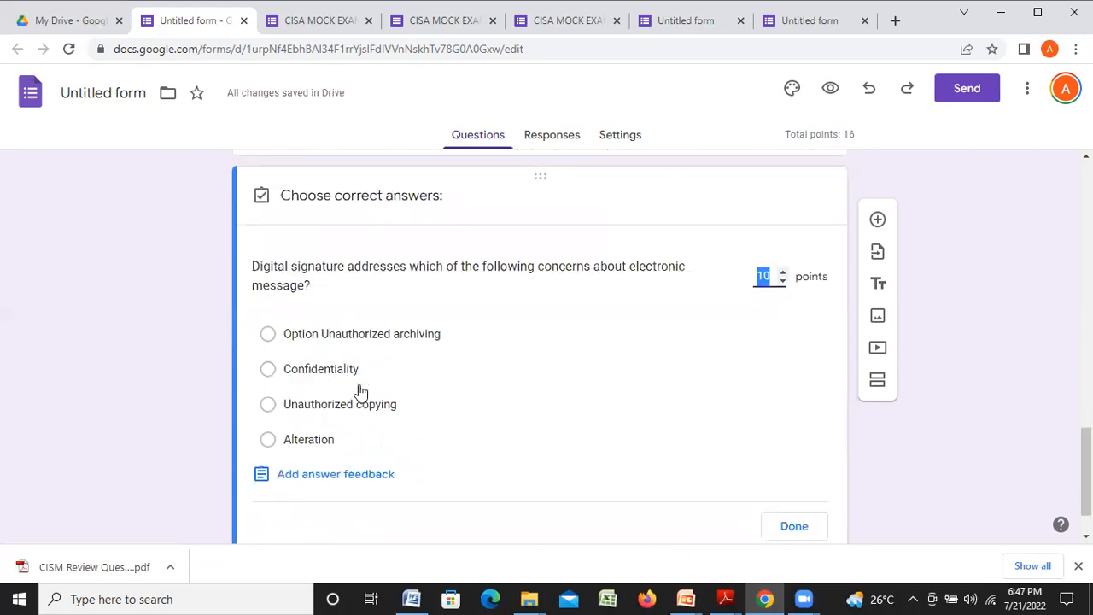
click(268, 440)
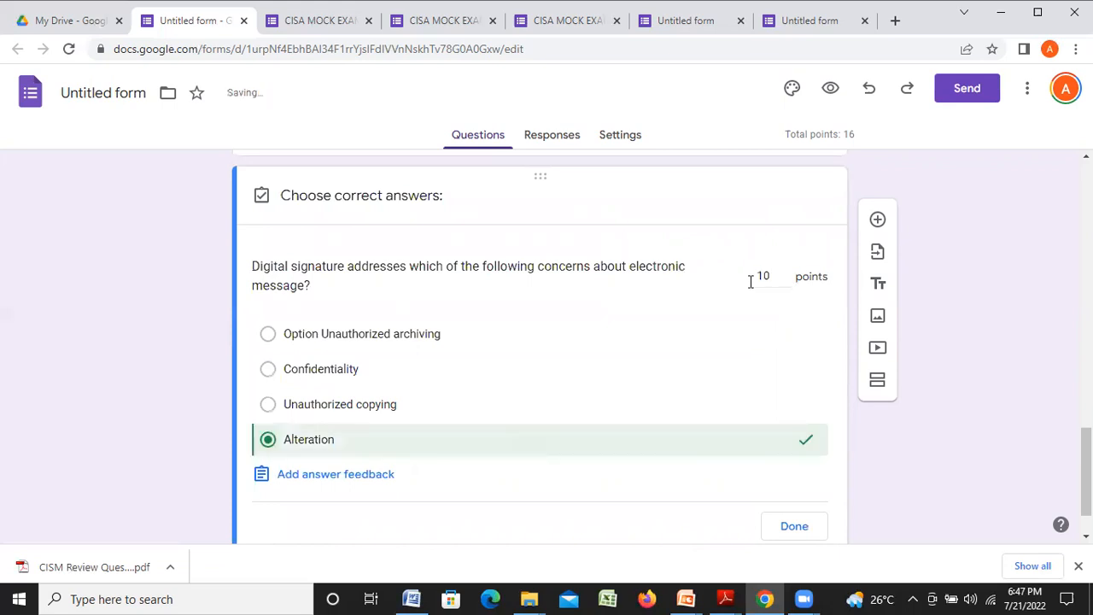
double_click(783, 275)
click(783, 282)
click(783, 281)
click(782, 282)
click(783, 281)
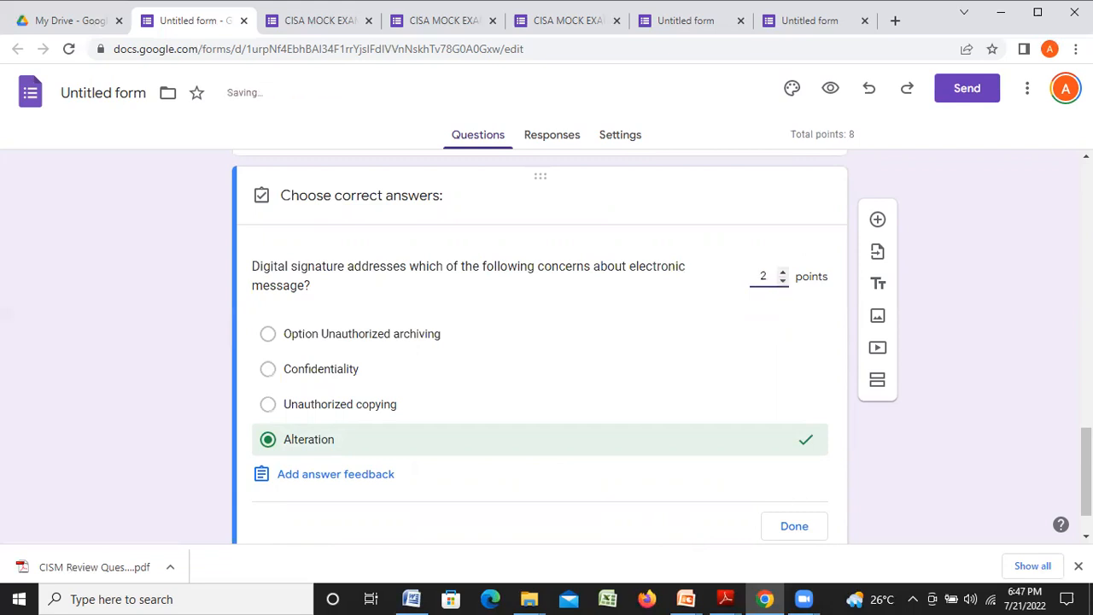
scroll(801, 477, down, 2)
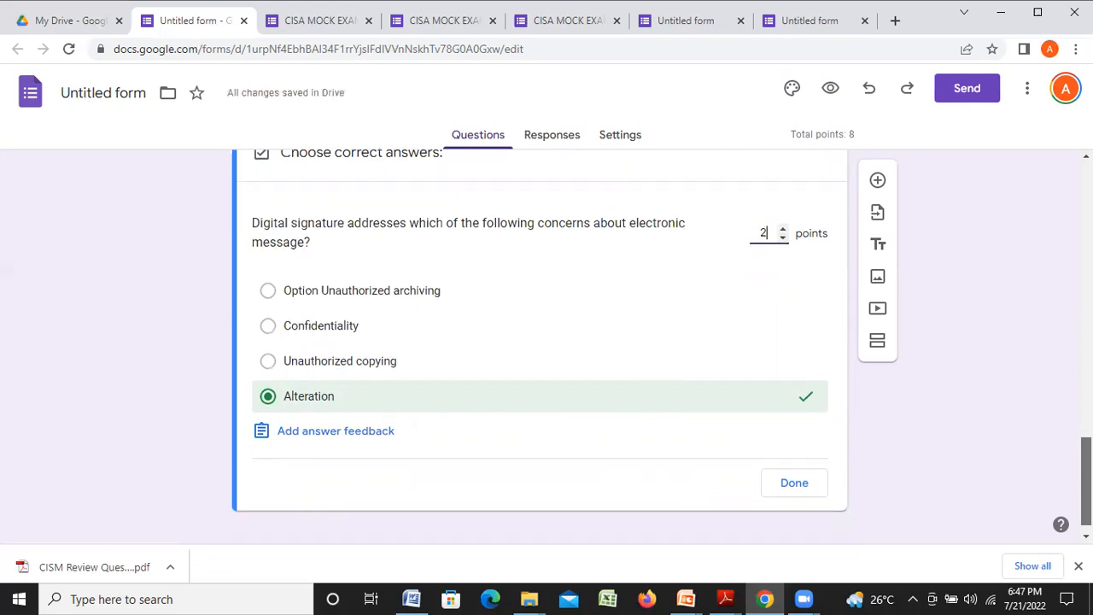
click(794, 466)
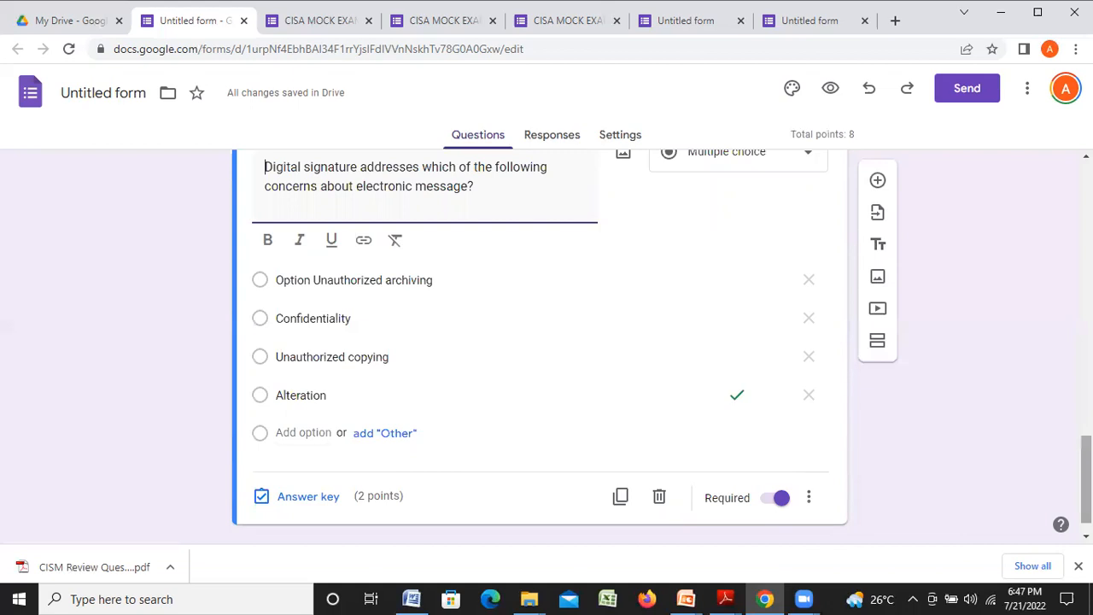
Review the finished electronic message question and the list of available question types, keeping multiple choice.
scroll(539, 341, up, 1)
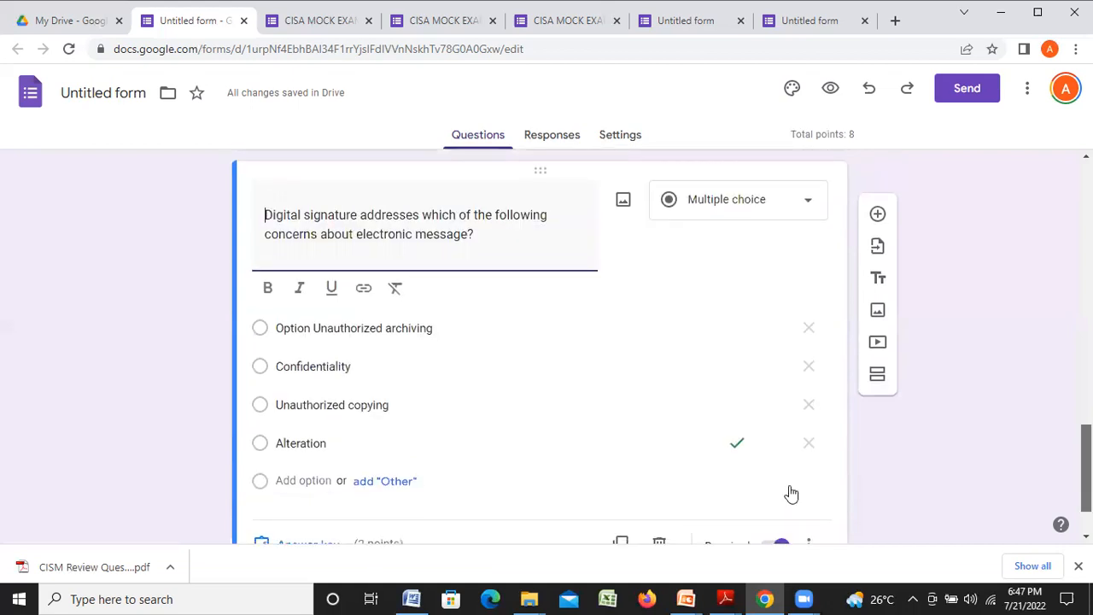
scroll(840, 476, down, 1)
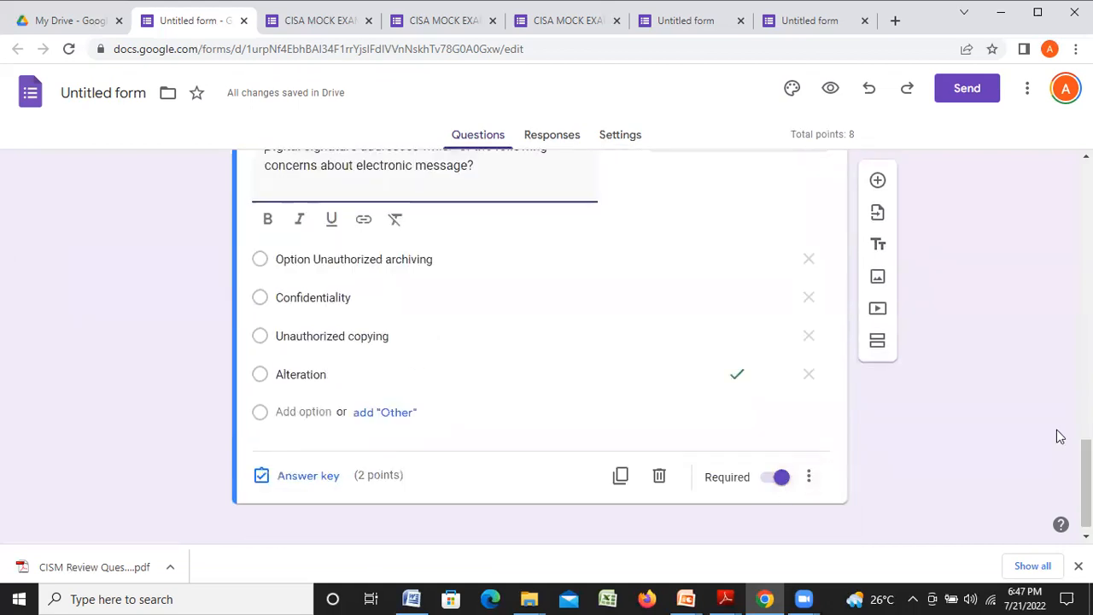
scroll(539, 342, up, 1)
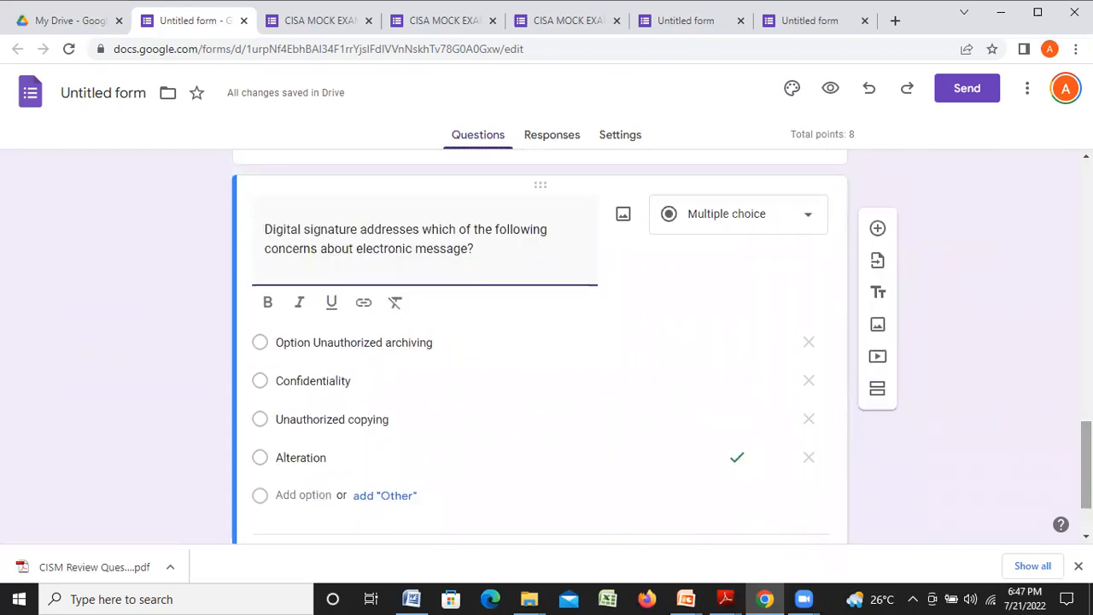
click(810, 221)
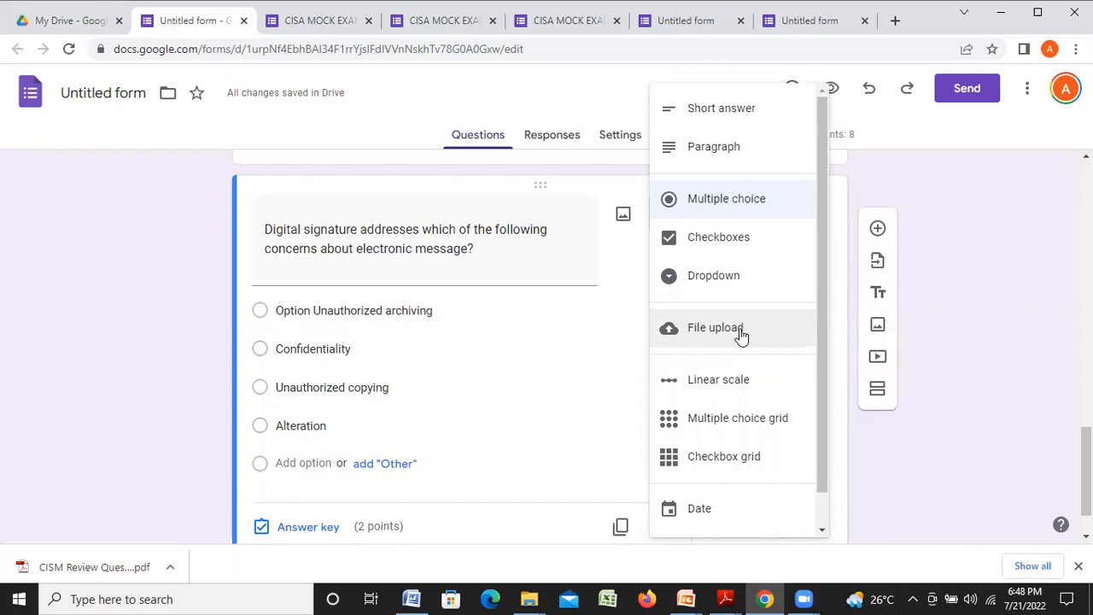
click(582, 344)
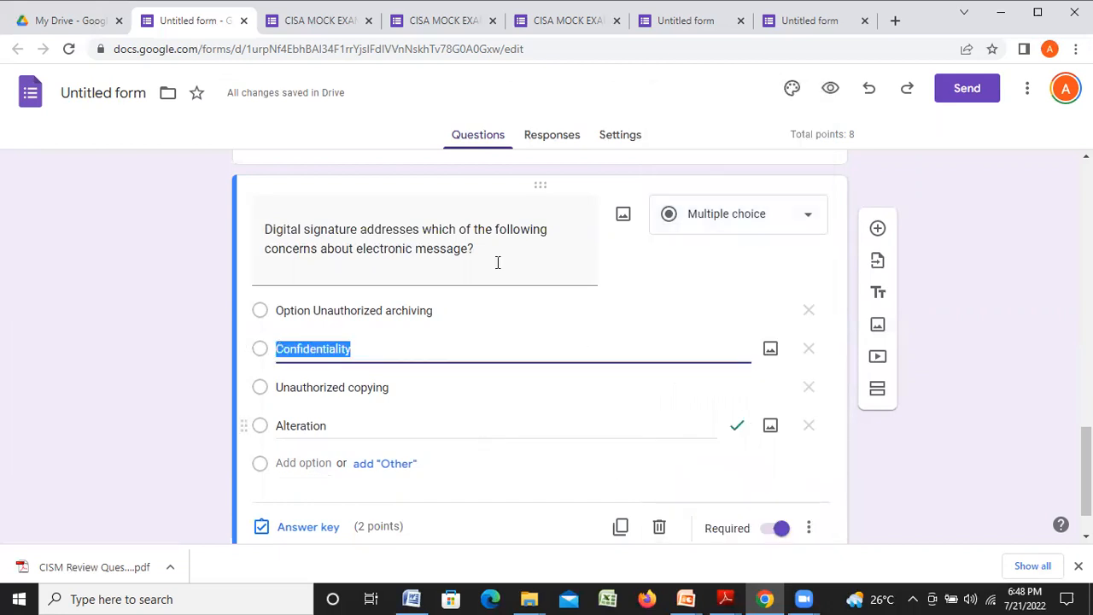
Examine the form's responses overview and its quiz settings for releasing grades and what respondents can see.
click(553, 136)
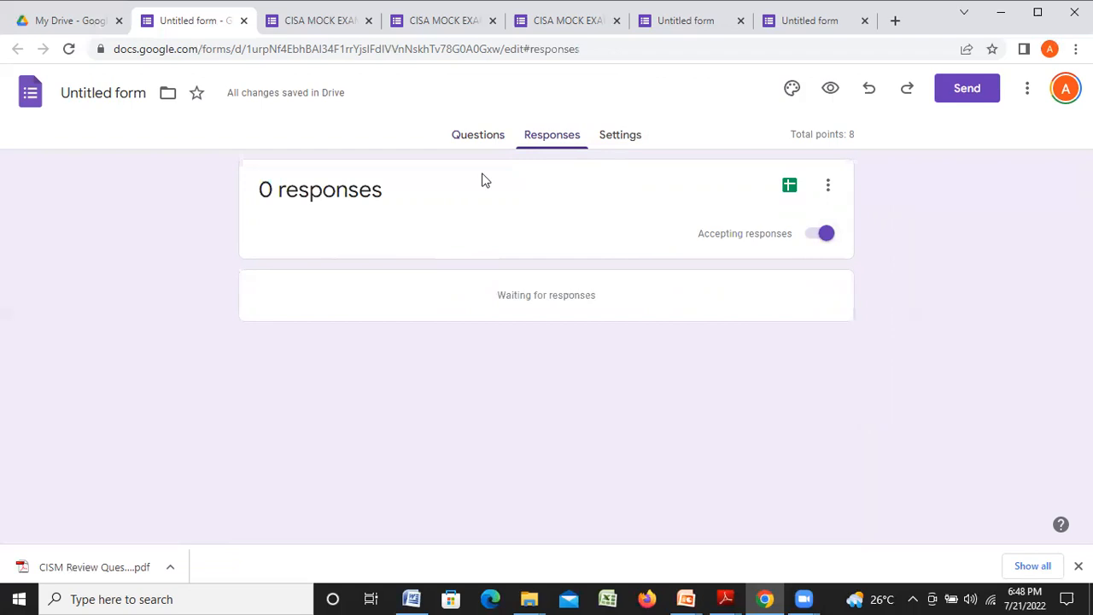
click(621, 142)
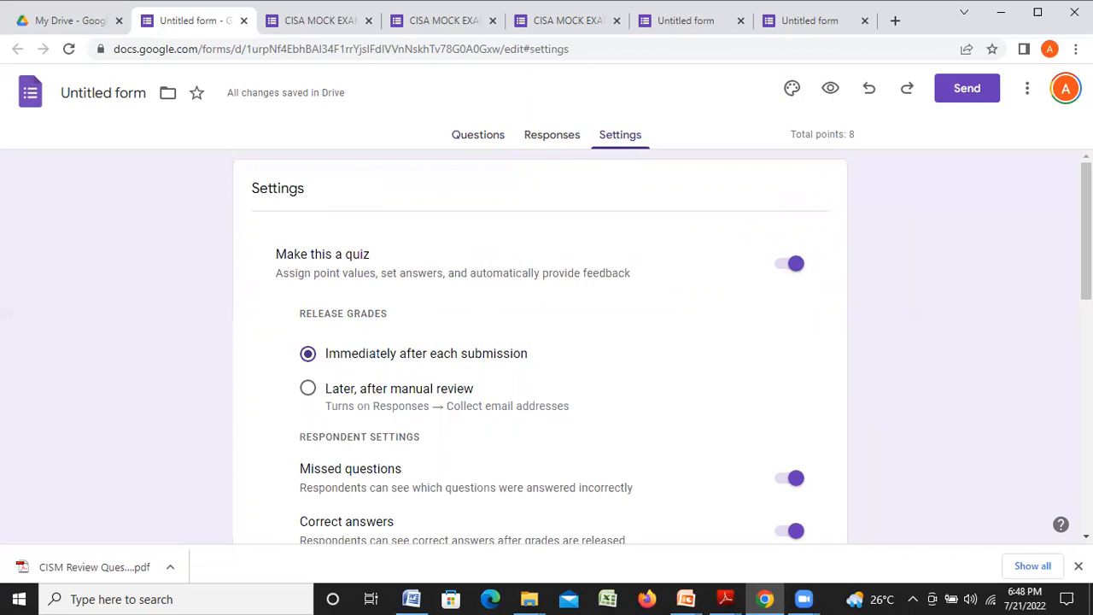
scroll(540, 341, down, 1)
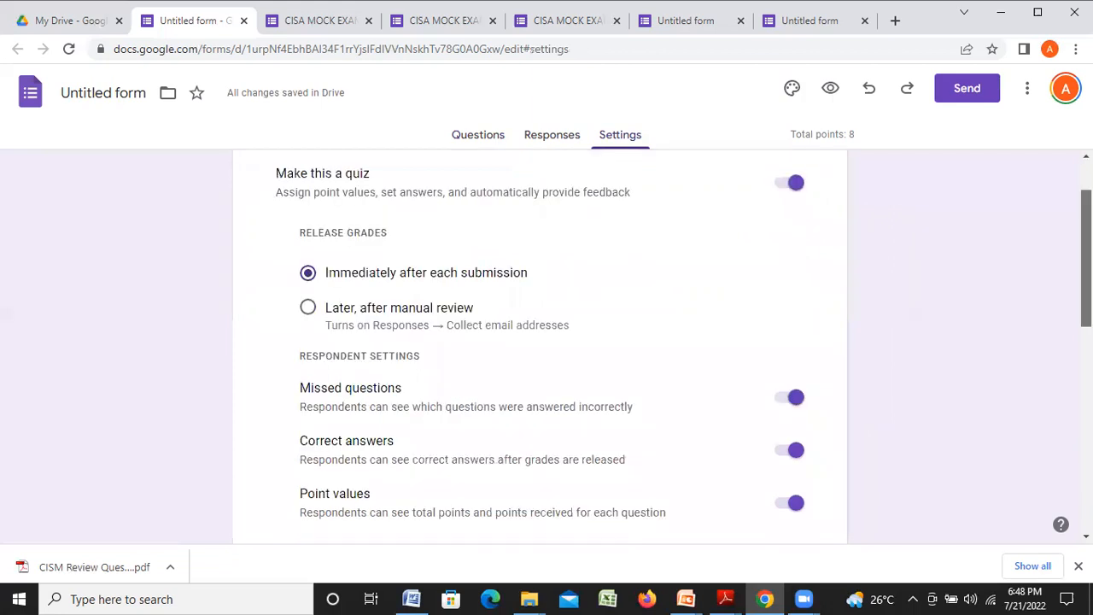
scroll(880, 207, down, 1)
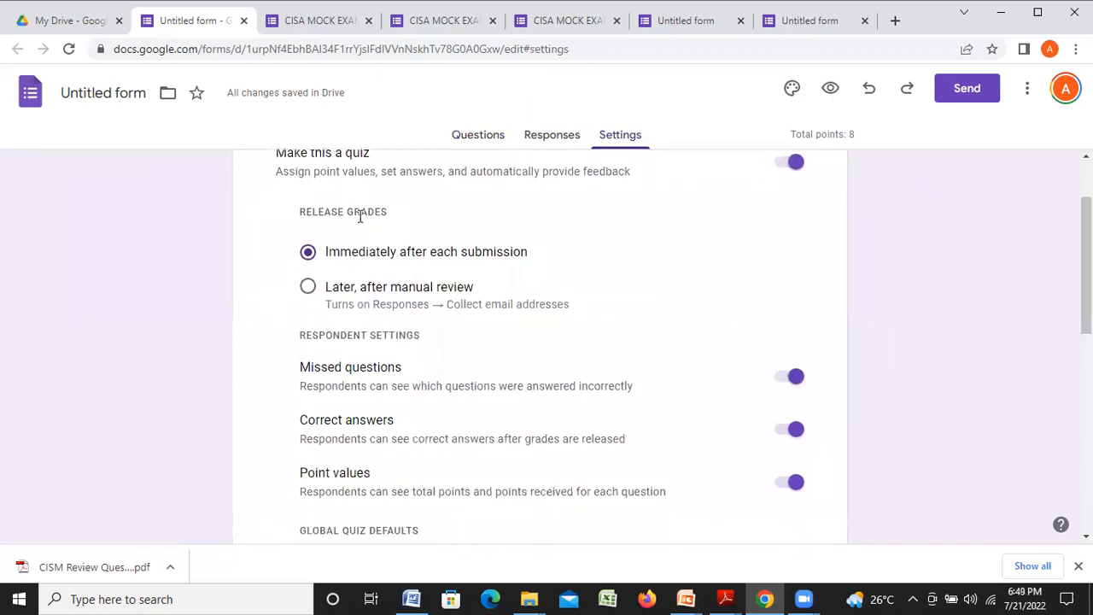
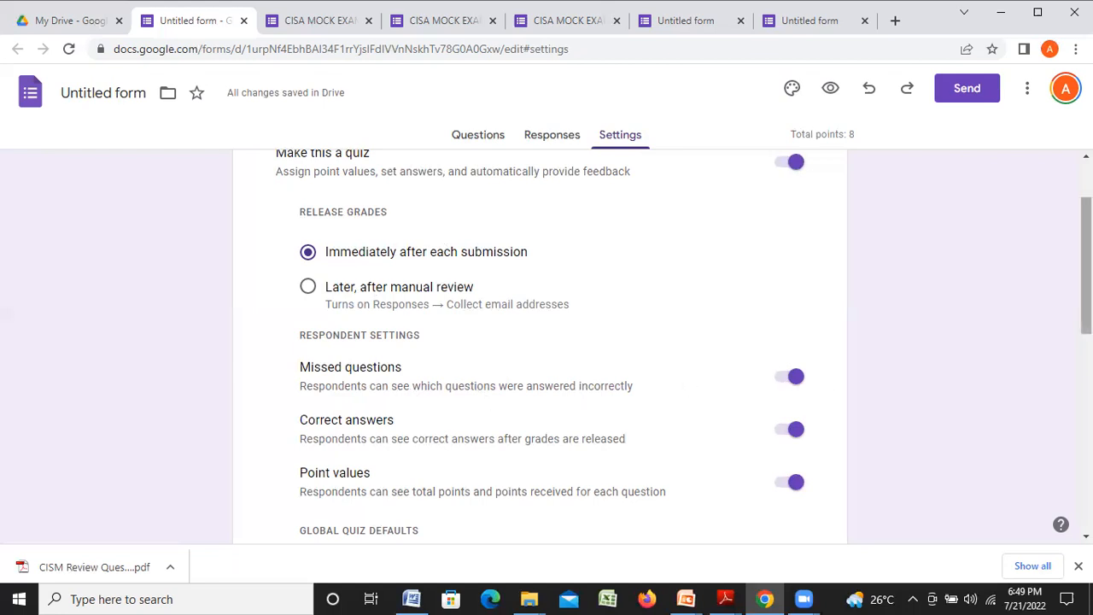
In the form's quiz settings, set the default question point value to 2 points.
scroll(683, 347, down, 1)
scroll(683, 347, down, 1)
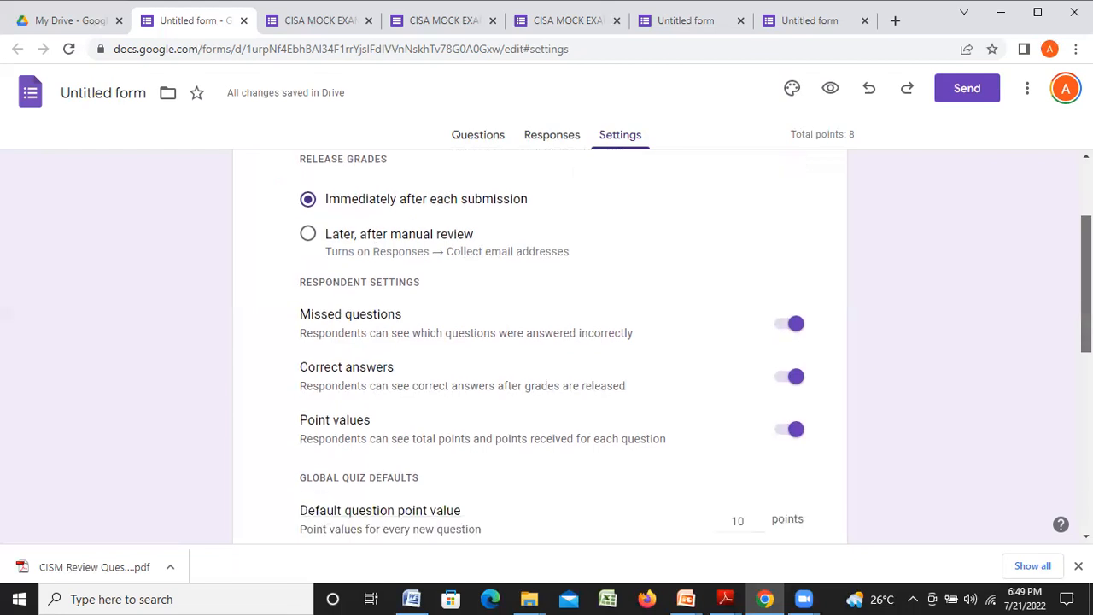
scroll(547, 346, down, 1)
scroll(617, 398, down, 1)
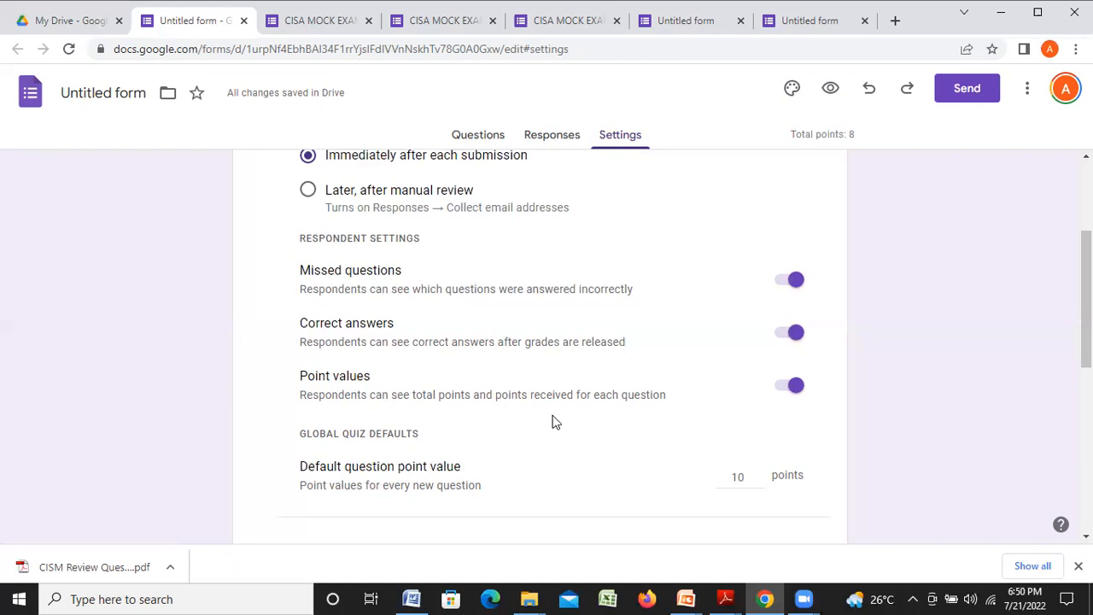
scroll(546, 342, down, 1)
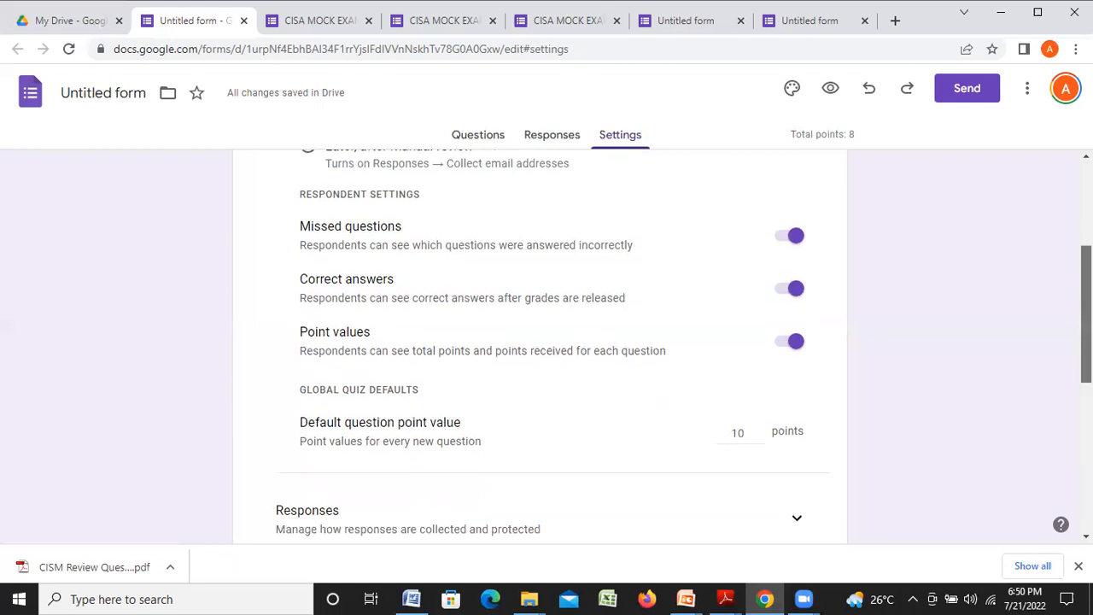
scroll(546, 342, down, 2)
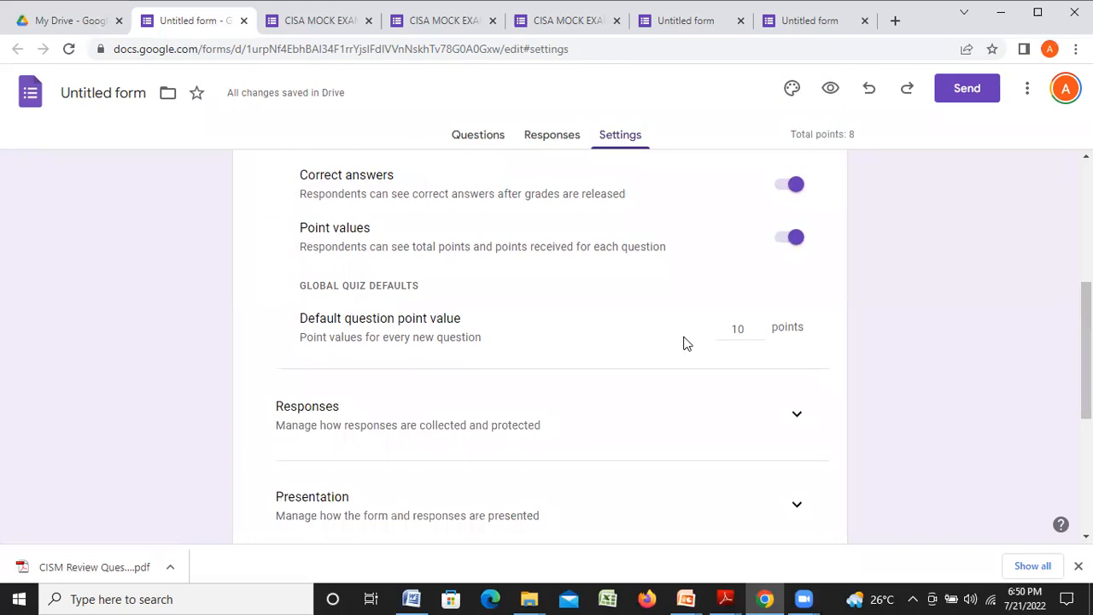
click(759, 334)
click(759, 334)
click(759, 333)
click(759, 336)
Look over the form's questions and the open CISA MOCK EXAM respondent previews, and return to the form editor.
click(474, 138)
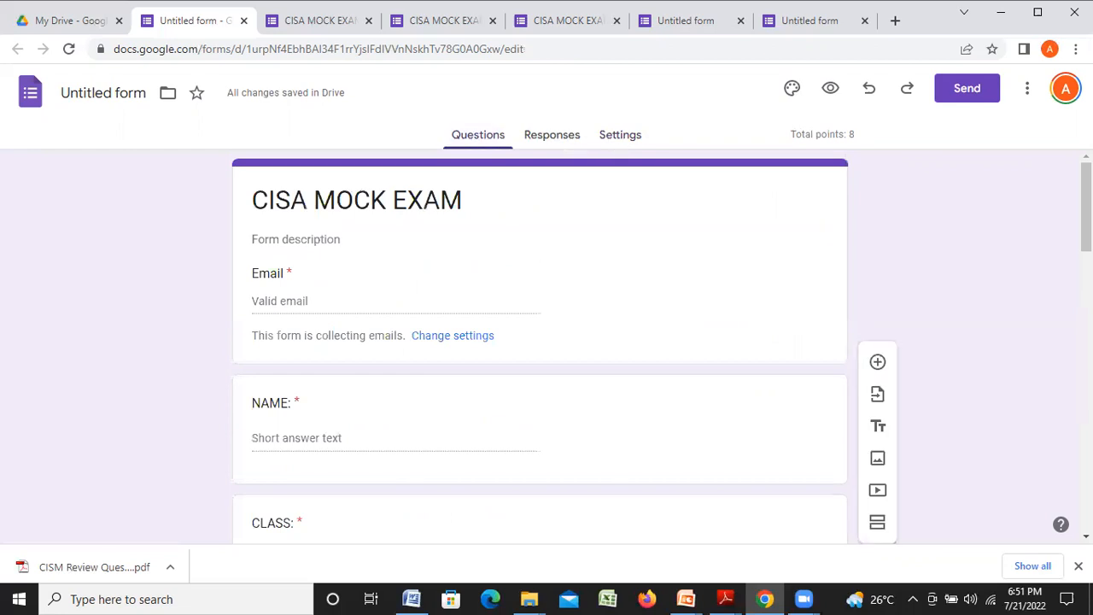
drag(1086, 206, 1086, 223)
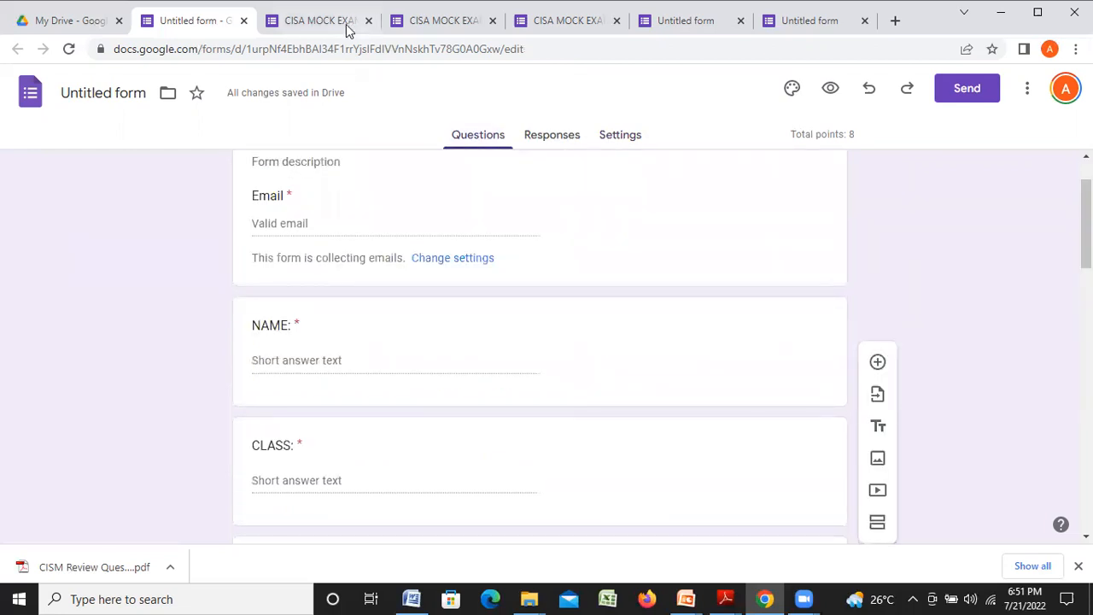
click(320, 21)
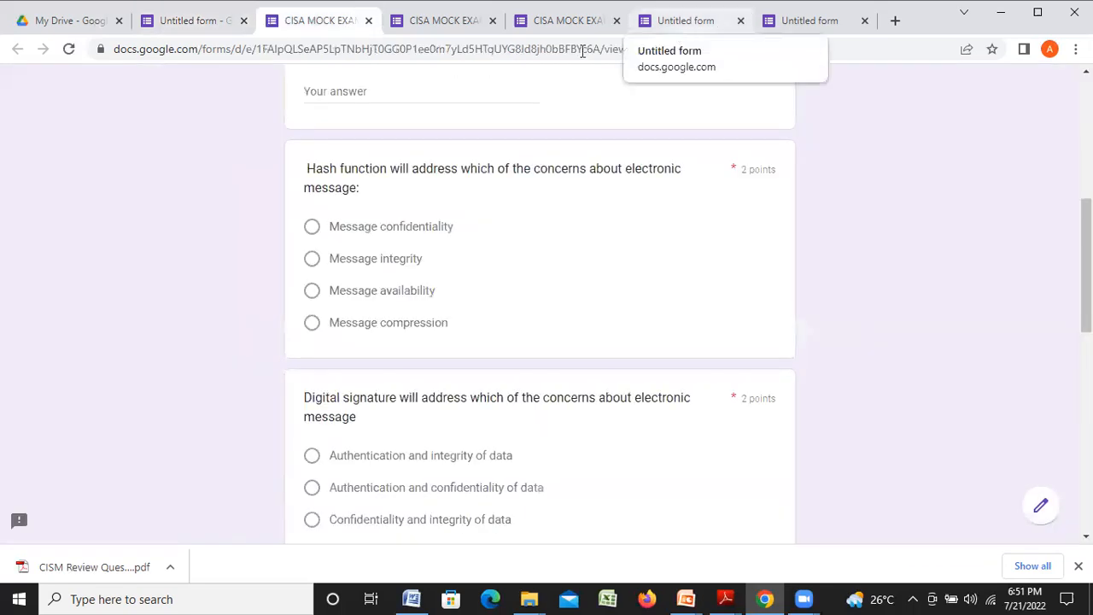
click(572, 28)
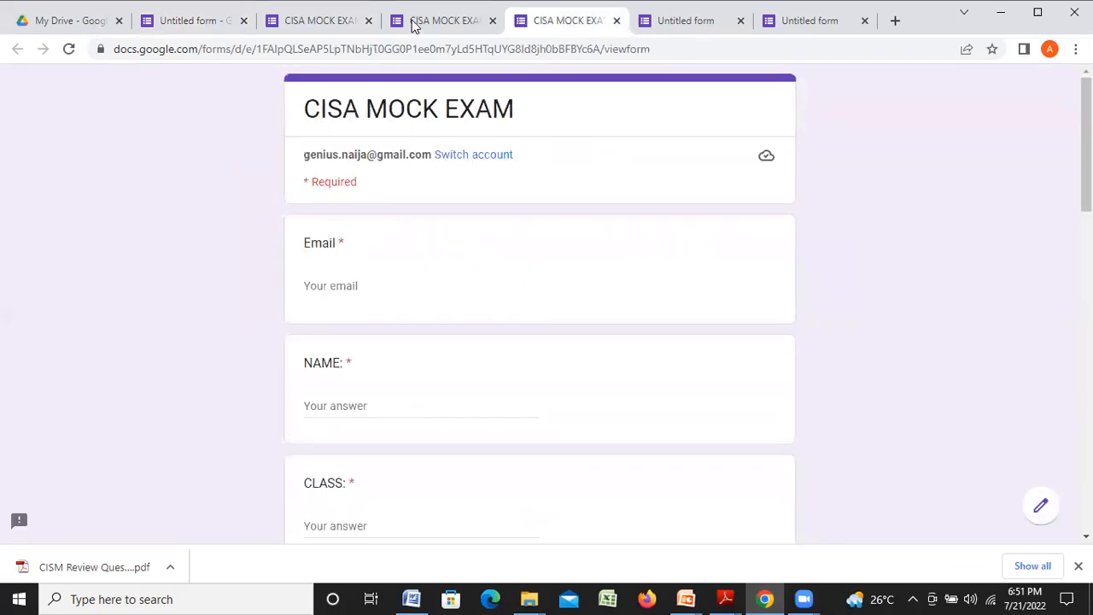
click(414, 24)
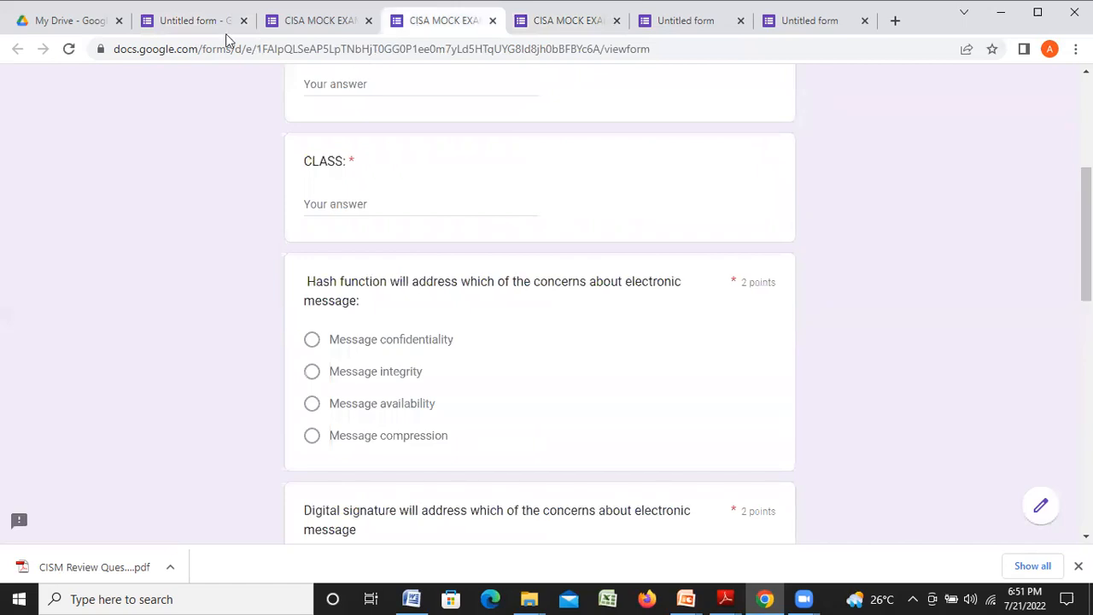
click(202, 23)
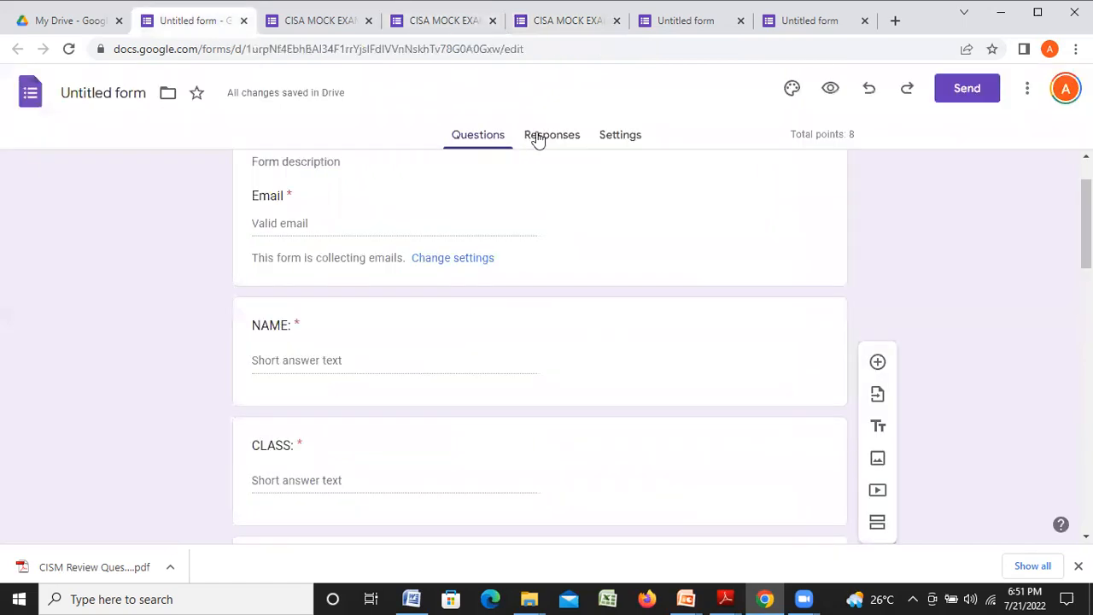
Set the default question point value to 10 points in the global quiz defaults.
click(616, 139)
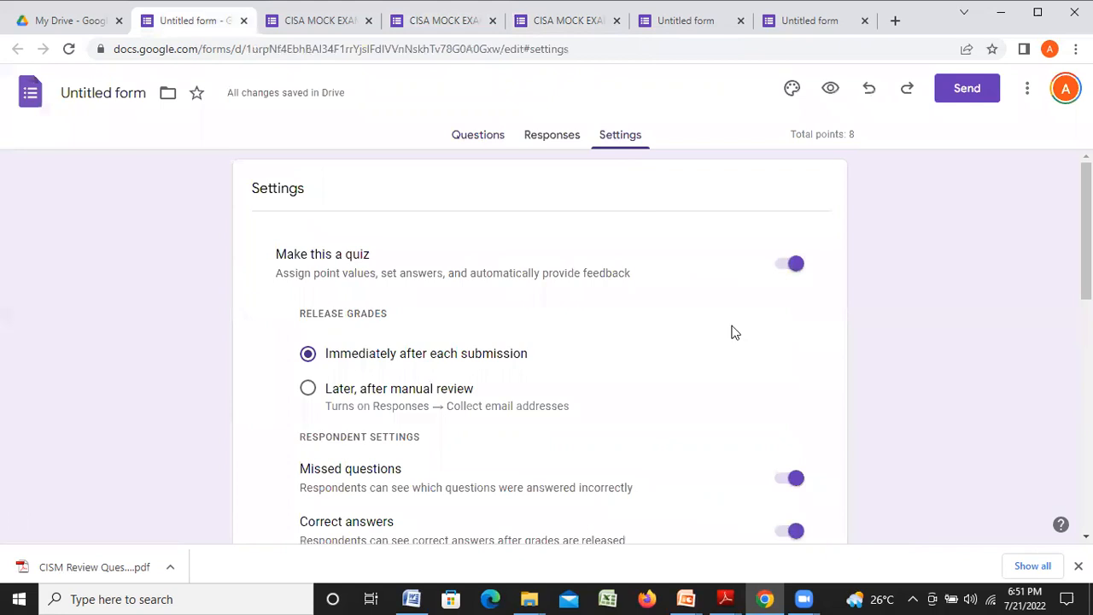
scroll(539, 346, down, 2)
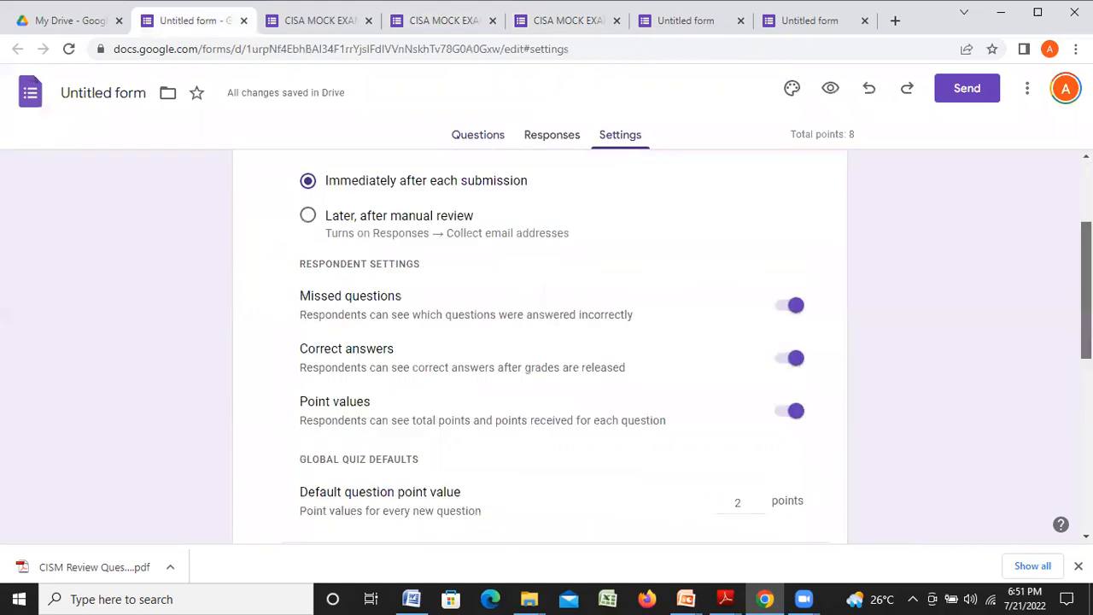
scroll(802, 393, down, 2)
double_click(759, 371)
triple_click(759, 372)
click(759, 372)
click(759, 371)
click(759, 371)
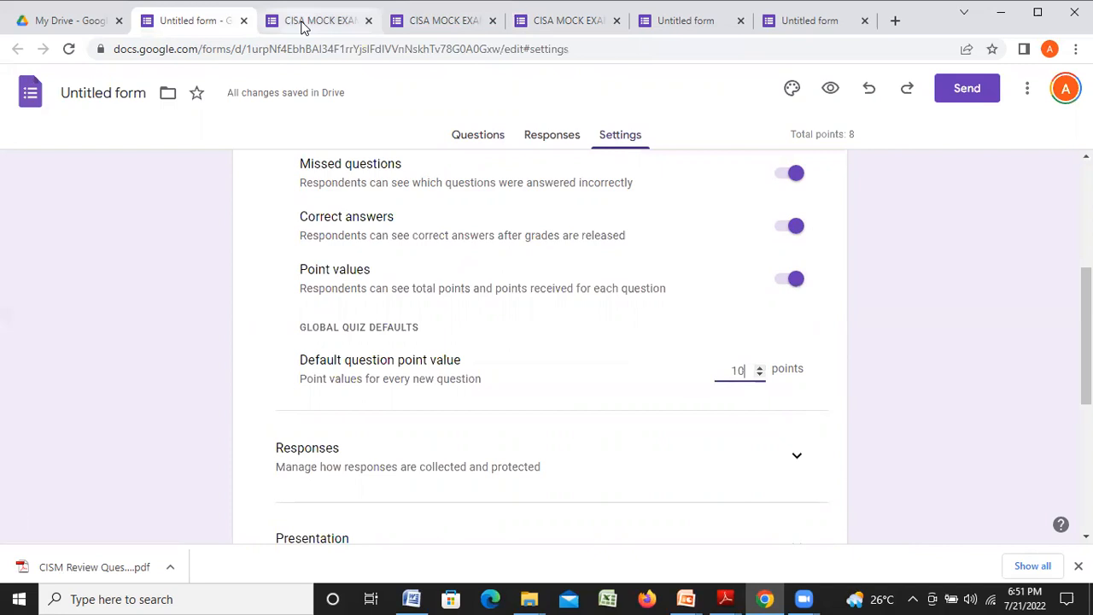
Add a new question below the last electronic message question in the form.
click(478, 142)
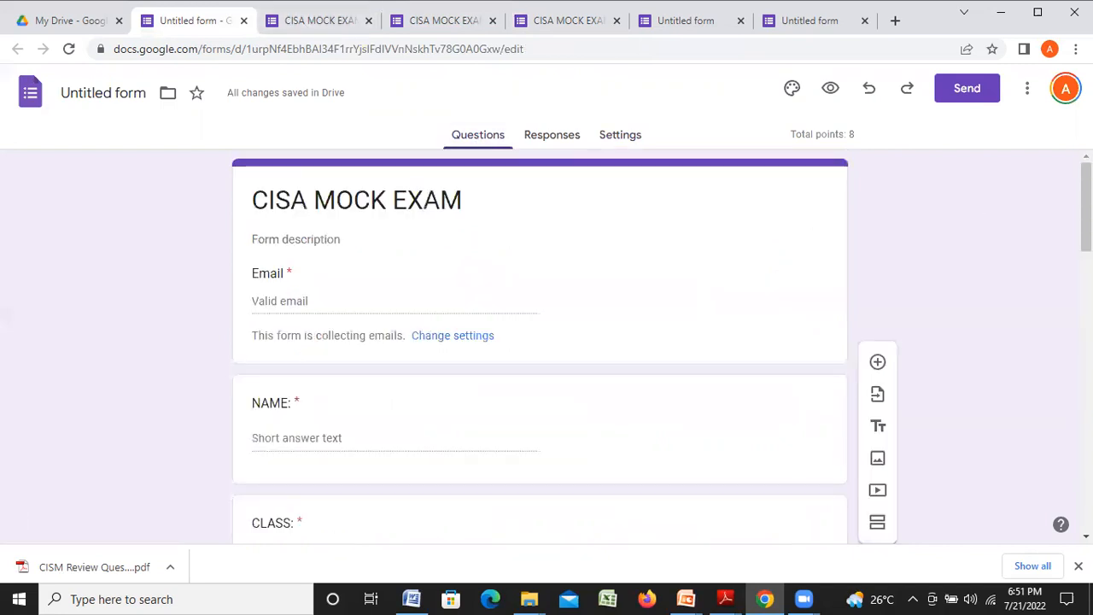
scroll(539, 342, down, 10)
scroll(540, 341, down, 2)
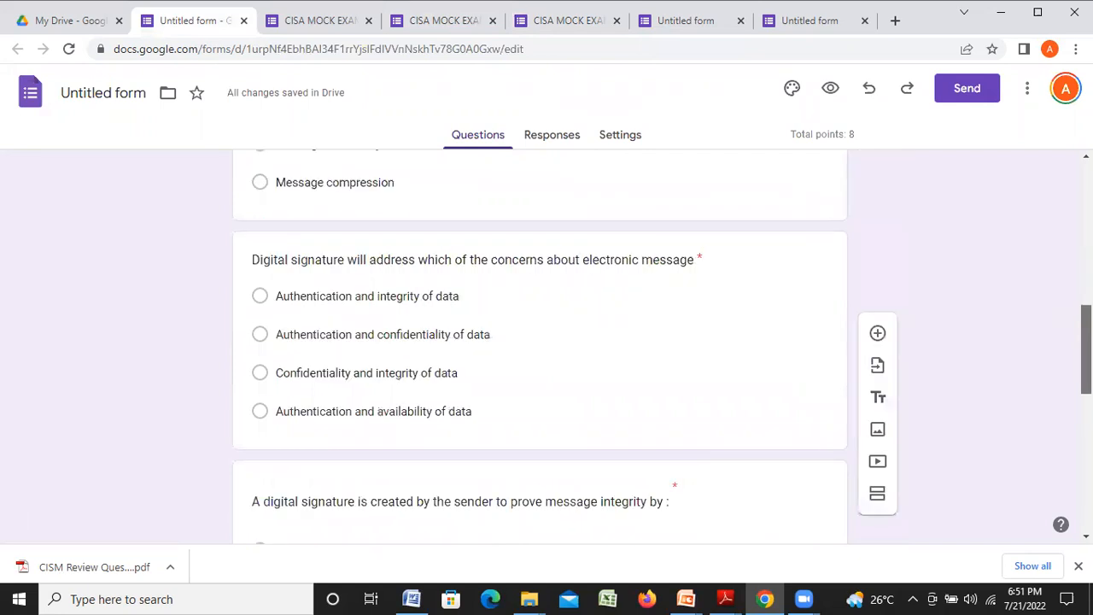
scroll(540, 342, down, 6)
scroll(539, 342, down, 1)
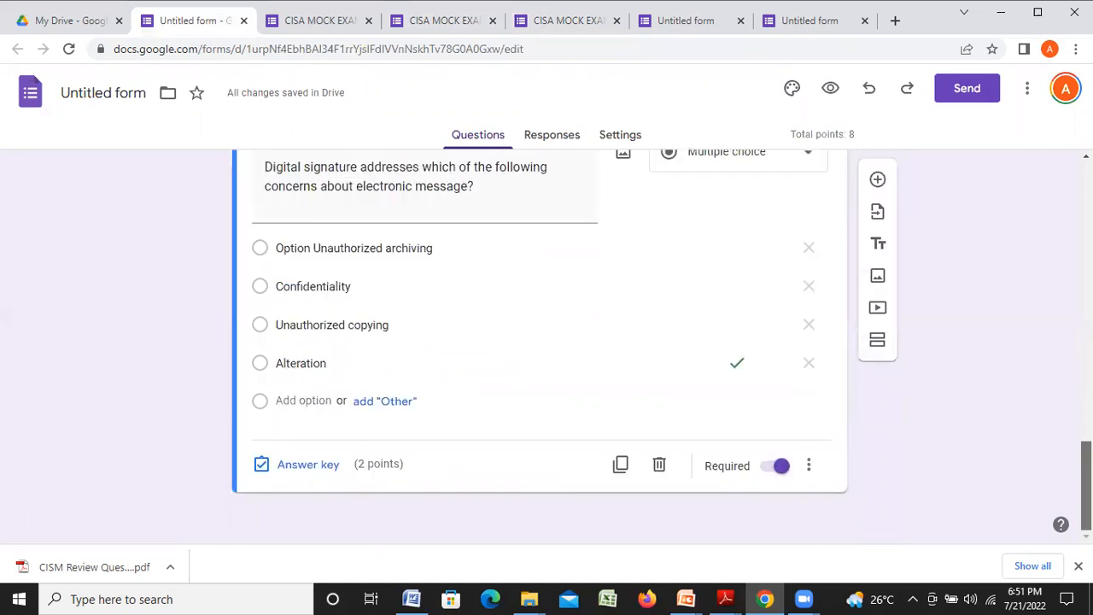
click(877, 181)
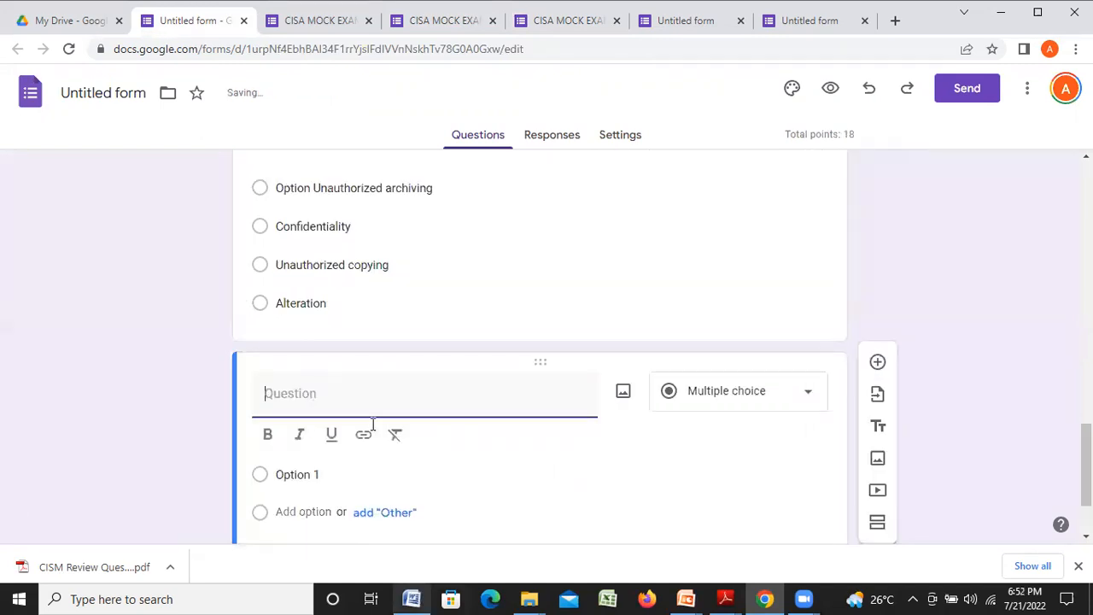
Copy question 5, "Which of the following is used to address the risk of hash being compromised ?", from the Word document into the new question's title.
click(412, 598)
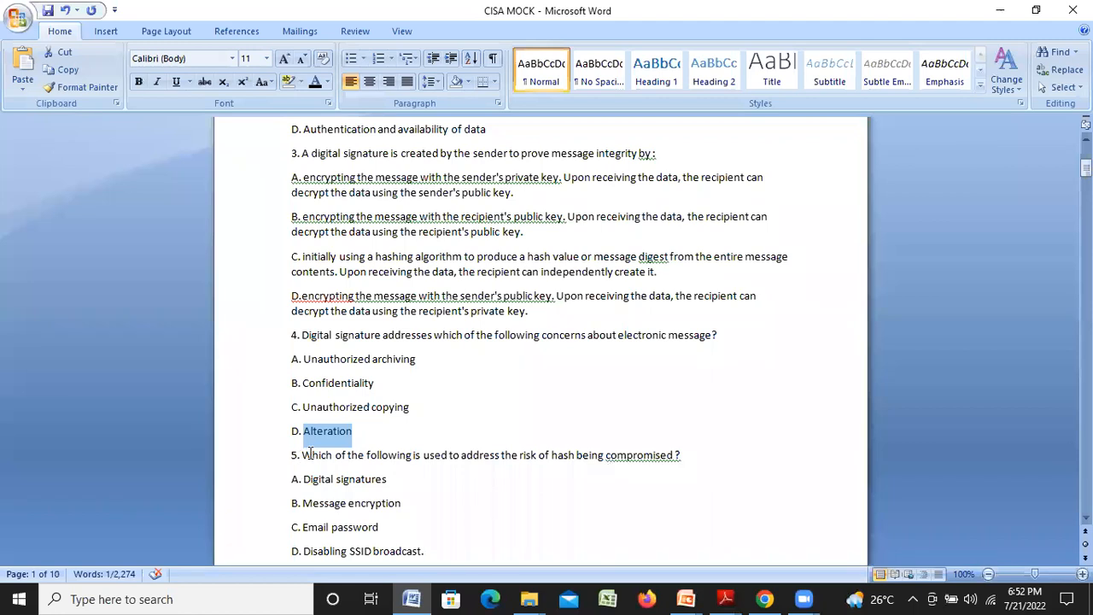
drag(303, 455, 413, 455)
drag(589, 449, 304, 462)
key(ctrl+c)
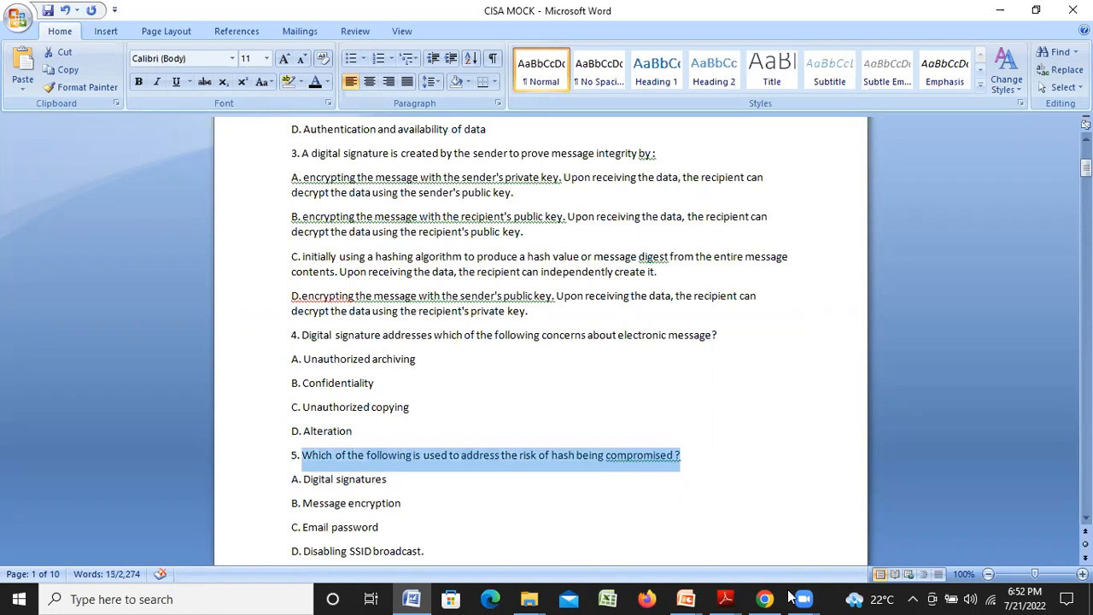
key(alt+Tab)
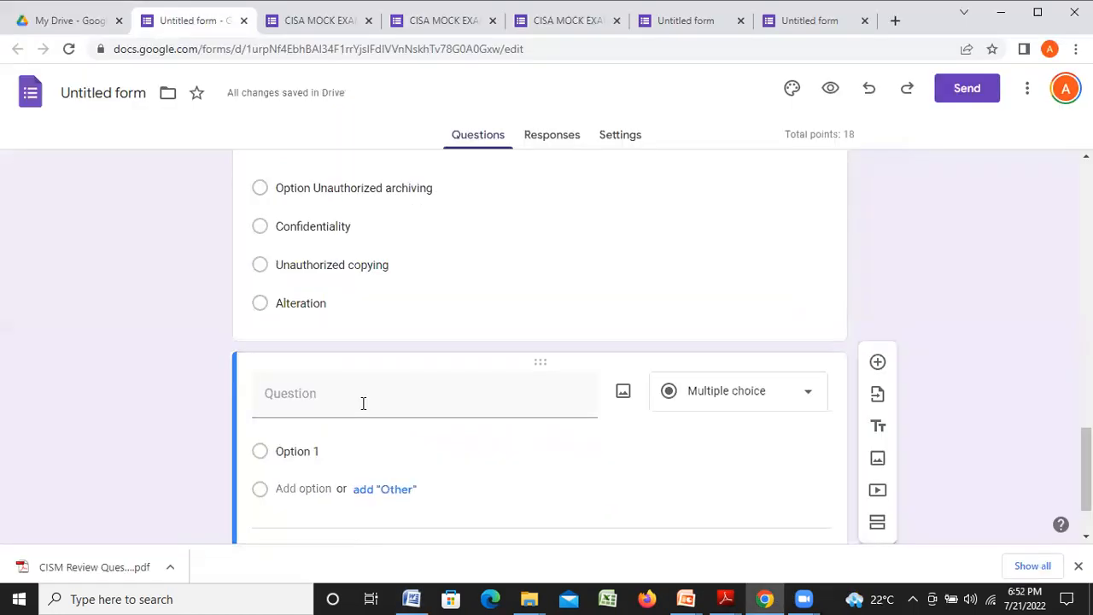
click(363, 403)
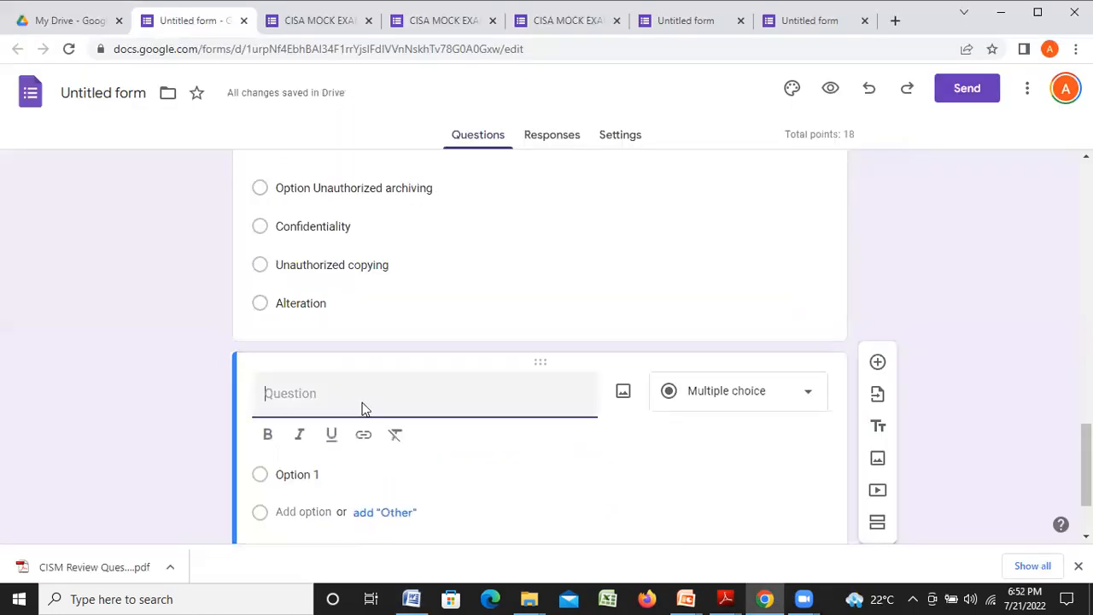
key(ctrl+v)
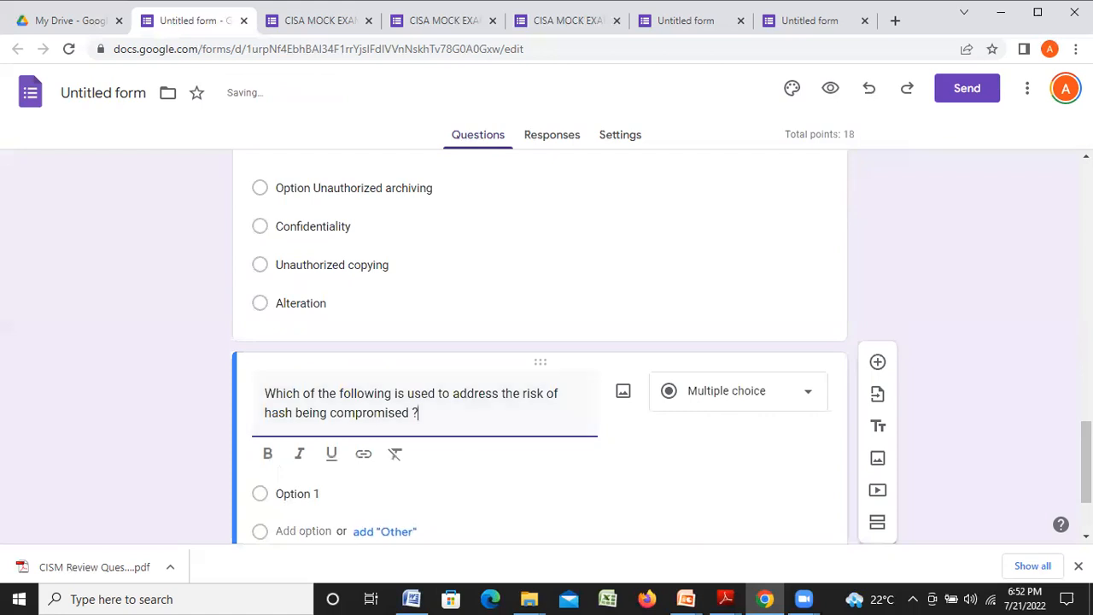
Fill the question's first option with "Digital signatures" copied from the Word document.
drag(1086, 462, 1086, 472)
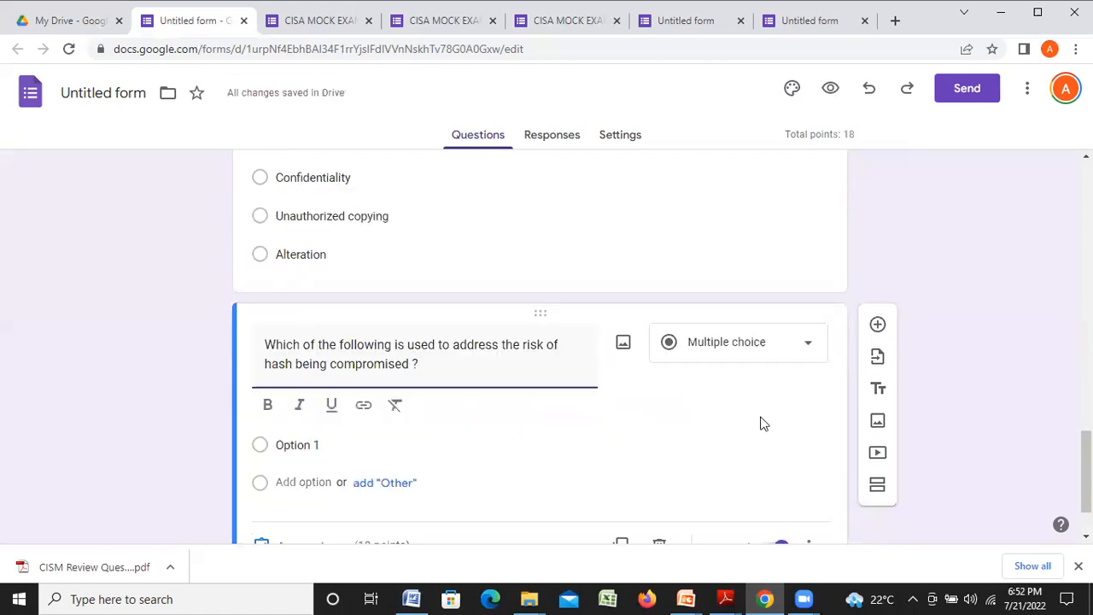
click(413, 595)
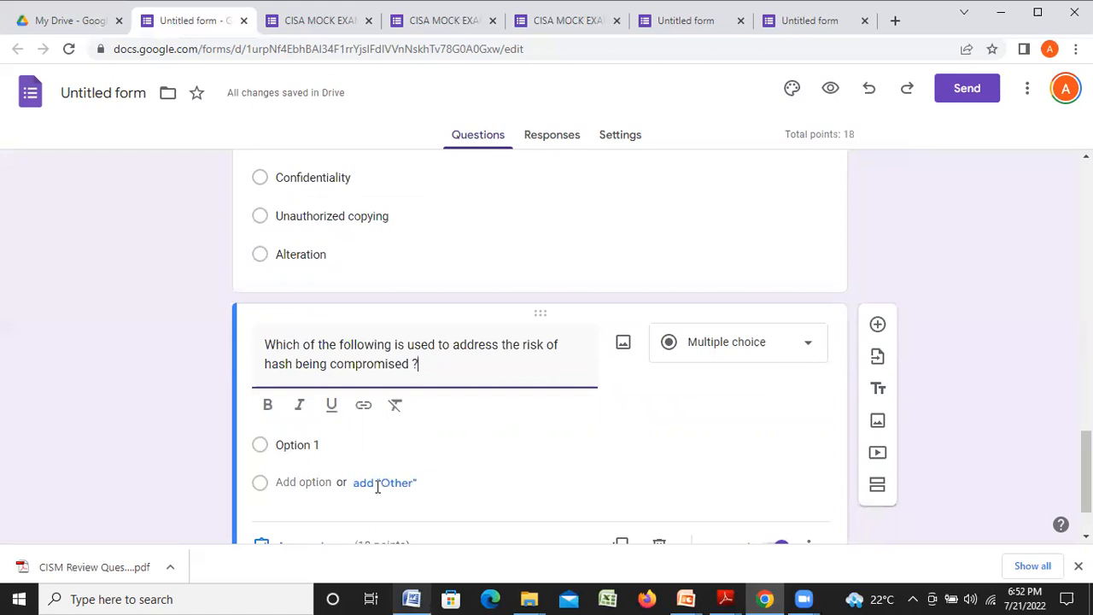
triple_click(318, 480)
key(ctrl+c)
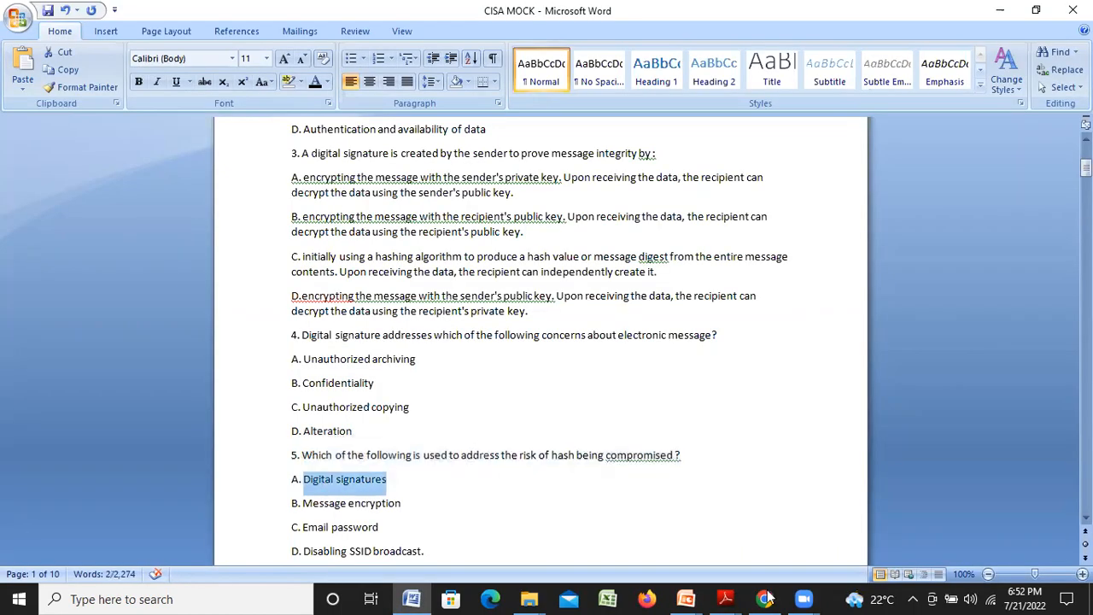
key(alt+Tab)
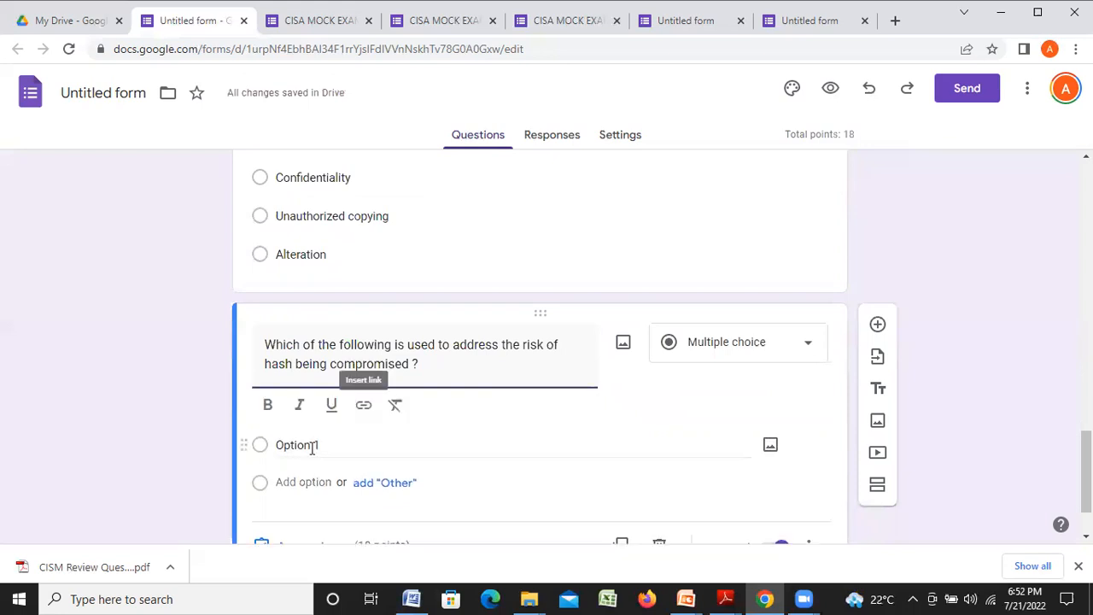
click(311, 446)
key(ctrl+v)
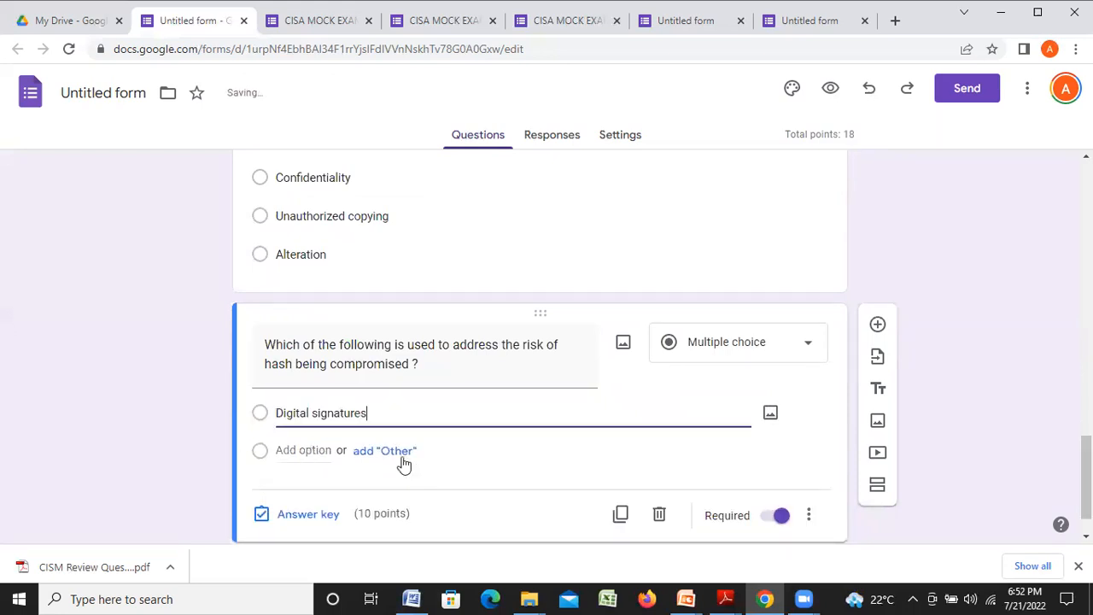
Add an "Other" choice and a second option reading "Message encryption", taken from the Word document.
click(400, 452)
click(298, 489)
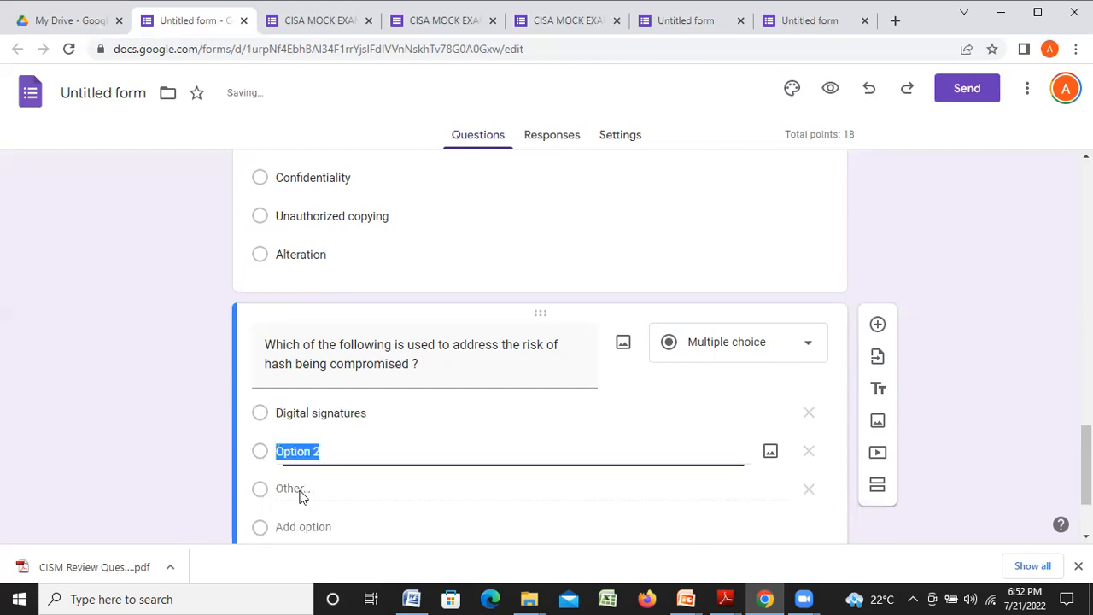
click(410, 598)
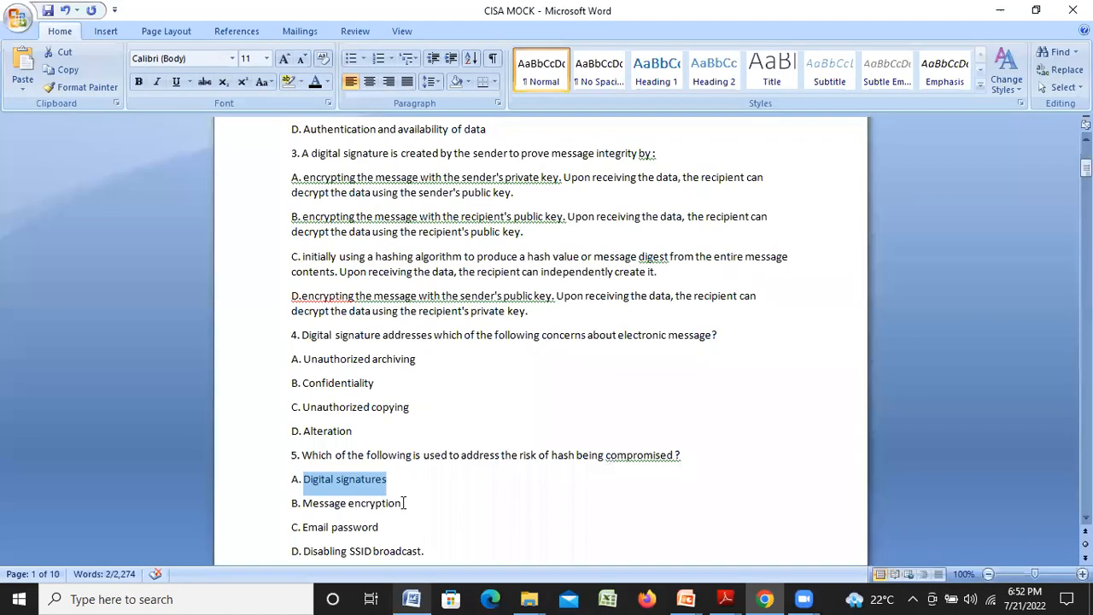
double_click(402, 503)
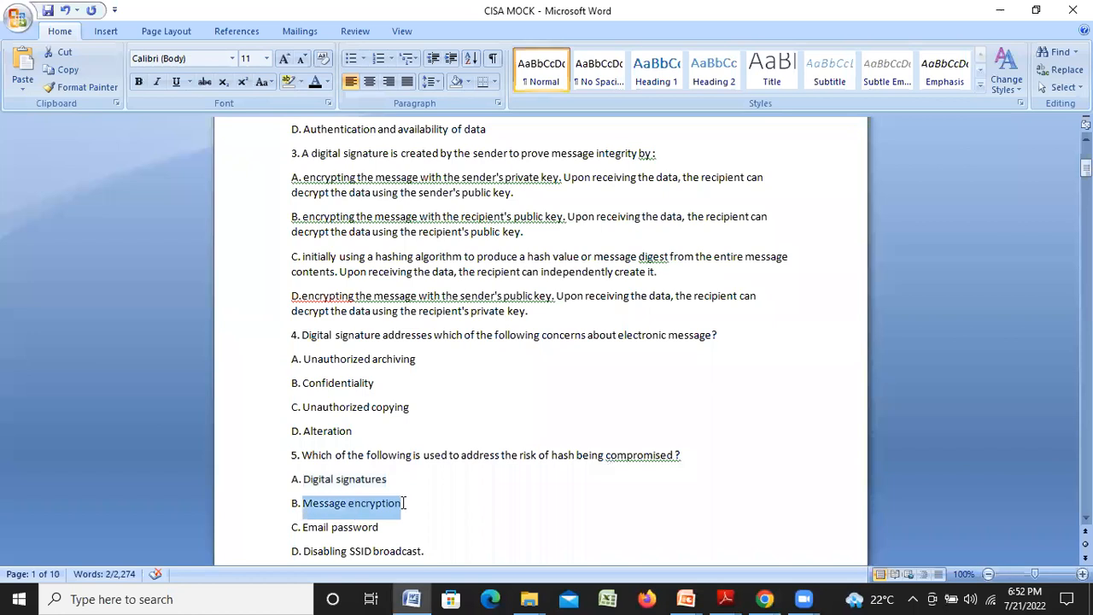
click(766, 597)
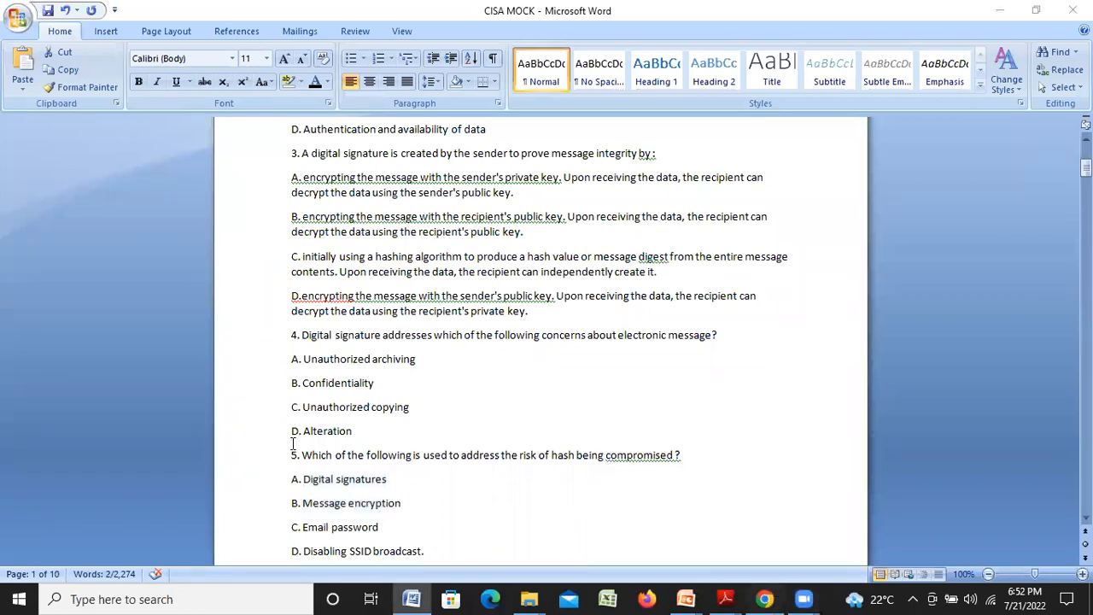
click(295, 450)
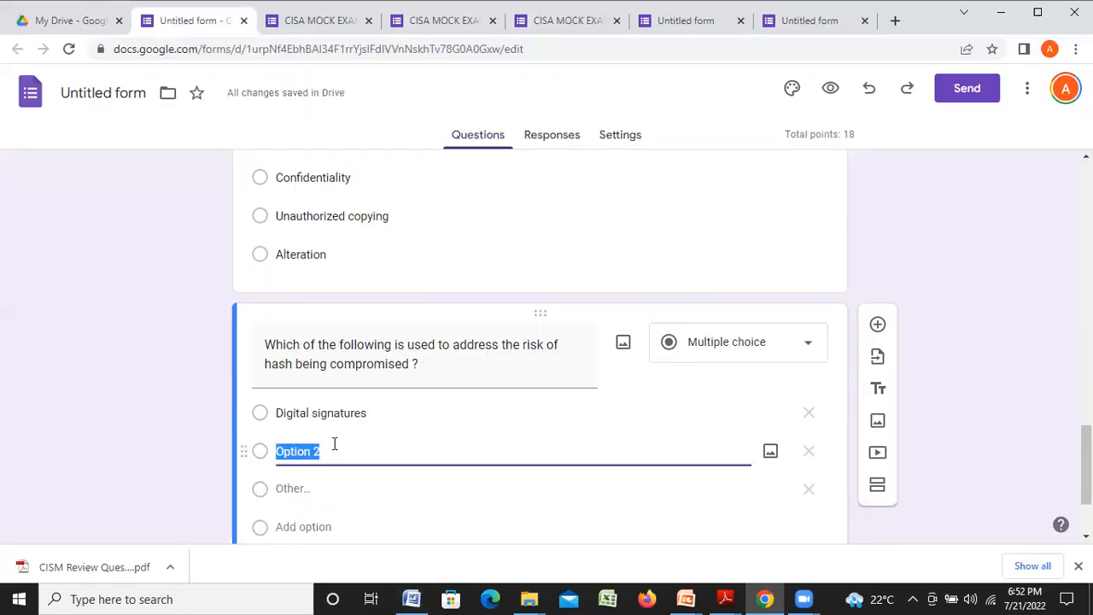
text(Message encryption)
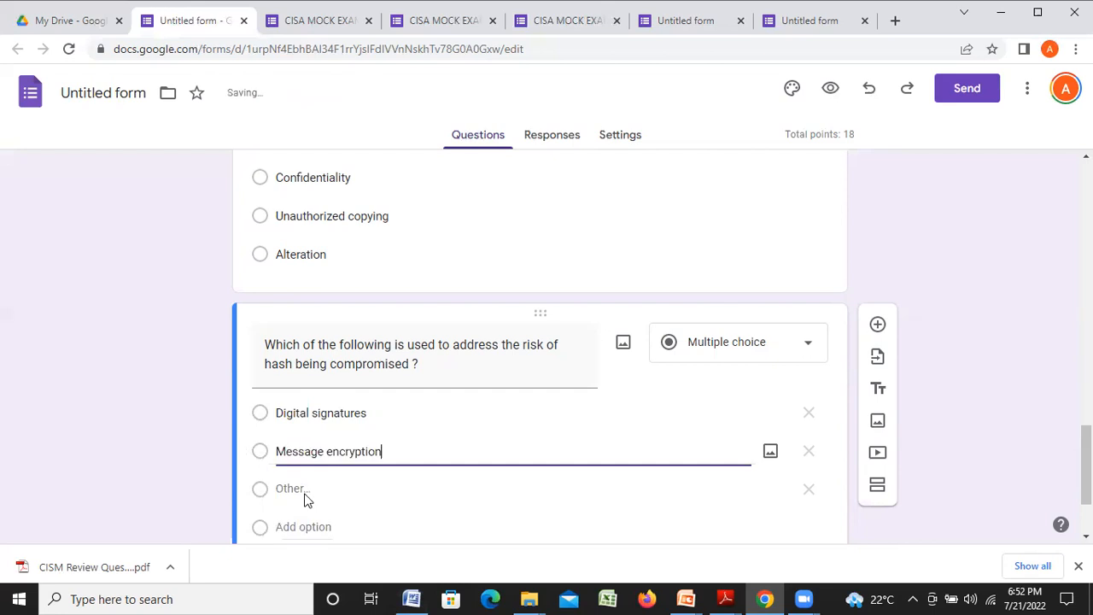
Add a third option reading "Email password", copied from the Word document, to the hash question.
click(304, 525)
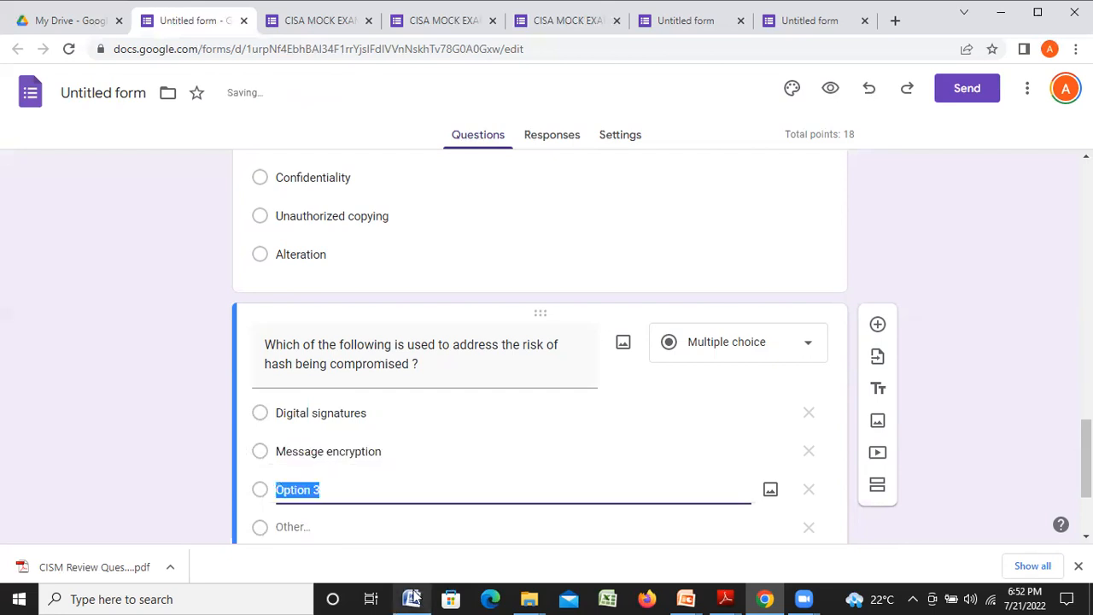
click(411, 597)
drag(304, 527, 379, 527)
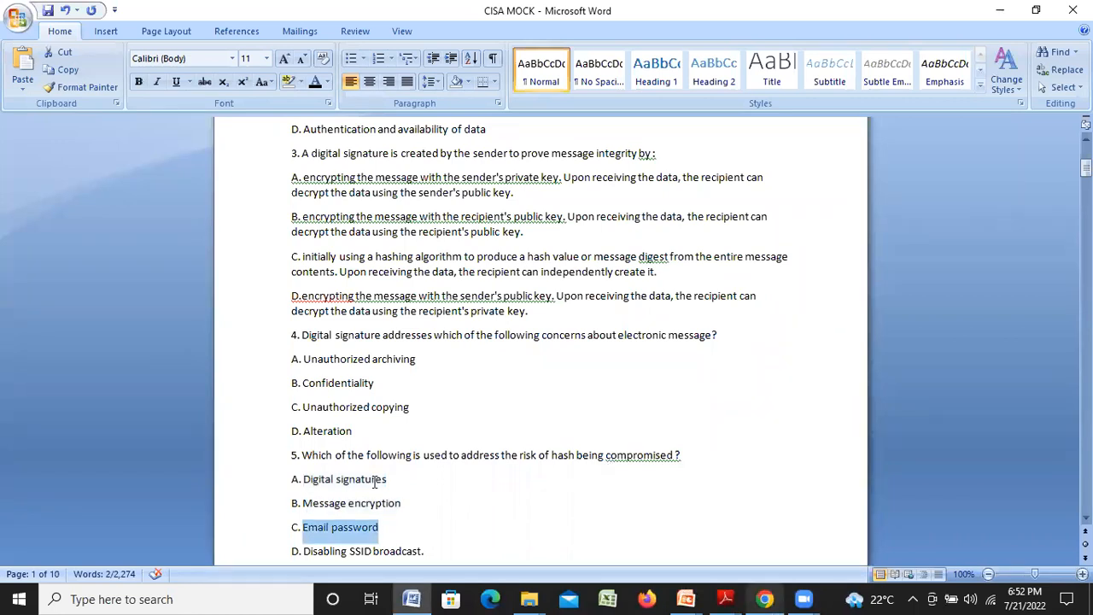
key(ctrl+c)
key(alt+Tab)
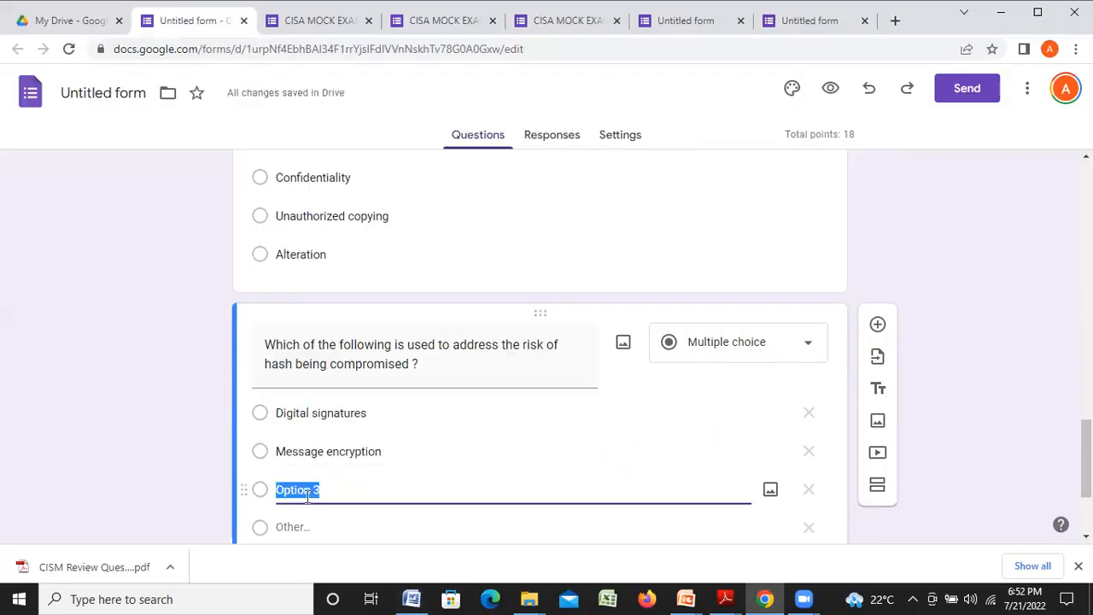
key(ctrl+v)
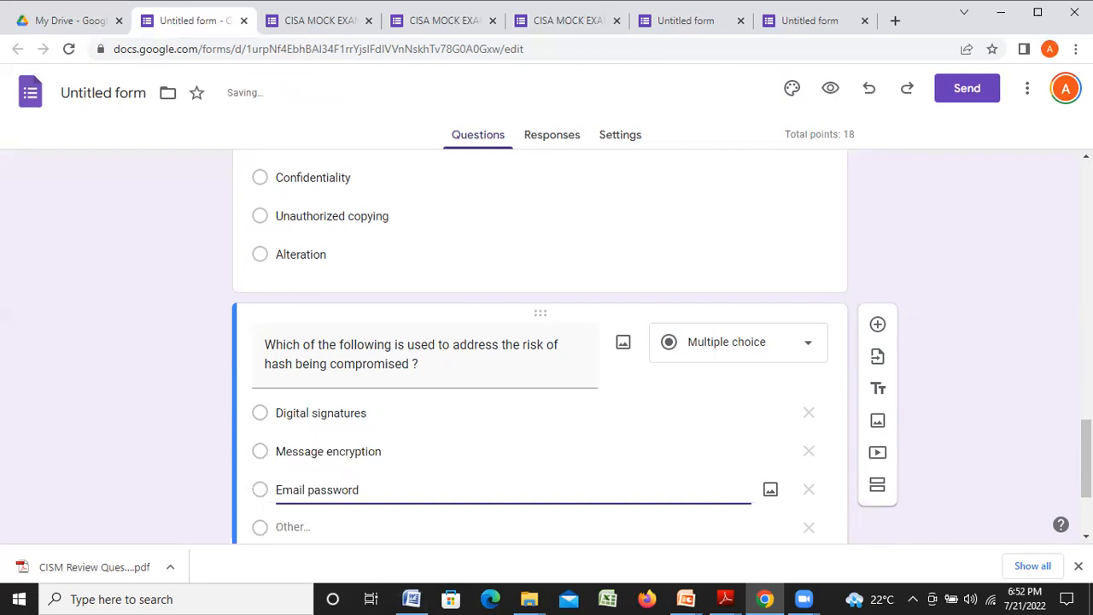
Add a fourth option reading "Disabling SSID broadcast" from the Word document and remove the "Other" choice.
scroll(540, 342, down, 1)
scroll(319, 457, down, 1)
click(316, 457)
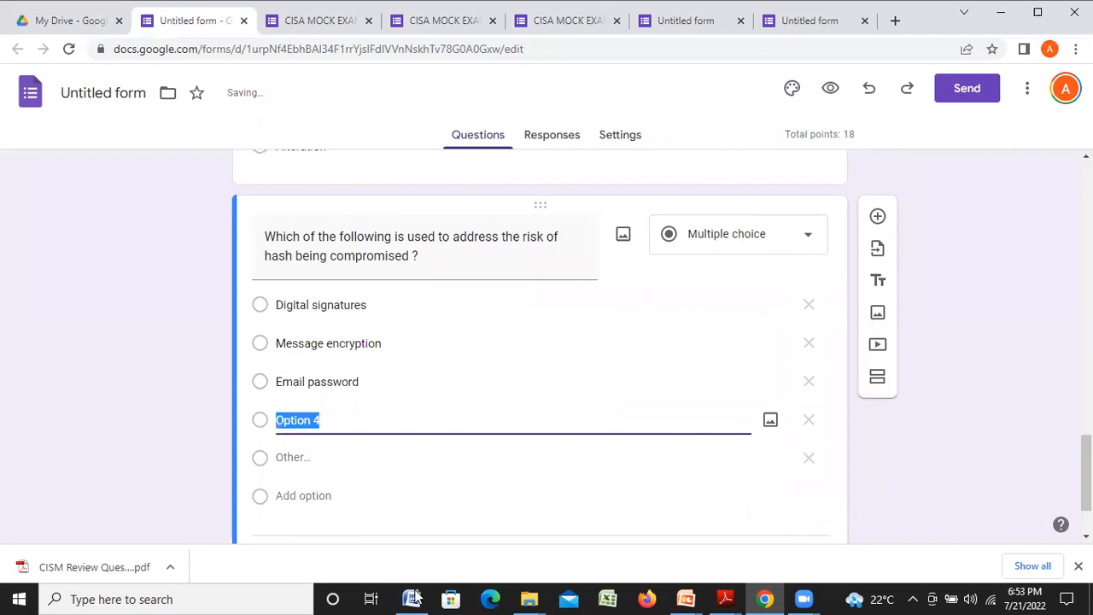
click(412, 598)
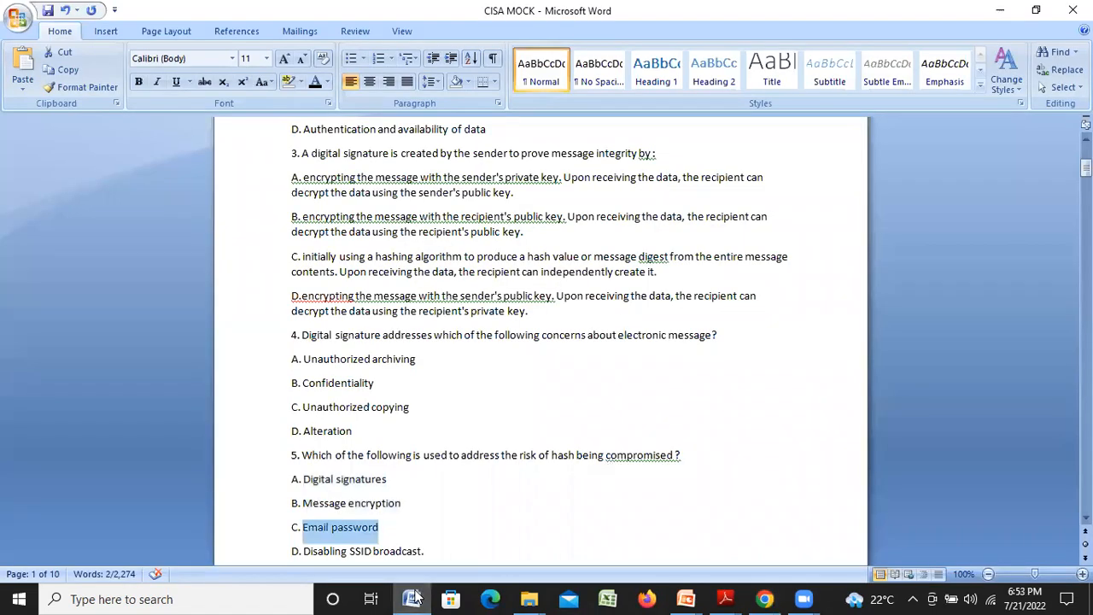
drag(303, 552, 421, 552)
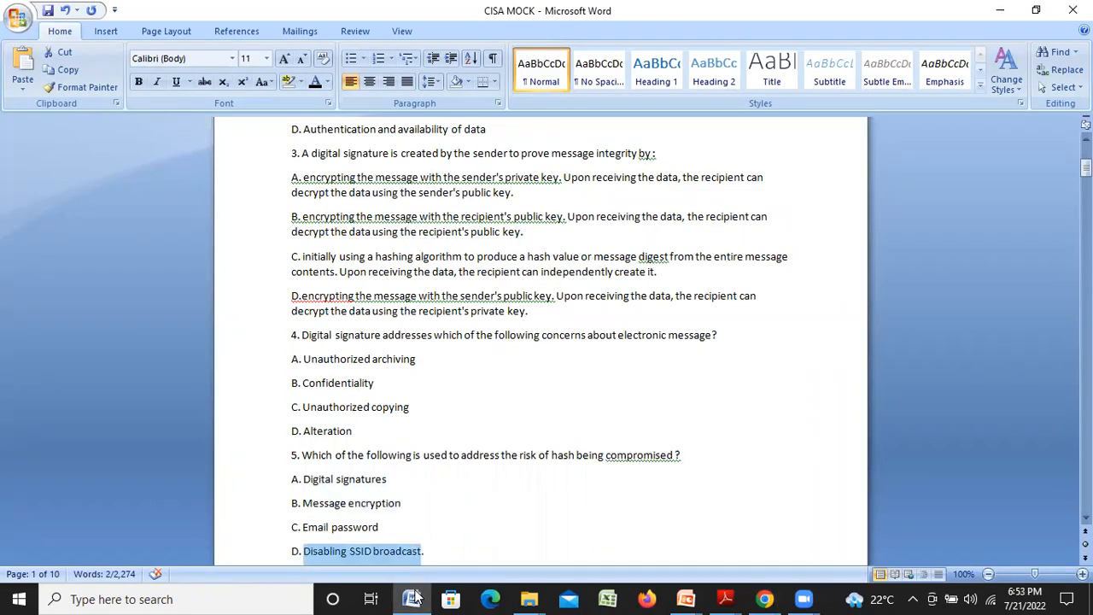
click(764, 598)
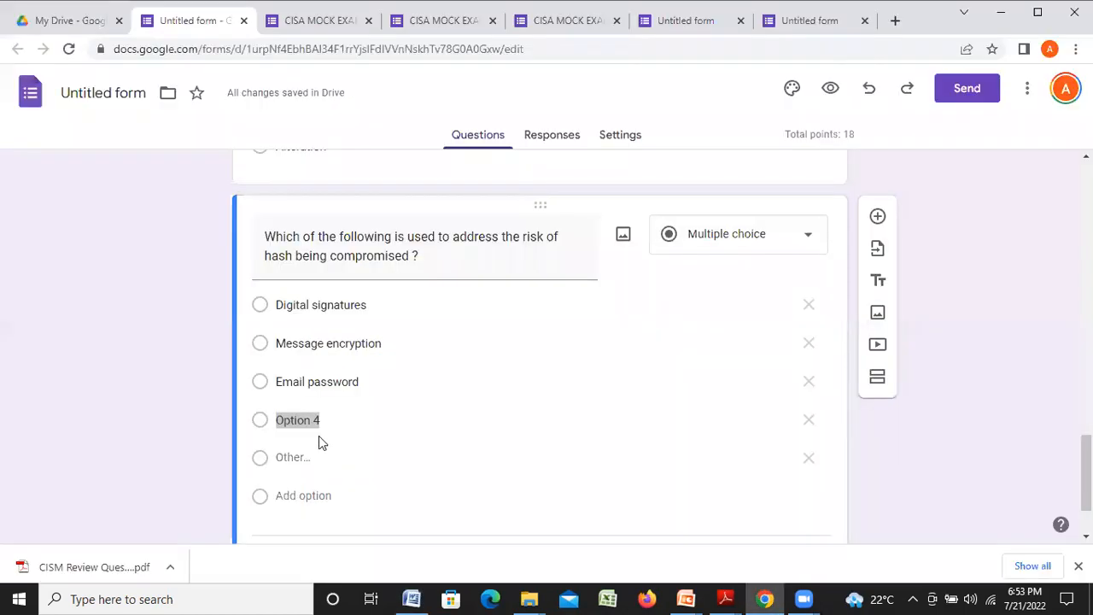
click(313, 419)
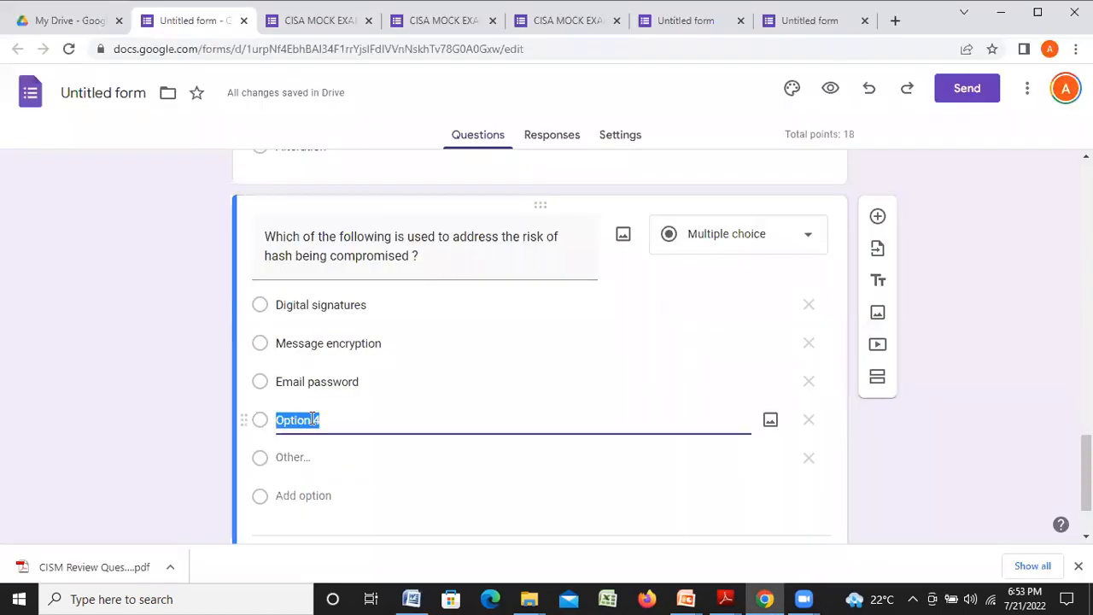
click(313, 418)
drag(324, 419, 277, 421)
key(ctrl+v)
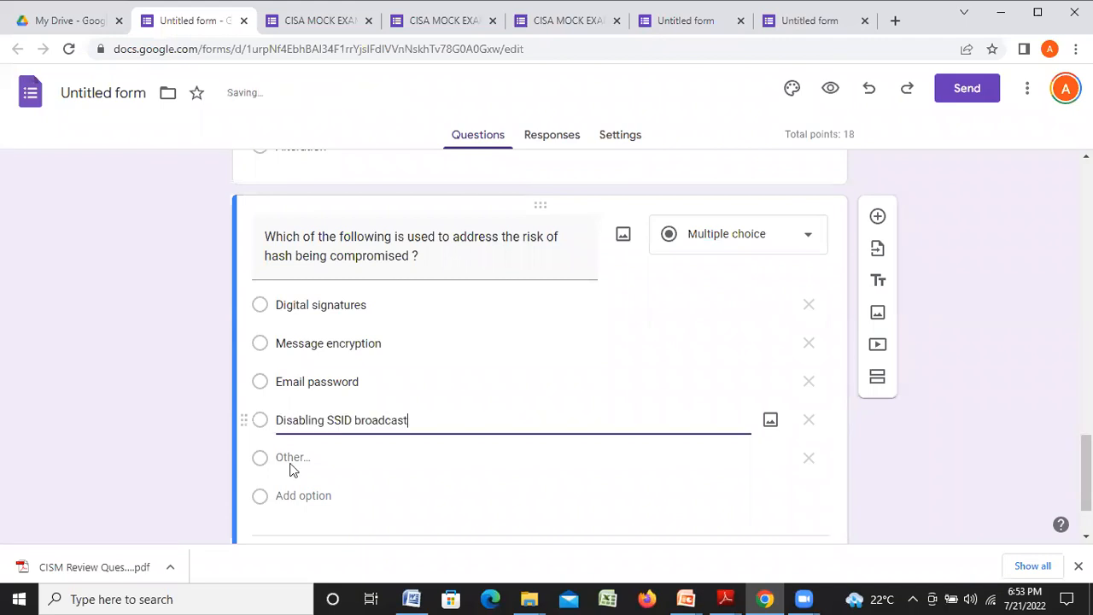
click(808, 461)
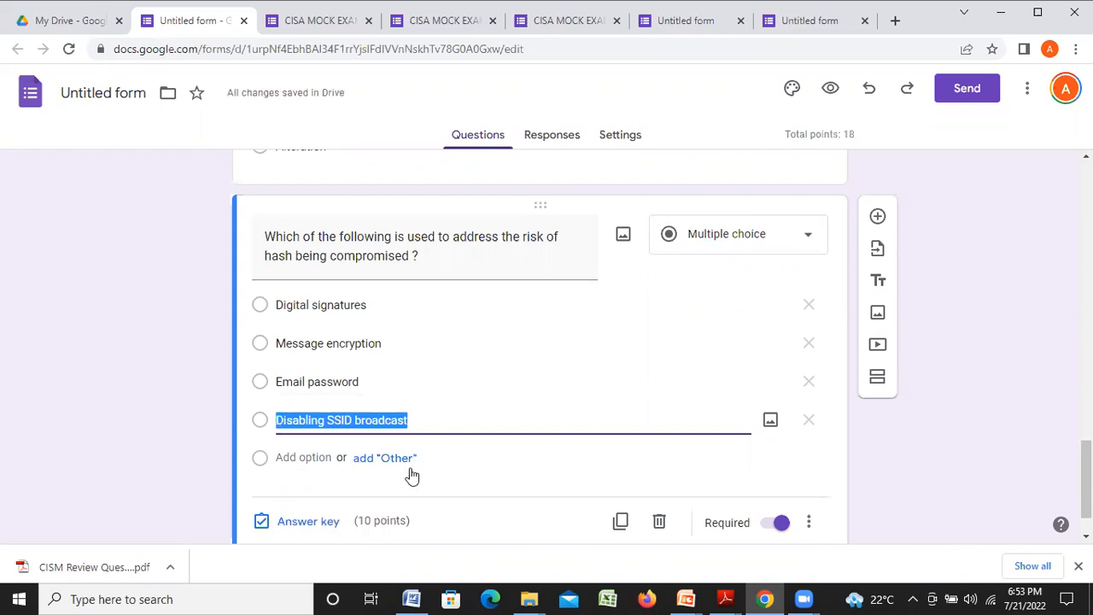
Examine the default question point value in the quiz settings and the points assigned to the hash question.
click(622, 137)
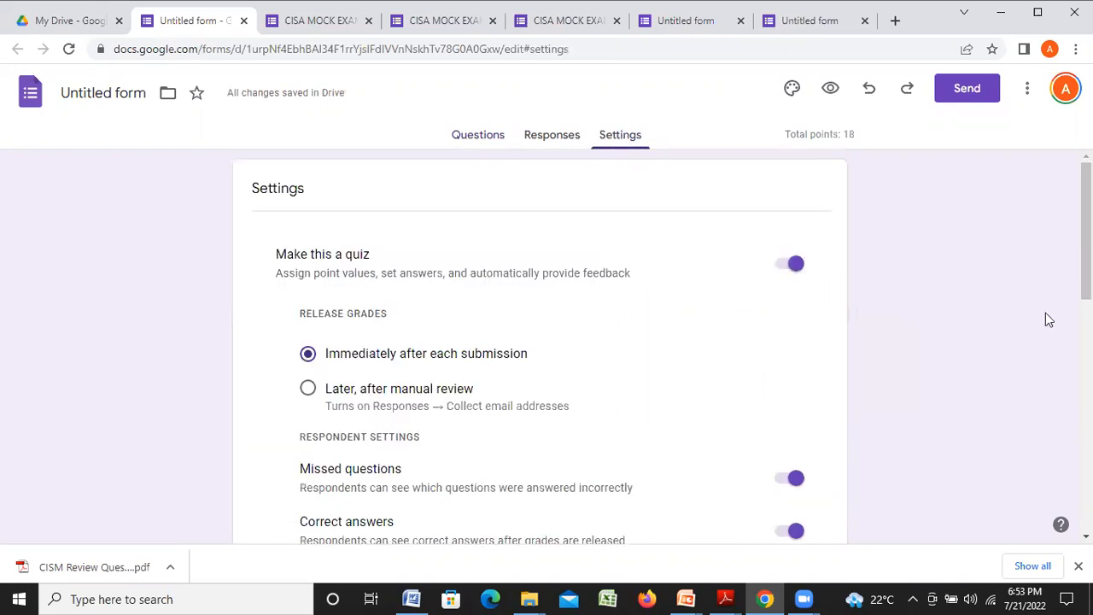
scroll(646, 408, down, 4)
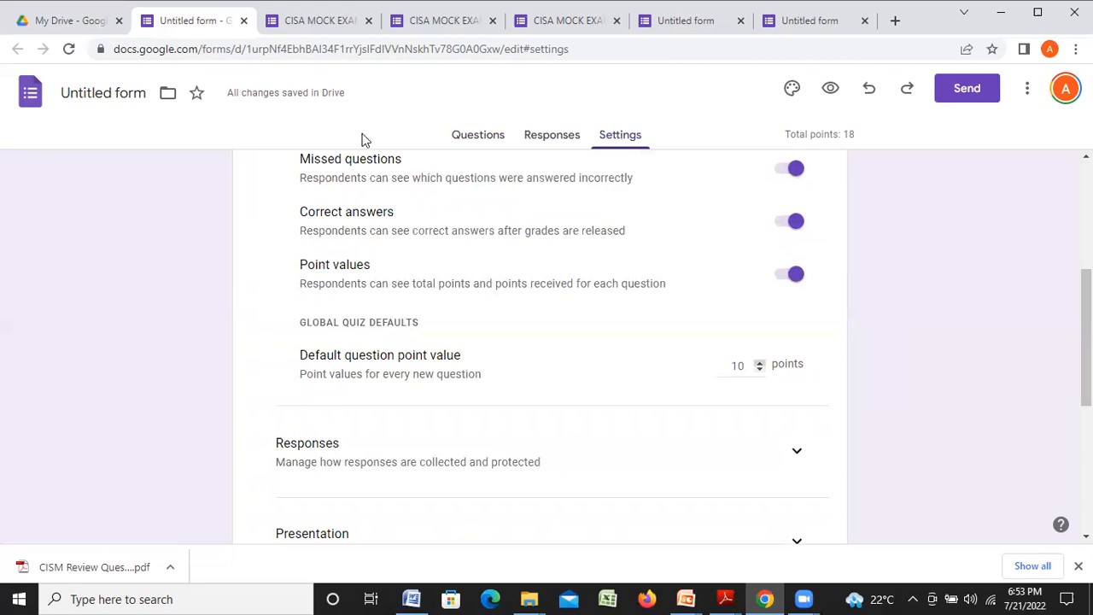
click(465, 140)
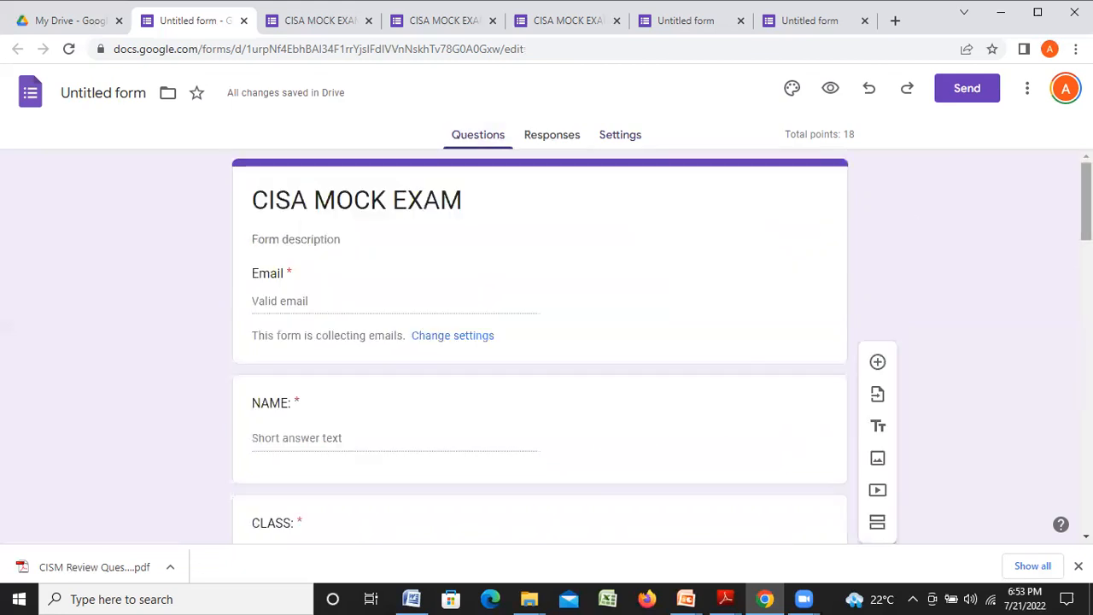
drag(1086, 201, 1086, 422)
scroll(476, 492, down, 5)
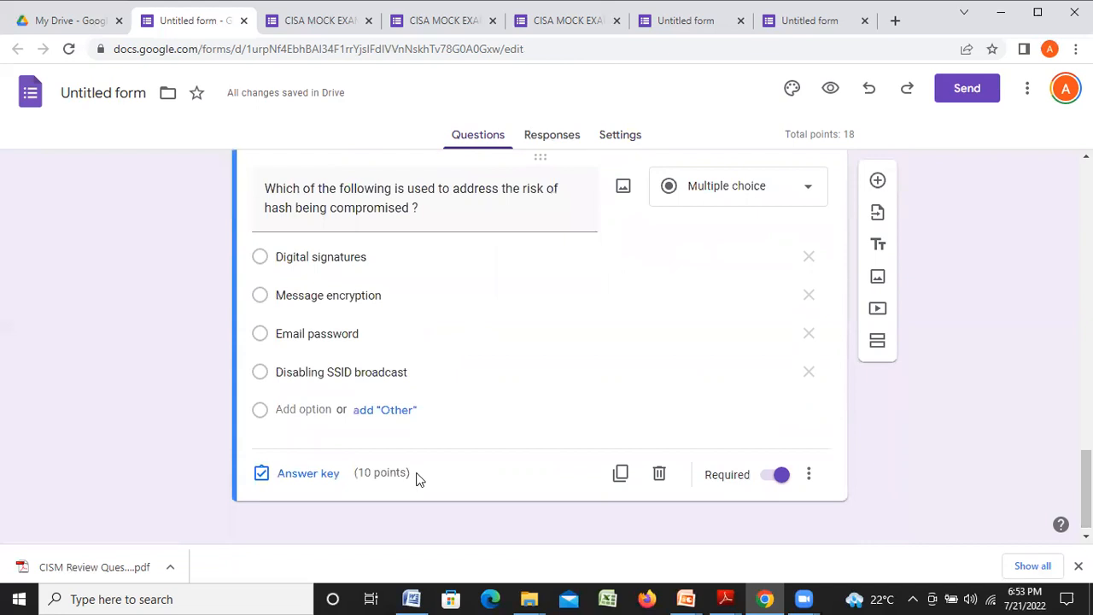
Set the default question point value for the quiz to 0 in the form settings.
click(620, 136)
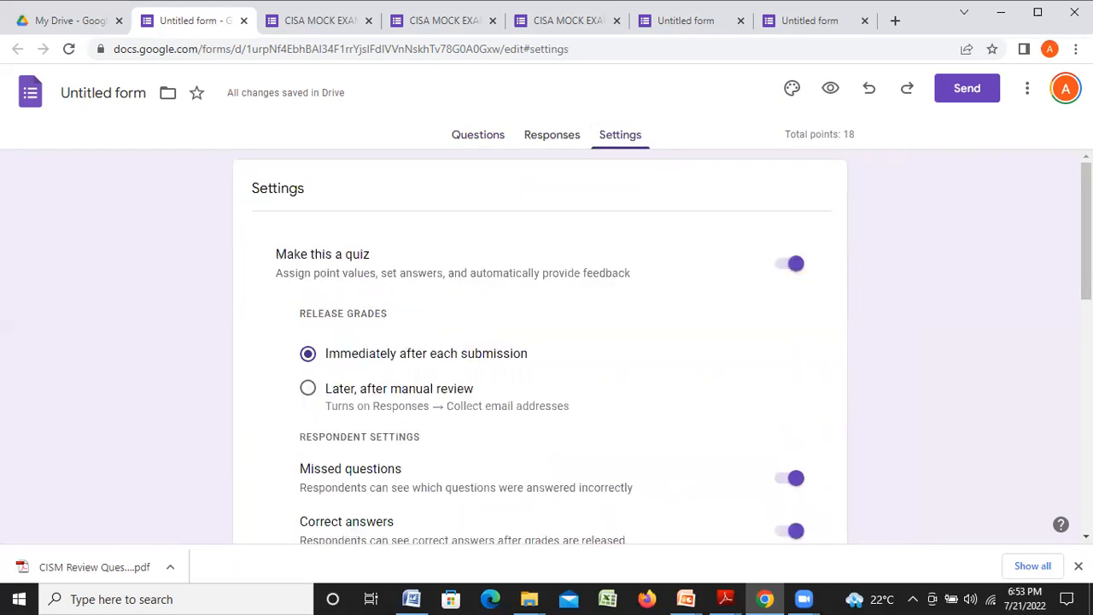
scroll(540, 342, down, 5)
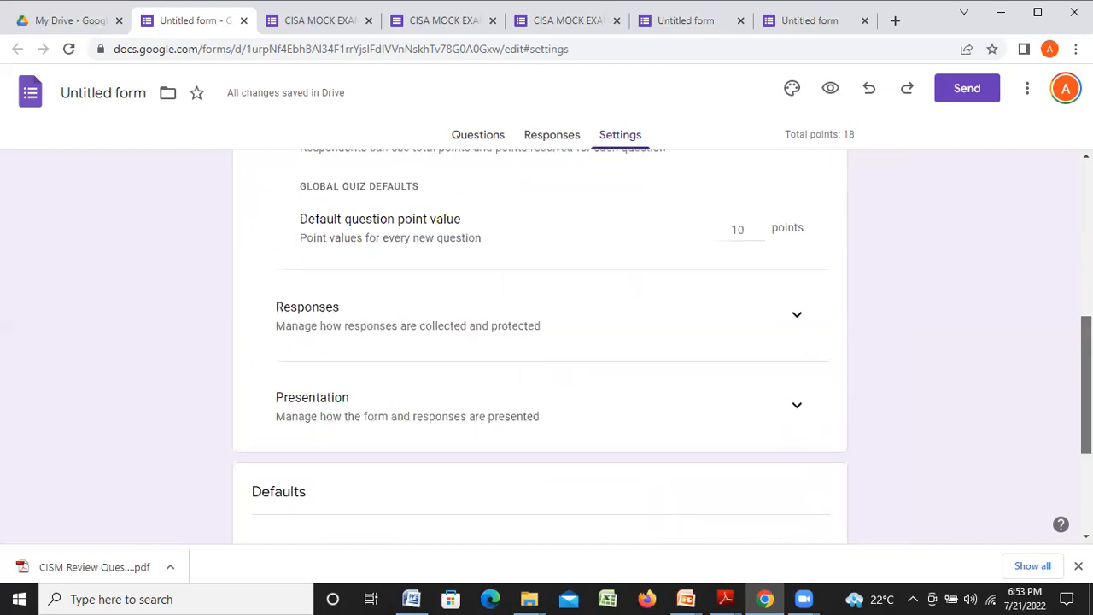
scroll(540, 341, down, 2)
scroll(540, 342, down, 1)
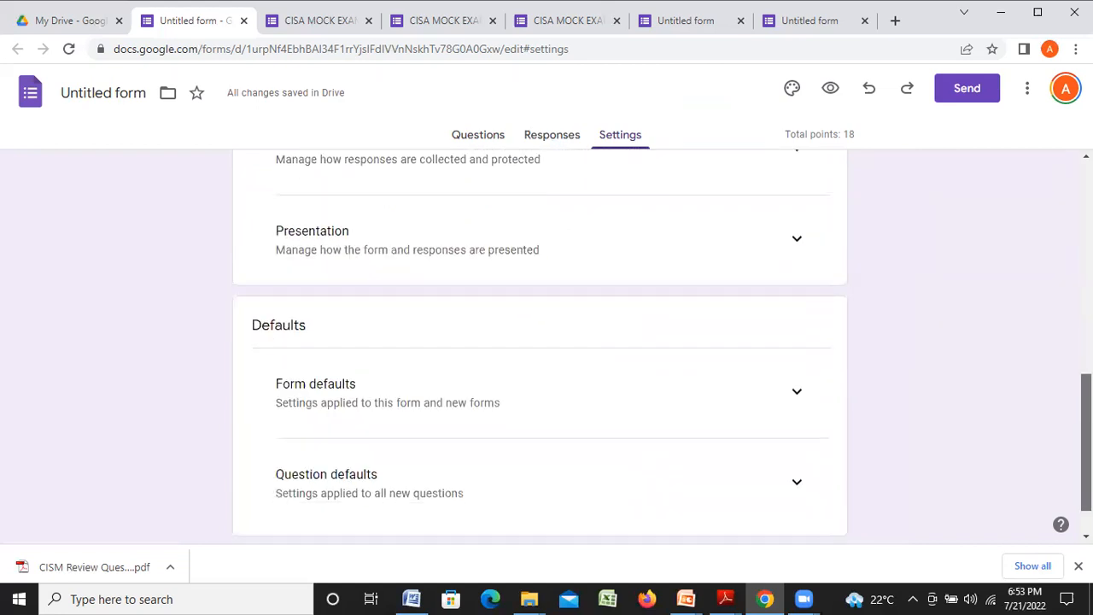
scroll(540, 341, down, 1)
scroll(540, 341, up, 5)
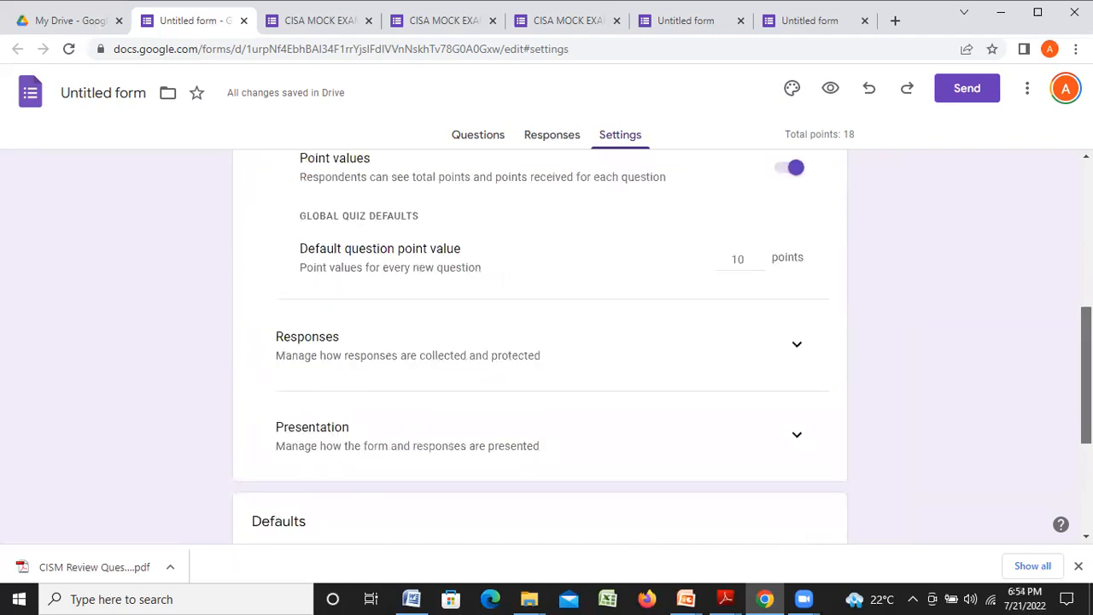
click(759, 266)
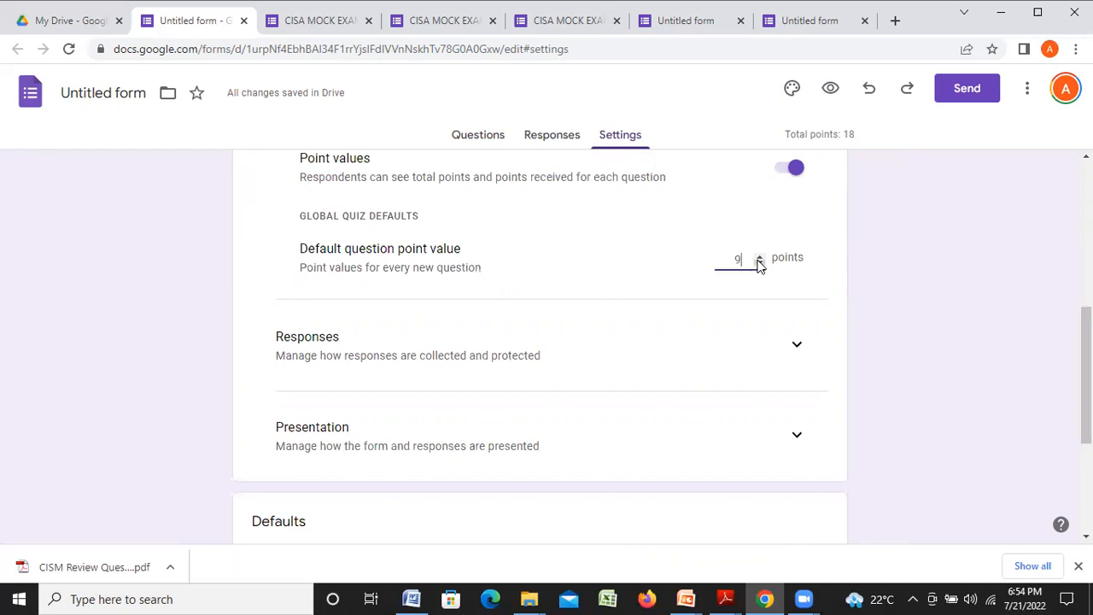
click(758, 262)
click(759, 266)
Check the hash question's points against the changed default question point value in the quiz settings.
click(493, 137)
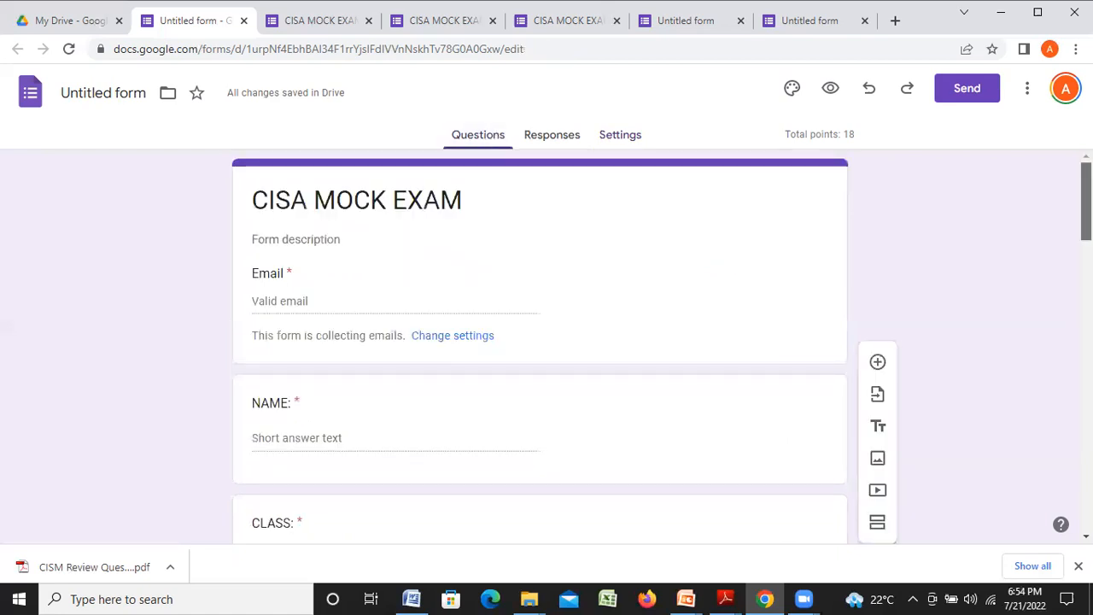
drag(1086, 201, 1086, 492)
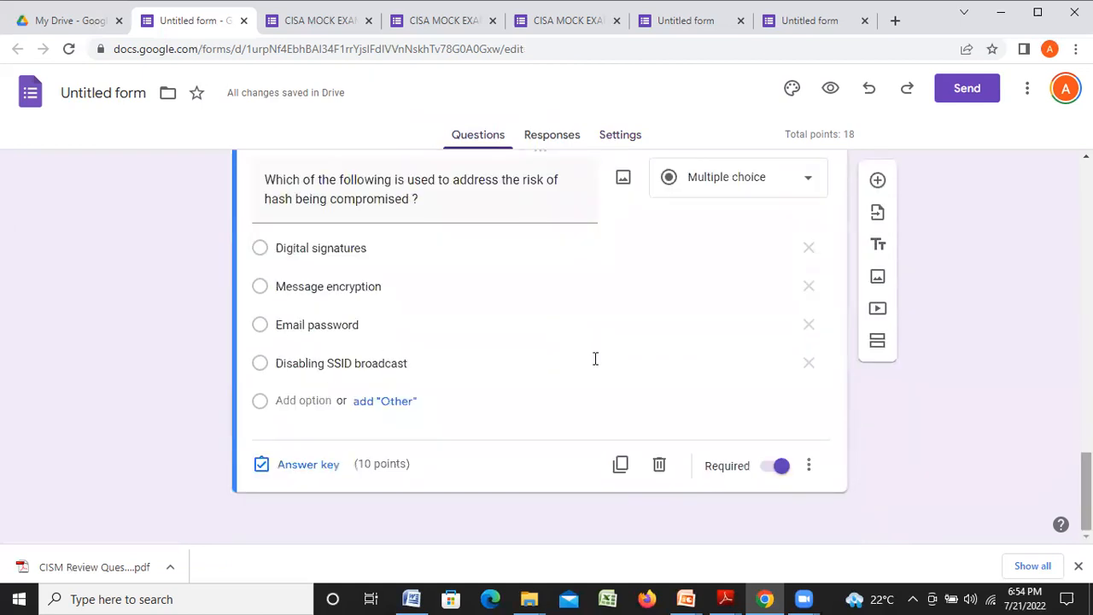
click(621, 138)
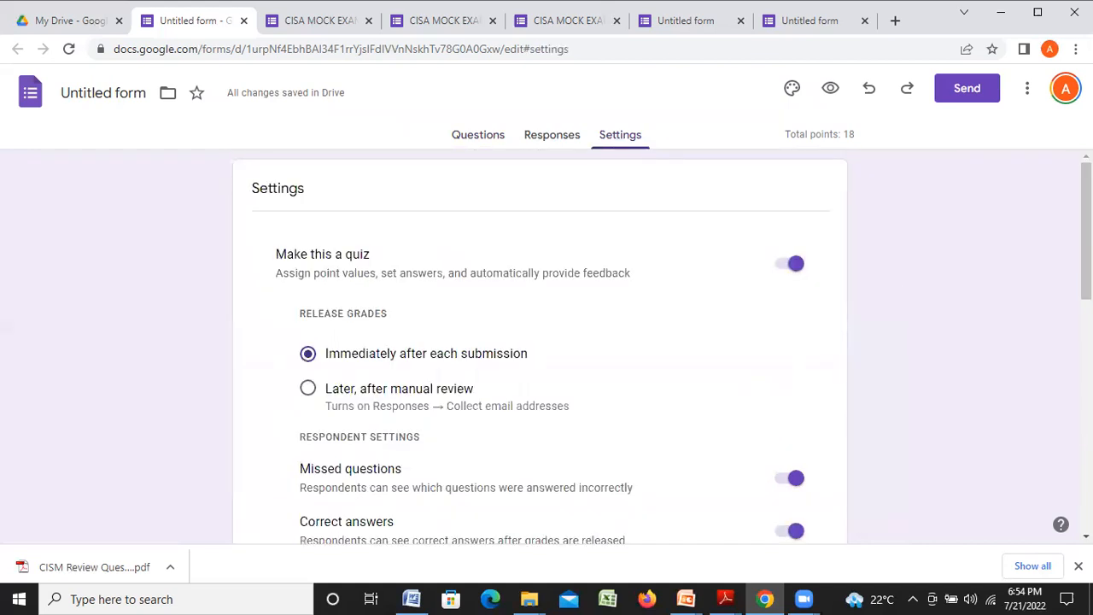
scroll(539, 342, down, 2)
scroll(549, 219, down, 3)
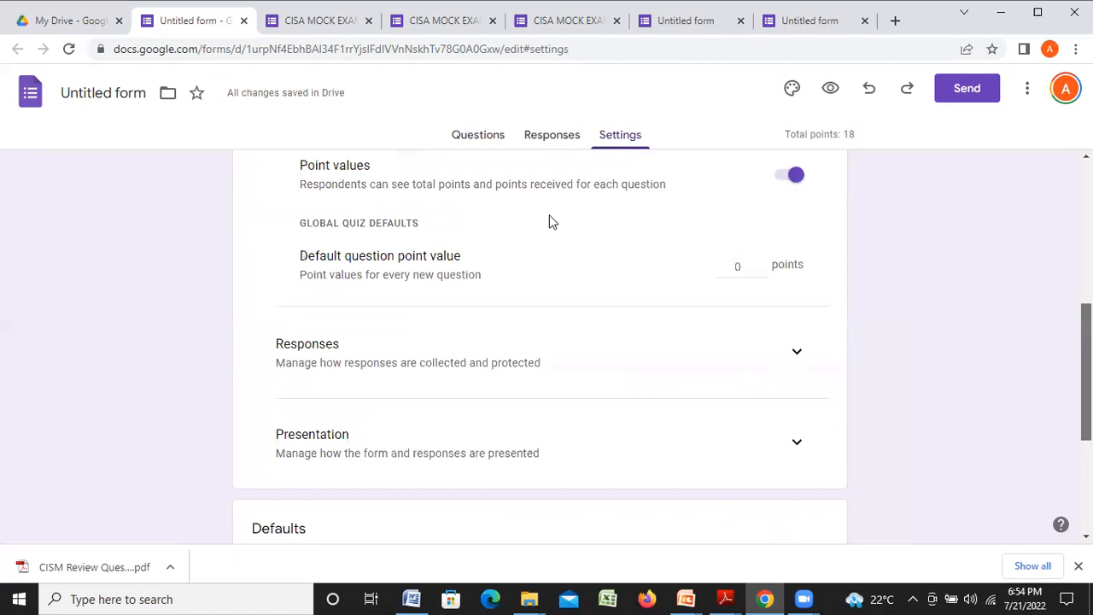
Set the hash question's answer key to 2 points with "Digital signatures" as the correct answer.
click(472, 143)
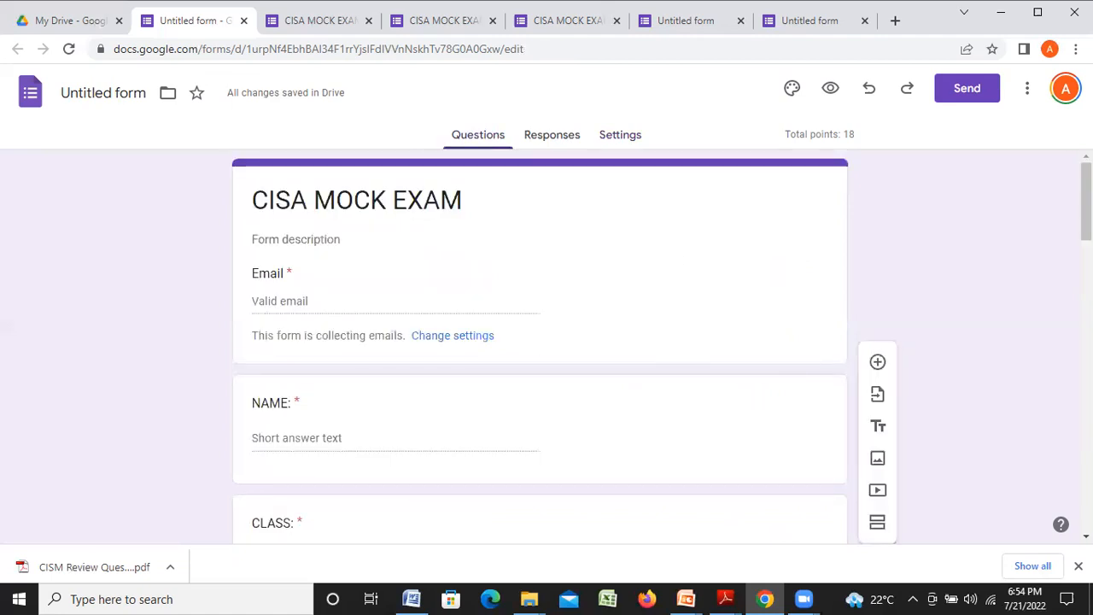
scroll(539, 341, down, 1)
scroll(539, 341, down, 10)
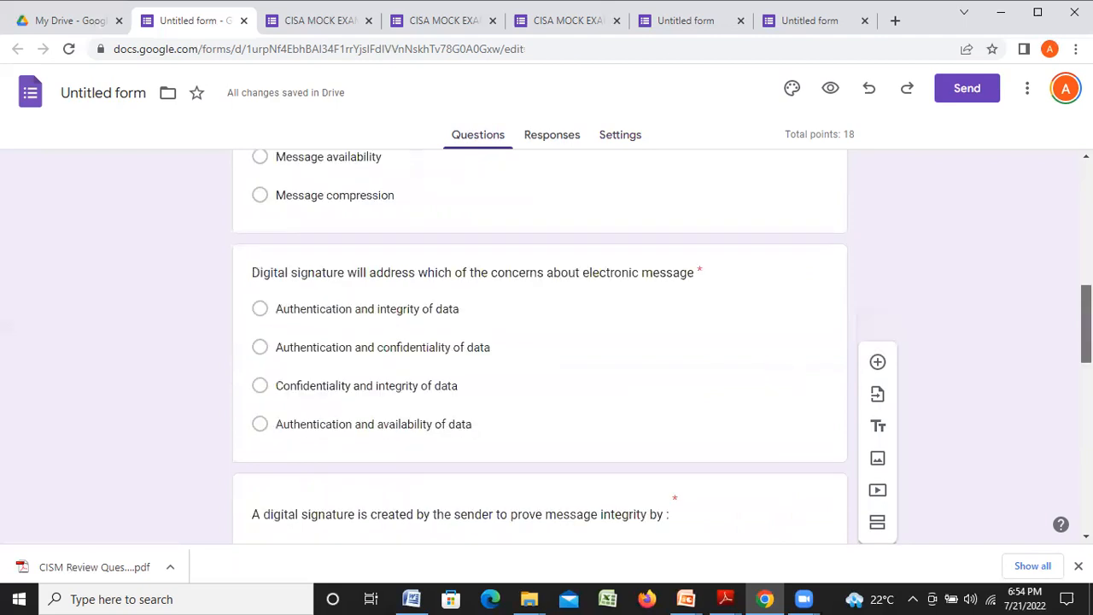
scroll(540, 341, down, 5)
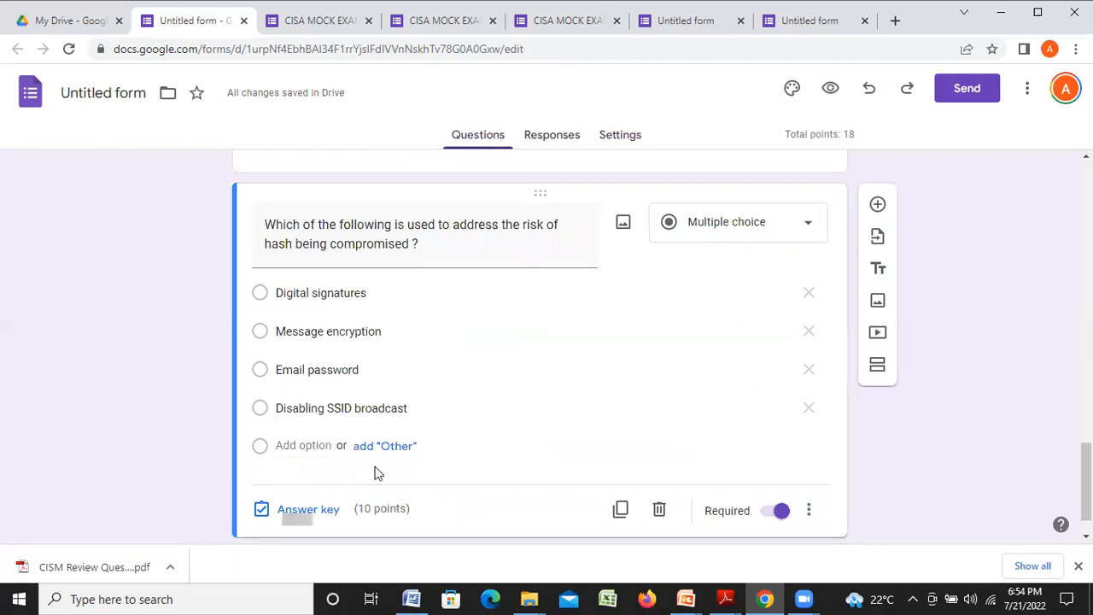
click(309, 510)
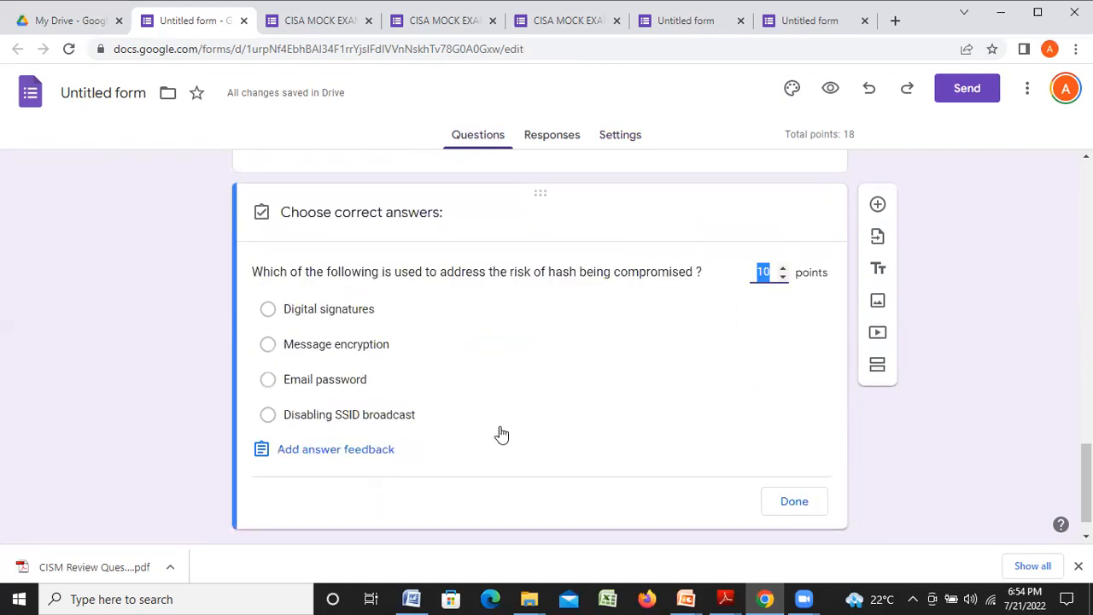
click(783, 278)
click(783, 278)
click(783, 277)
click(783, 279)
click(783, 279)
click(783, 278)
click(783, 278)
click(782, 277)
click(268, 312)
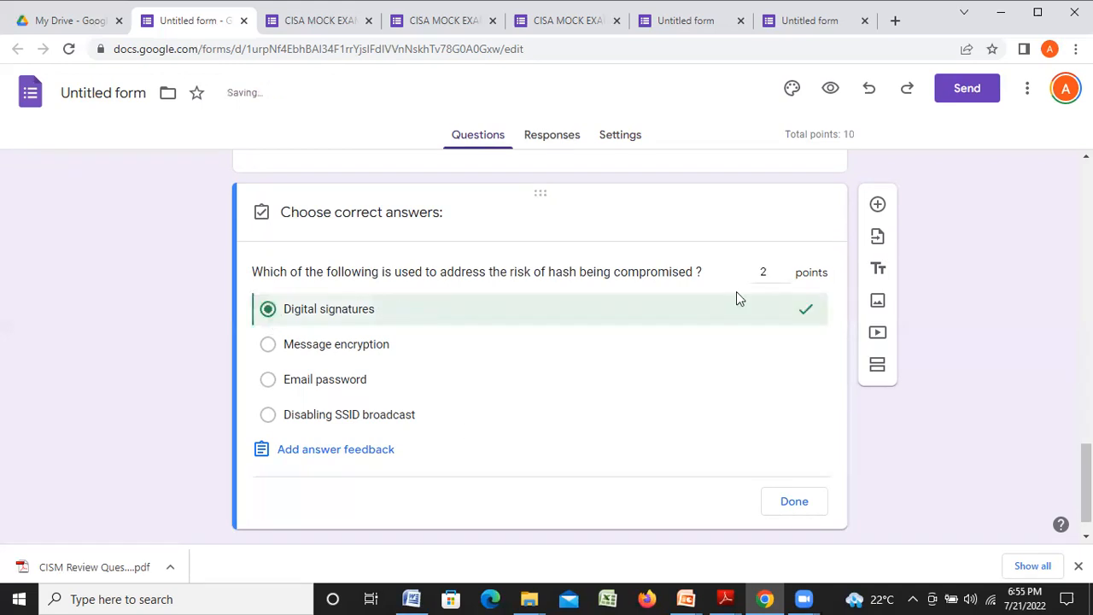
click(794, 502)
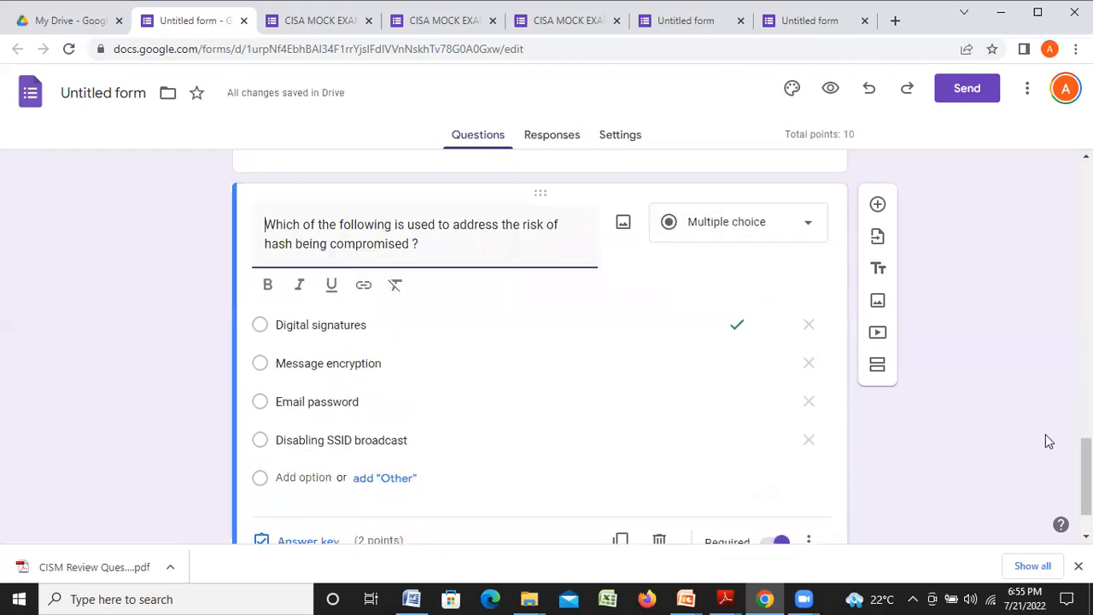
Add a new blank question below the hash question and check the default question point value in the quiz settings.
drag(1086, 477, 1086, 492)
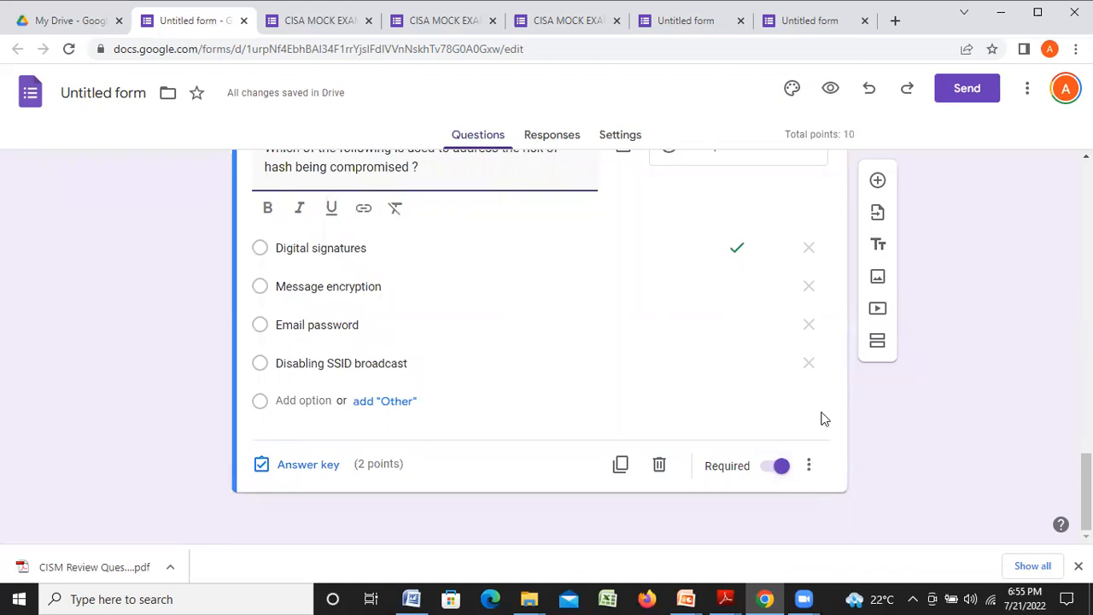
click(877, 182)
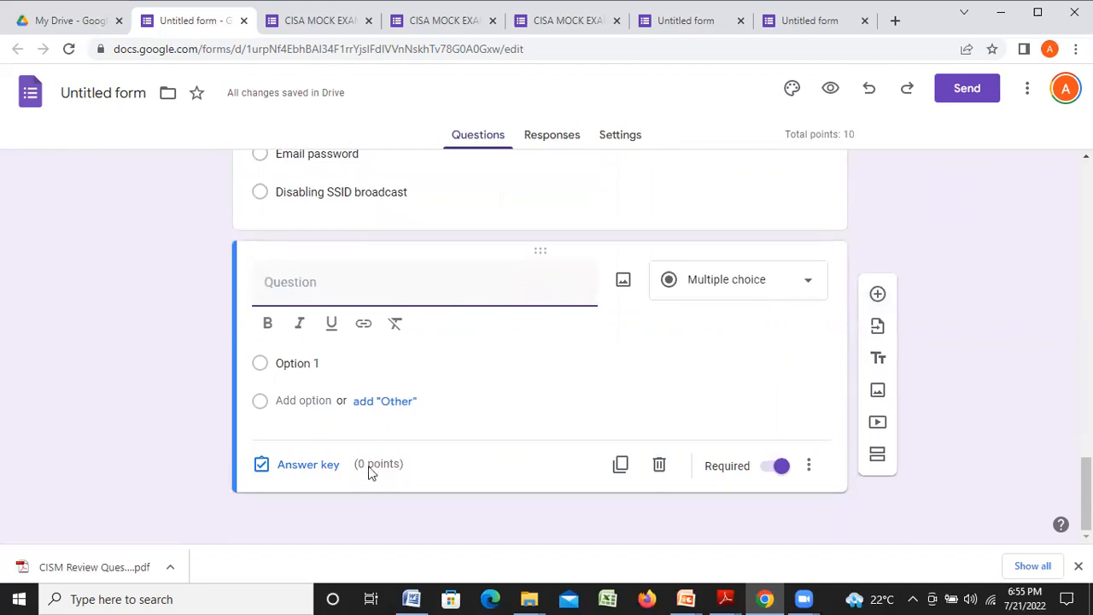
click(616, 139)
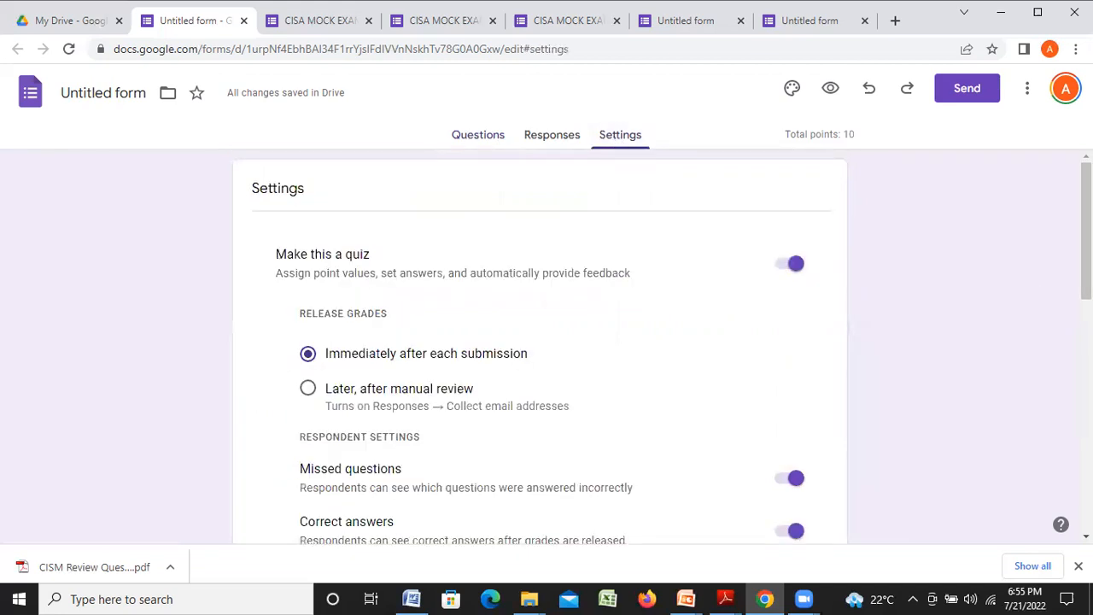
scroll(540, 341, down, 5)
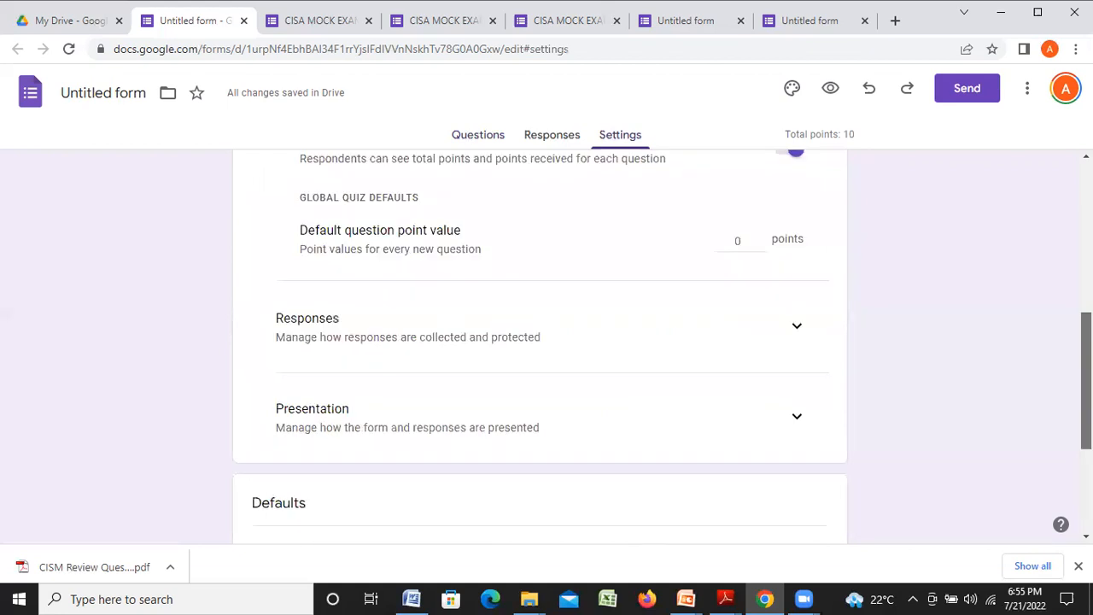
drag(1086, 380, 1086, 386)
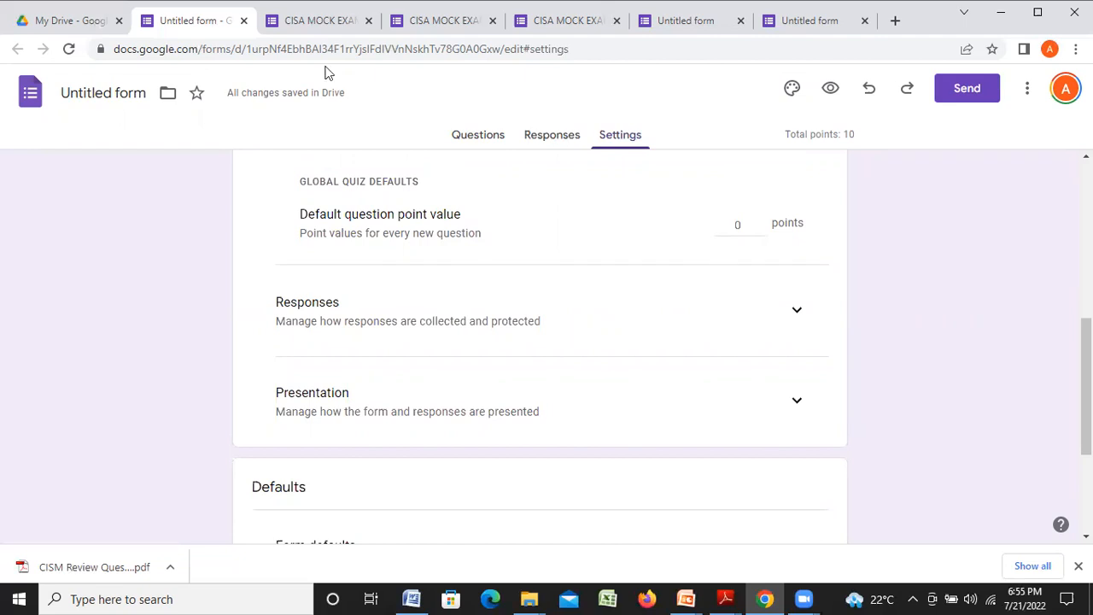
Delete the blank question below the question about the risk of hash being compromised.
click(469, 137)
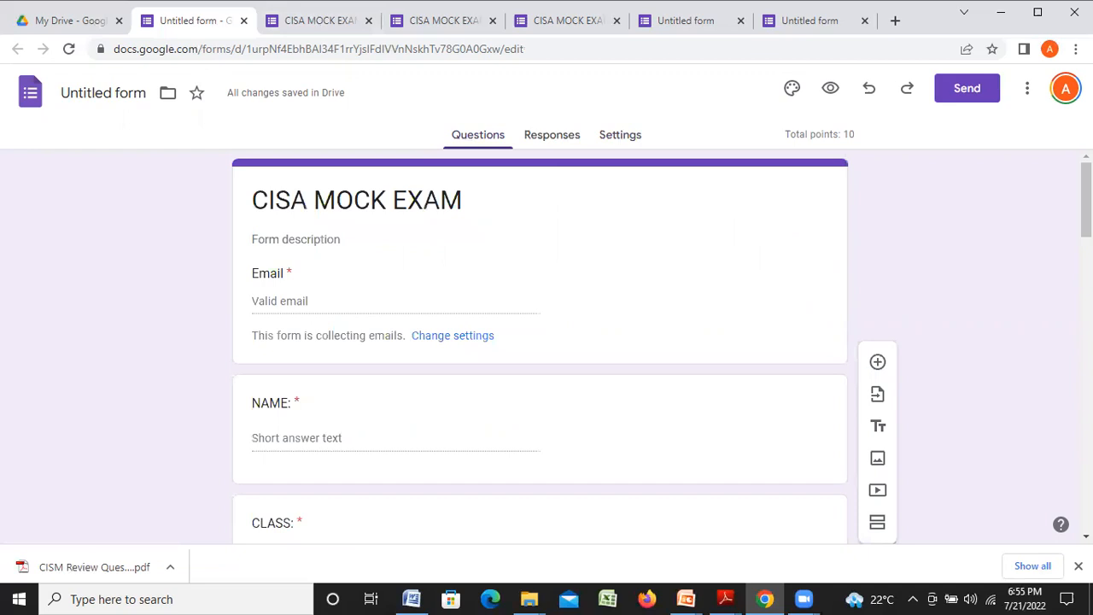
scroll(540, 341, down, 2)
scroll(539, 341, down, 5)
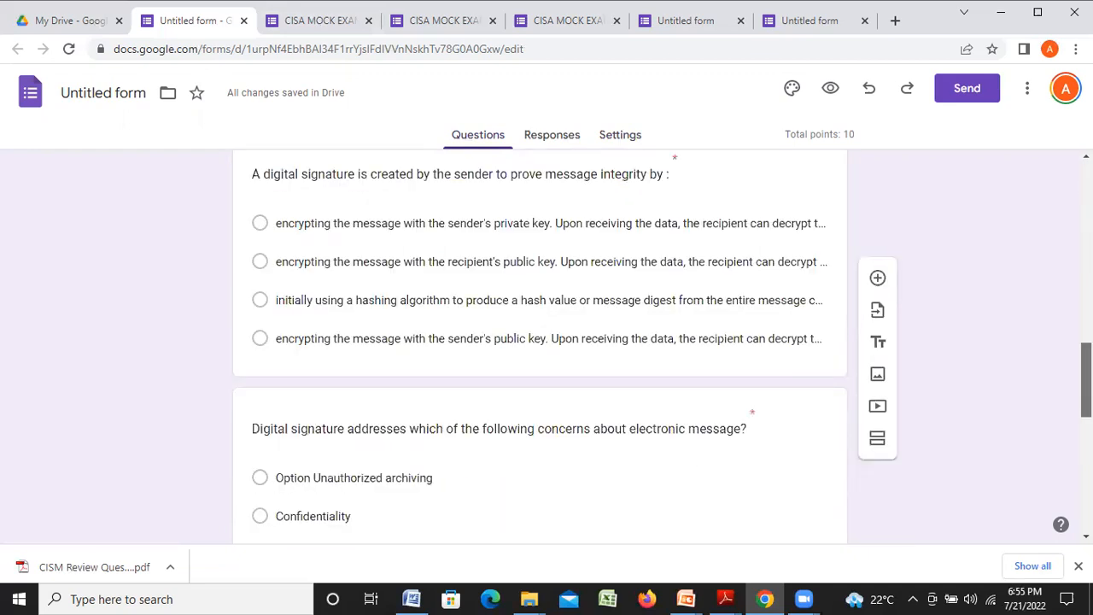
scroll(539, 342, down, 5)
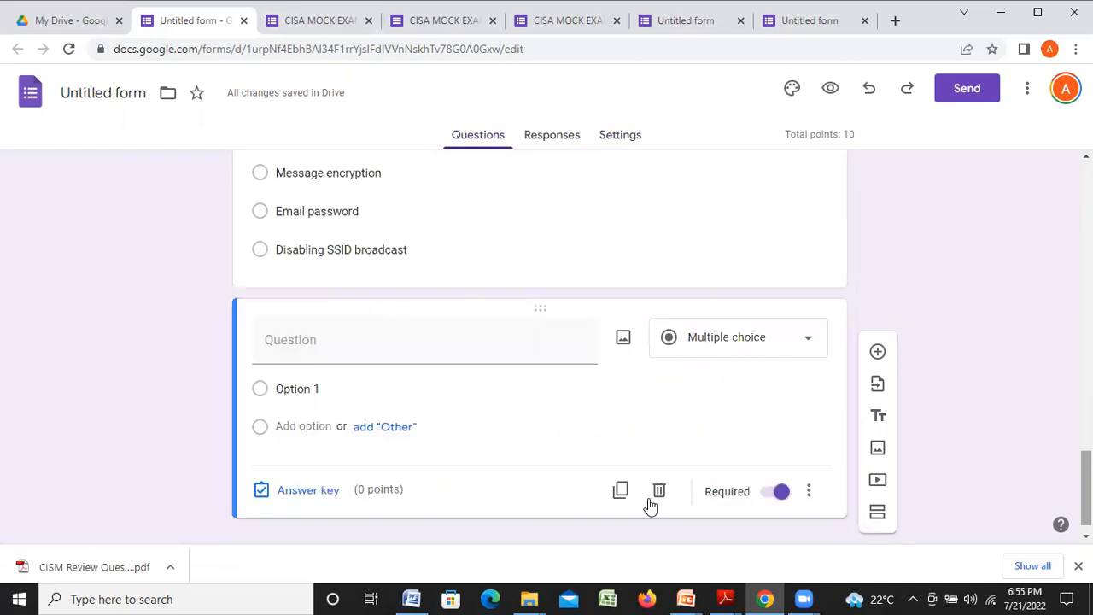
click(660, 492)
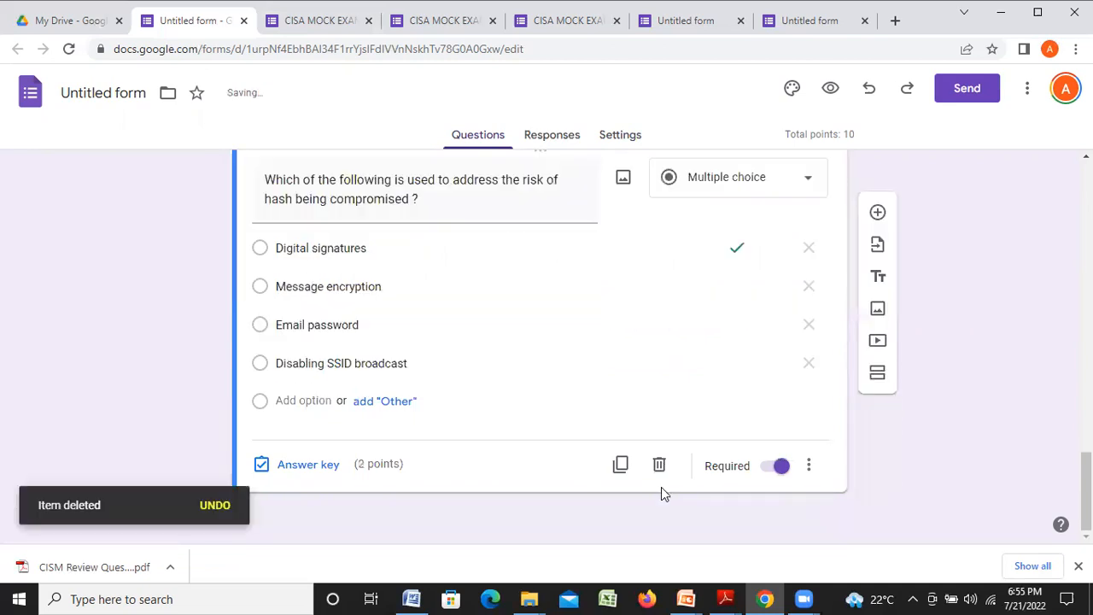
Examine the quiz's response settings and the choices for sending responders a copy of their response, keeping Off selected.
click(613, 145)
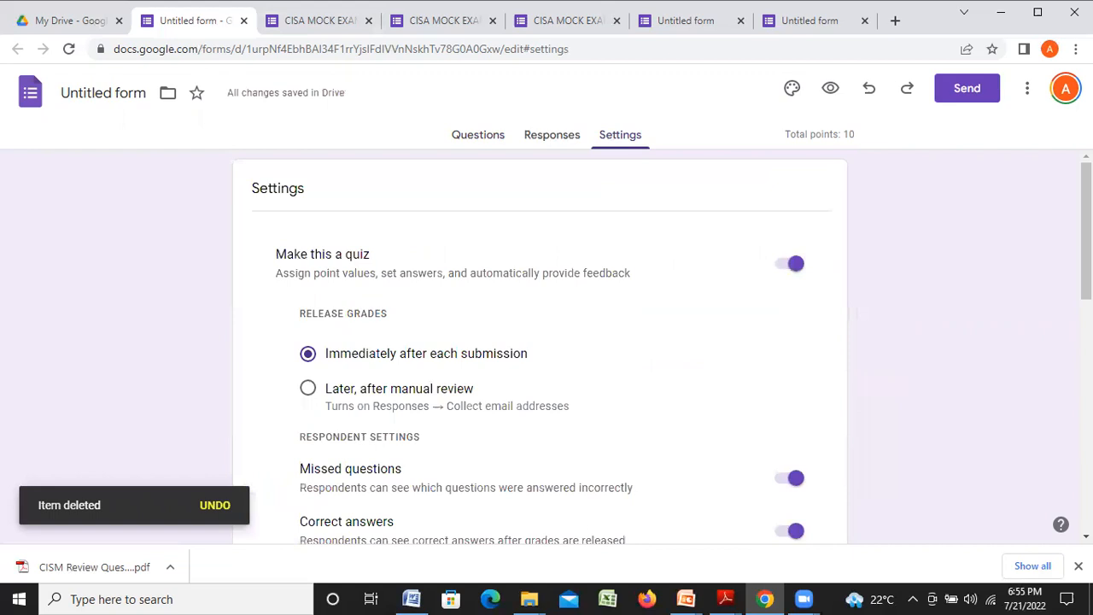
scroll(540, 342, down, 3)
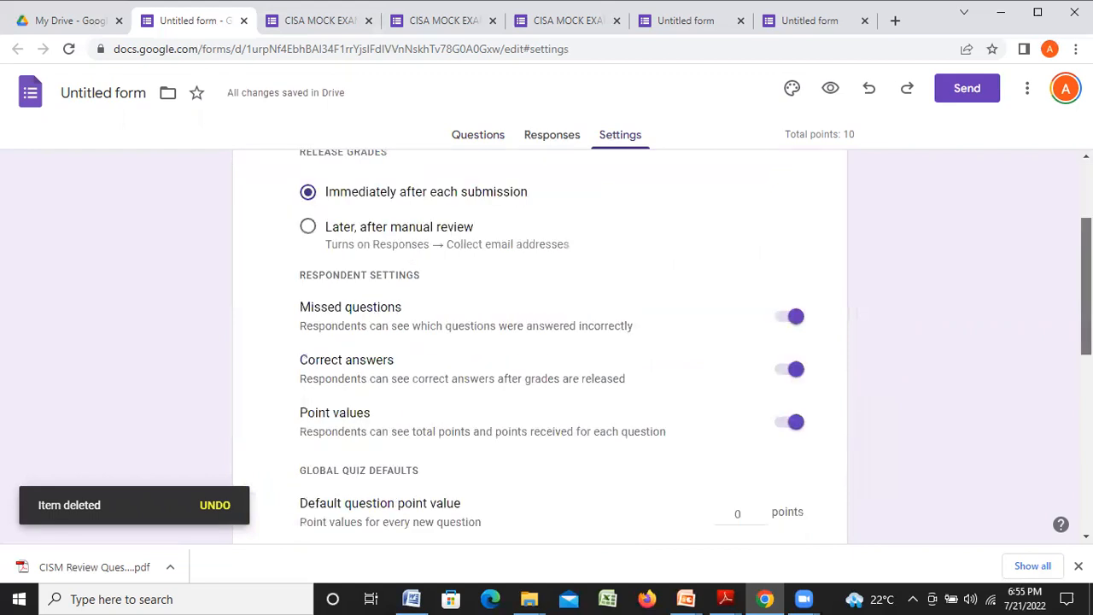
scroll(708, 405, down, 2)
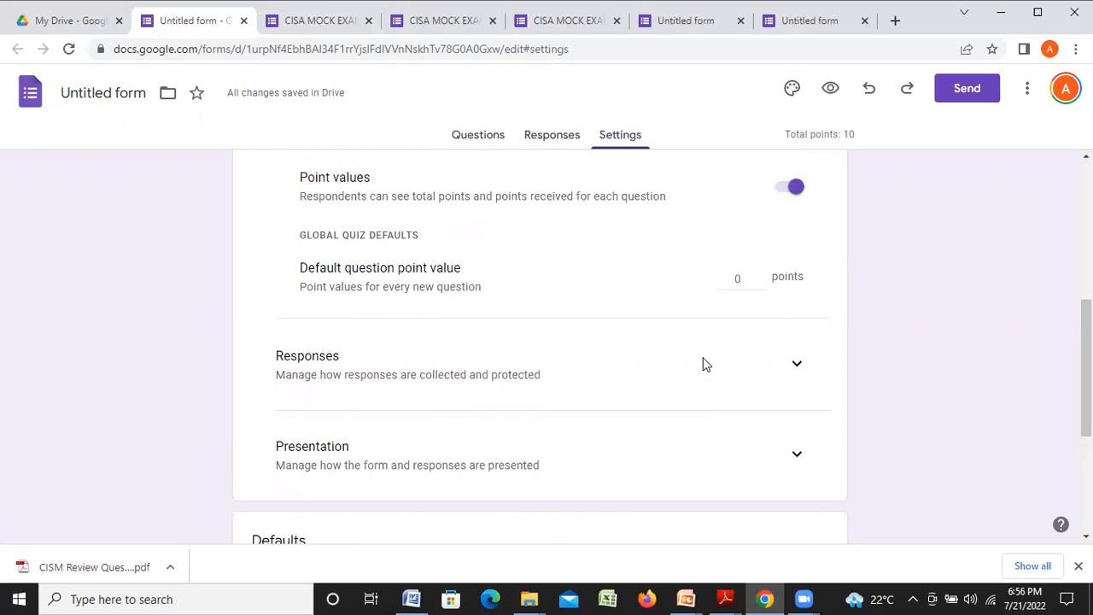
click(797, 365)
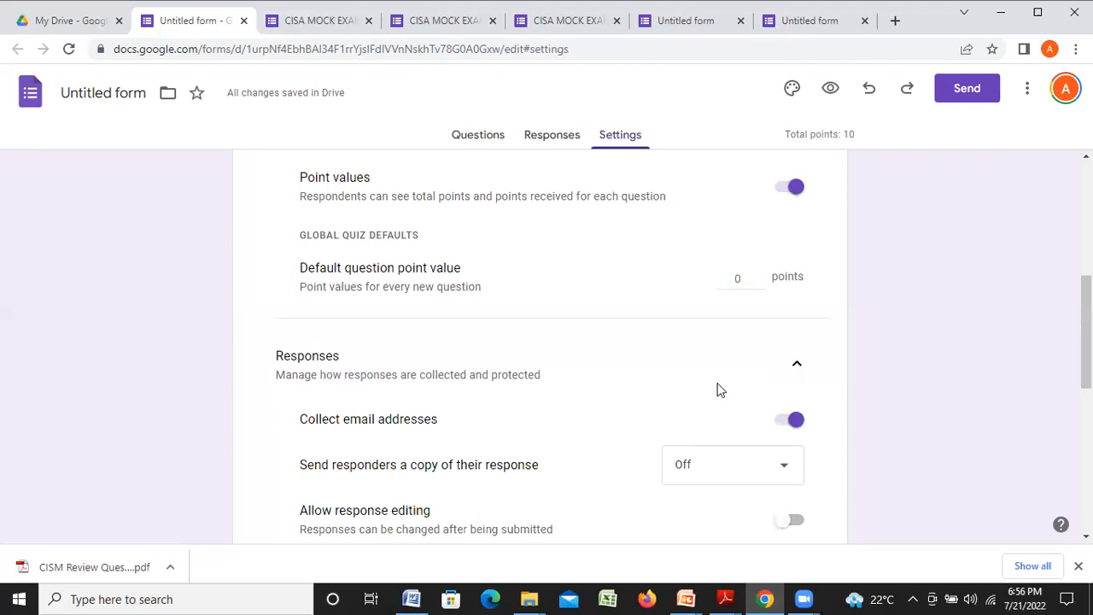
drag(1086, 331, 1049, 359)
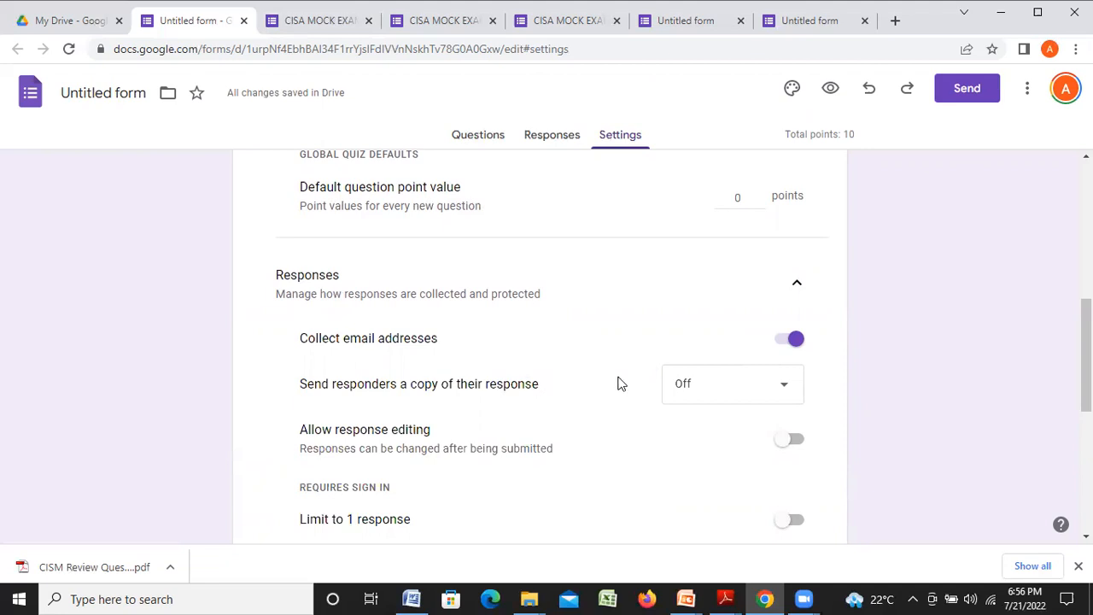
click(788, 391)
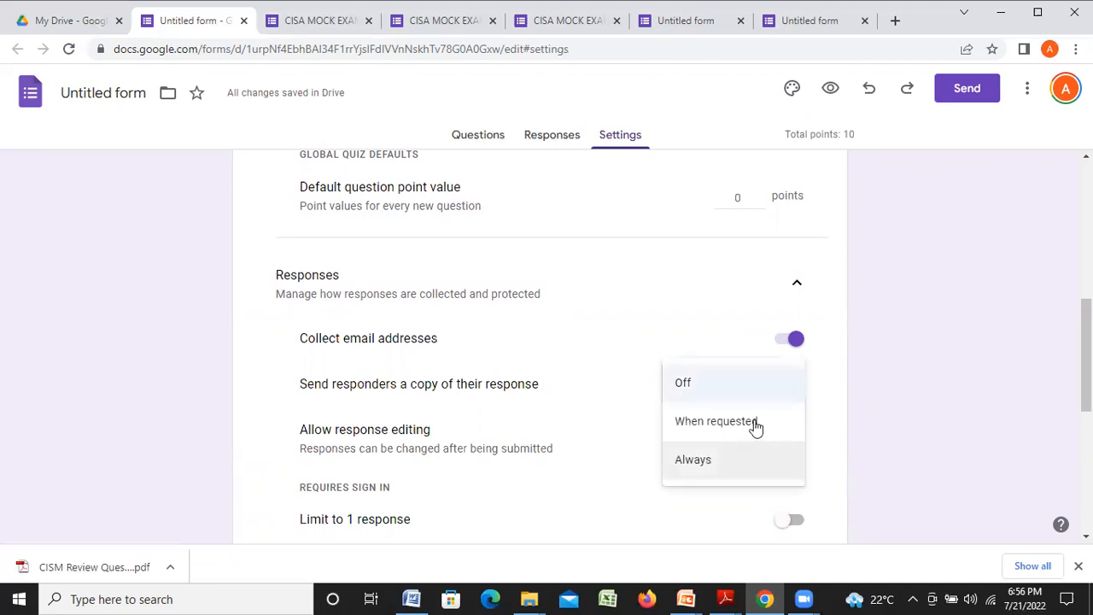
click(708, 386)
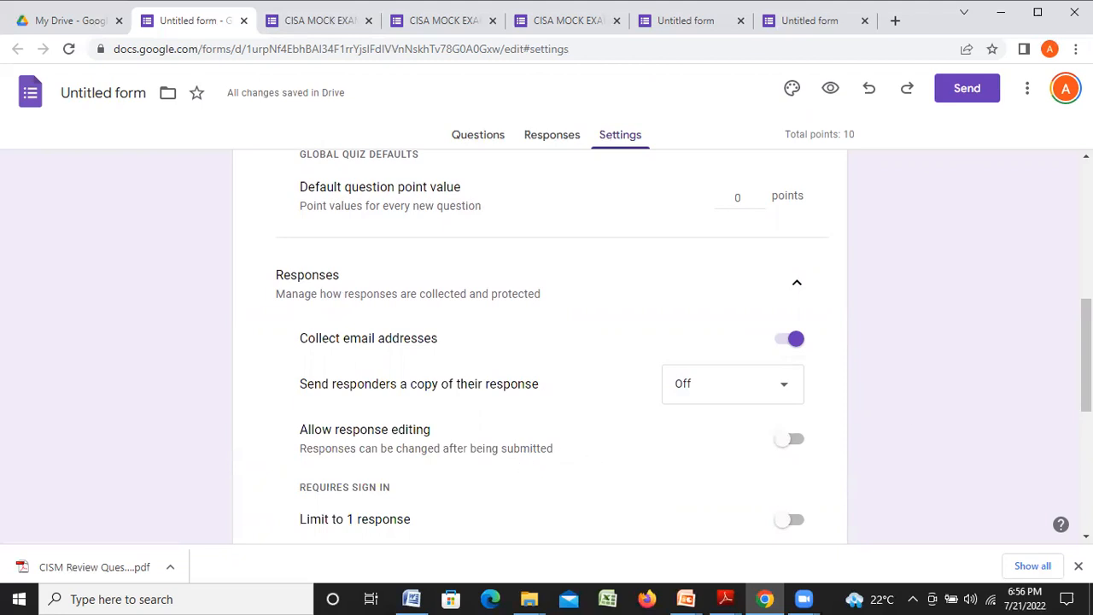
Try limiting the form to 1 response in the response settings, and switch the limit off again.
drag(1086, 367, 1086, 399)
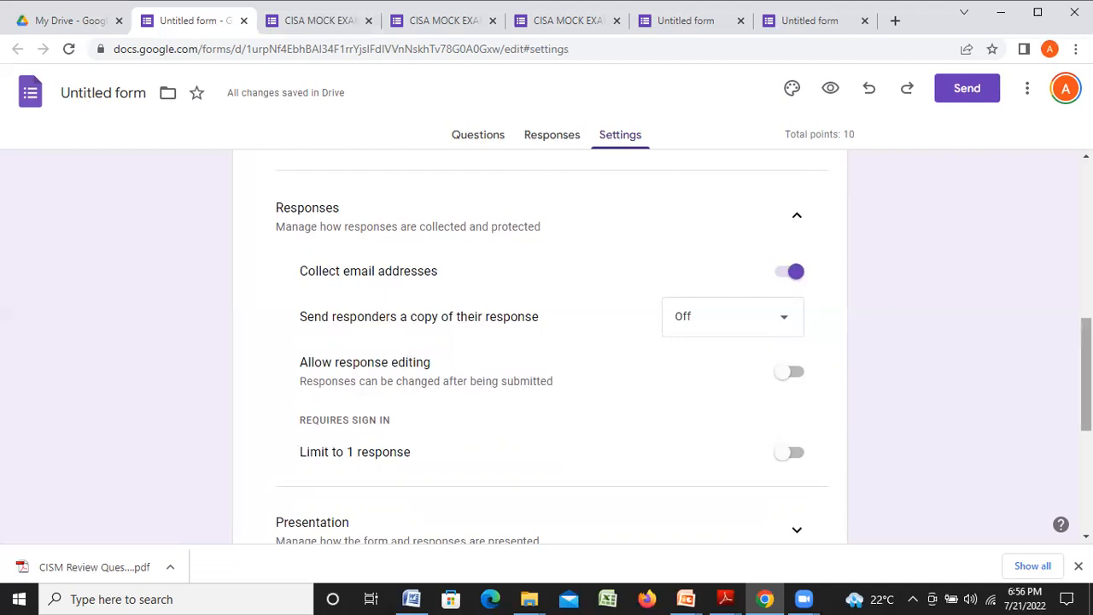
scroll(1085, 376, down, 1)
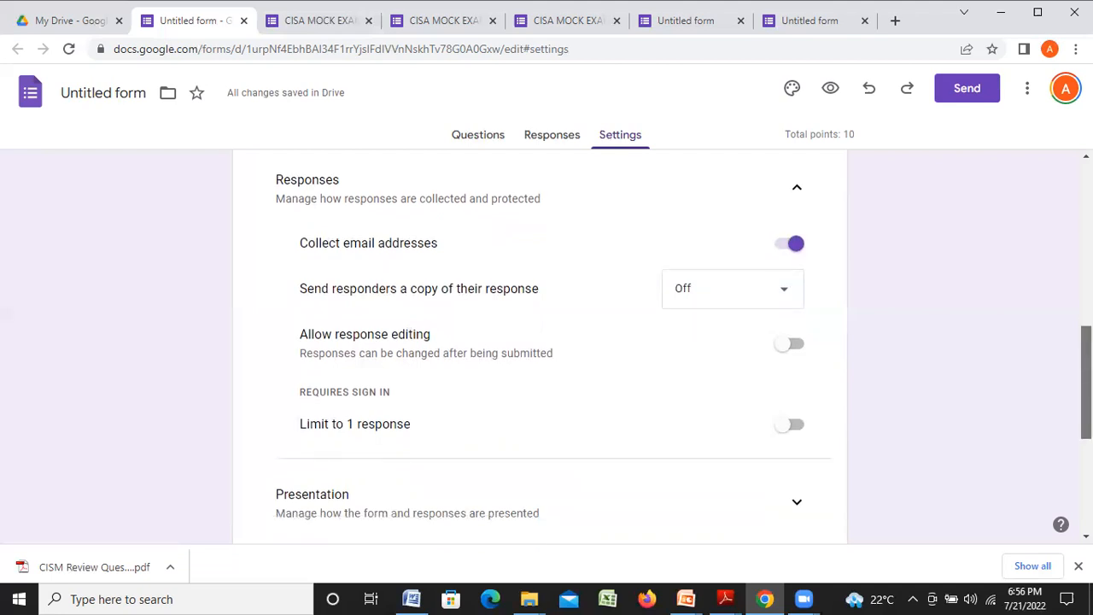
click(794, 431)
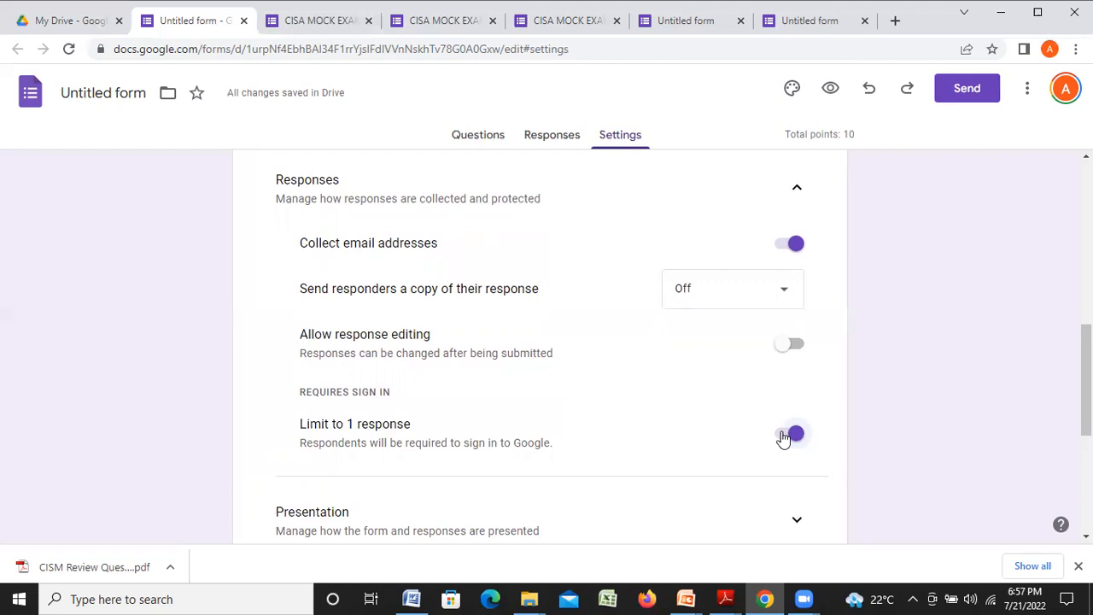
click(784, 434)
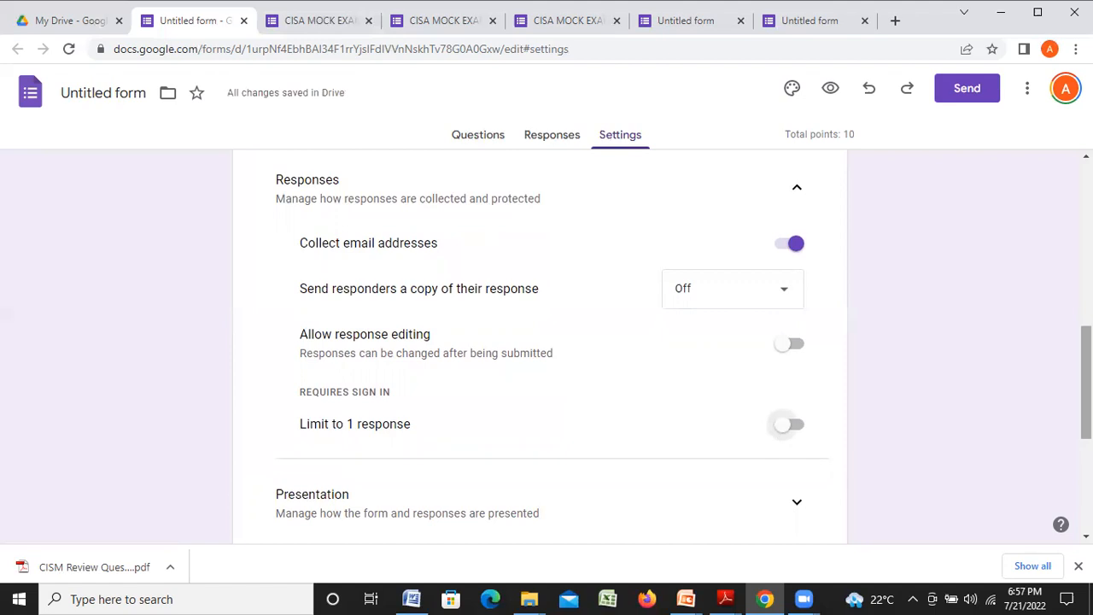
Examine the presentation settings for form presentation, after-submission options and autosave restrictions.
scroll(547, 350, down, 1)
scroll(546, 350, down, 1)
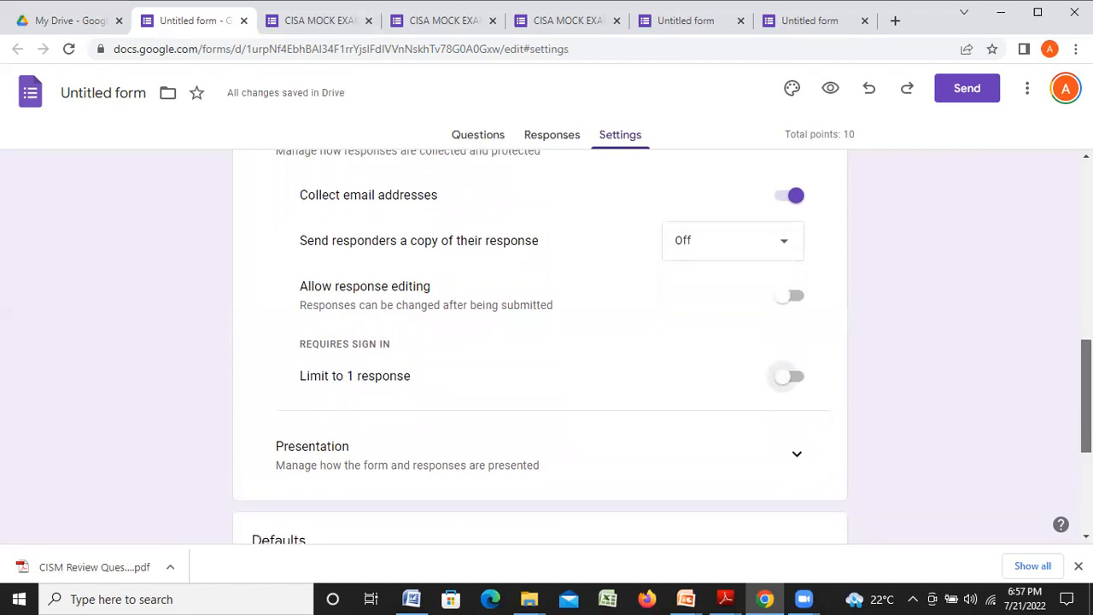
scroll(546, 350, down, 3)
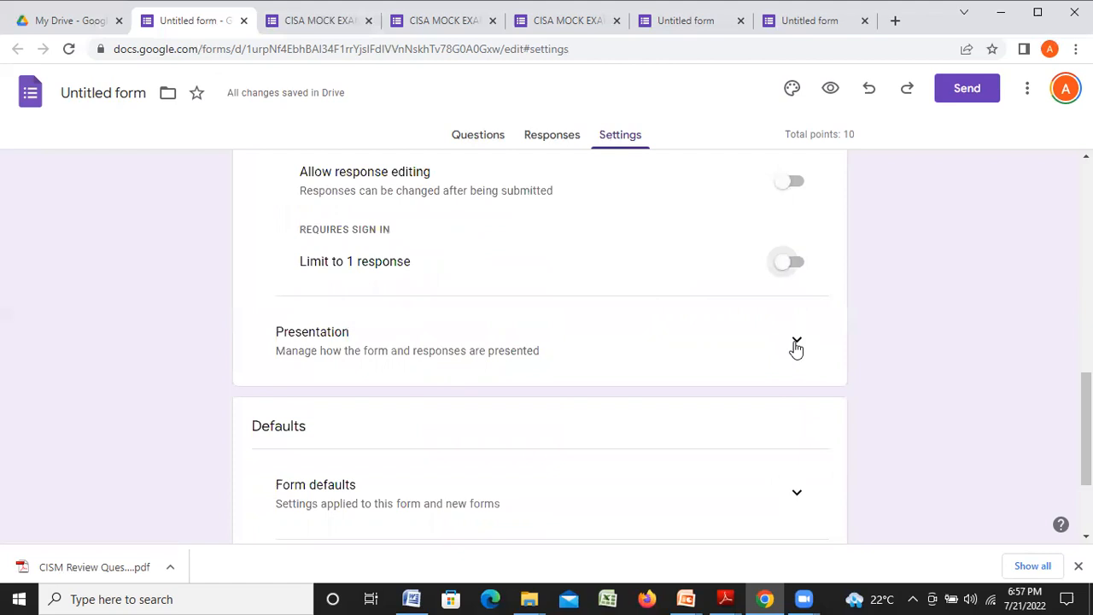
click(796, 341)
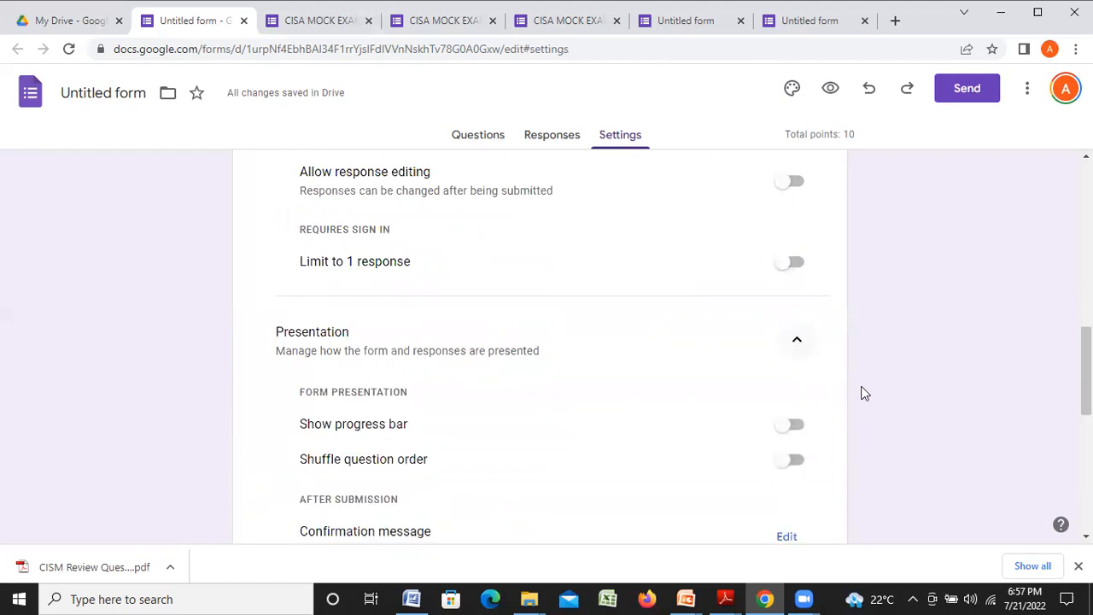
drag(1086, 370, 1086, 391)
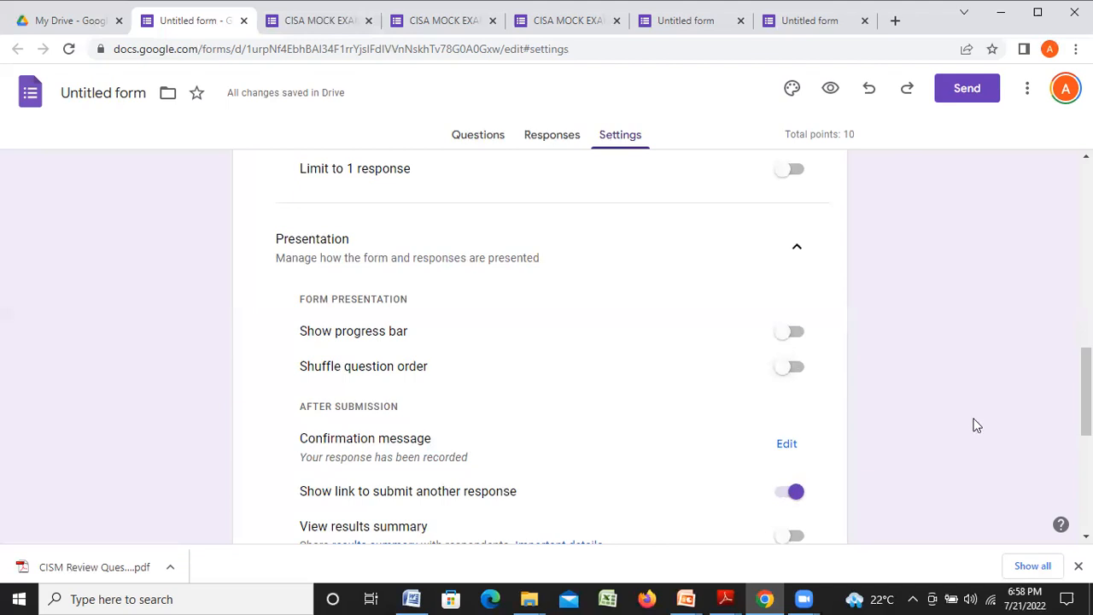
scroll(539, 342, down, 1)
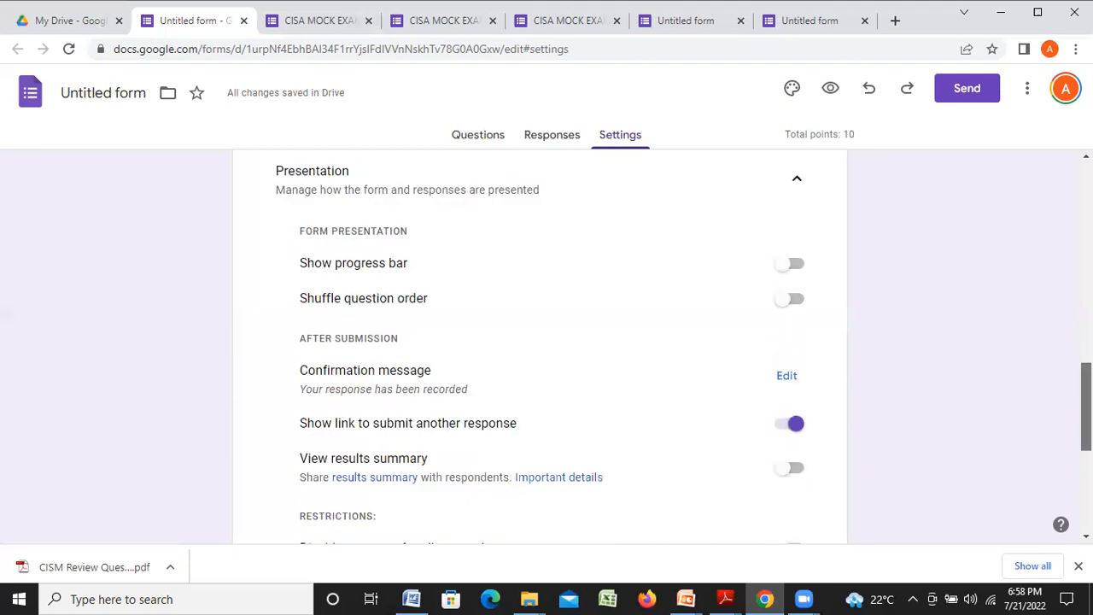
scroll(540, 347, down, 2)
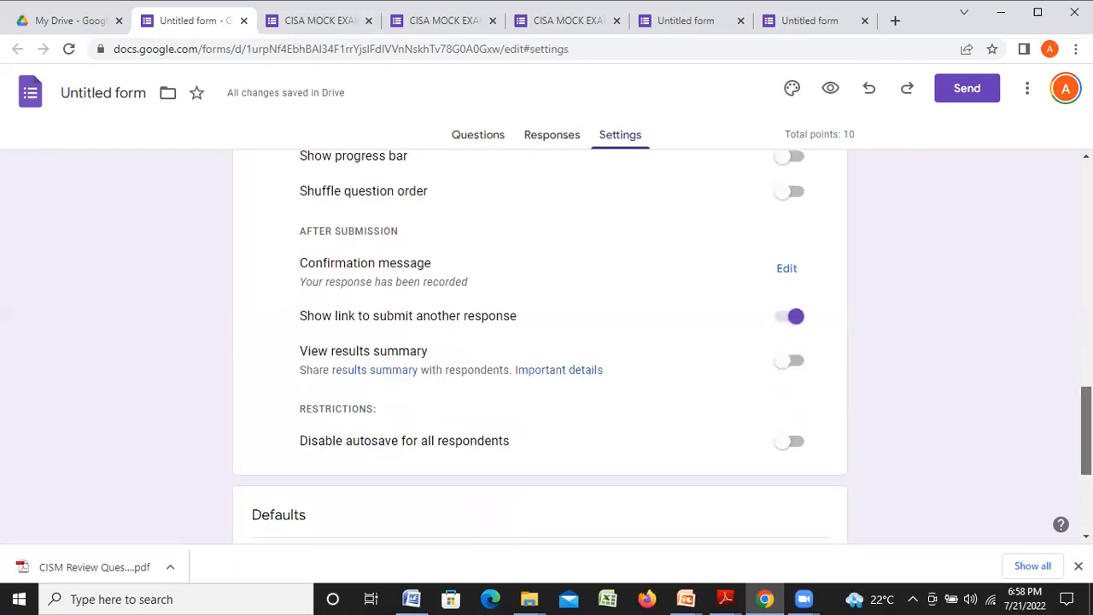
scroll(1059, 282, up, 10)
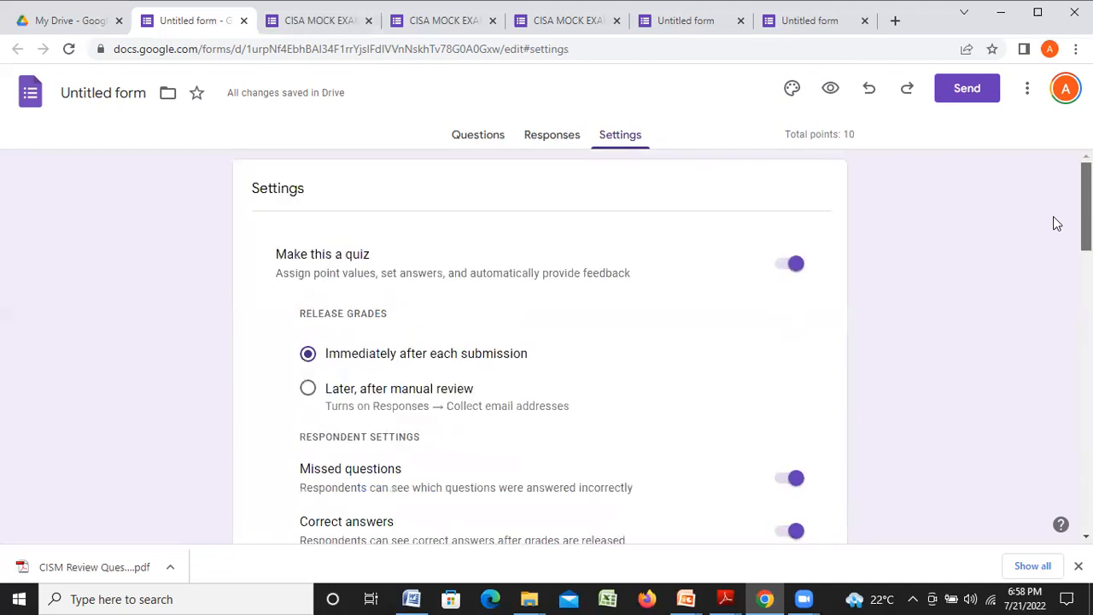
Preview the CISA MOCK EXAM form and review its respondent fields, questions, options and point values through to the end.
click(483, 141)
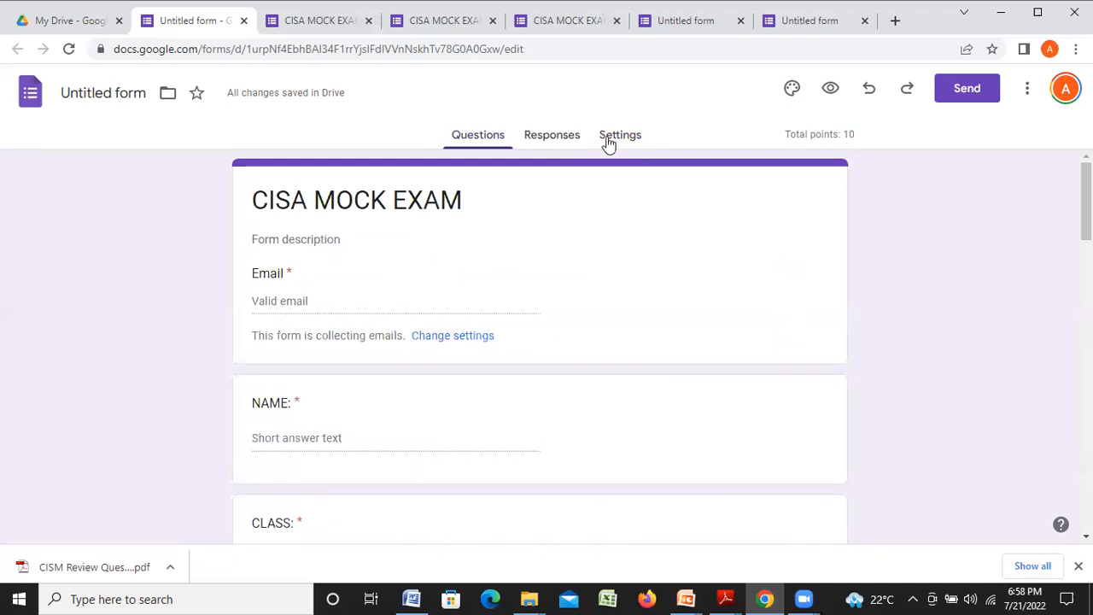
click(831, 91)
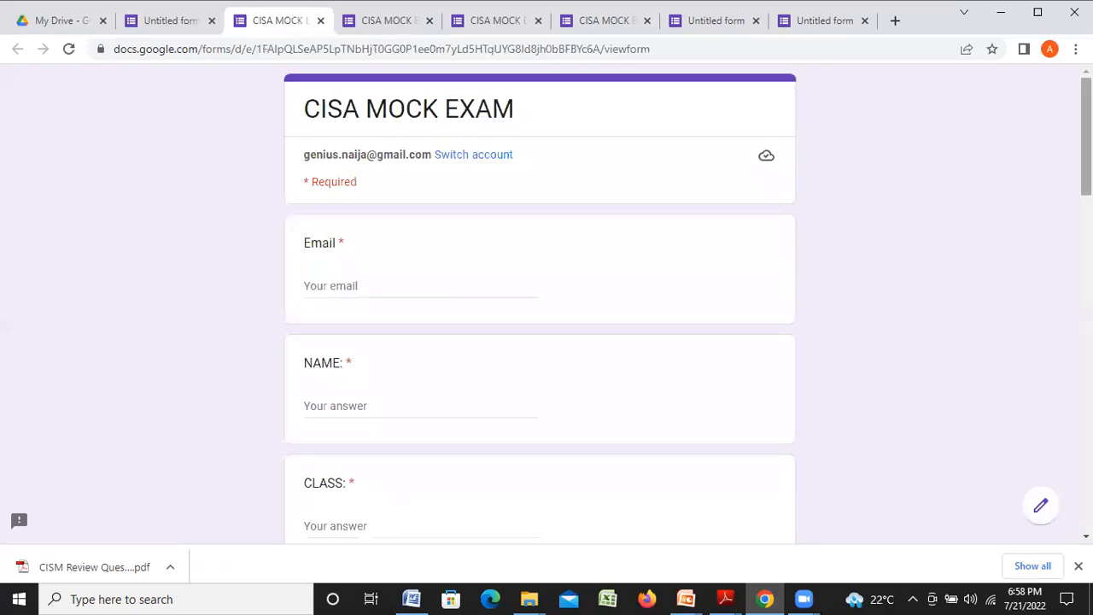
scroll(540, 307, down, 1)
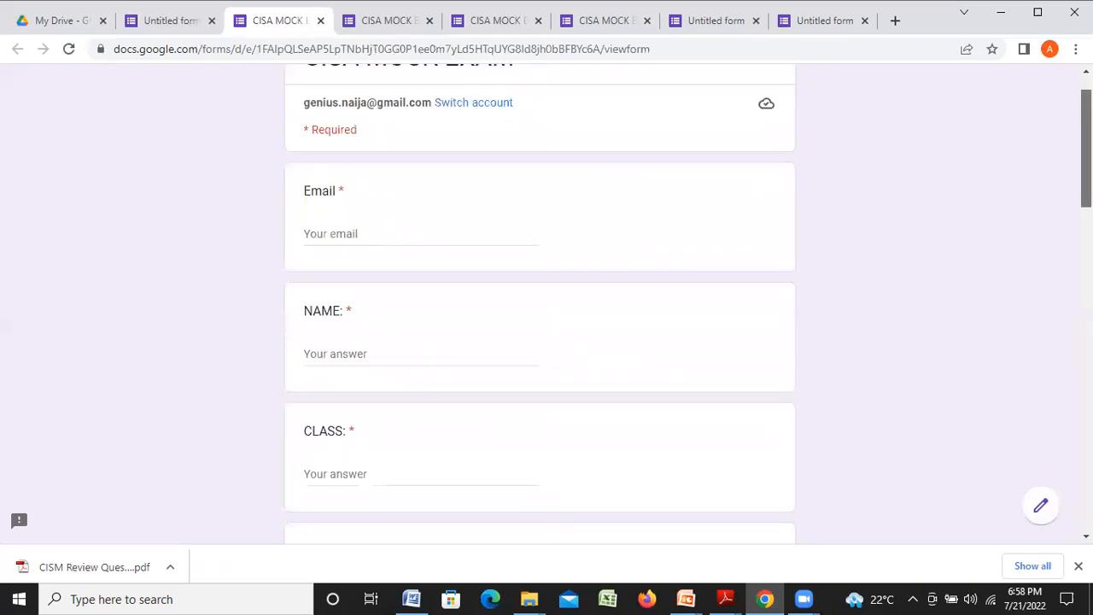
scroll(540, 308, down, 1)
scroll(539, 307, down, 1)
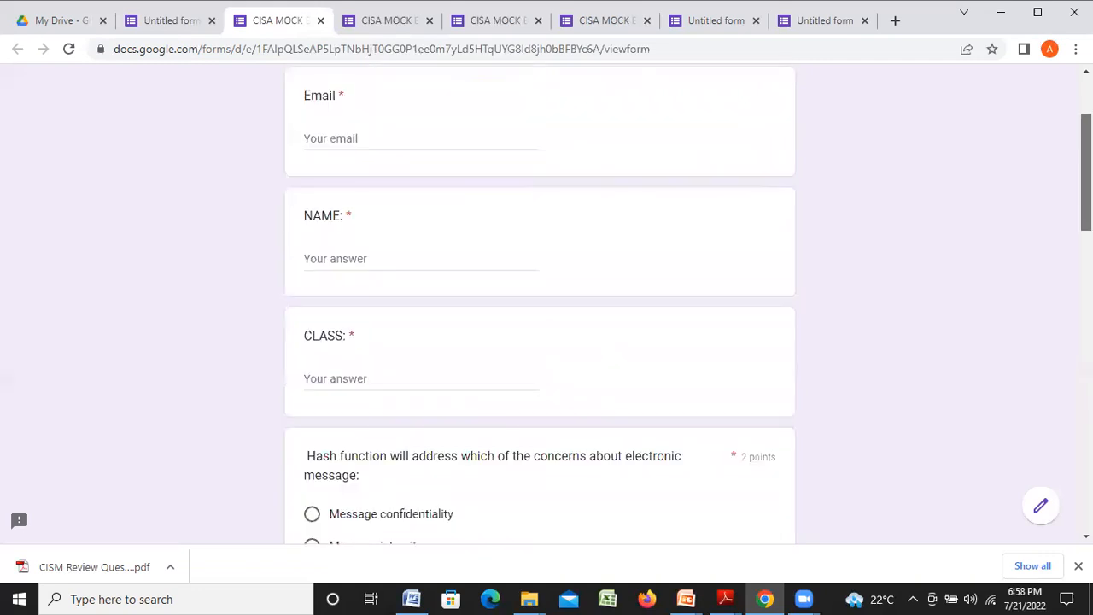
scroll(539, 307, down, 1)
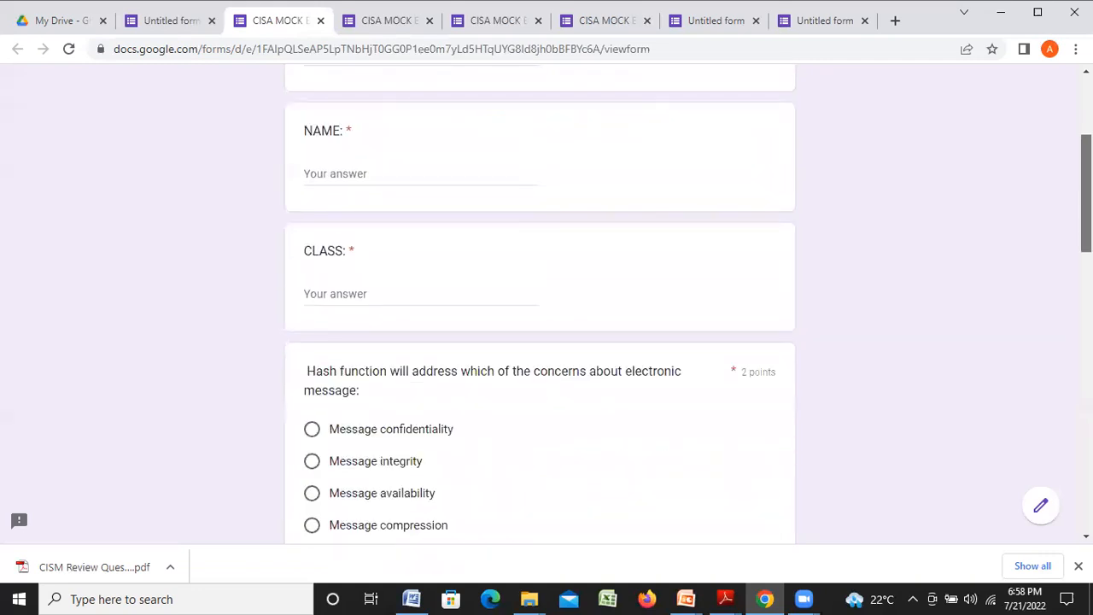
scroll(540, 307, down, 2)
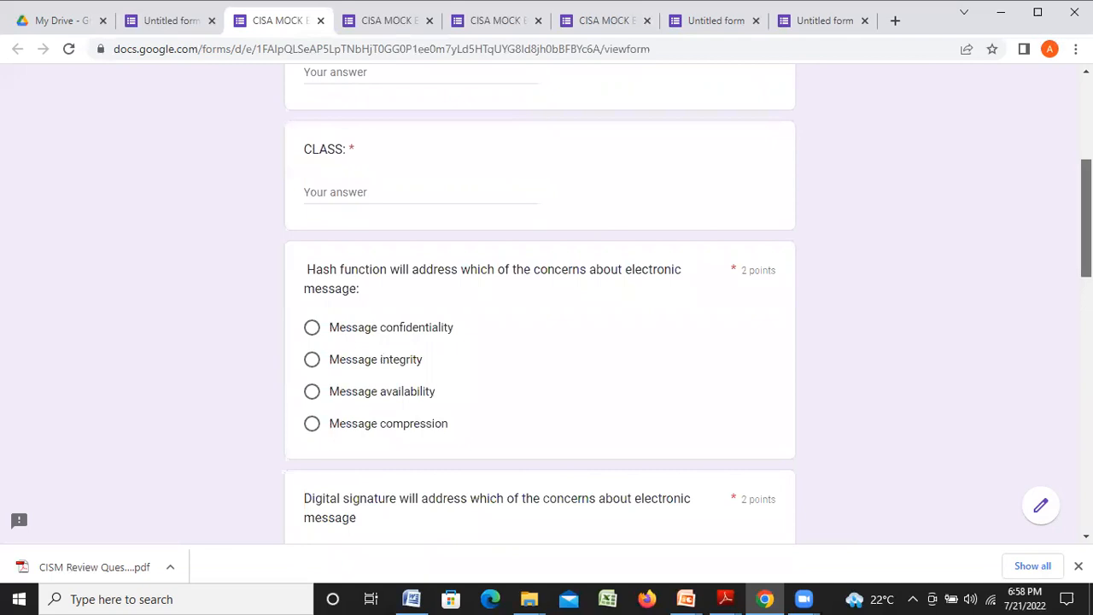
scroll(539, 307, down, 2)
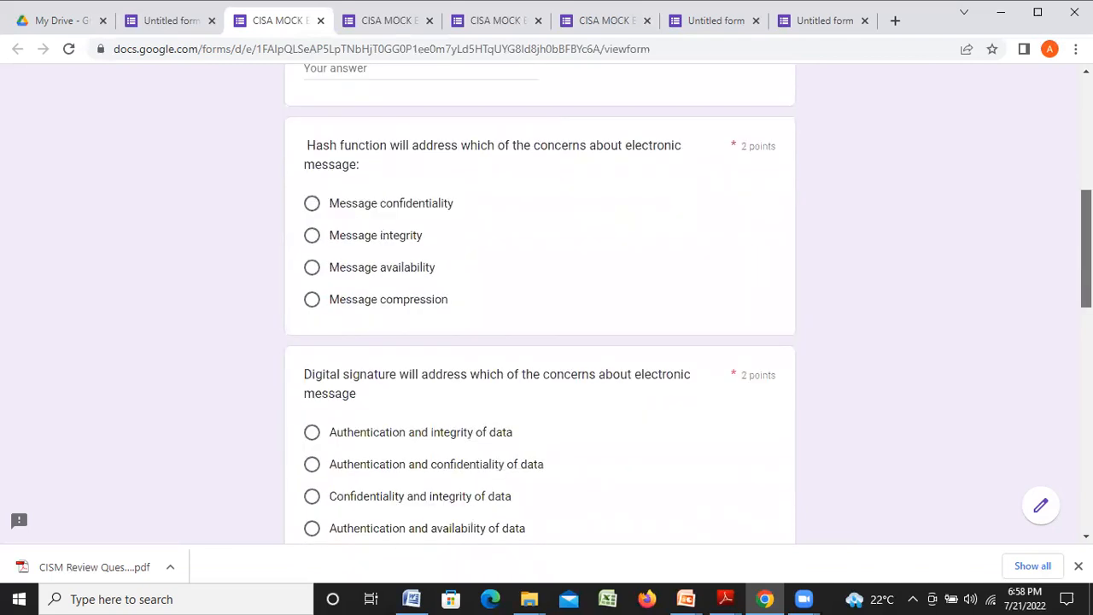
scroll(539, 308, down, 1)
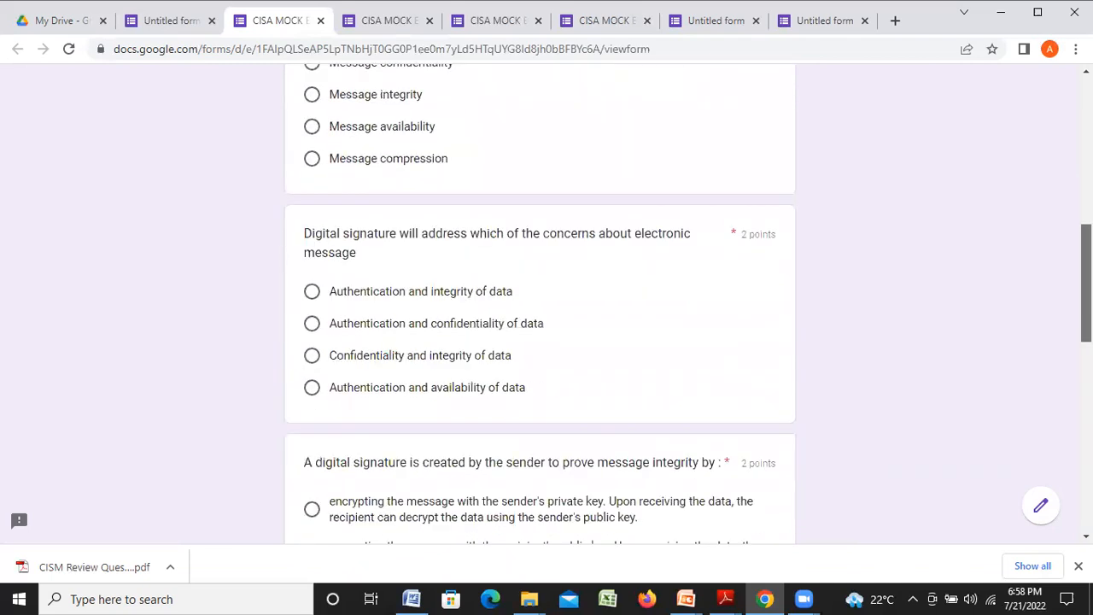
scroll(539, 308, down, 3)
scroll(540, 307, down, 2)
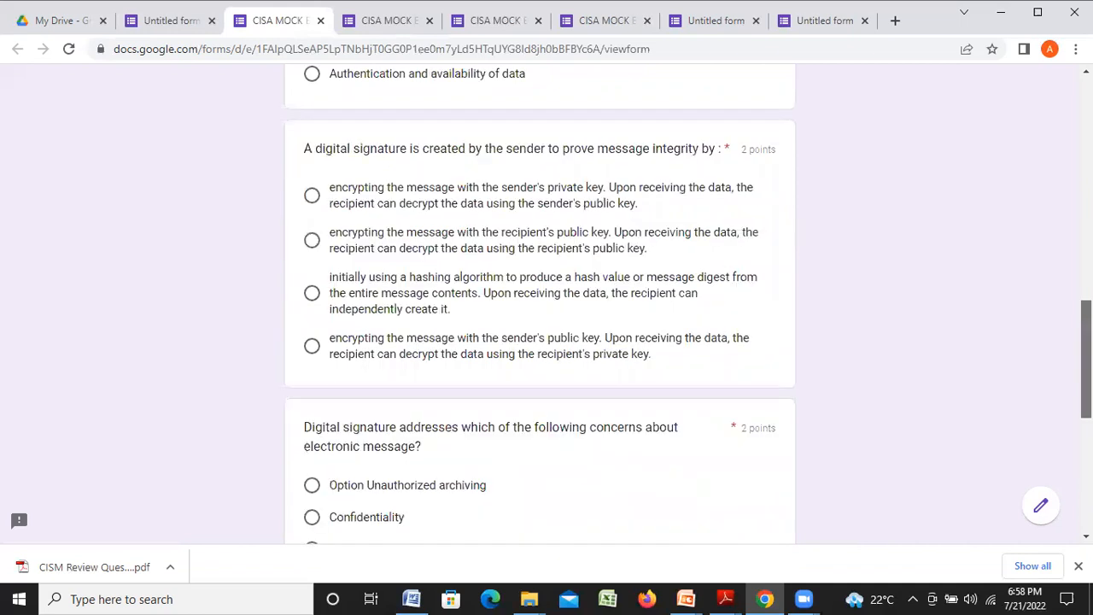
scroll(539, 307, down, 4)
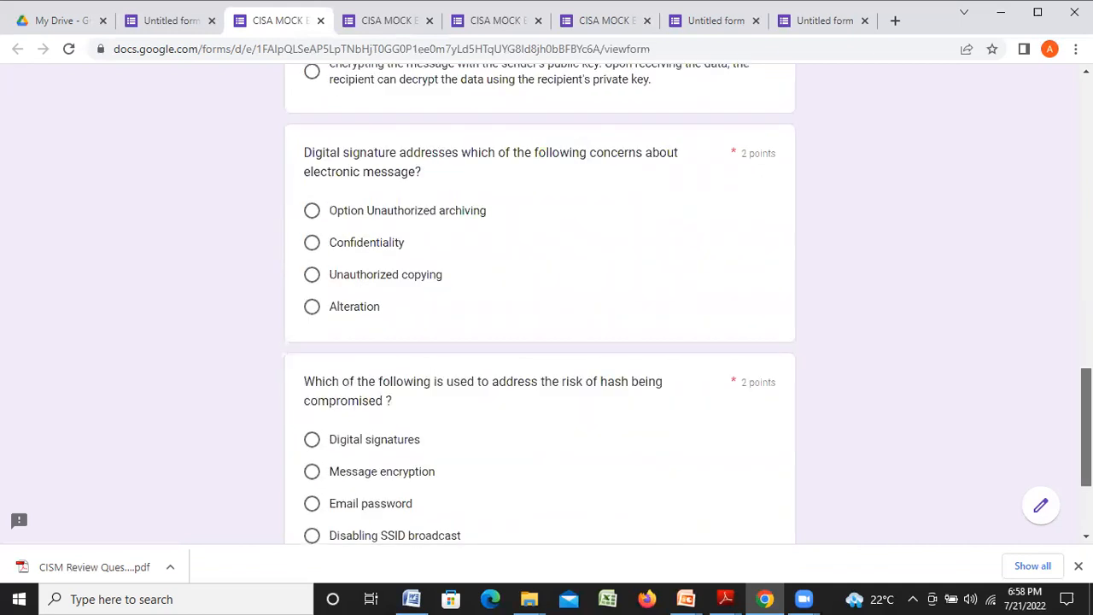
scroll(540, 307, down, 1)
scroll(461, 423, down, 1)
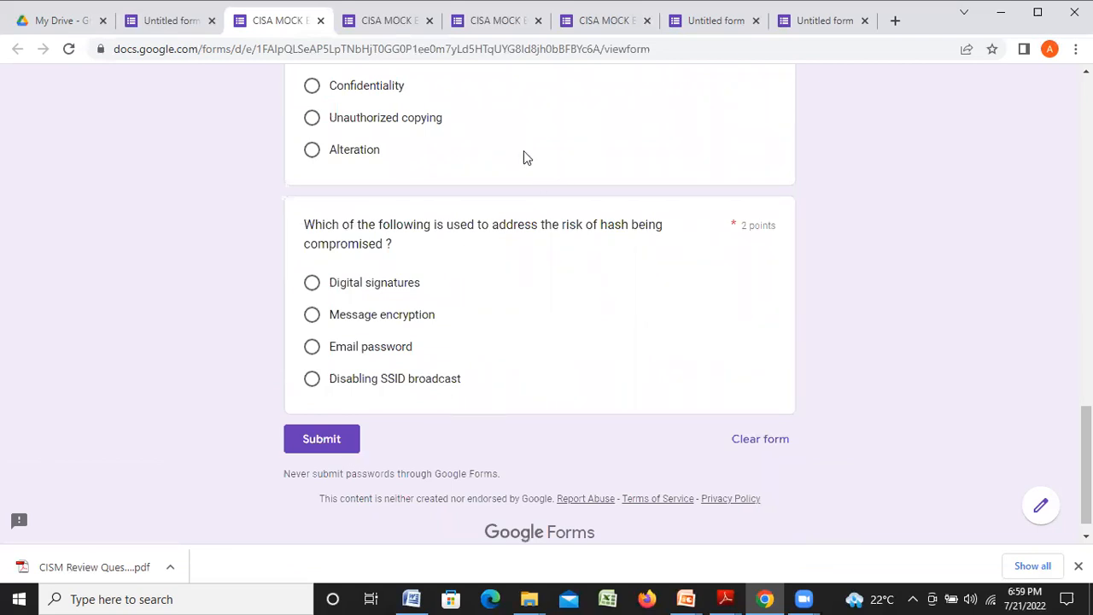
Return to the form editor, generate a shortened sharing link for the CISA MOCK EXAM form, and copy it.
click(190, 26)
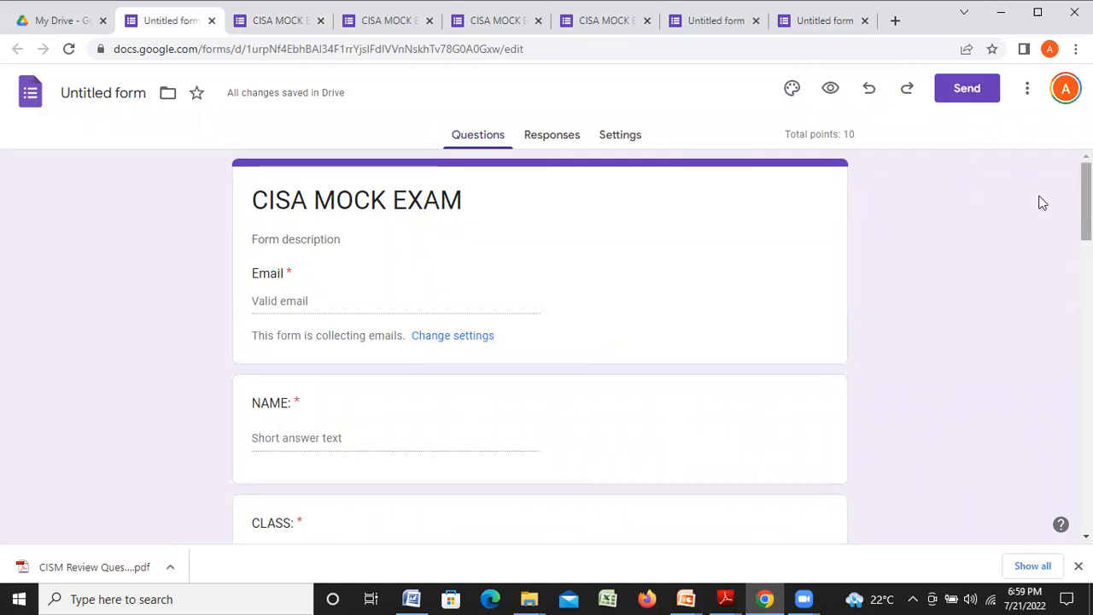
click(967, 94)
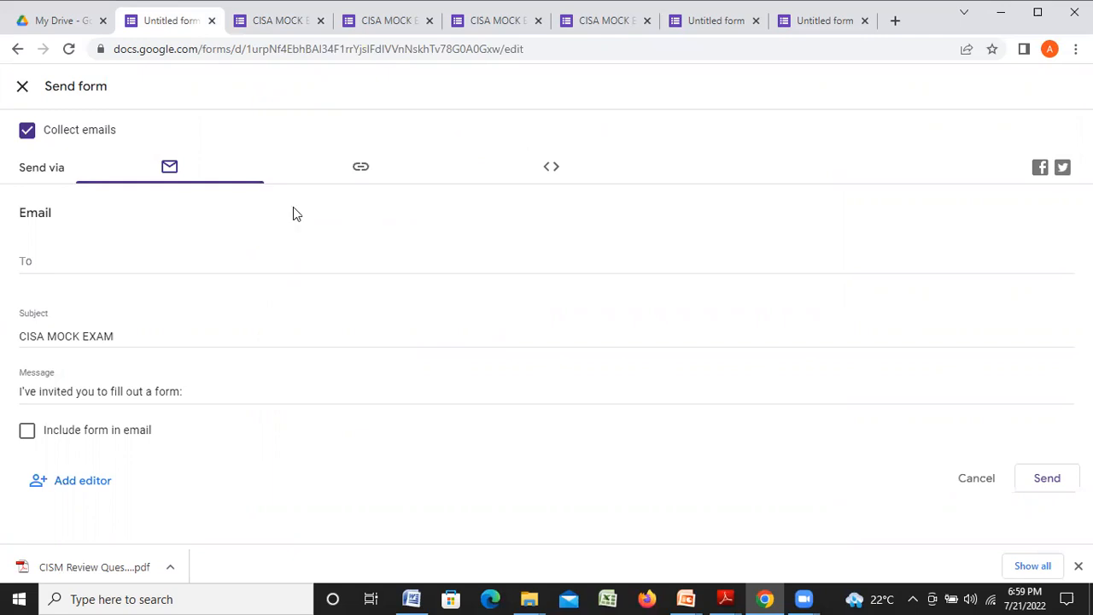
click(361, 170)
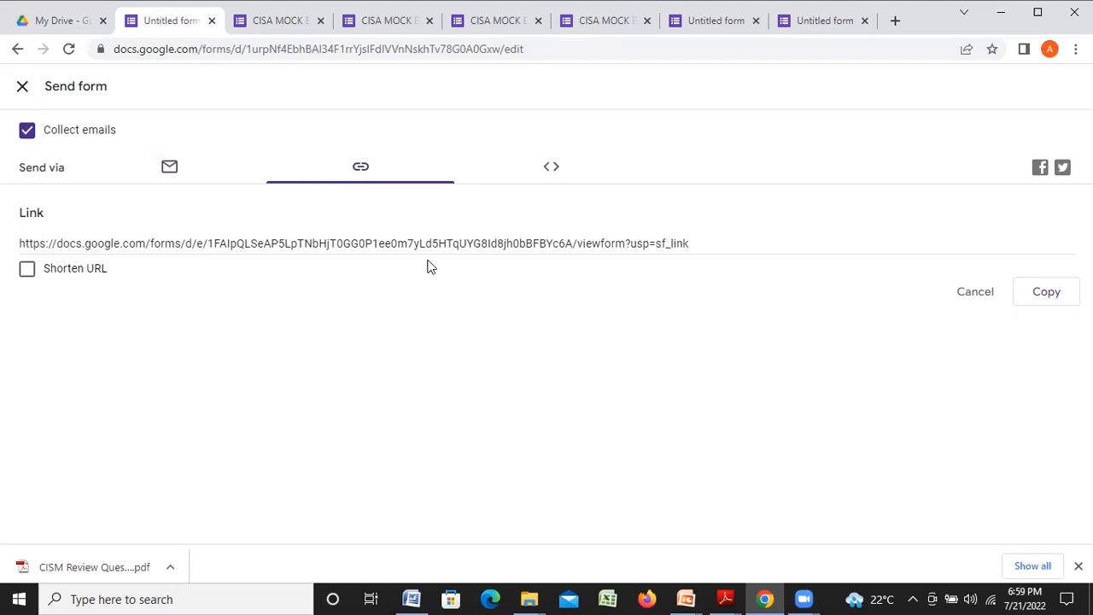
click(28, 271)
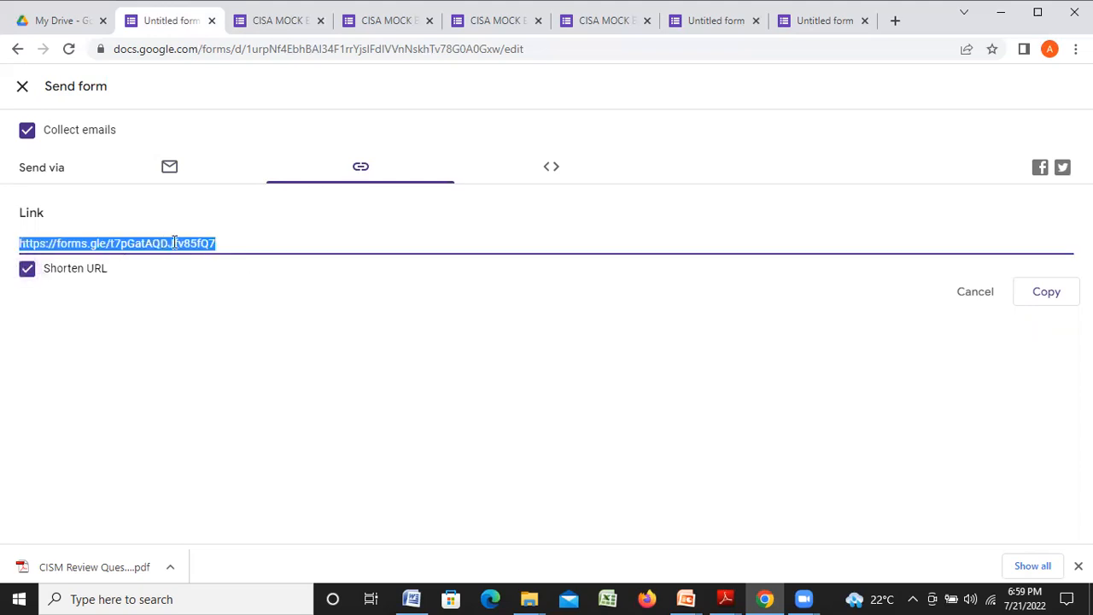
right_click(173, 247)
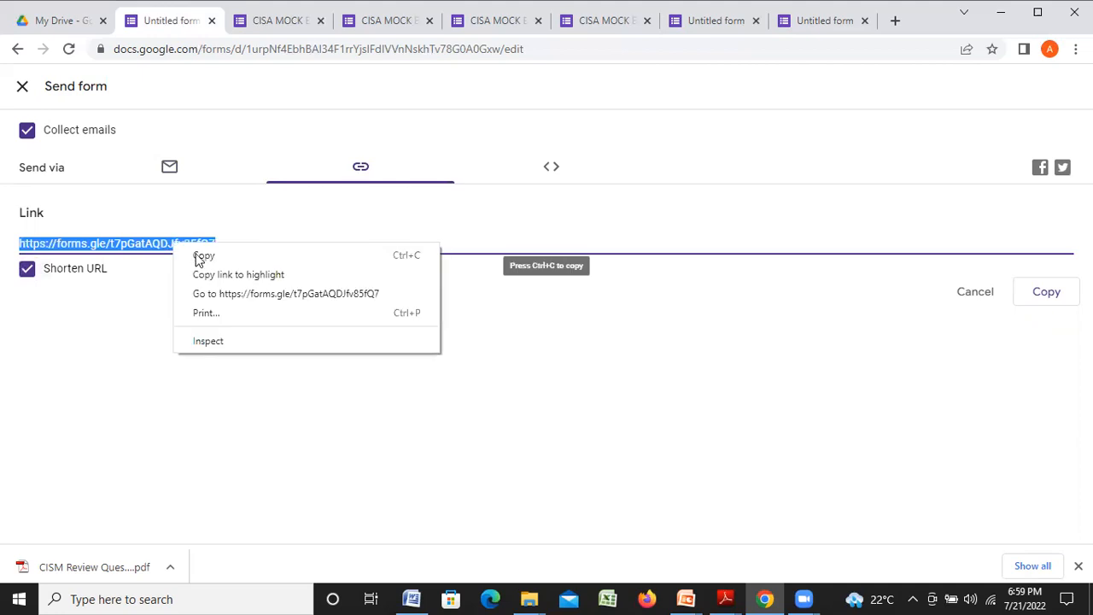
click(201, 255)
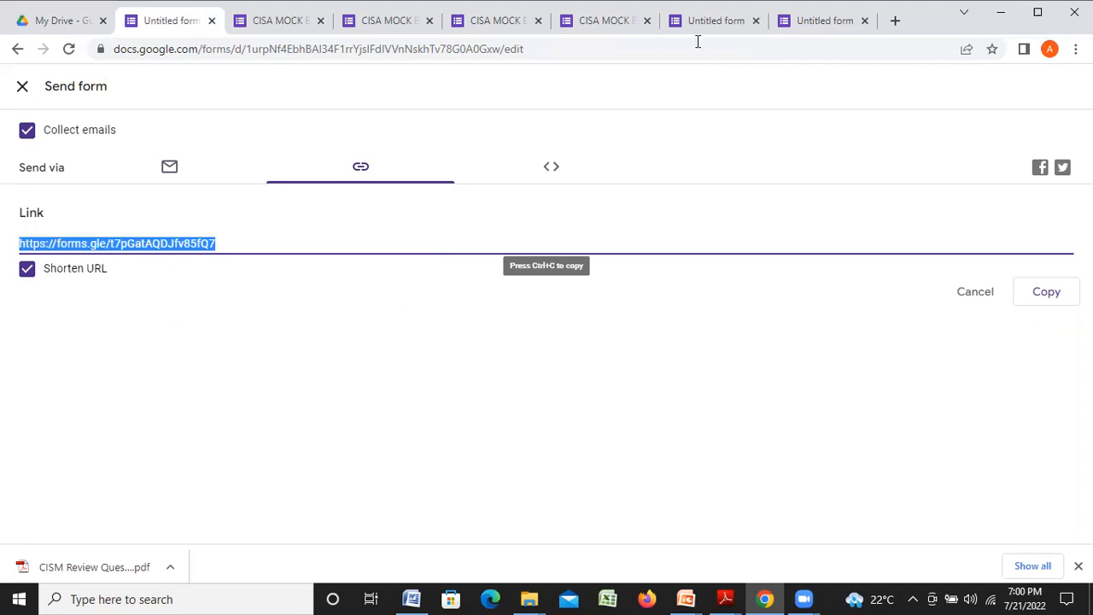
Open the copied short form link in a new browser tab.
click(895, 22)
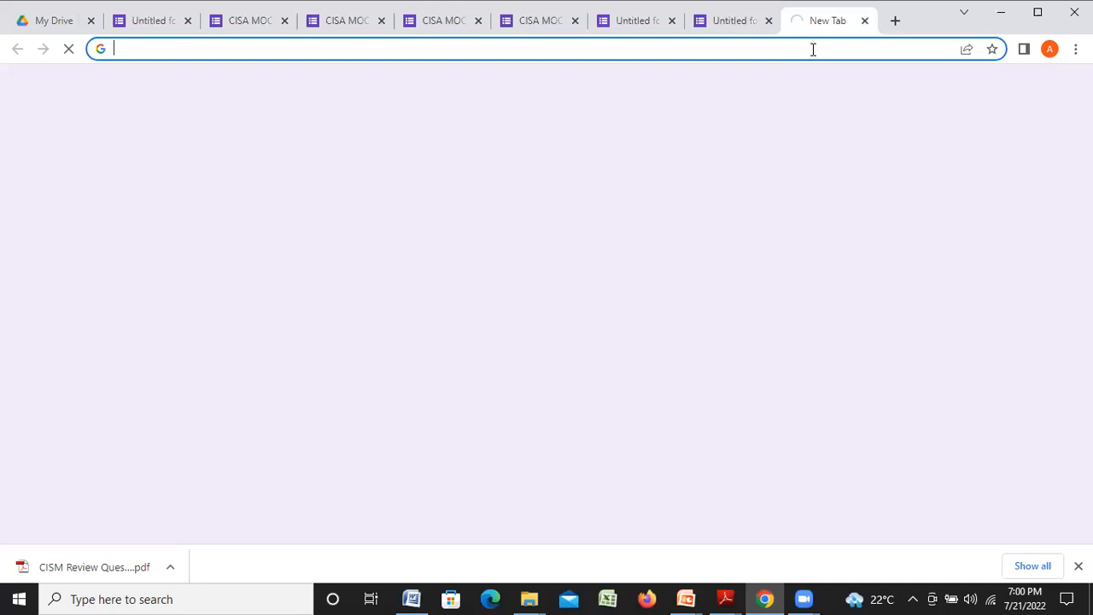
key(ctrl+v)
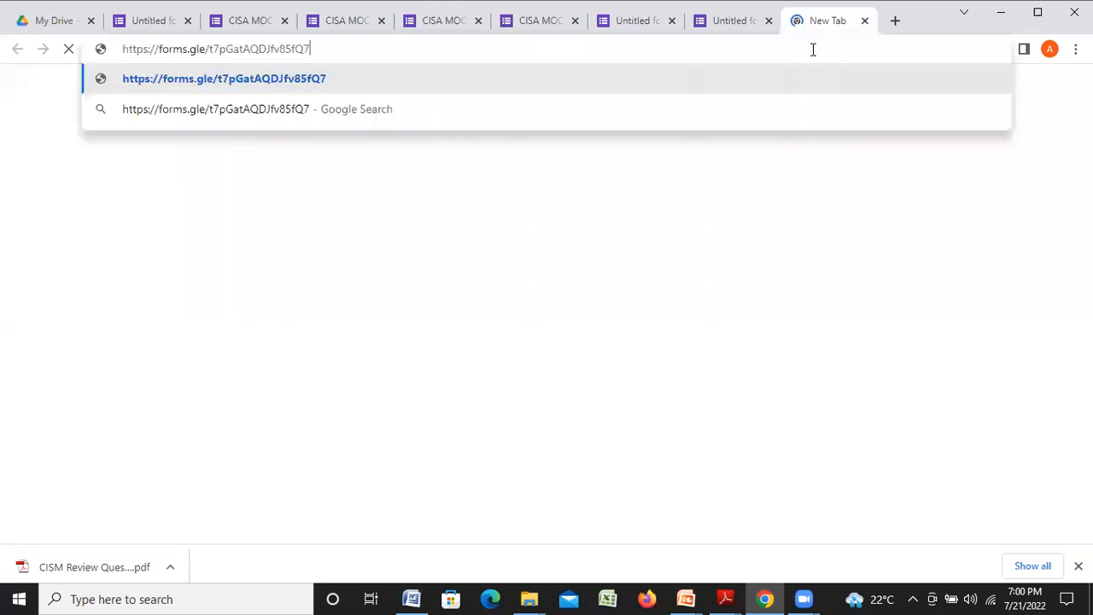
key(Return)
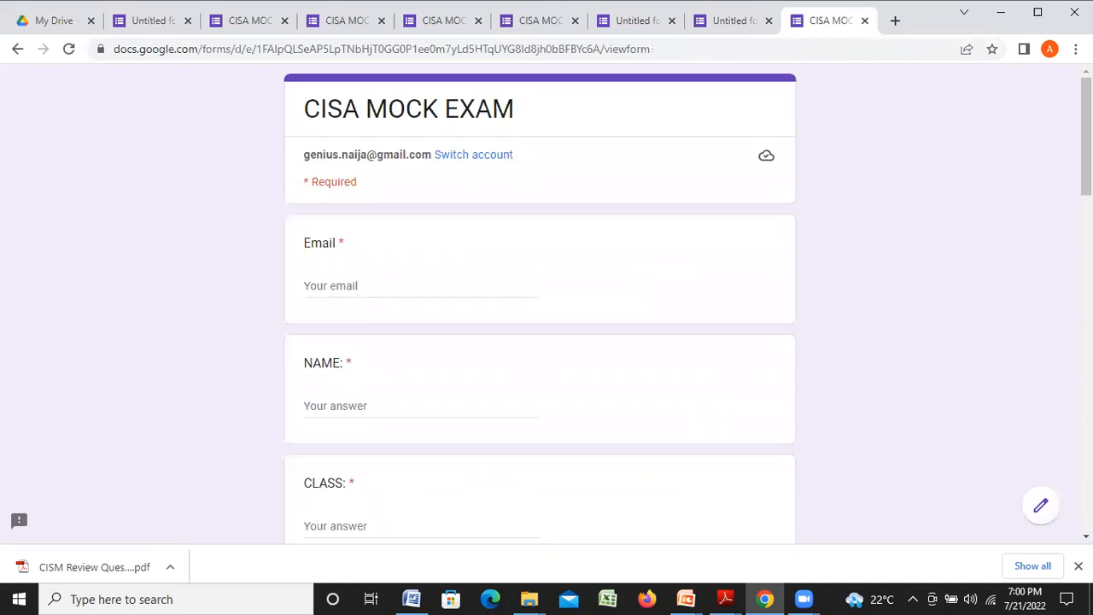
Review the shared CISA MOCK EXAM form from the respondent fields through the last question and back to the beginning.
scroll(539, 307, down, 5)
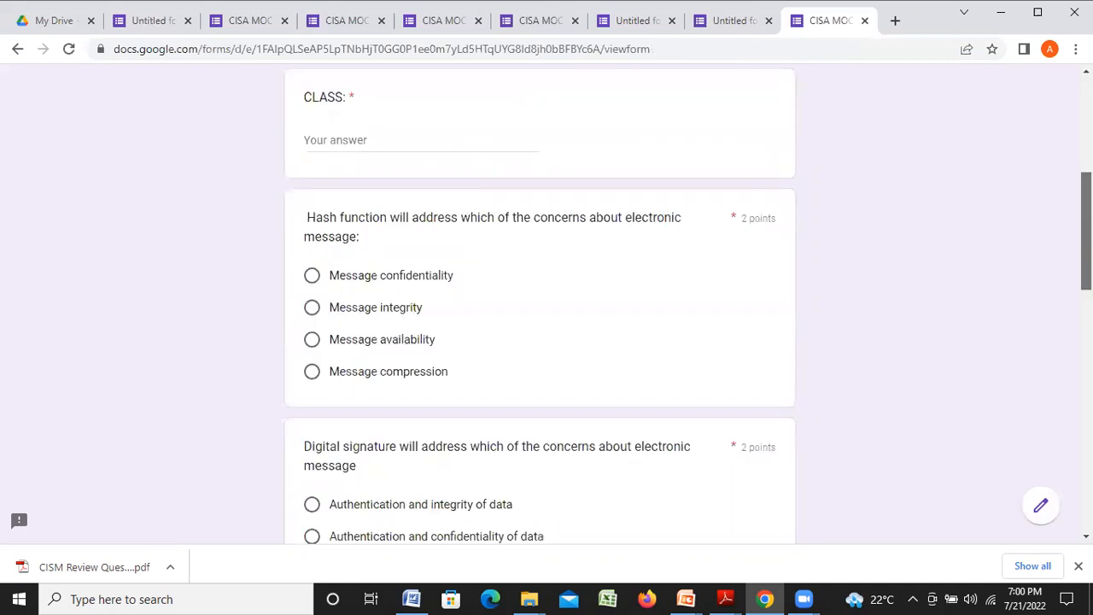
scroll(540, 307, down, 5)
scroll(540, 307, down, 5)
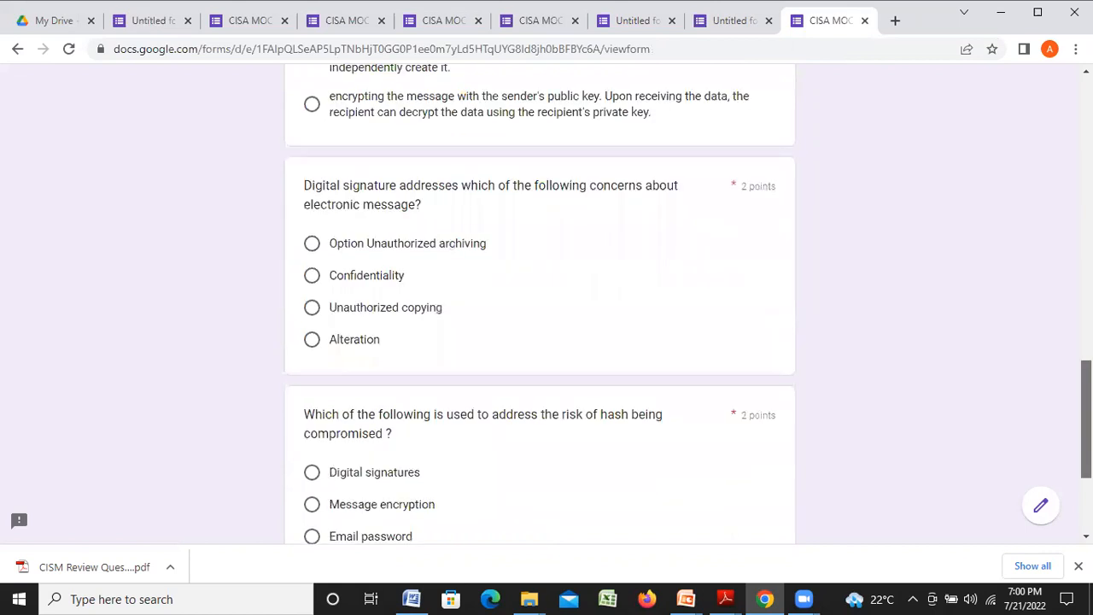
scroll(539, 307, down, 2)
scroll(539, 307, down, 1)
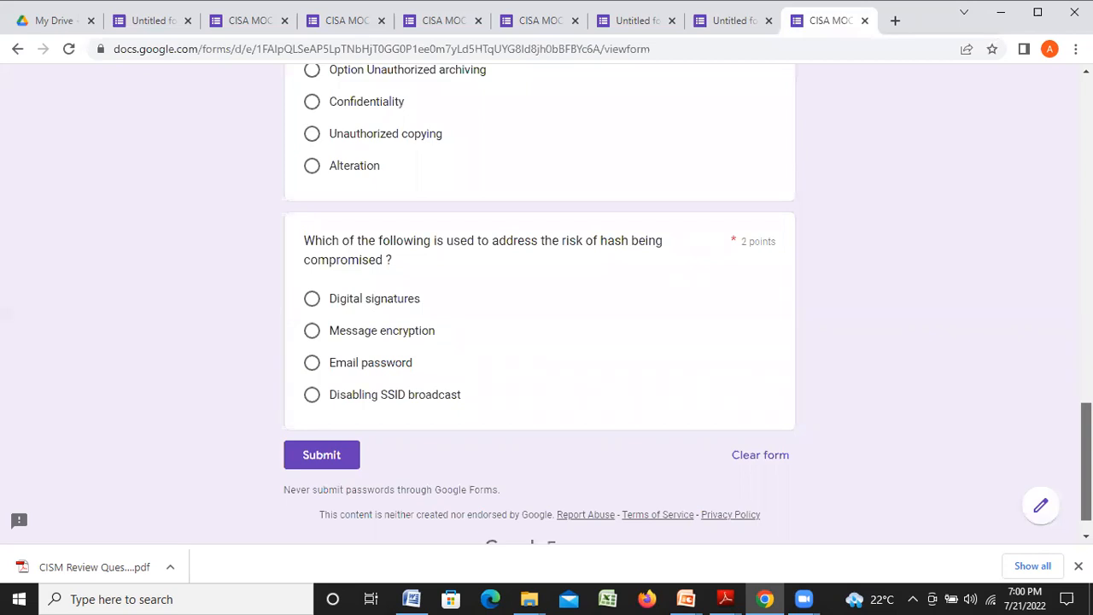
scroll(1054, 302, up, 7)
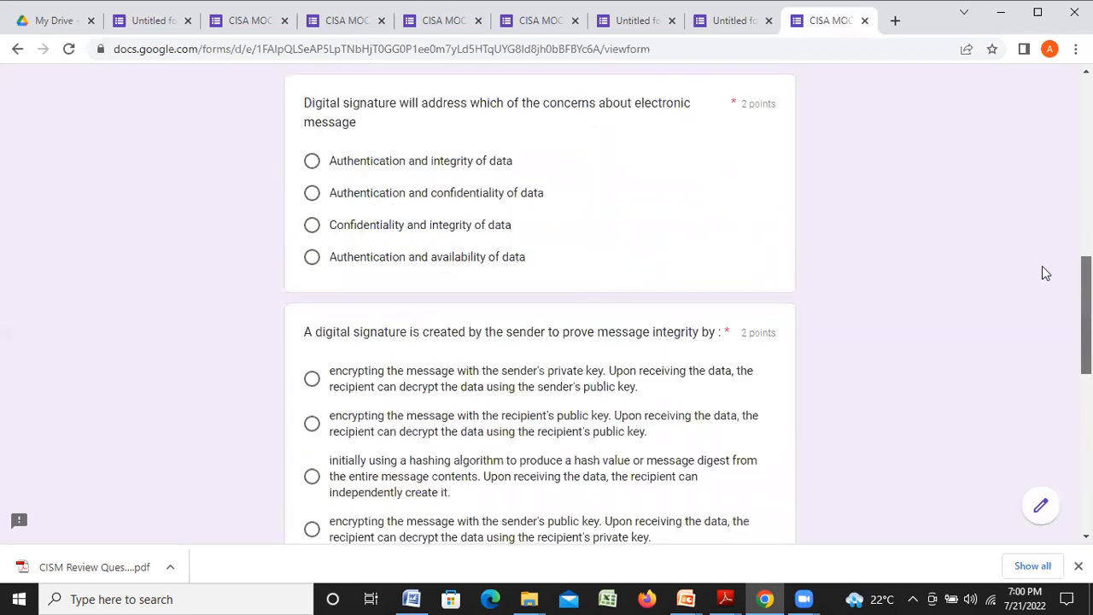
scroll(1045, 272, up, 1)
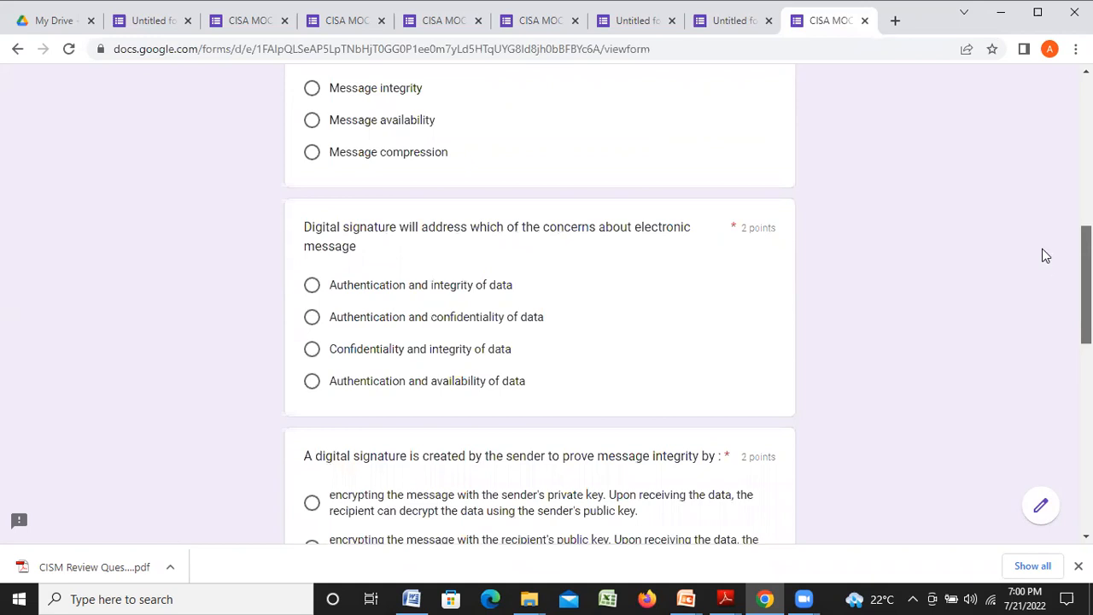
scroll(1043, 248, up, 1)
scroll(1033, 188, up, 2)
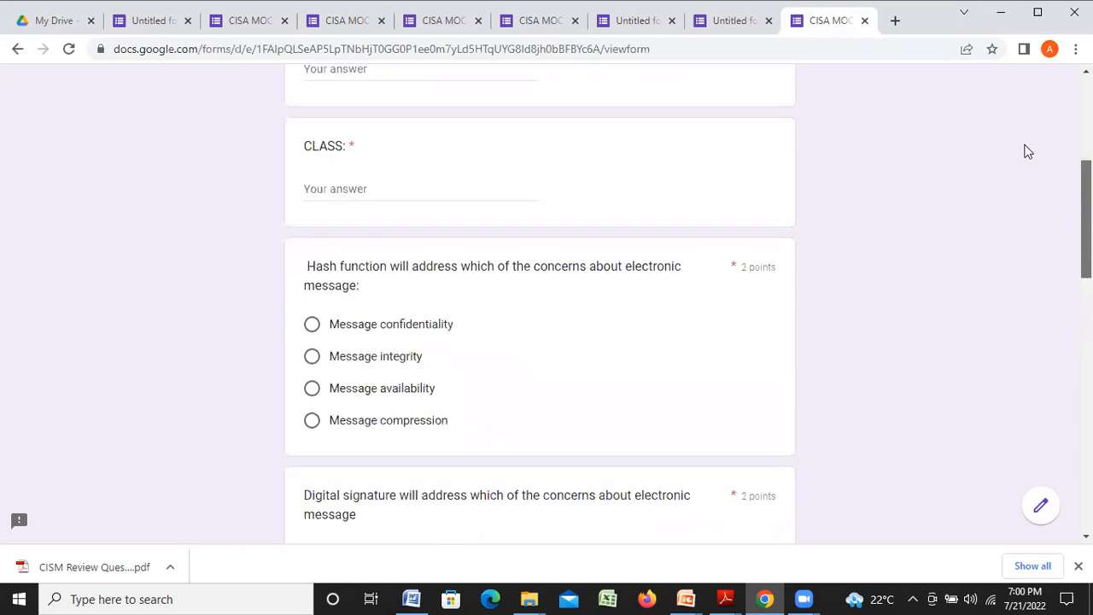
scroll(1028, 154, up, 1)
scroll(1020, 120, up, 2)
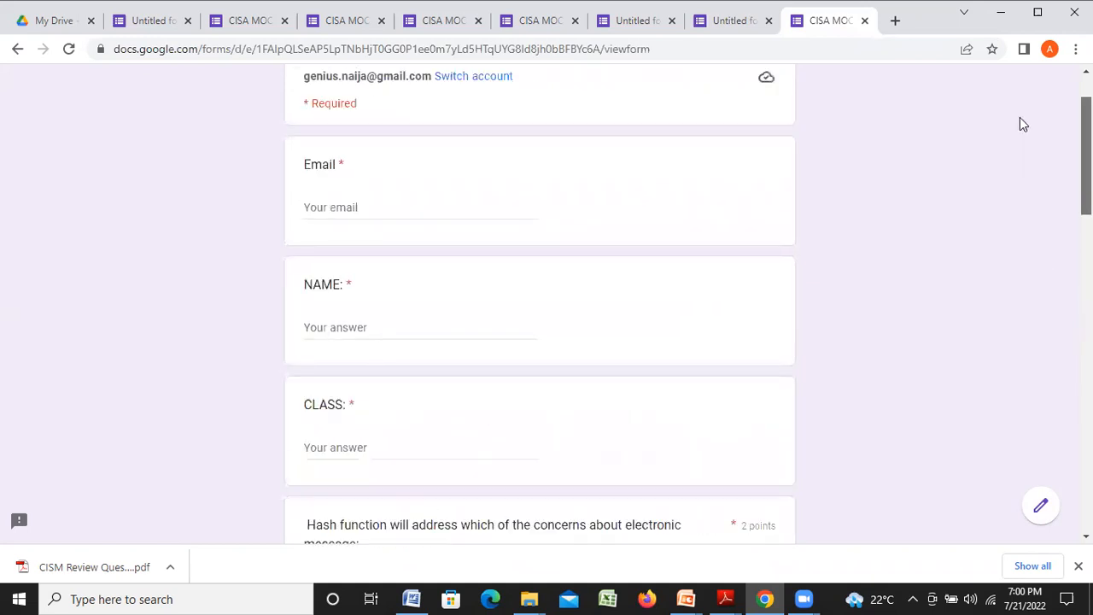
scroll(1021, 119, up, 1)
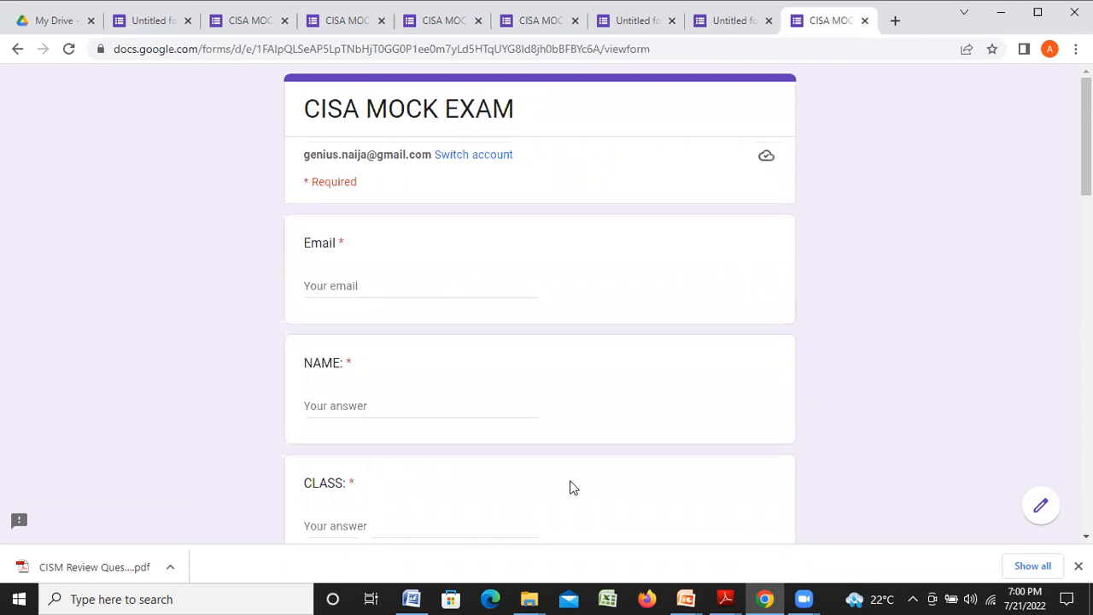